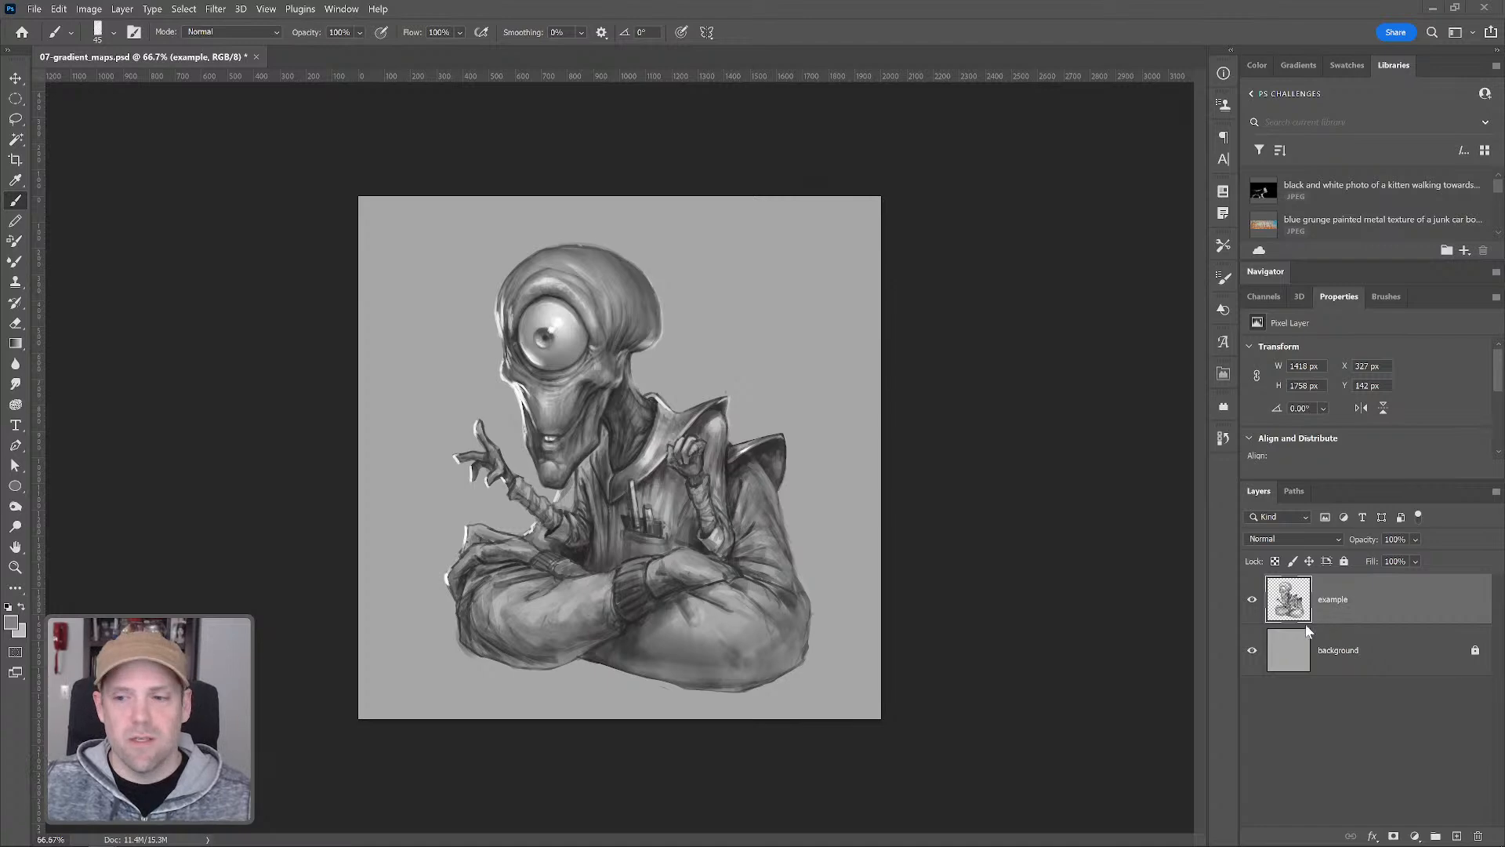
Hide the background layer and zoom in to inspect the figure's transparent edges, then show the background again
{"action": "left_click", "coordinate": [1252, 650]}
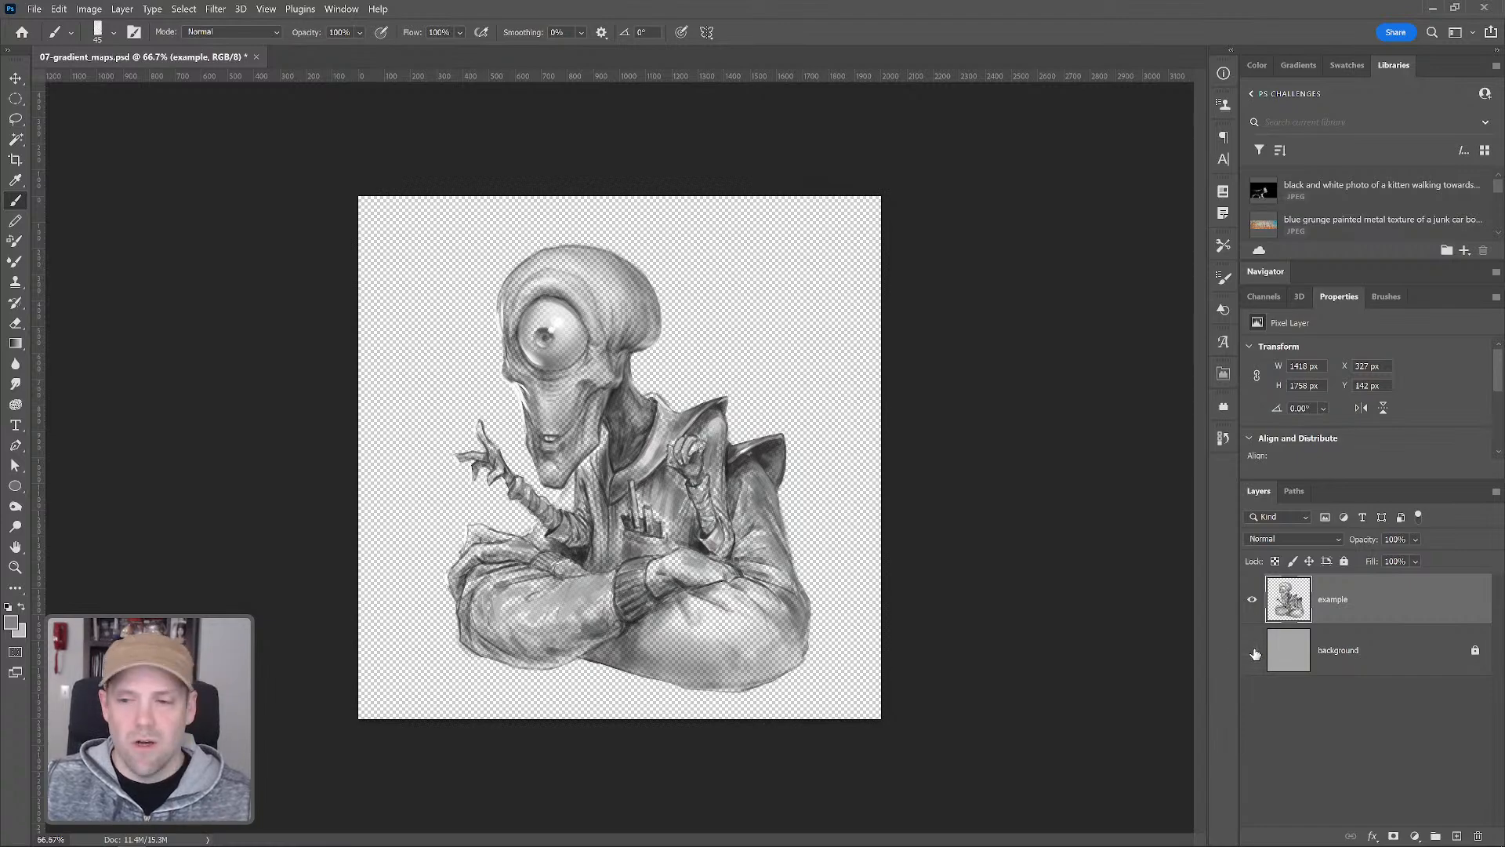
{"action": "key", "text": "z"}
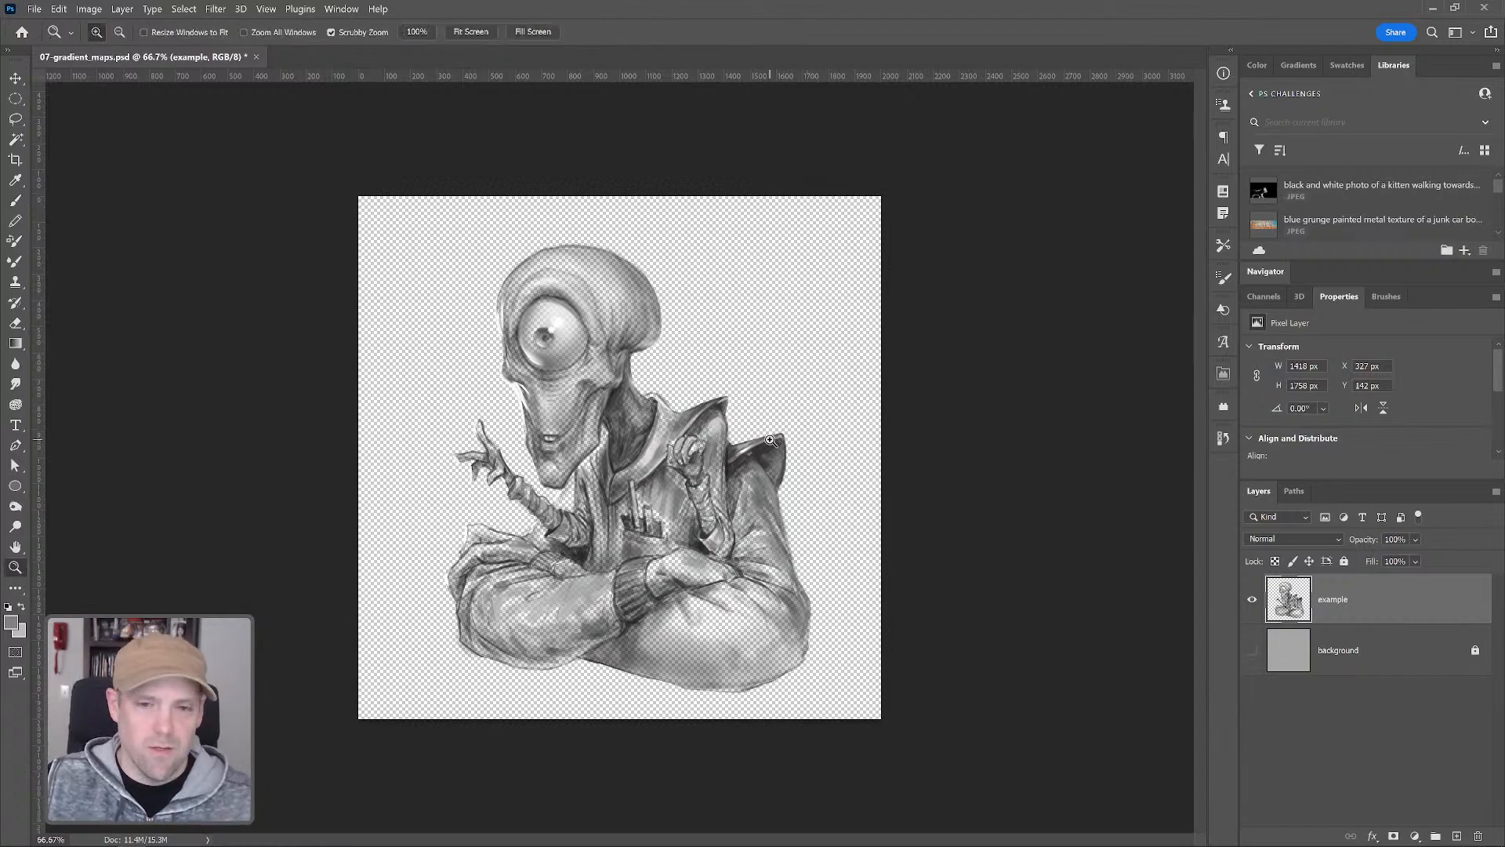
{"action": "left_click", "coordinate": [772, 449]}
{"action": "mouse_move", "coordinate": [723, 471]}
{"action": "left_mouse_down"}
{"action": "mouse_move", "coordinate": [859, 430]}
{"action": "mouse_move", "coordinate": [833, 455]}
{"action": "left_mouse_up"}
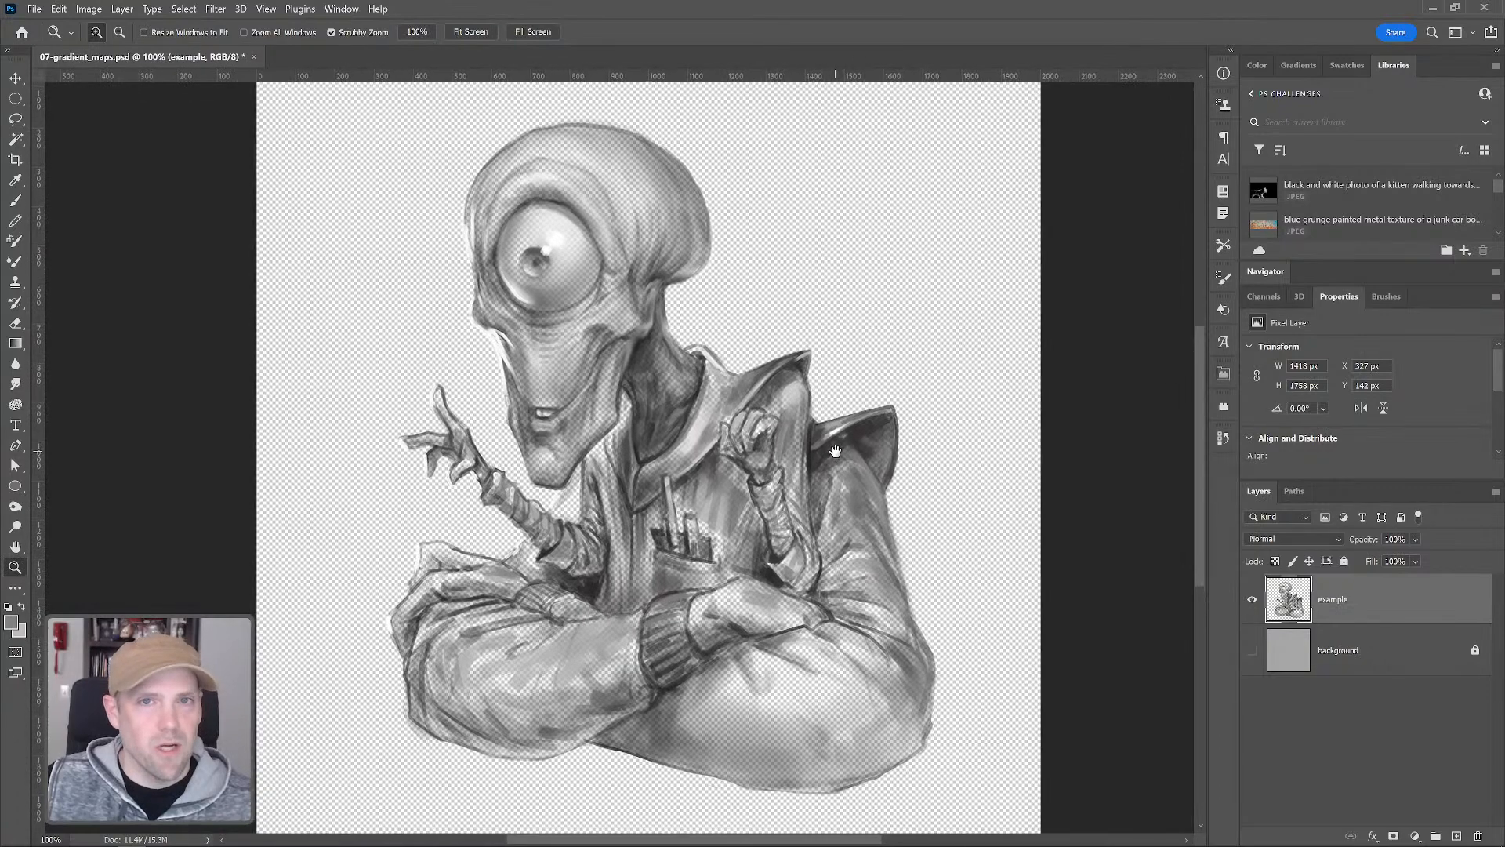
{"action": "left_click", "coordinate": [1252, 651]}
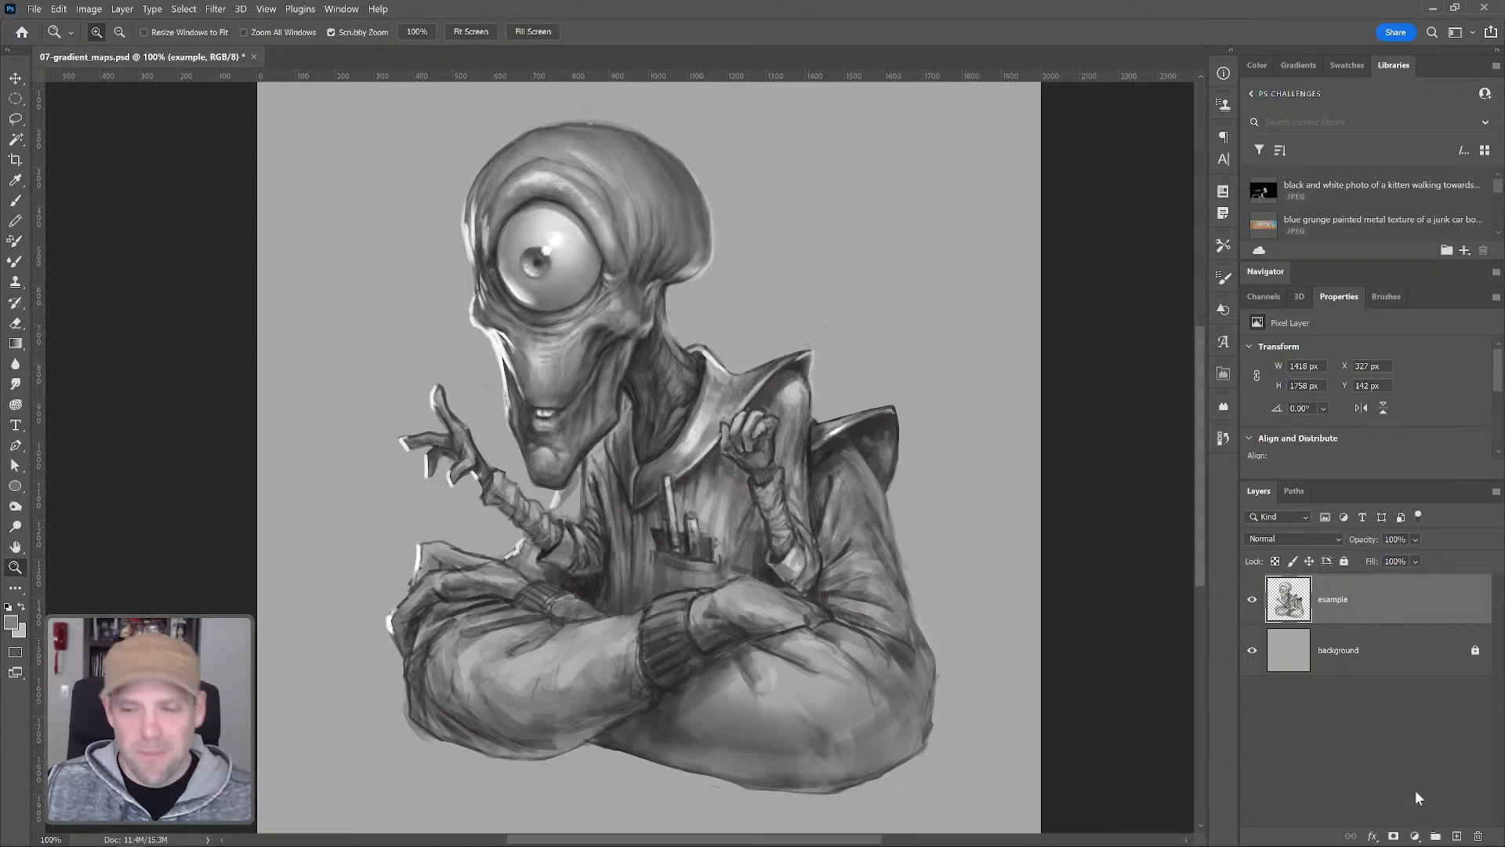
Add a new layer and move it beneath the example layer, keeping the example layer selected
{"action": "left_click", "coordinate": [1457, 836]}
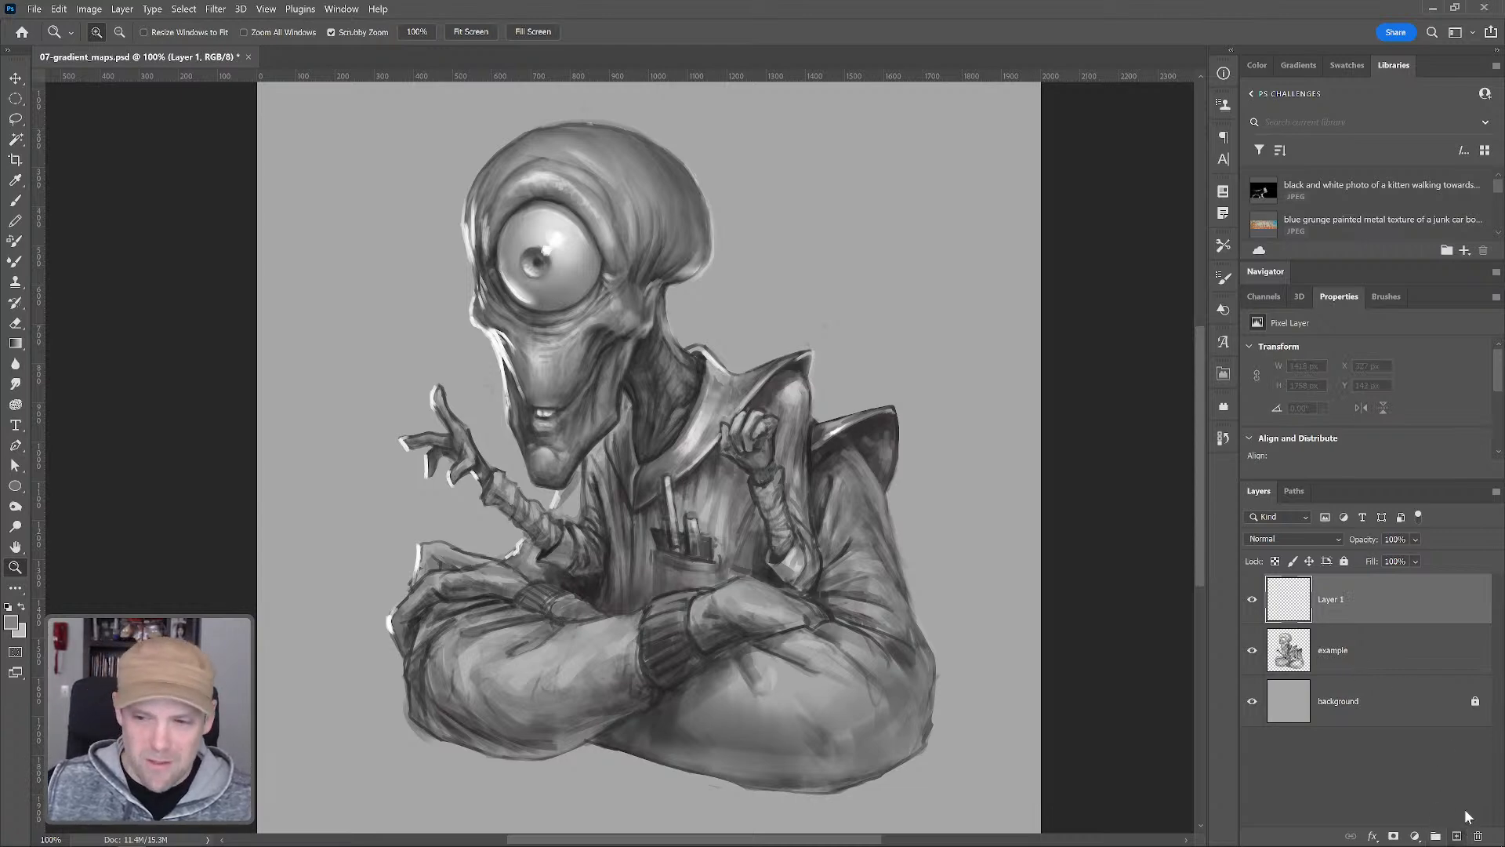
{"action": "left_click_drag", "start_coordinate": [1333, 608], "coordinate": [1363, 680]}
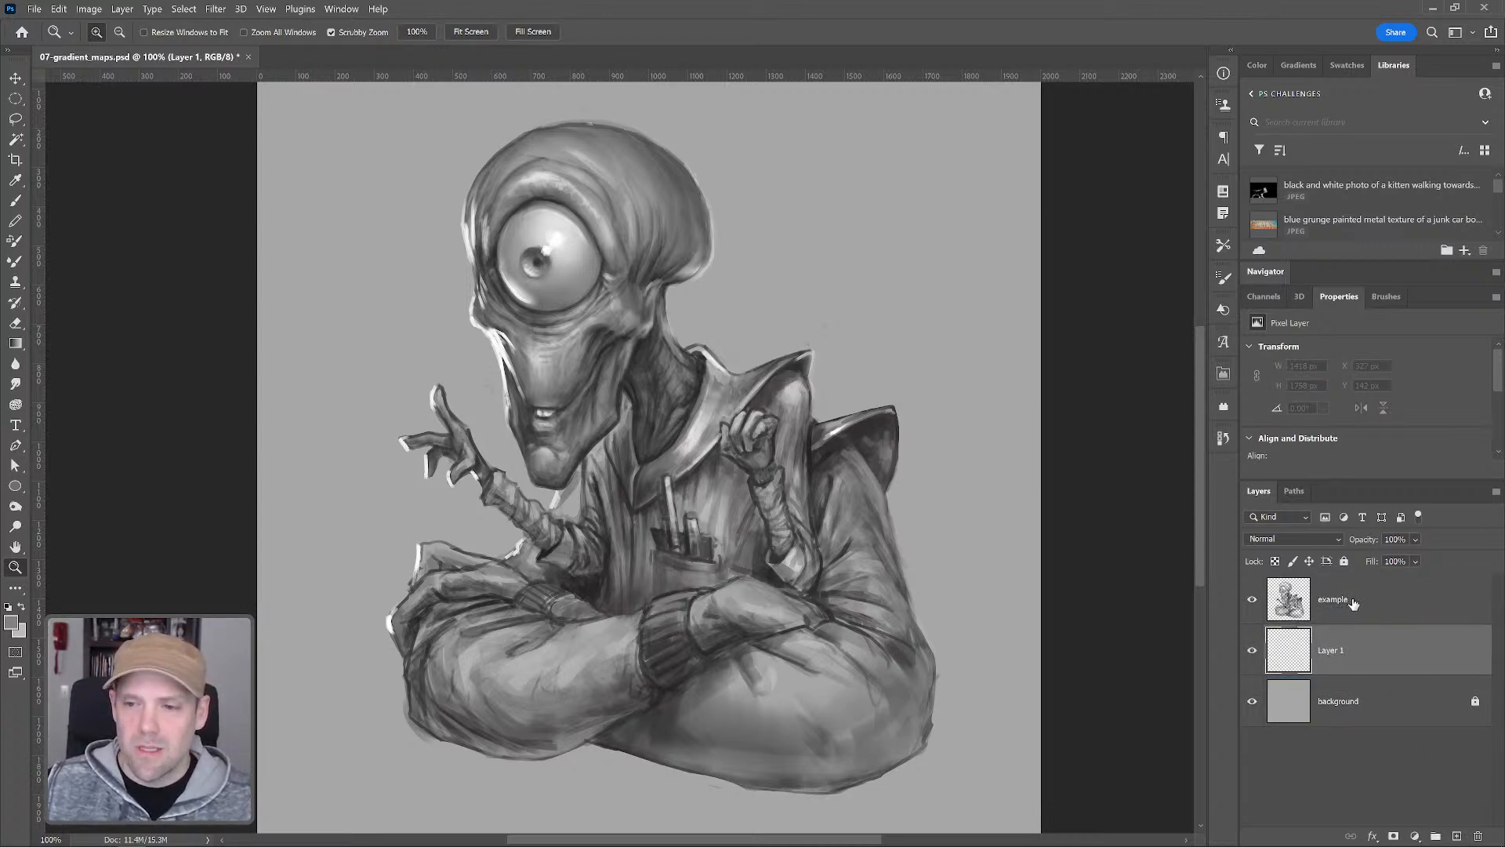
{"action": "left_click", "coordinate": [1353, 602]}
{"action": "double_click", "coordinate": [1331, 650]}
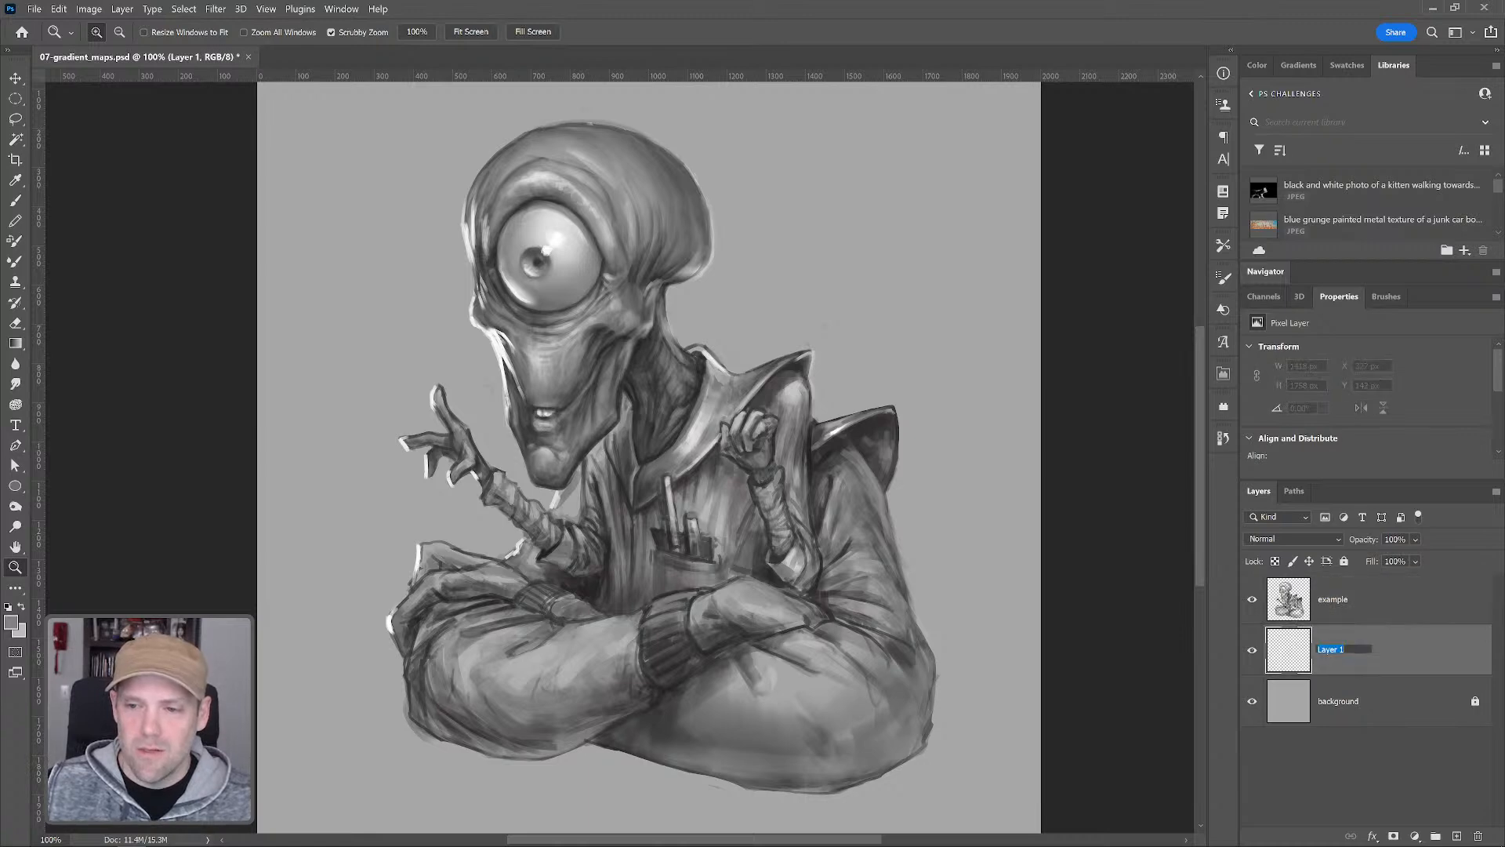
{"action": "left_click", "coordinate": [1356, 606]}
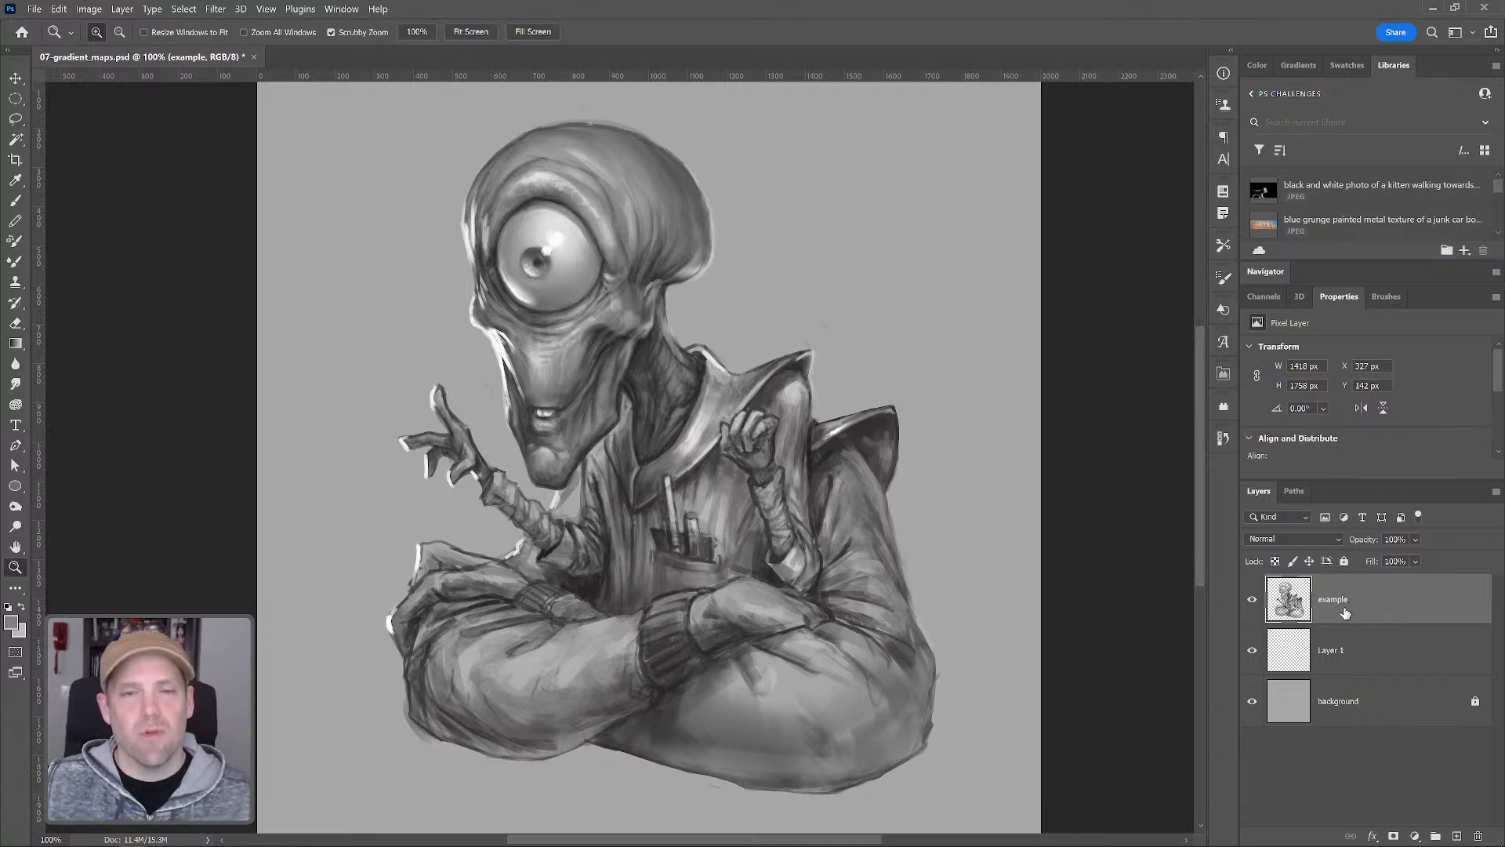
Select the figure's silhouette and add the gaps between the arms to the selection with the Lasso tool
{"action": "key", "text": "w"}
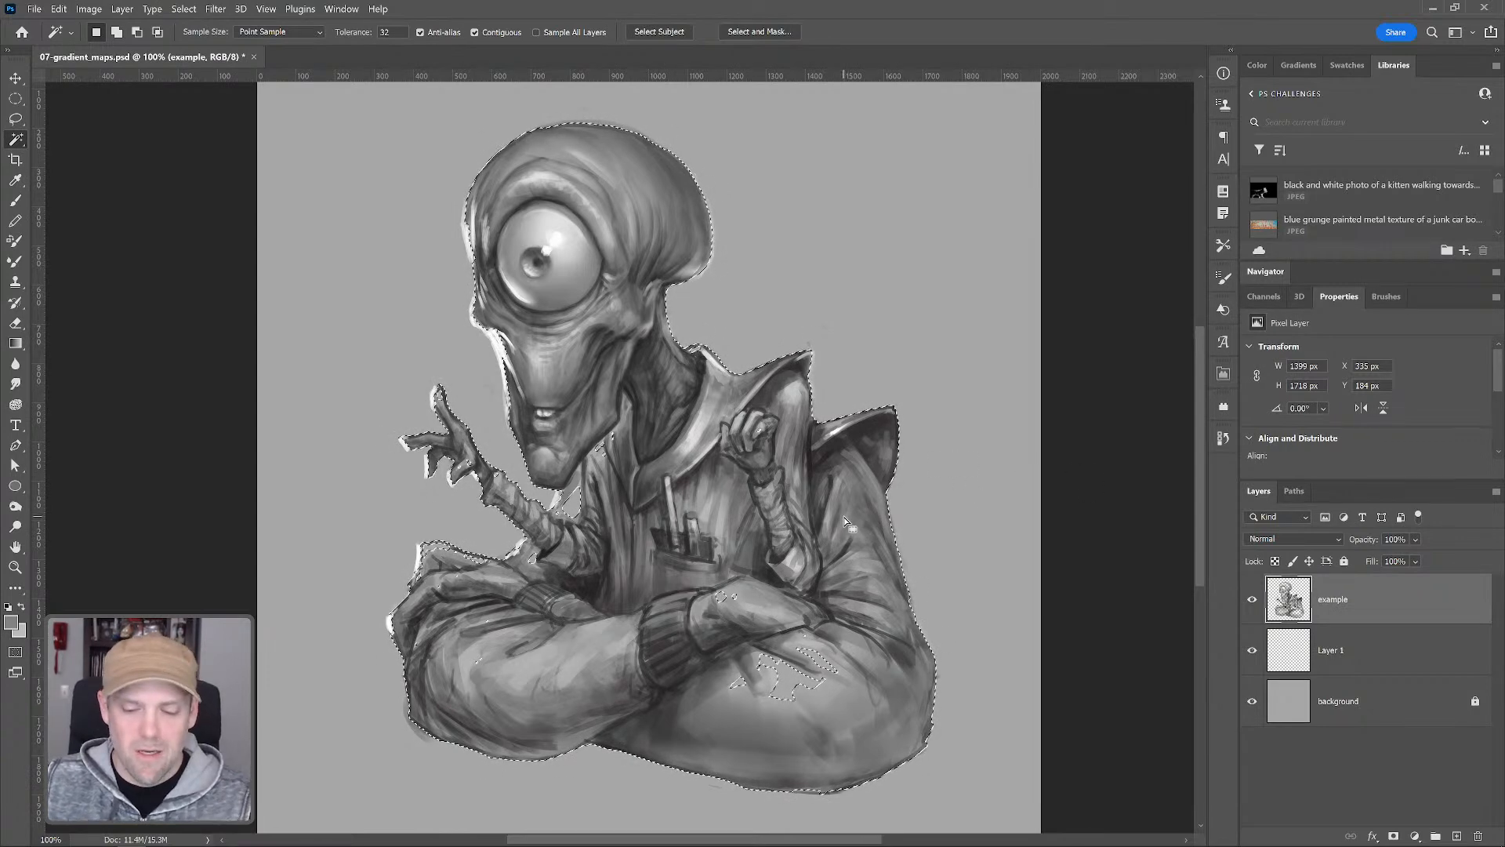
{"action": "key", "text": "l"}
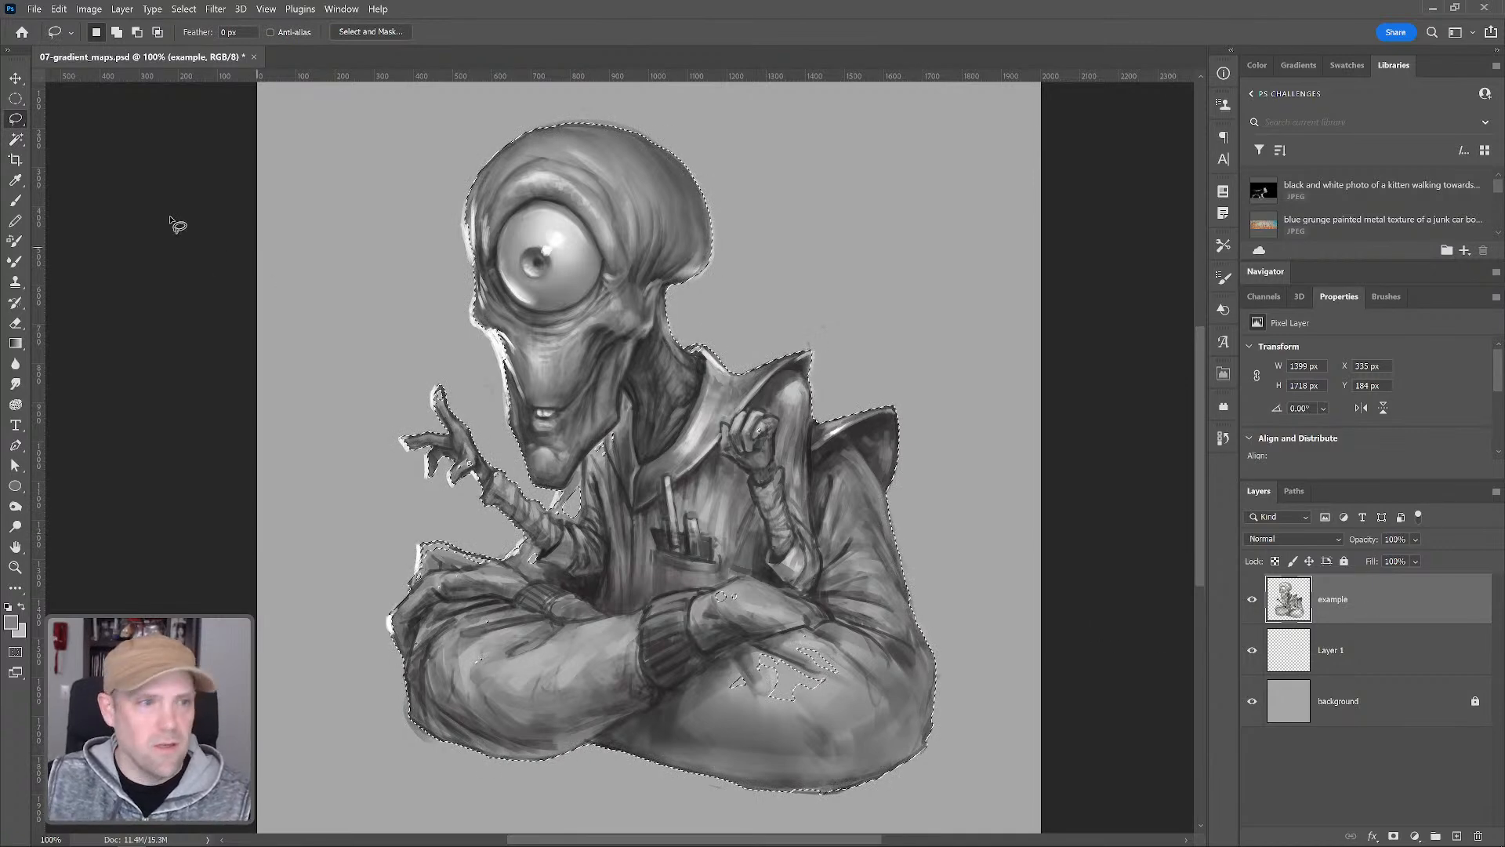
{"action": "key", "text": "ctrl+d"}
{"action": "key", "text": "ctrl+z"}
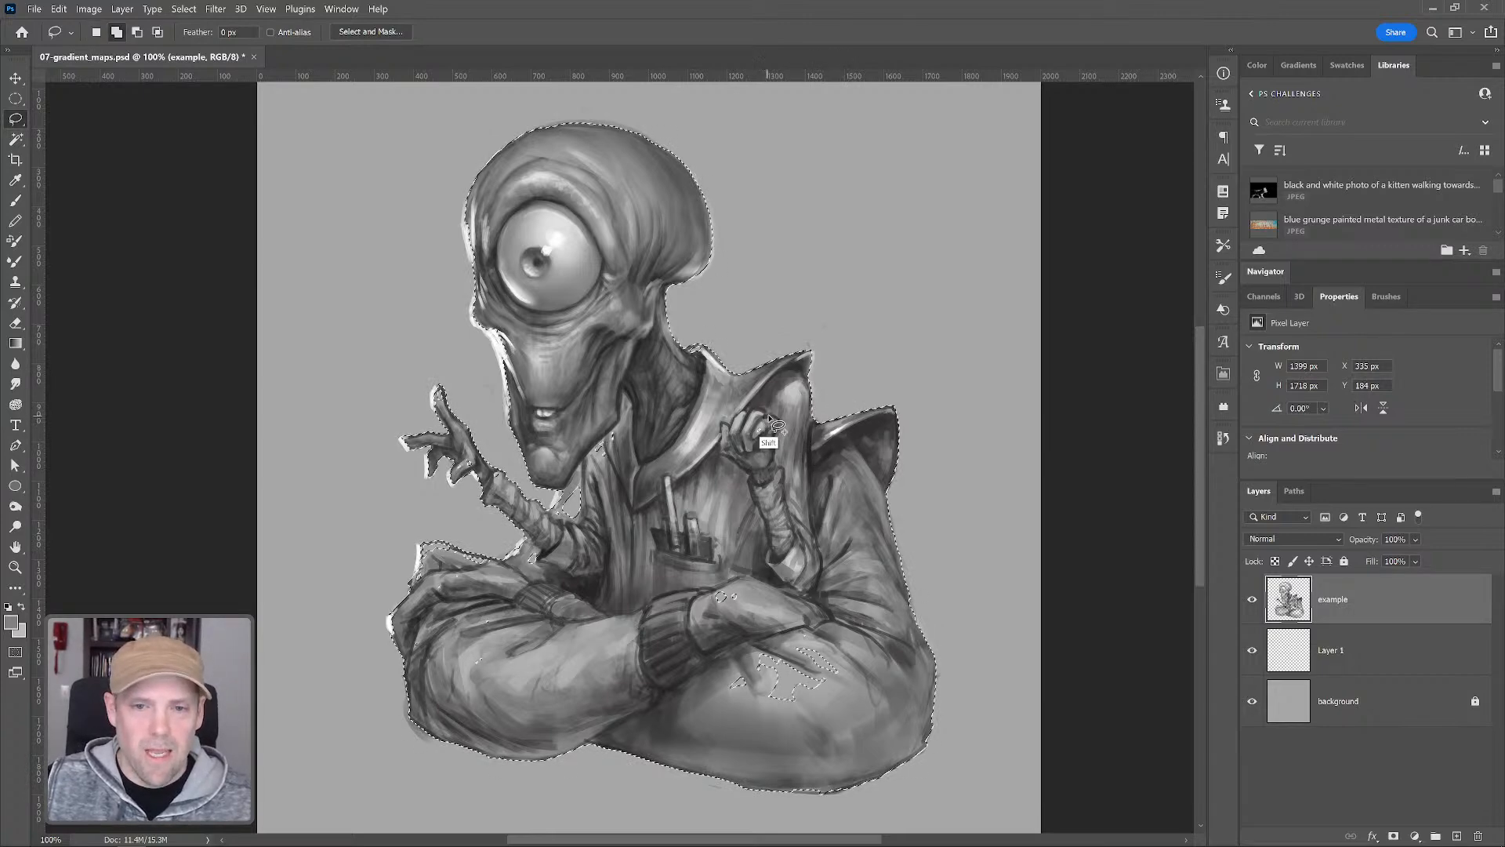
{"action": "key", "text": "shift"}
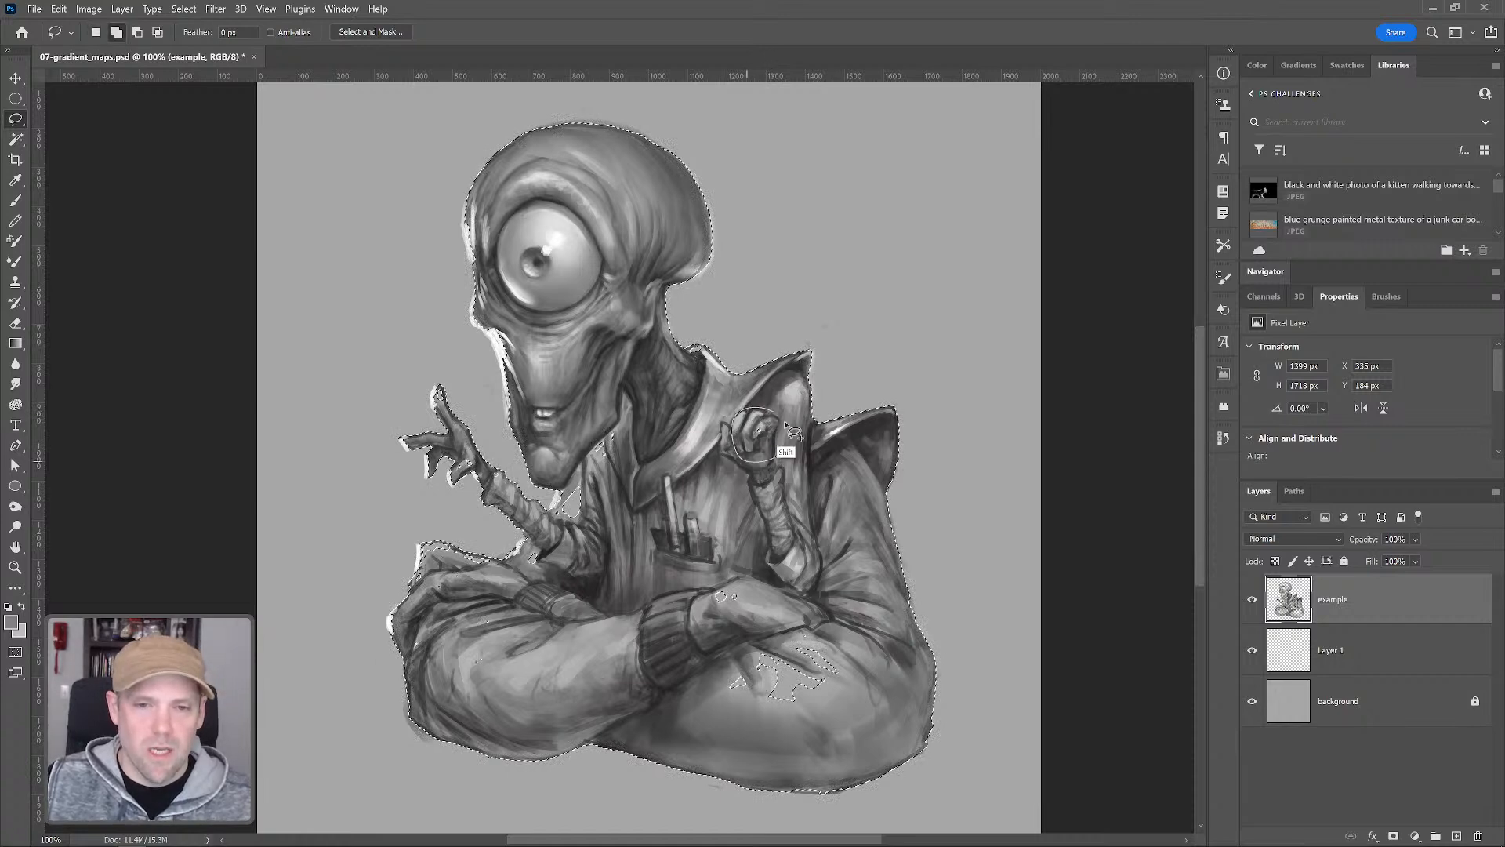
{"action": "mouse_move", "coordinate": [590, 484]}
{"action": "left_mouse_down"}
{"action": "mouse_move", "coordinate": [578, 474]}
{"action": "mouse_move", "coordinate": [547, 525]}
{"action": "mouse_move", "coordinate": [595, 524]}
{"action": "mouse_move", "coordinate": [549, 544]}
{"action": "left_mouse_up"}
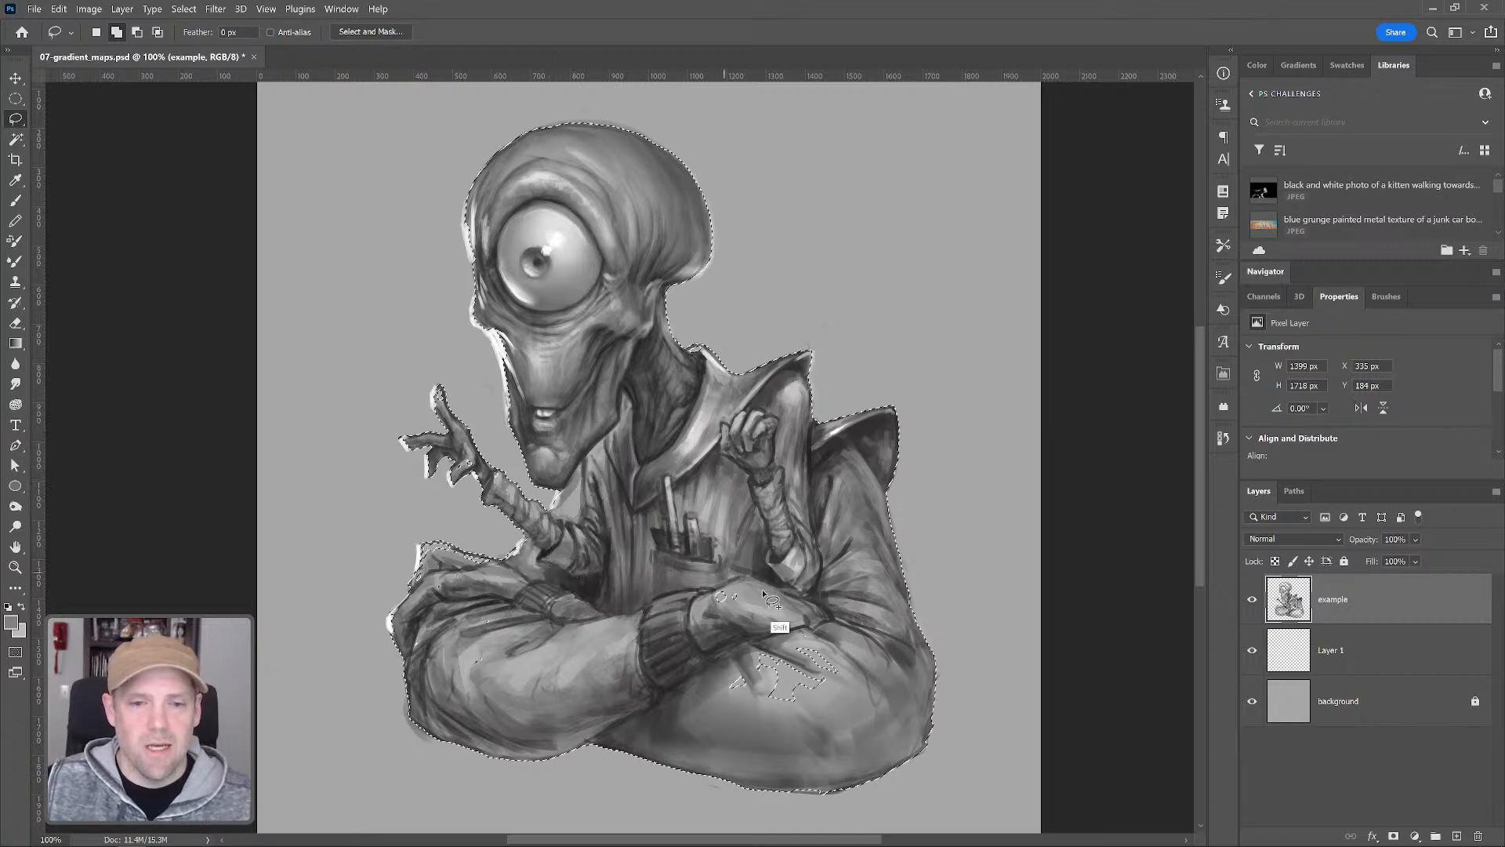
{"action": "left_click_drag", "start_coordinate": [733, 562], "coordinate": [729, 571]}
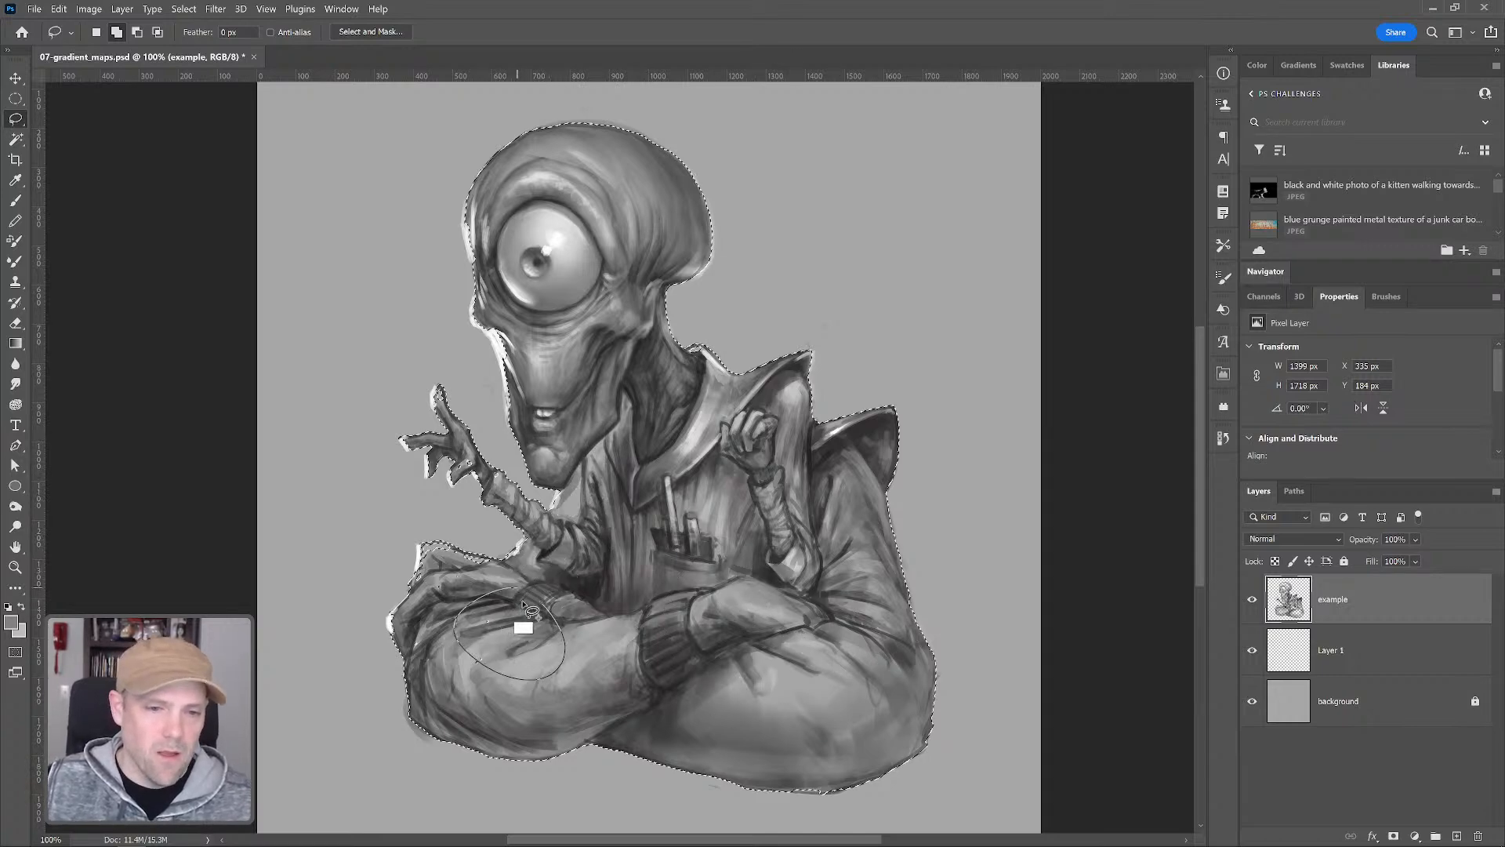
{"action": "mouse_move", "coordinate": [496, 572]}
{"action": "left_mouse_down"}
{"action": "mouse_move", "coordinate": [434, 546]}
{"action": "mouse_move", "coordinate": [418, 568]}
{"action": "mouse_move", "coordinate": [461, 584]}
{"action": "mouse_move", "coordinate": [478, 561]}
{"action": "mouse_move", "coordinate": [428, 548]}
{"action": "left_mouse_up"}
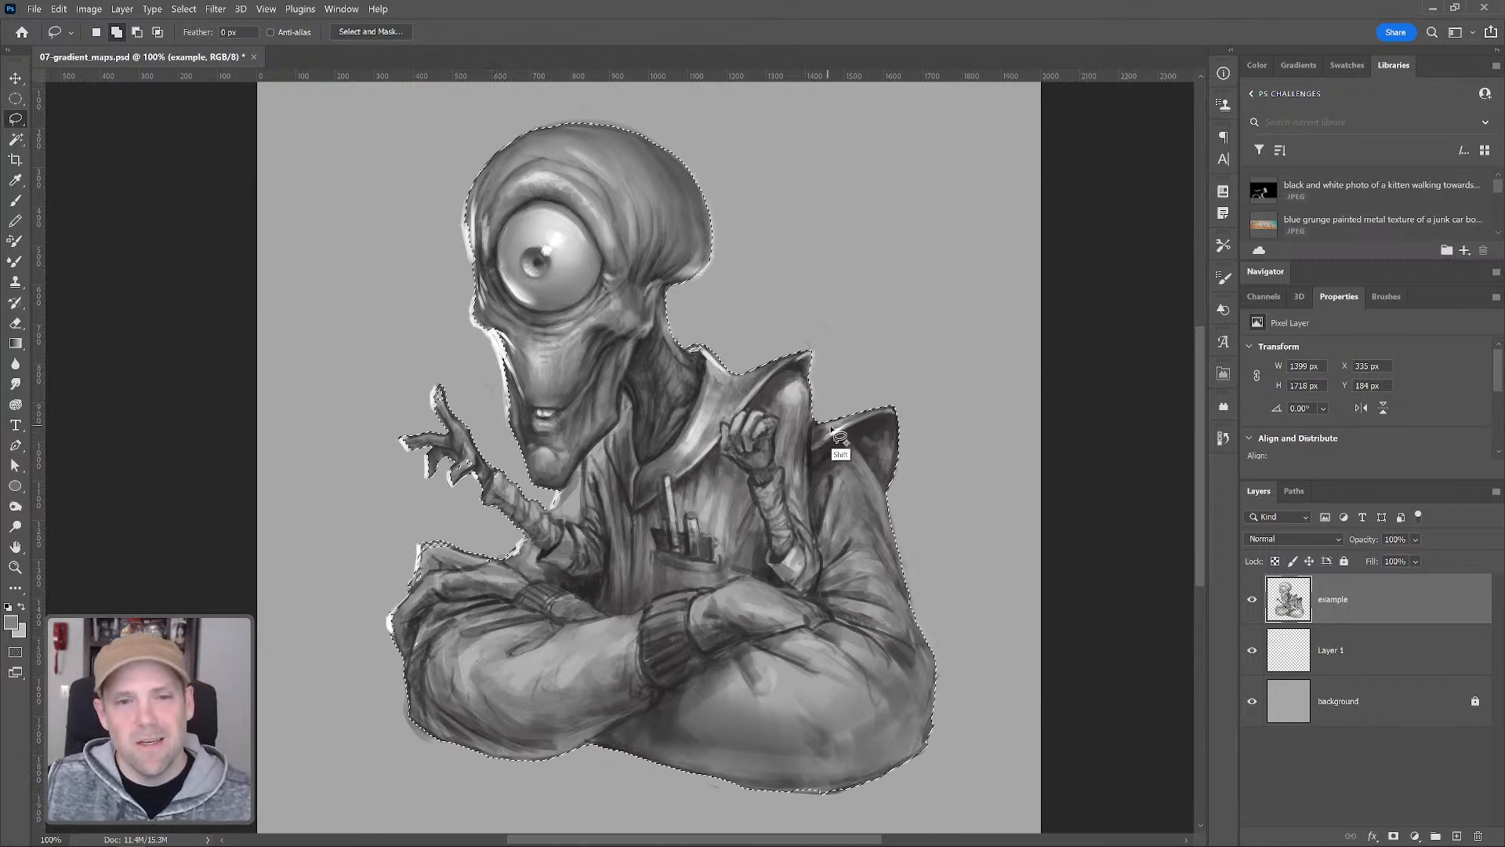
On Layer 1, set the fill to 50% and fill the selection with the foreground color
{"action": "left_click", "coordinate": [1357, 664]}
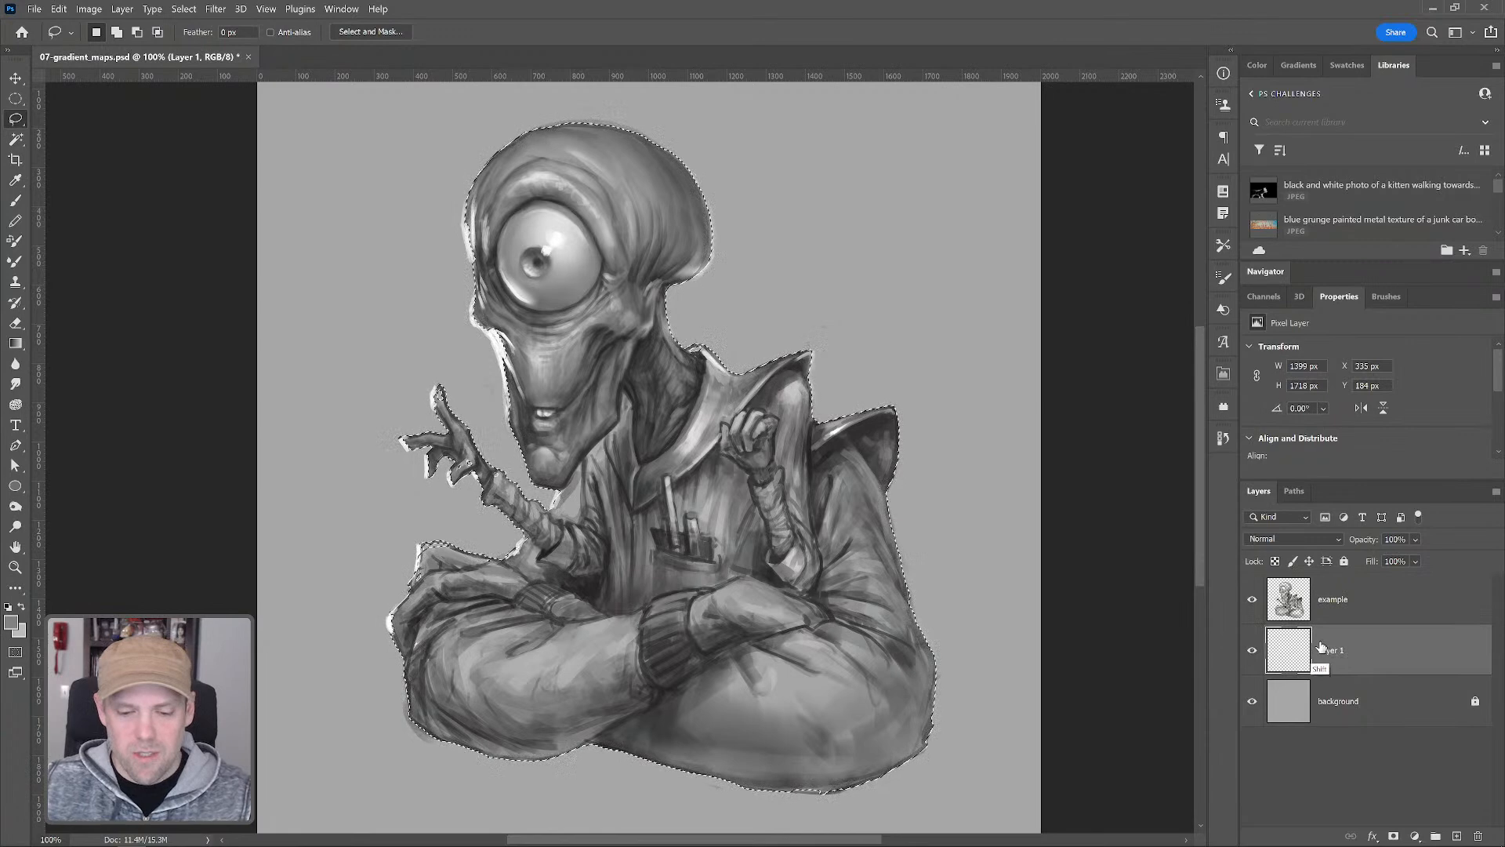
{"action": "key", "text": "shift+5"}
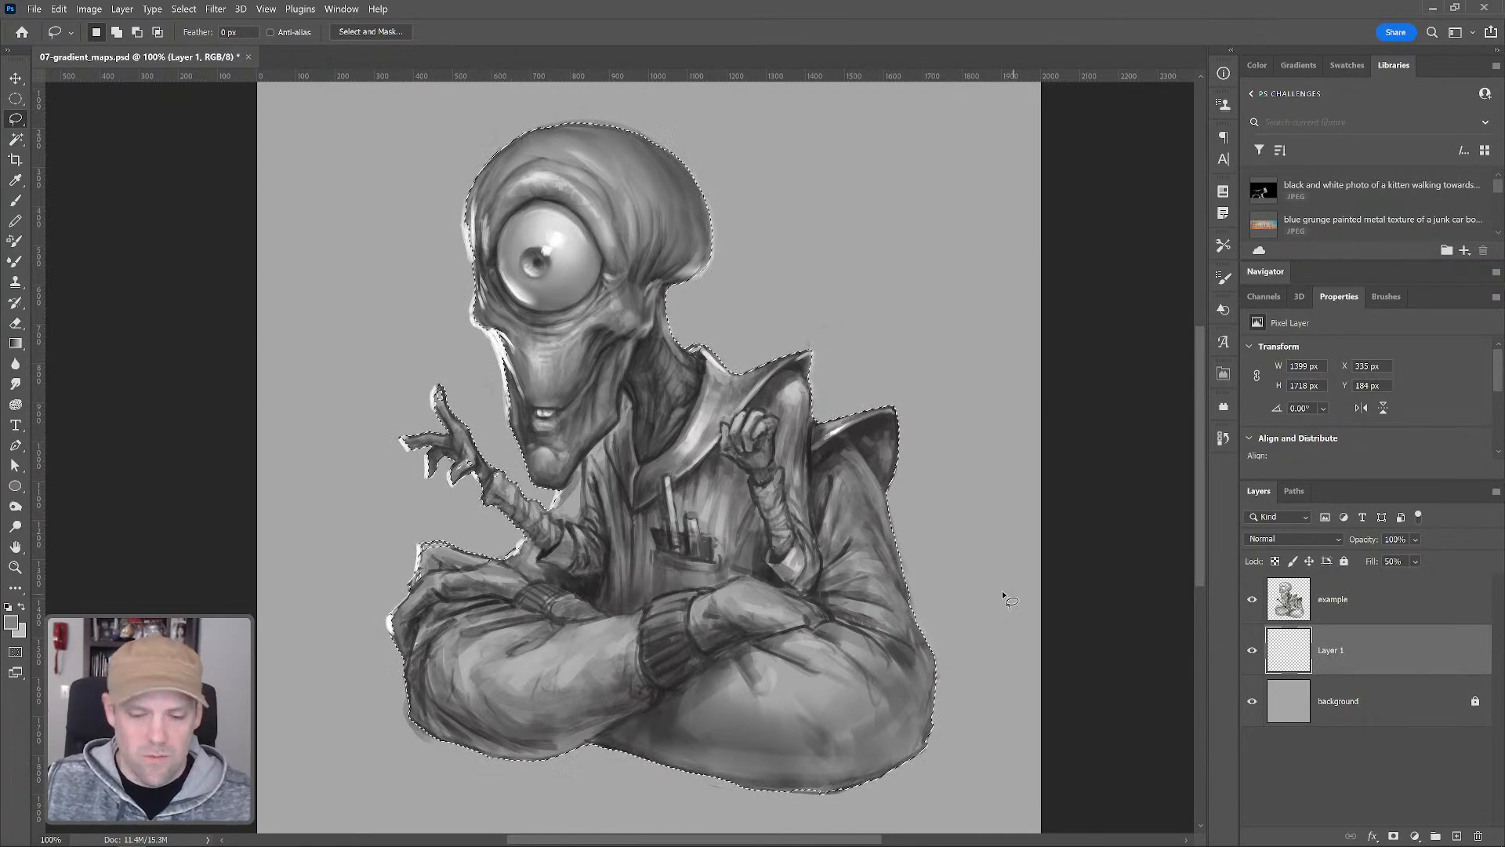
{"action": "key", "text": "shift+BackSpace"}
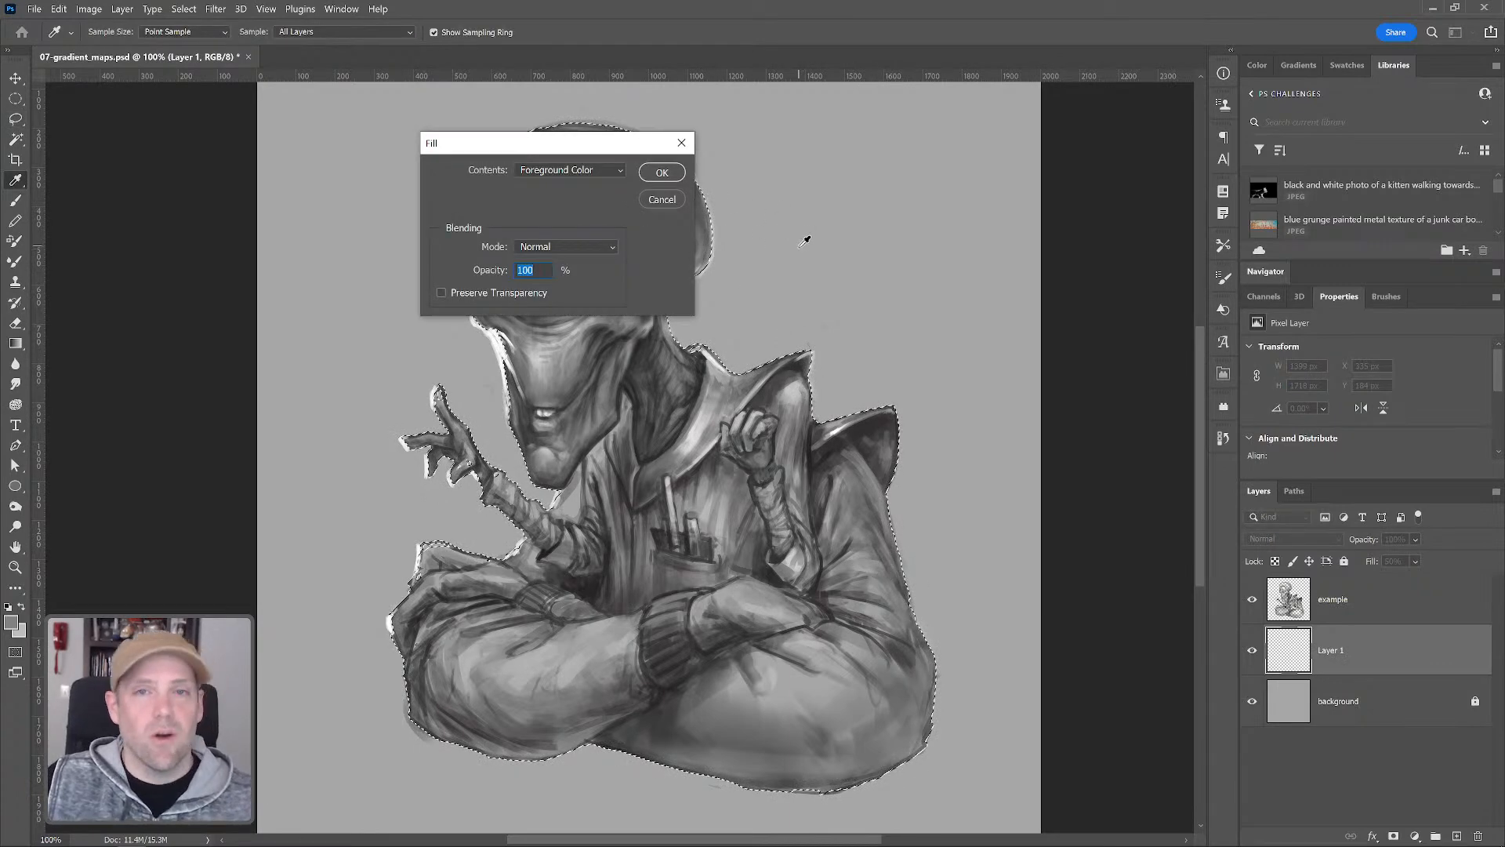
{"action": "left_click", "coordinate": [661, 172]}
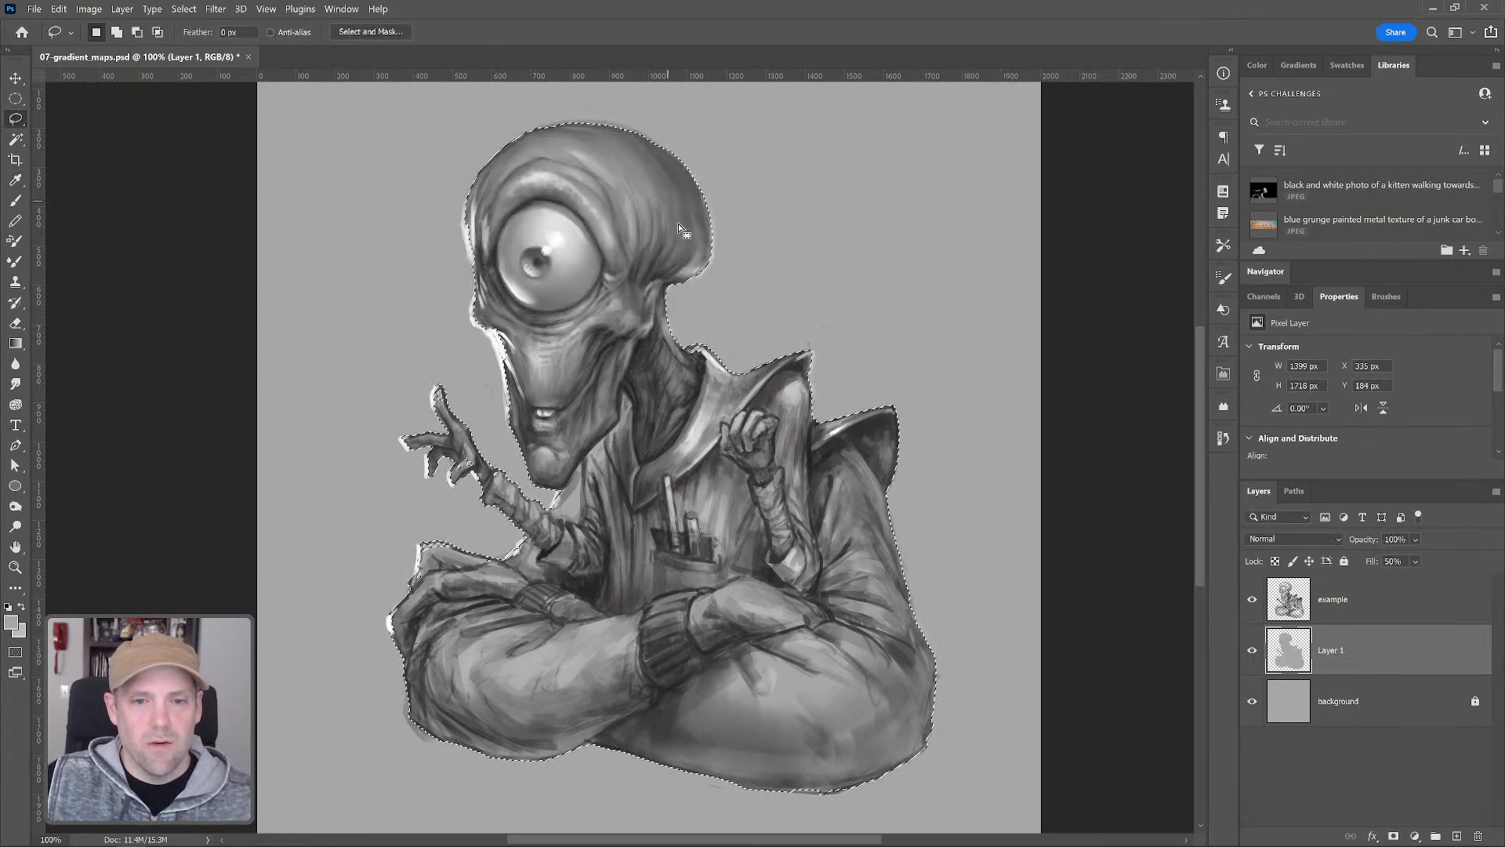
Toggle the example and background layers' visibility to inspect the filled silhouette alone
{"action": "left_click", "coordinate": [1252, 649], "text": "alt"}
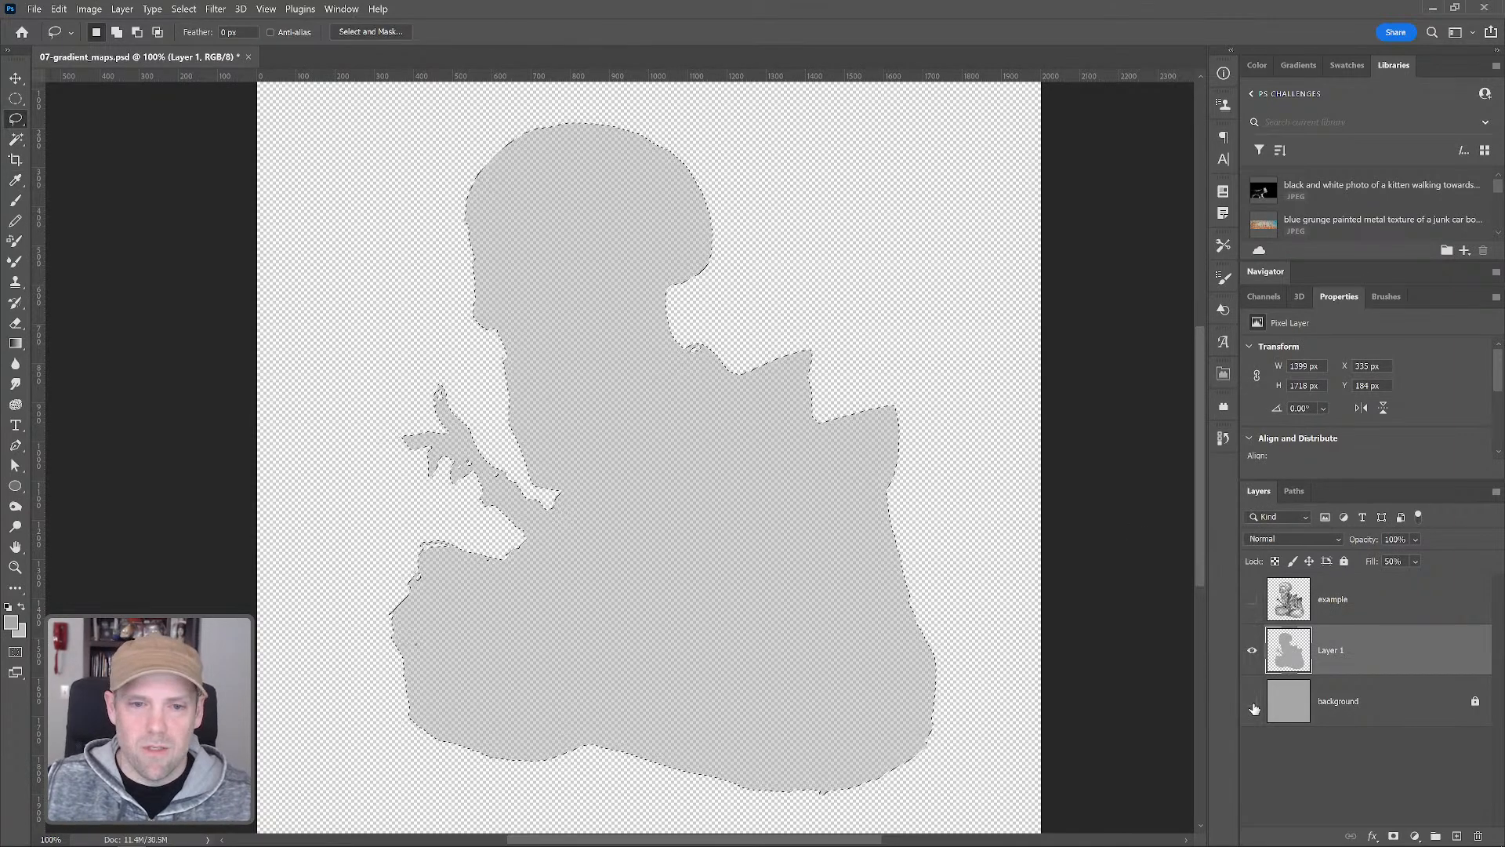
{"action": "left_click", "coordinate": [1252, 701]}
{"action": "left_click", "coordinate": [1252, 599]}
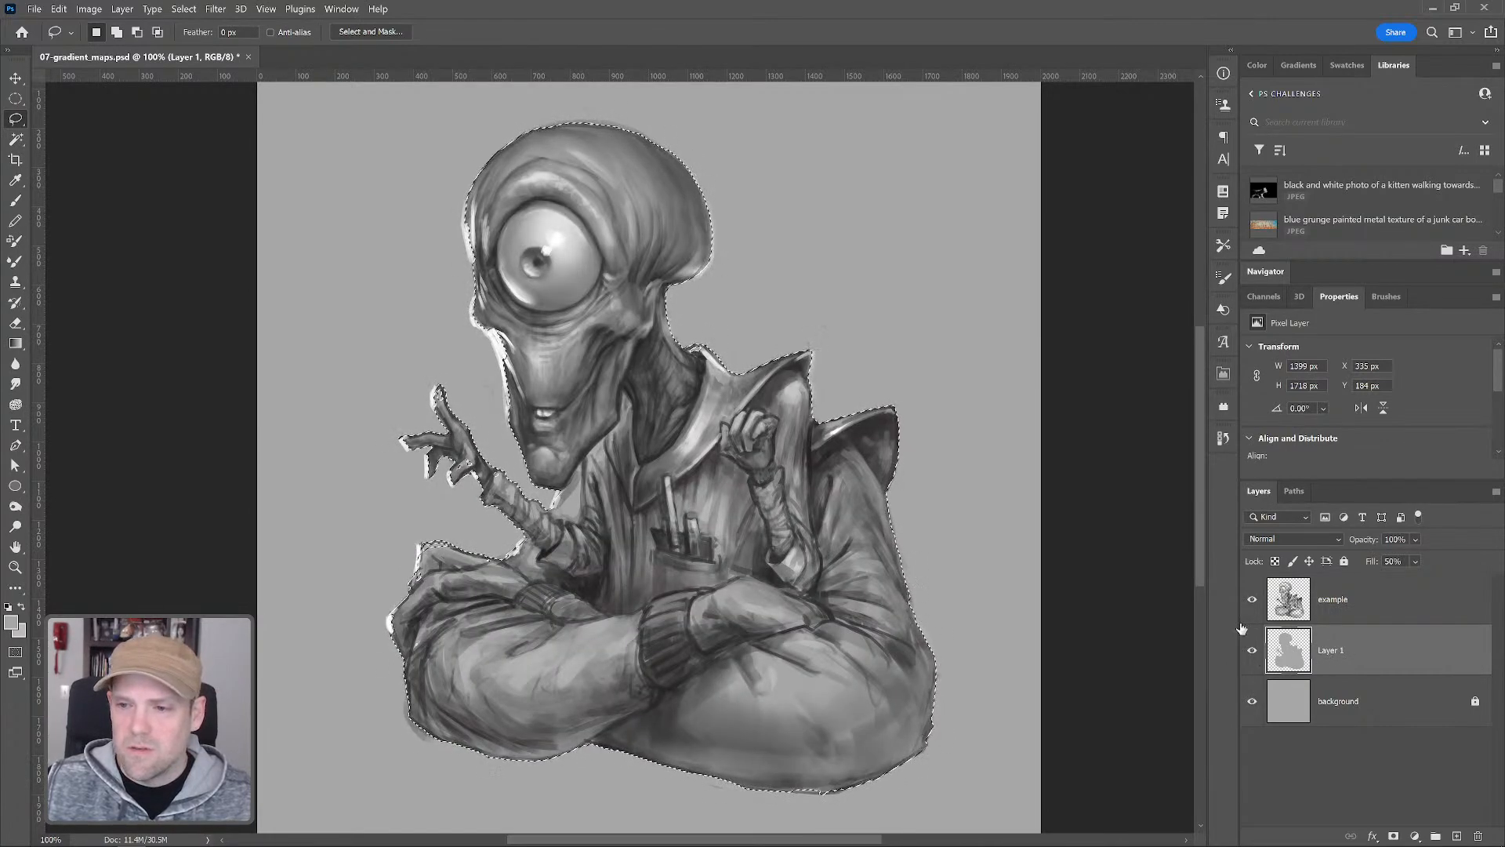
{"action": "left_click", "coordinate": [1252, 702]}
{"action": "left_click", "coordinate": [1252, 601]}
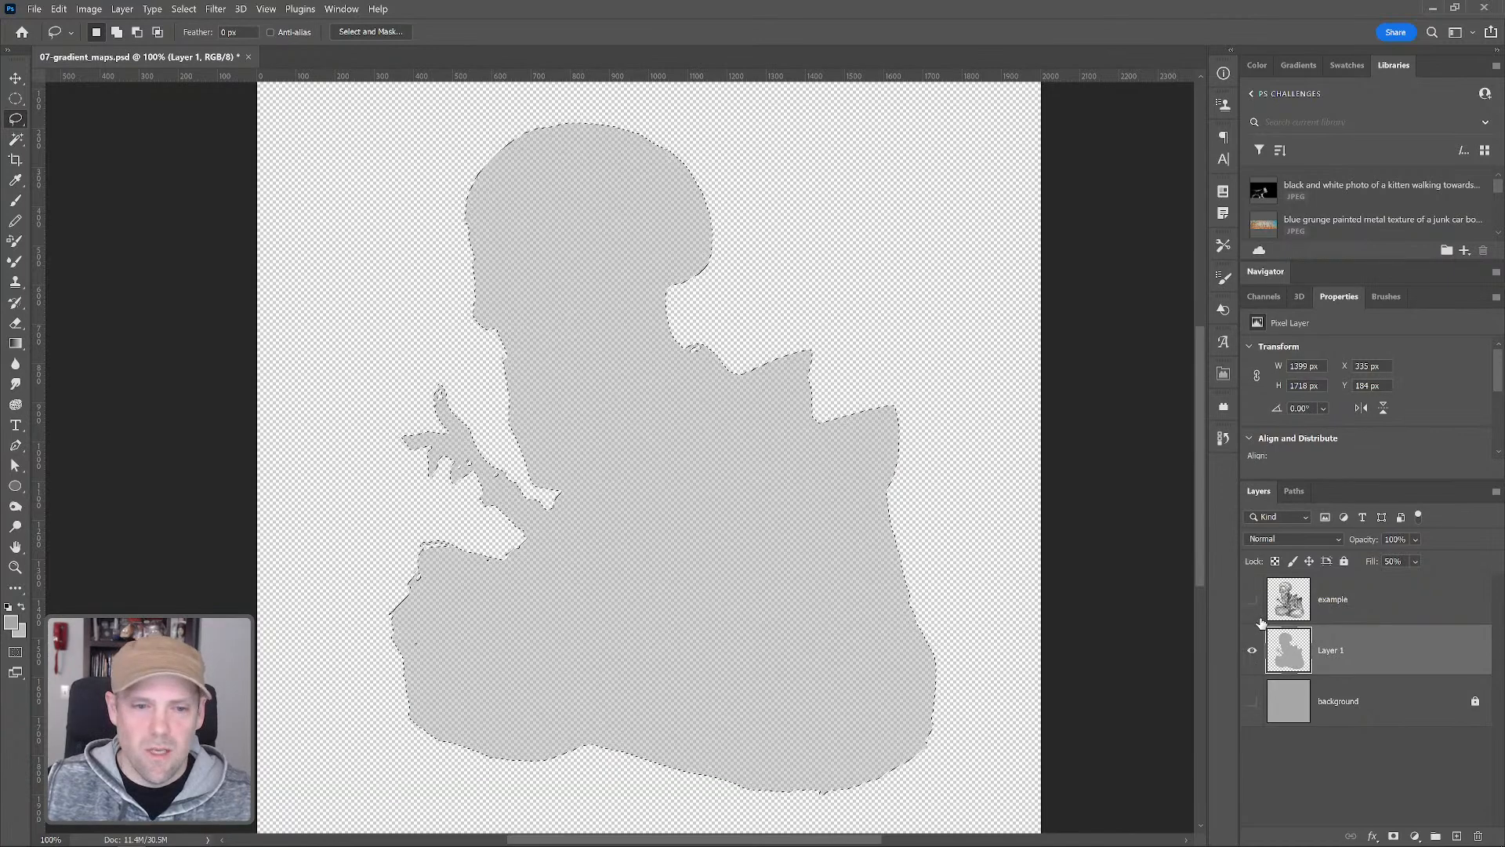
Undo the accidental duplicates of Layer 1 and its fill
{"action": "left_click_drag", "start_coordinate": [1299, 645], "coordinate": [1350, 684]}
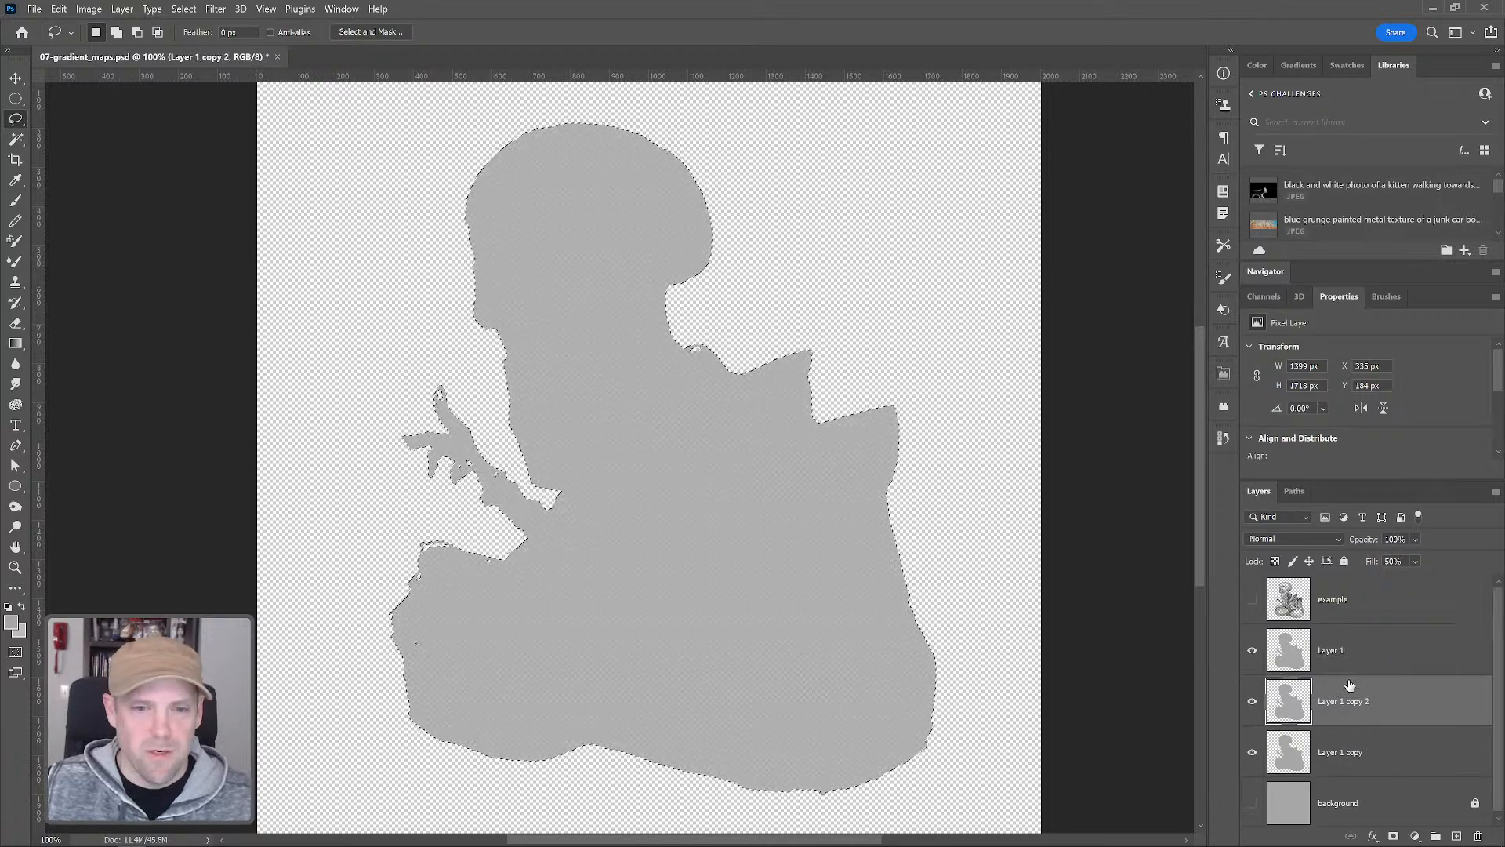
{"action": "key", "text": "ctrl+z"}
{"action": "key", "text": "ctrl+z"}
{"action": "key", "text": "ctrl+z"}
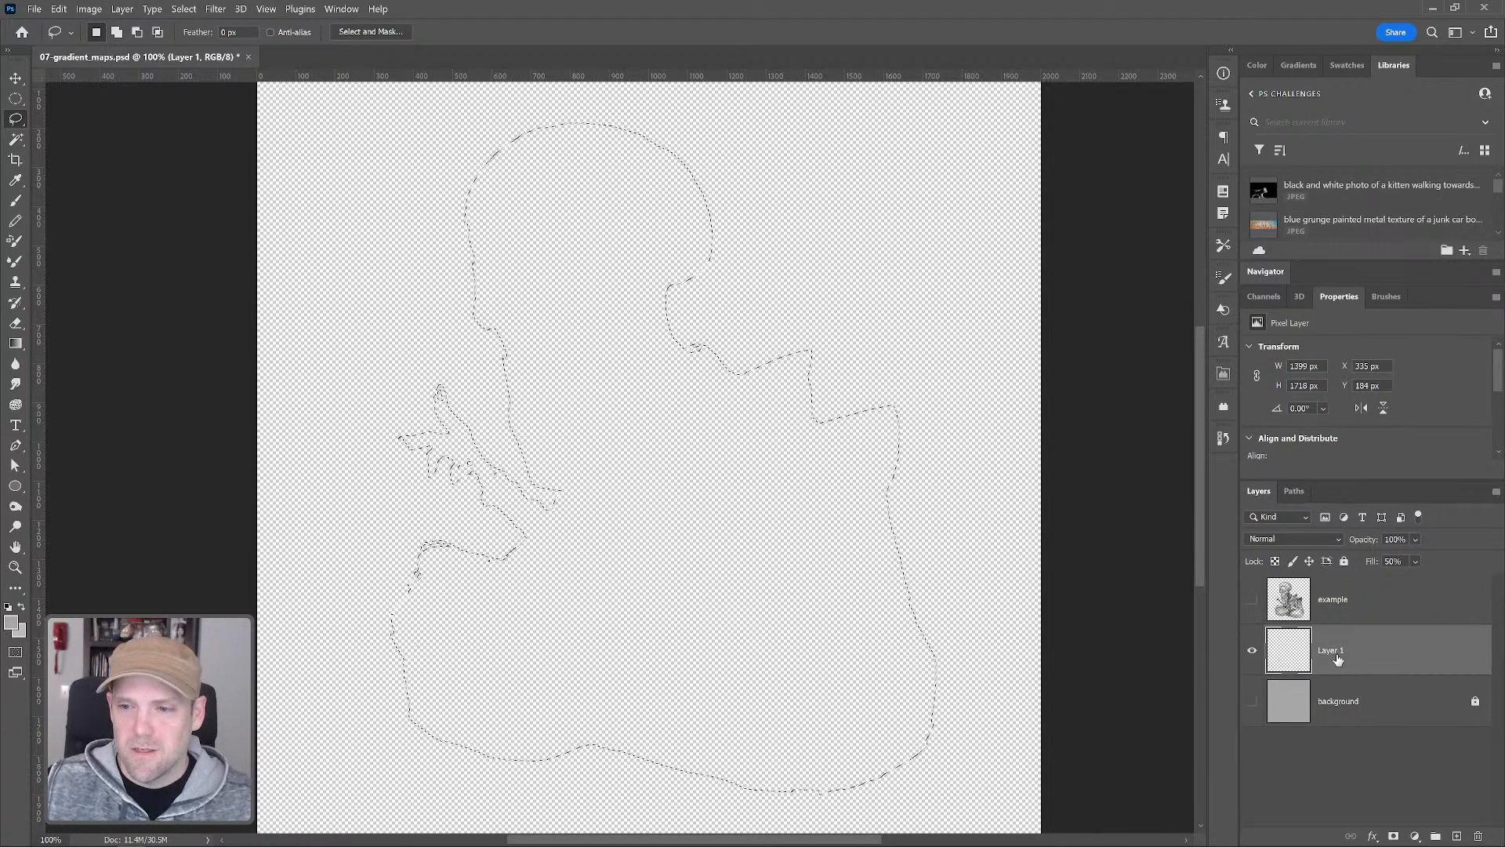
Fill the selection on Layer 1 with the foreground color
{"action": "left_click", "coordinate": [1252, 600]}
{"action": "left_click", "coordinate": [1252, 600]}
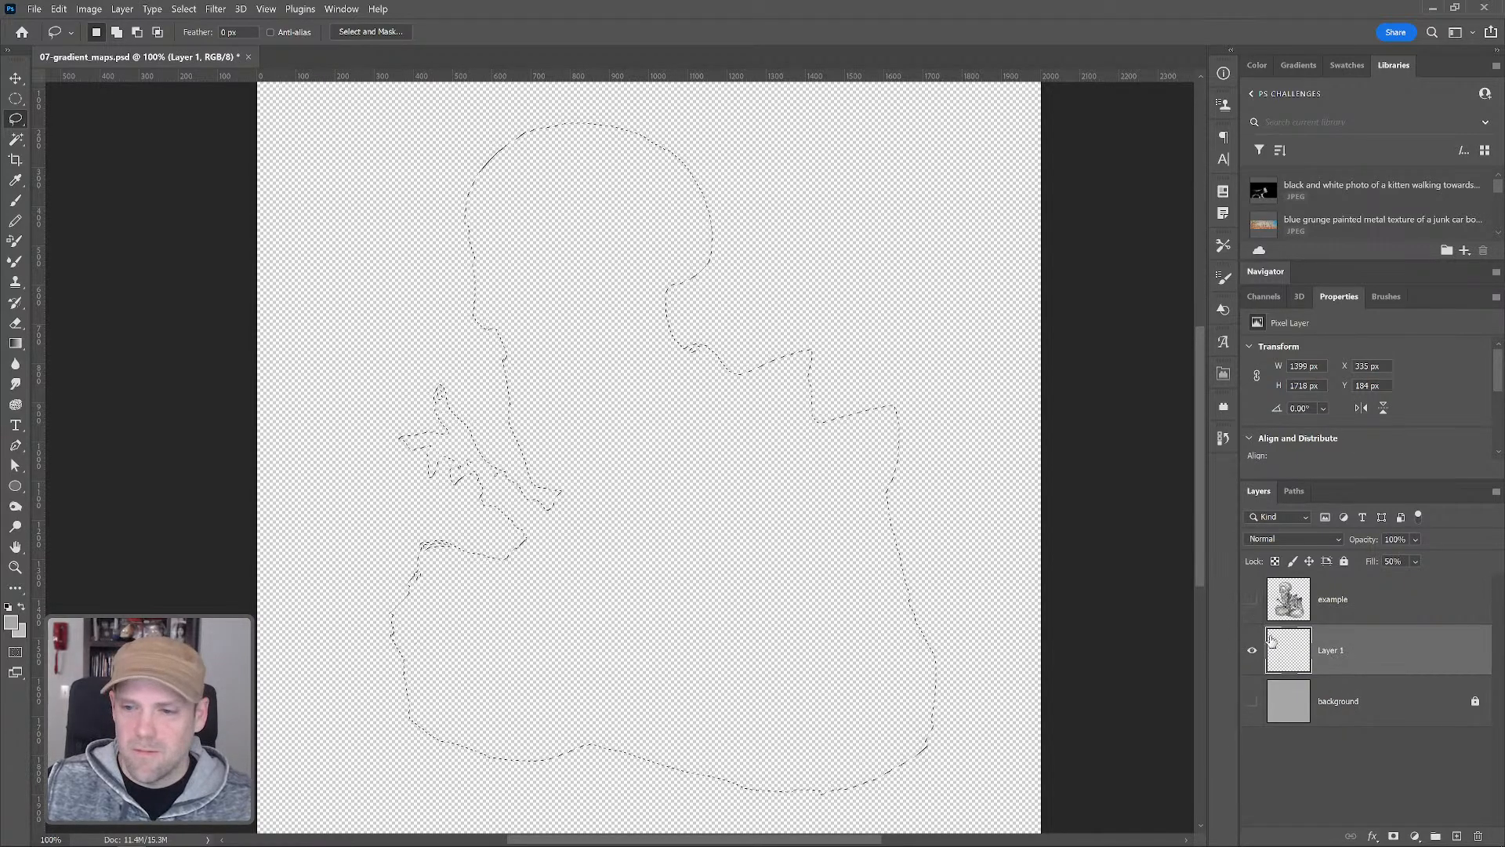
{"action": "key", "text": "shift+BackSpace"}
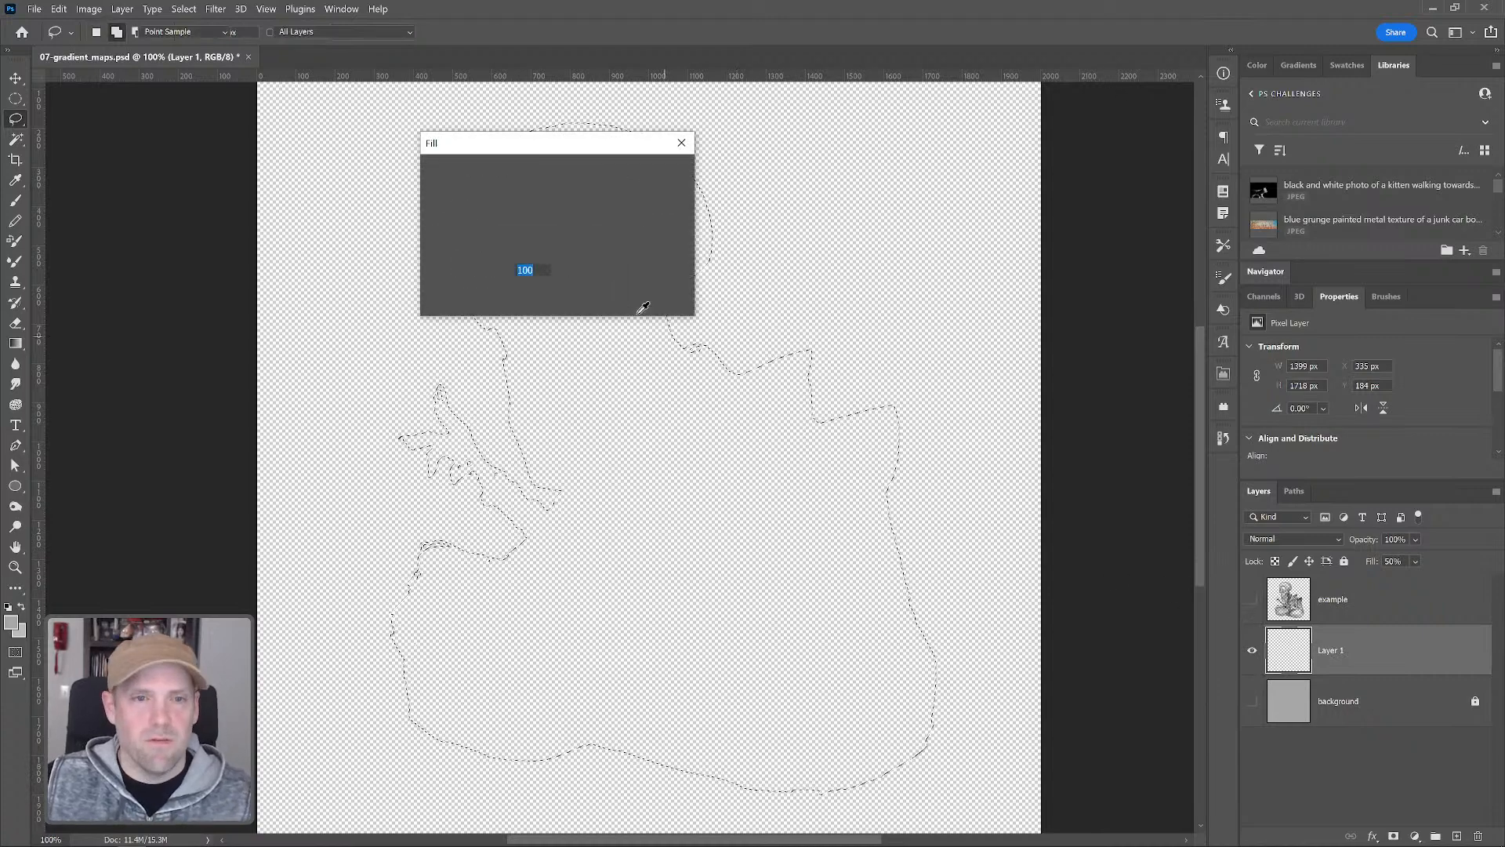
{"action": "left_click", "coordinate": [621, 171]}
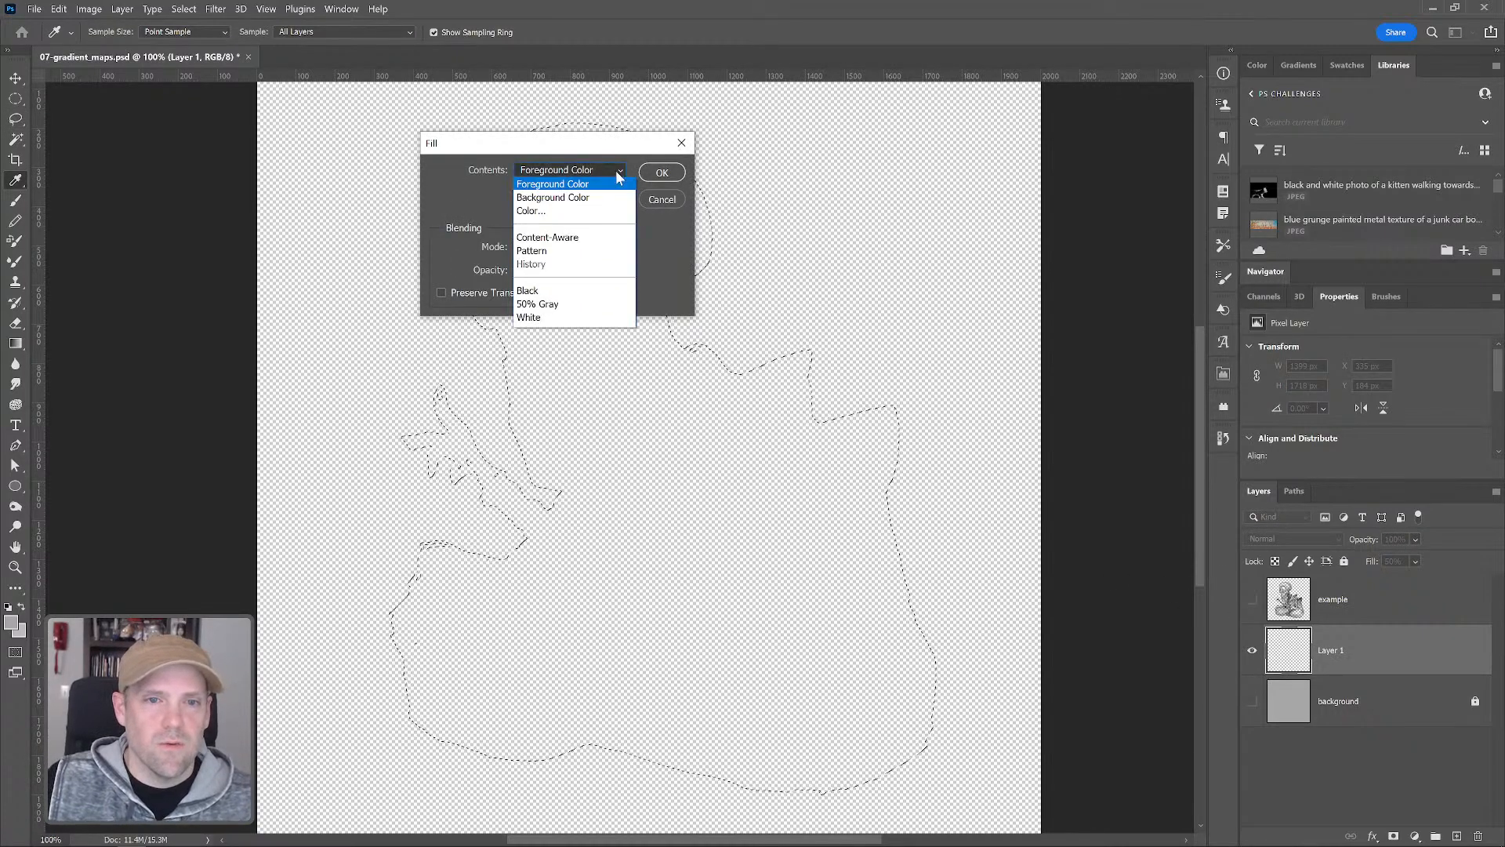
{"action": "left_click", "coordinate": [665, 175]}
{"action": "left_click", "coordinate": [663, 174]}
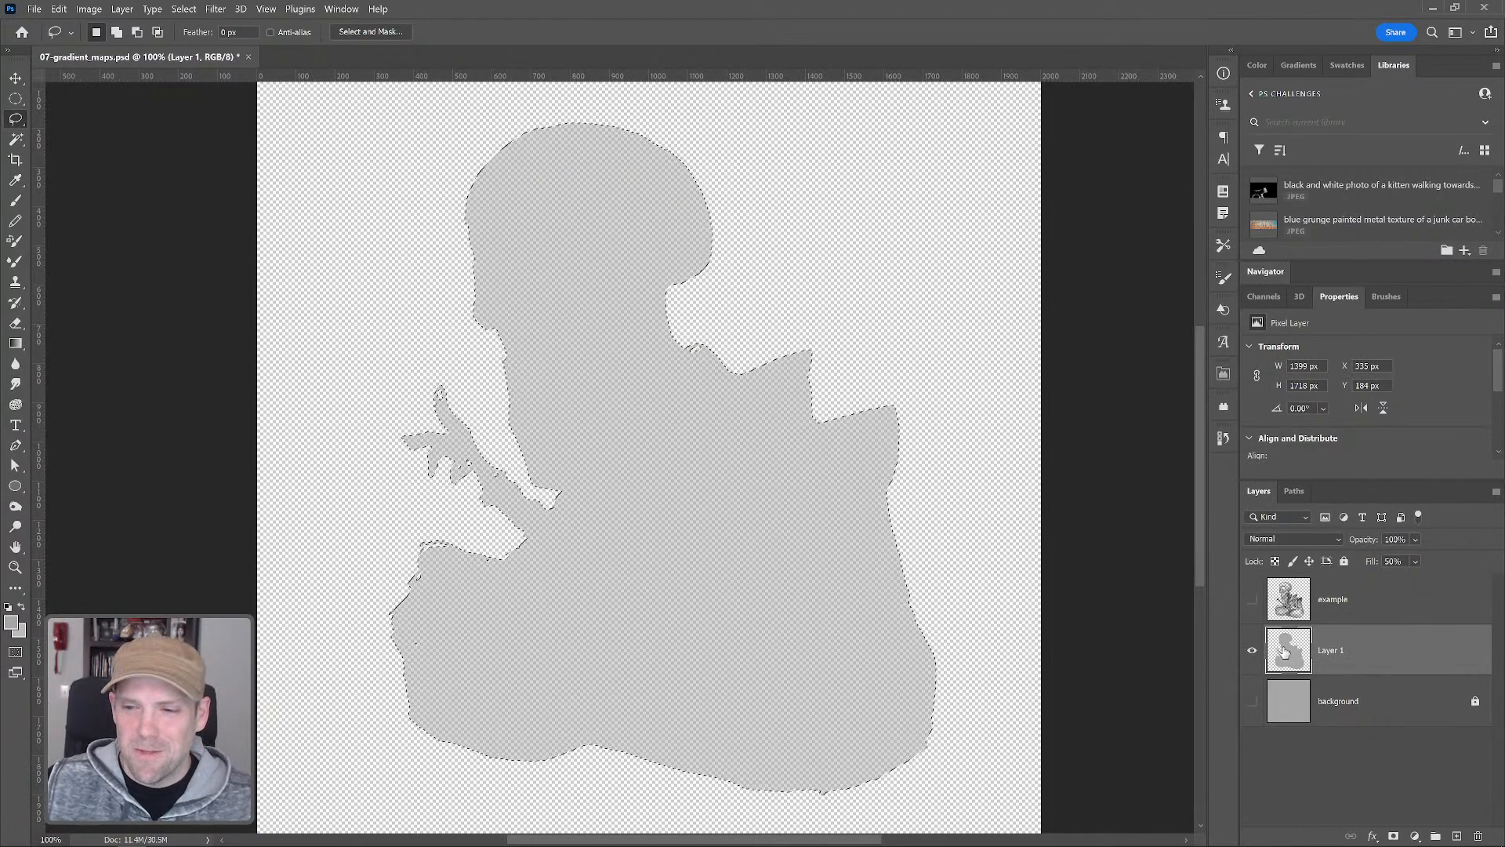
Set Layer 1's fill to 100%
{"action": "double_click", "coordinate": [1338, 650]}
{"action": "left_click", "coordinate": [1383, 650]}
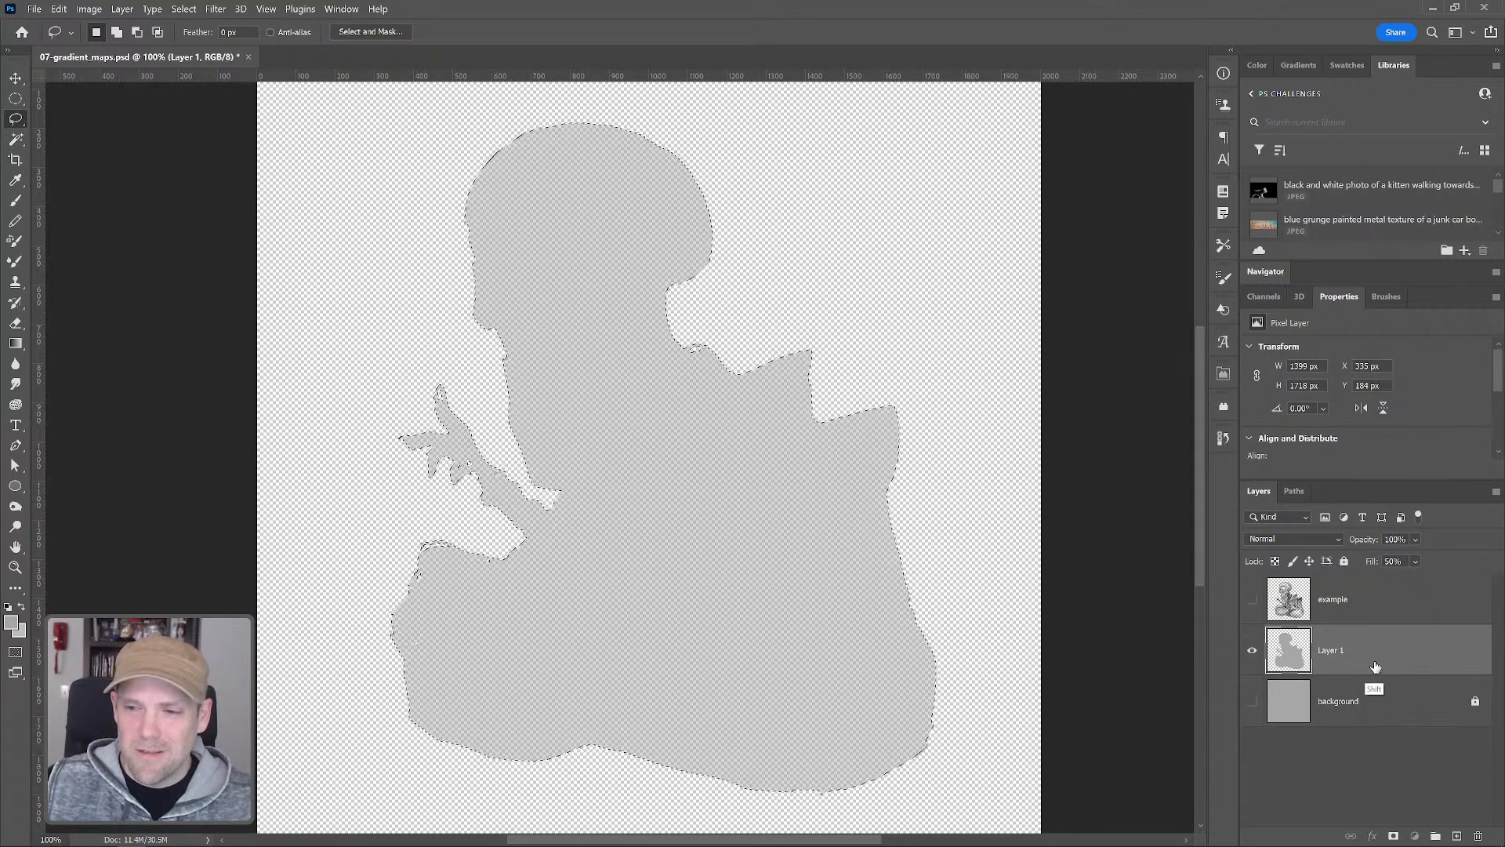
{"action": "mouse_move", "coordinate": [1371, 563]}
{"action": "left_mouse_down"}
{"action": "mouse_move", "coordinate": [1442, 566]}
{"action": "mouse_move", "coordinate": [1345, 563]}
{"action": "left_mouse_up"}
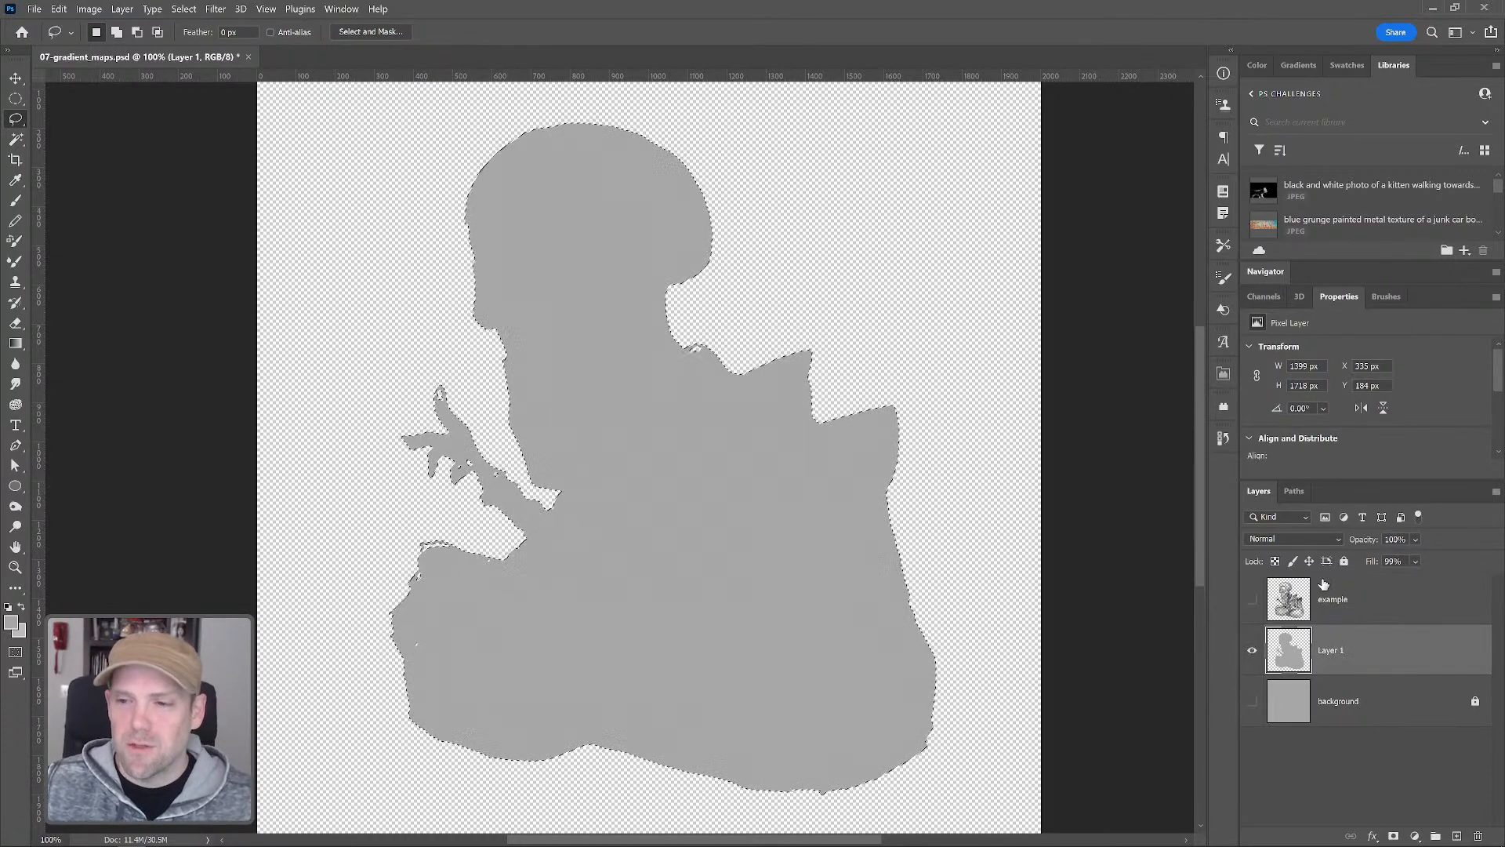
{"action": "left_click_drag", "start_coordinate": [1369, 563], "coordinate": [1374, 563]}
Show and select the example layer, then open Levels and confirm it with default settings
{"action": "left_click", "coordinate": [1252, 599]}
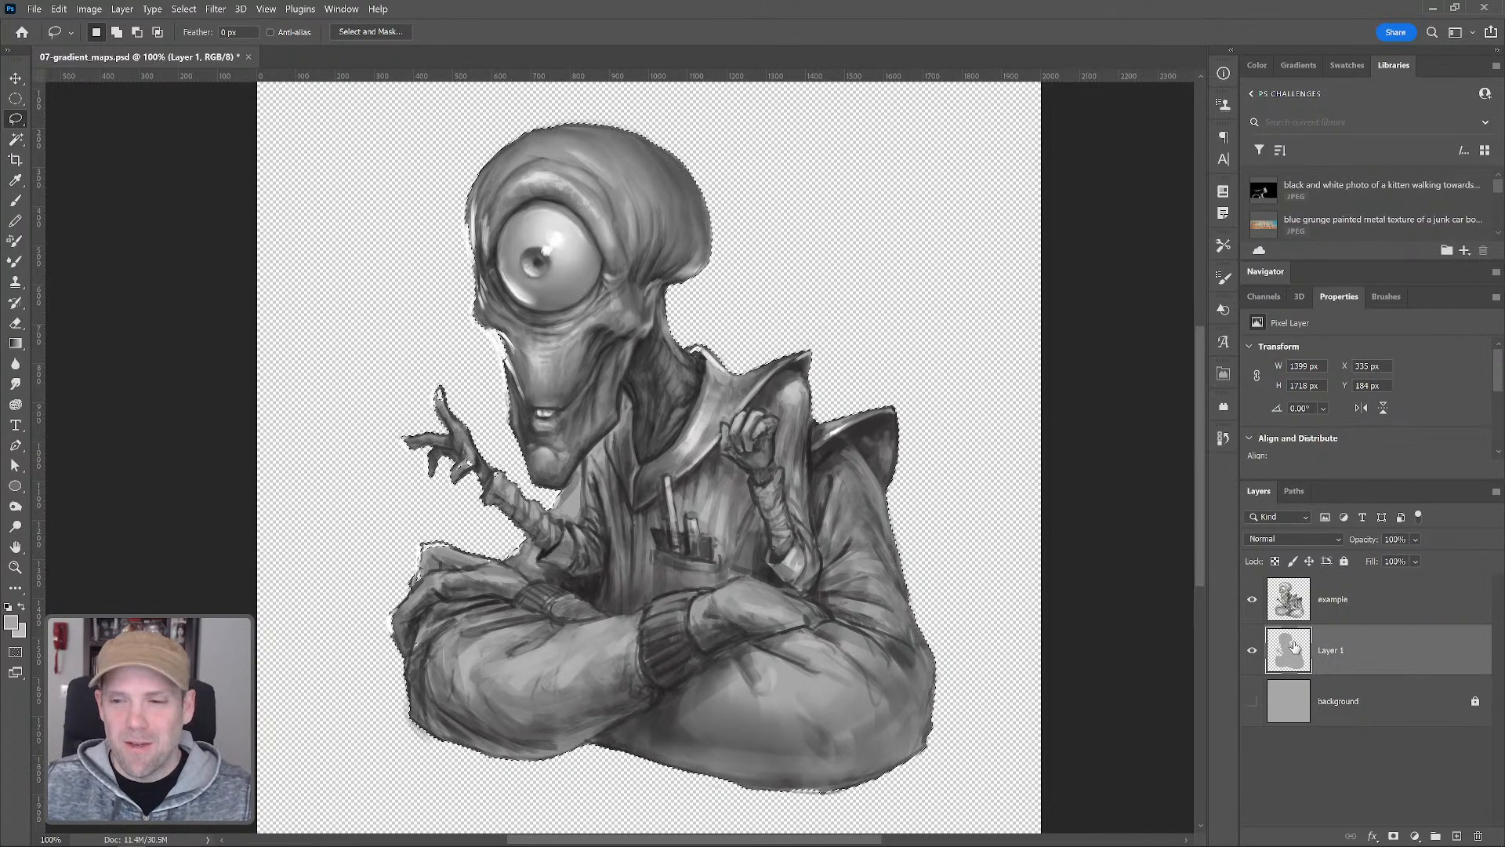
{"action": "left_click", "coordinate": [1362, 611]}
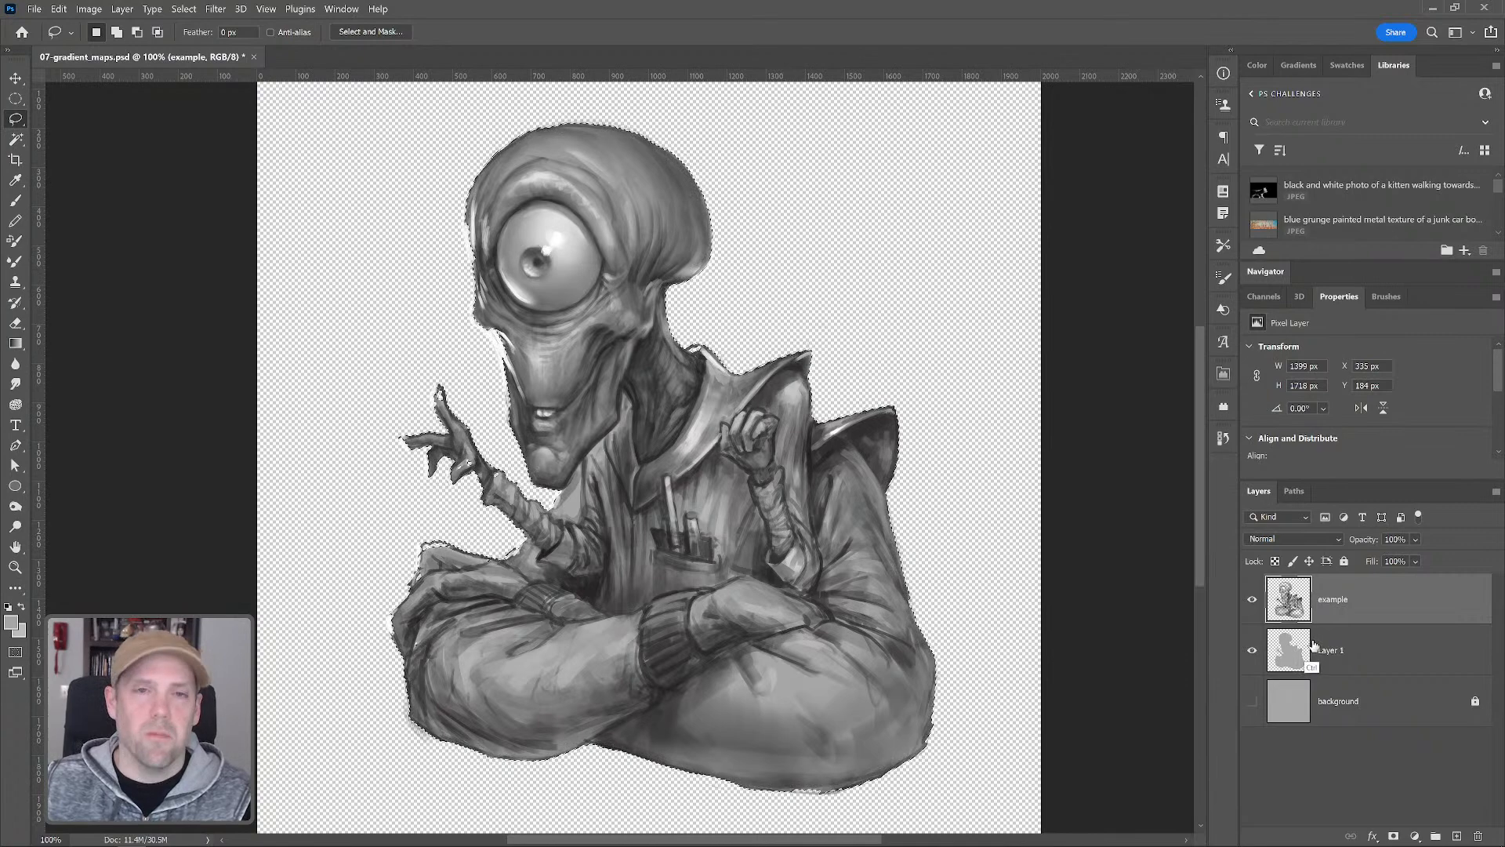
{"action": "key", "text": "ctrl+l"}
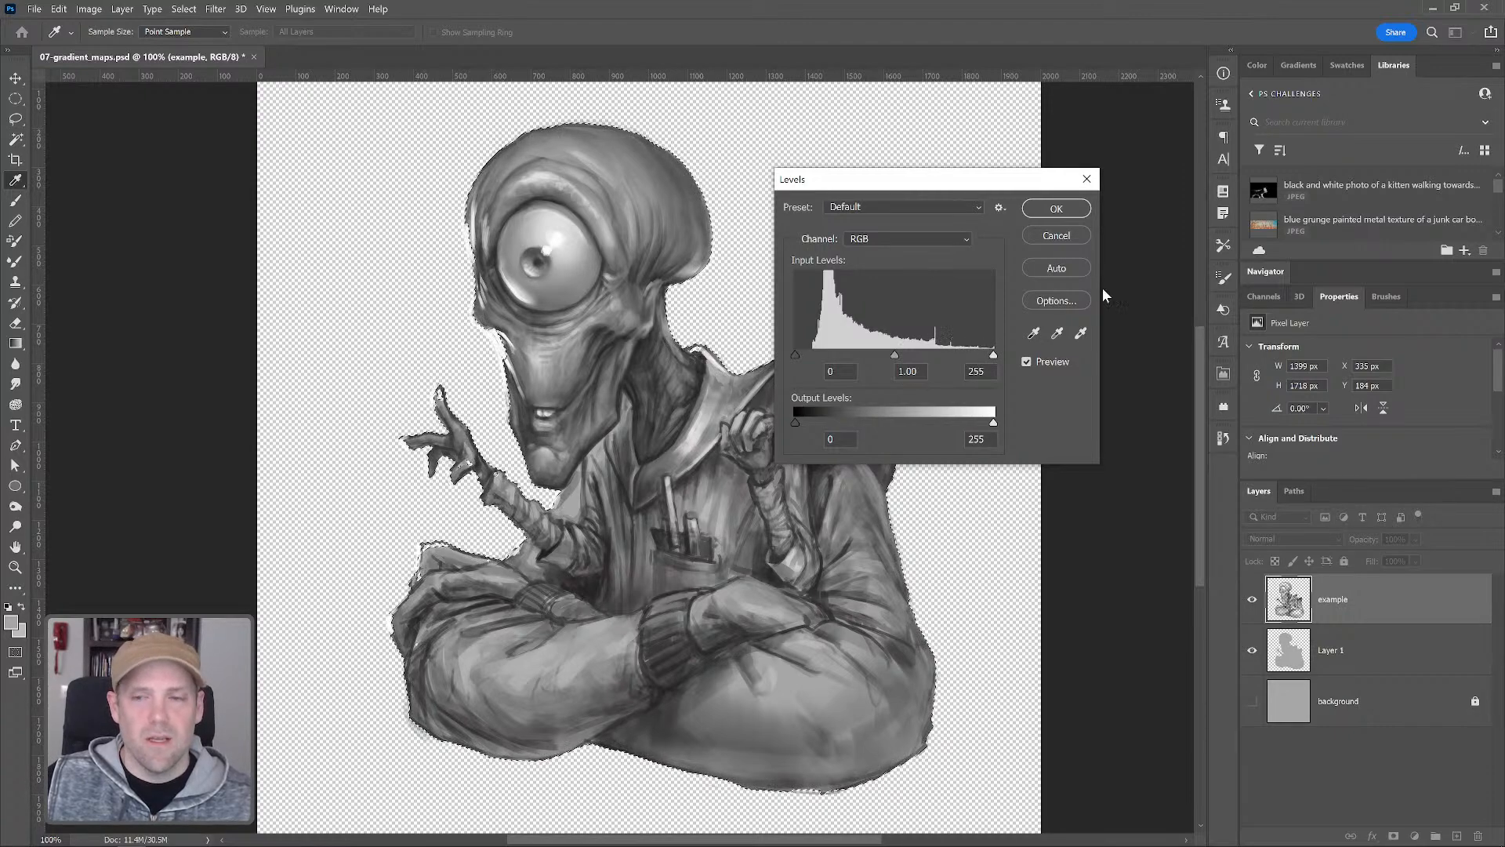
{"action": "left_click", "coordinate": [1056, 209]}
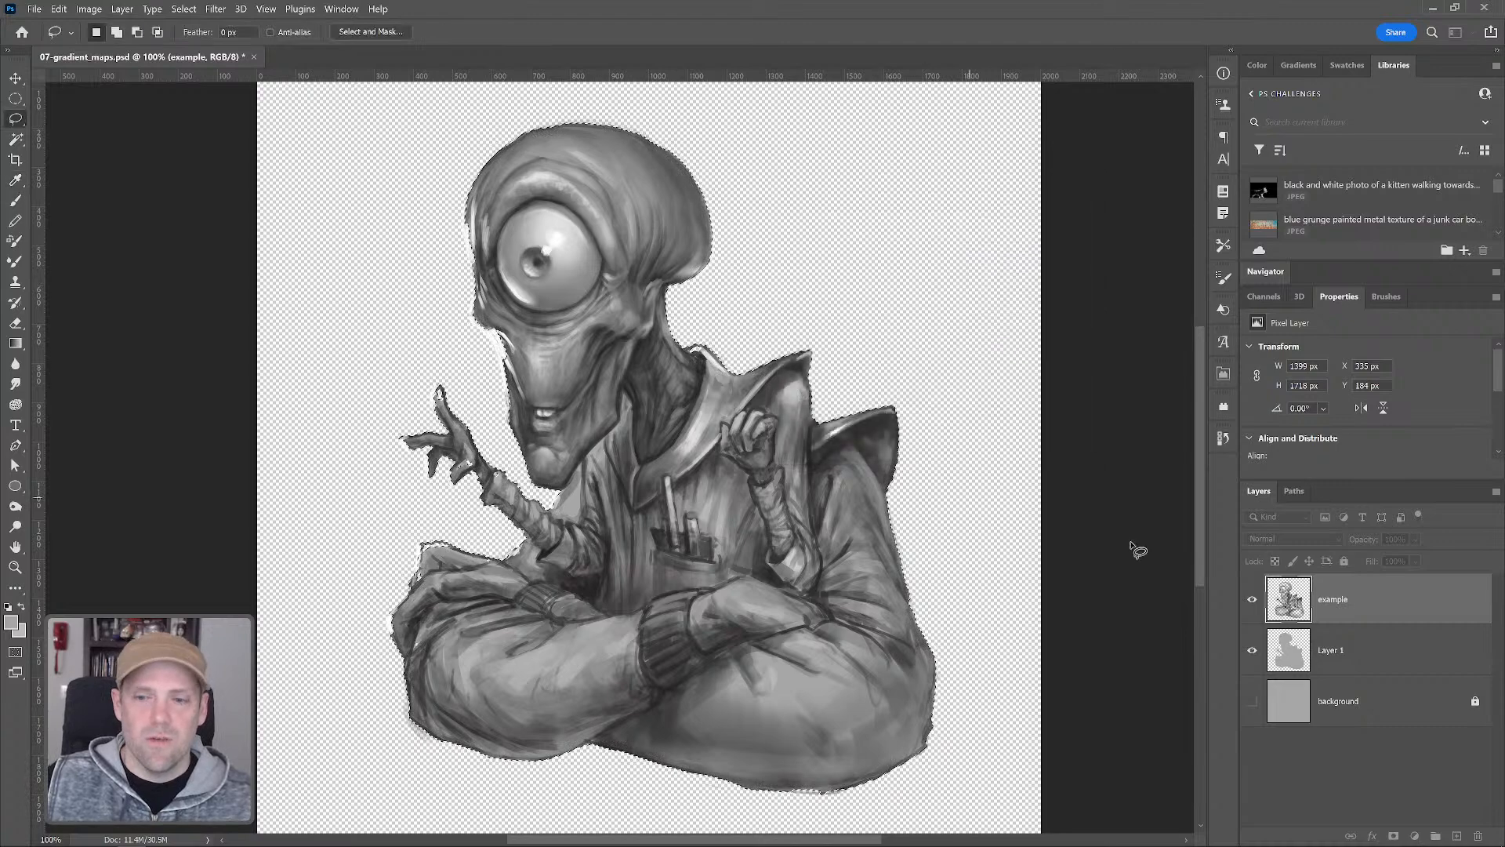
{"action": "key", "text": "l"}
{"action": "key", "text": "alt+bracketleft"}
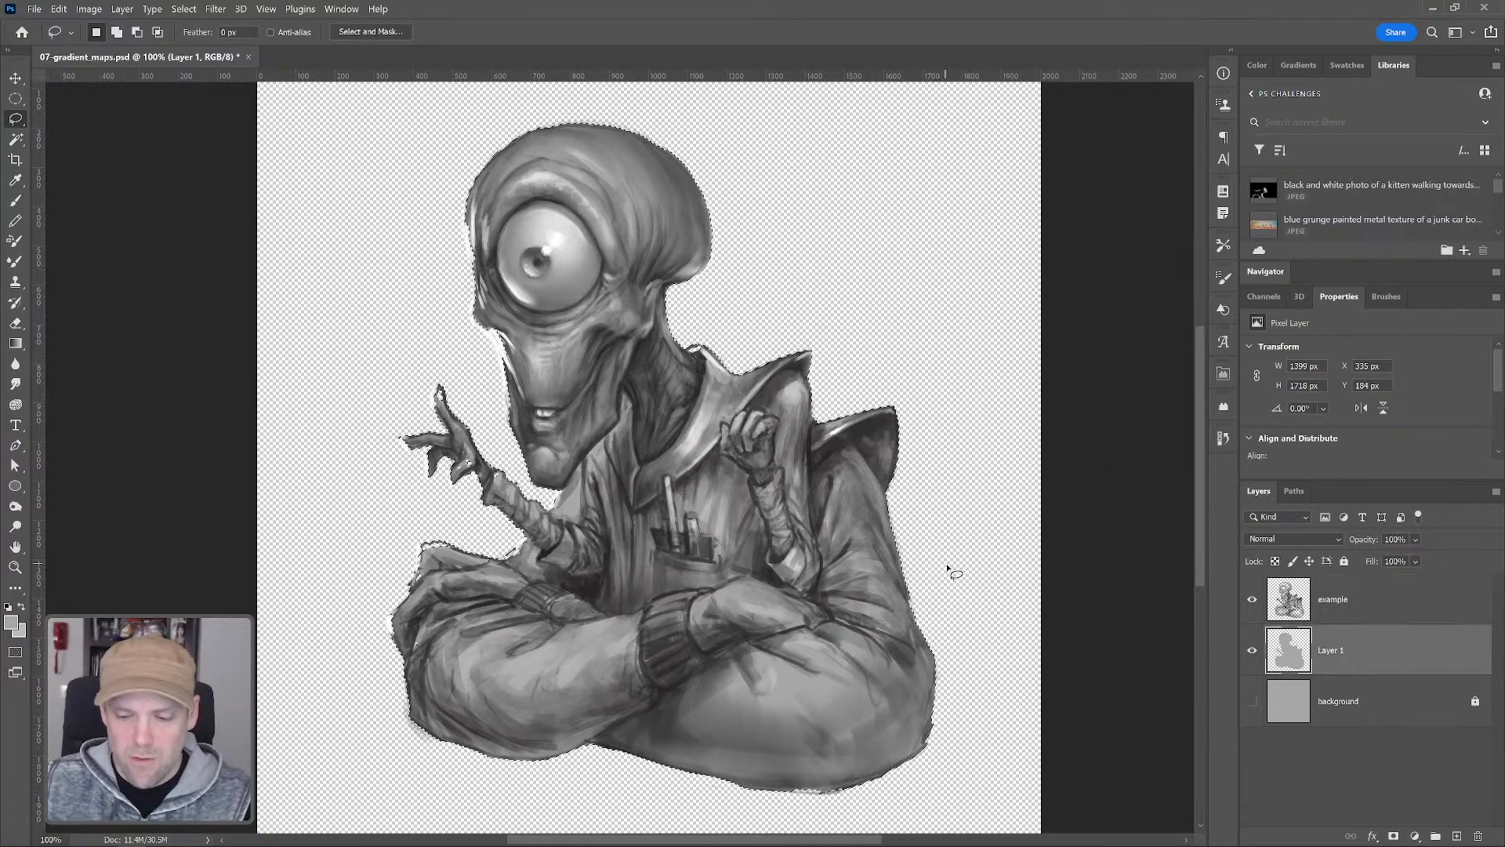
{"action": "key", "text": "ctrl+l"}
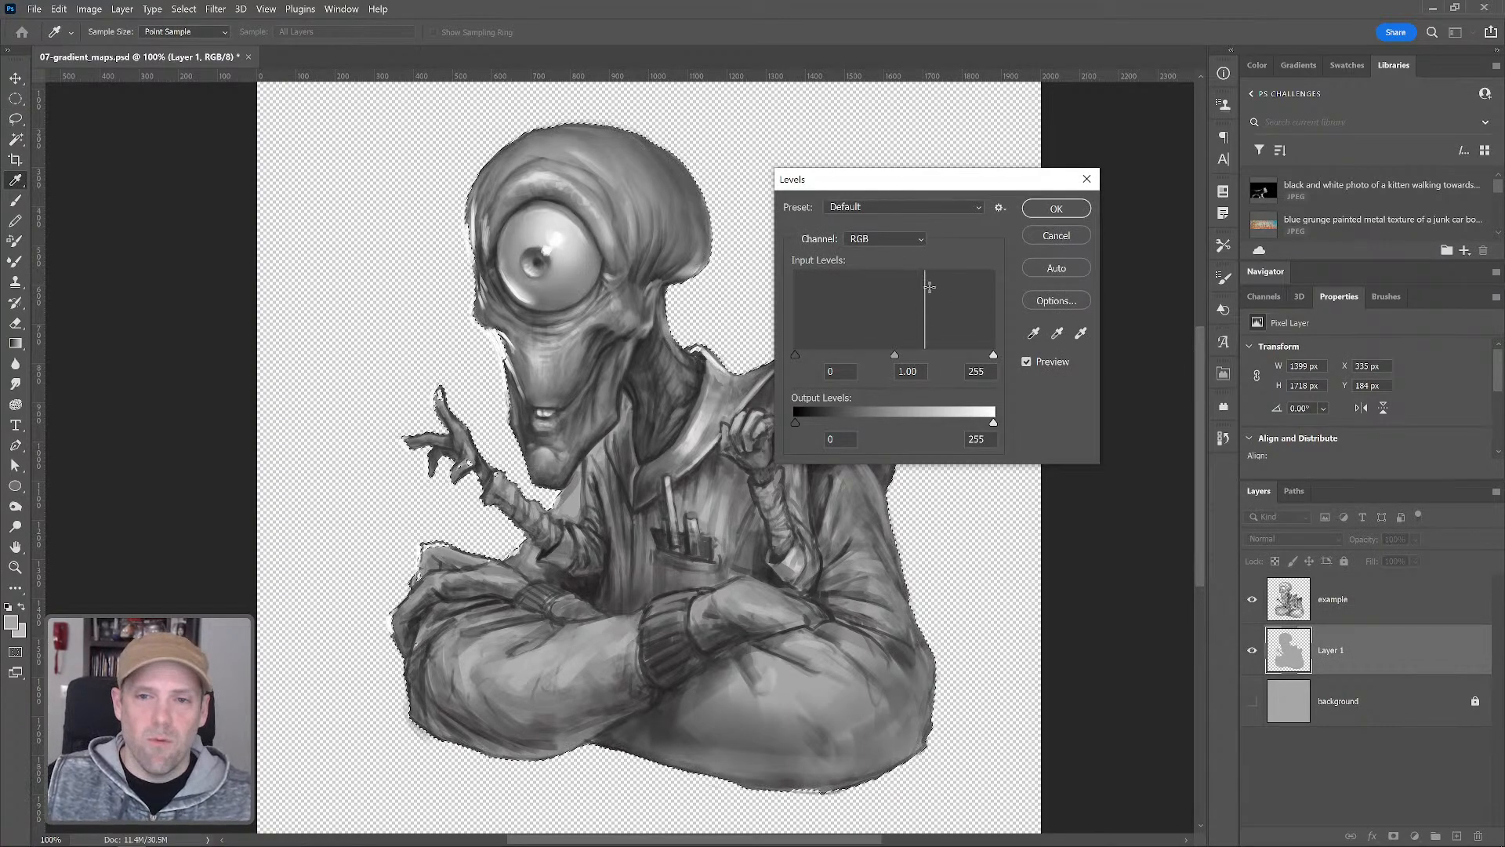
{"action": "left_click", "coordinate": [1056, 235]}
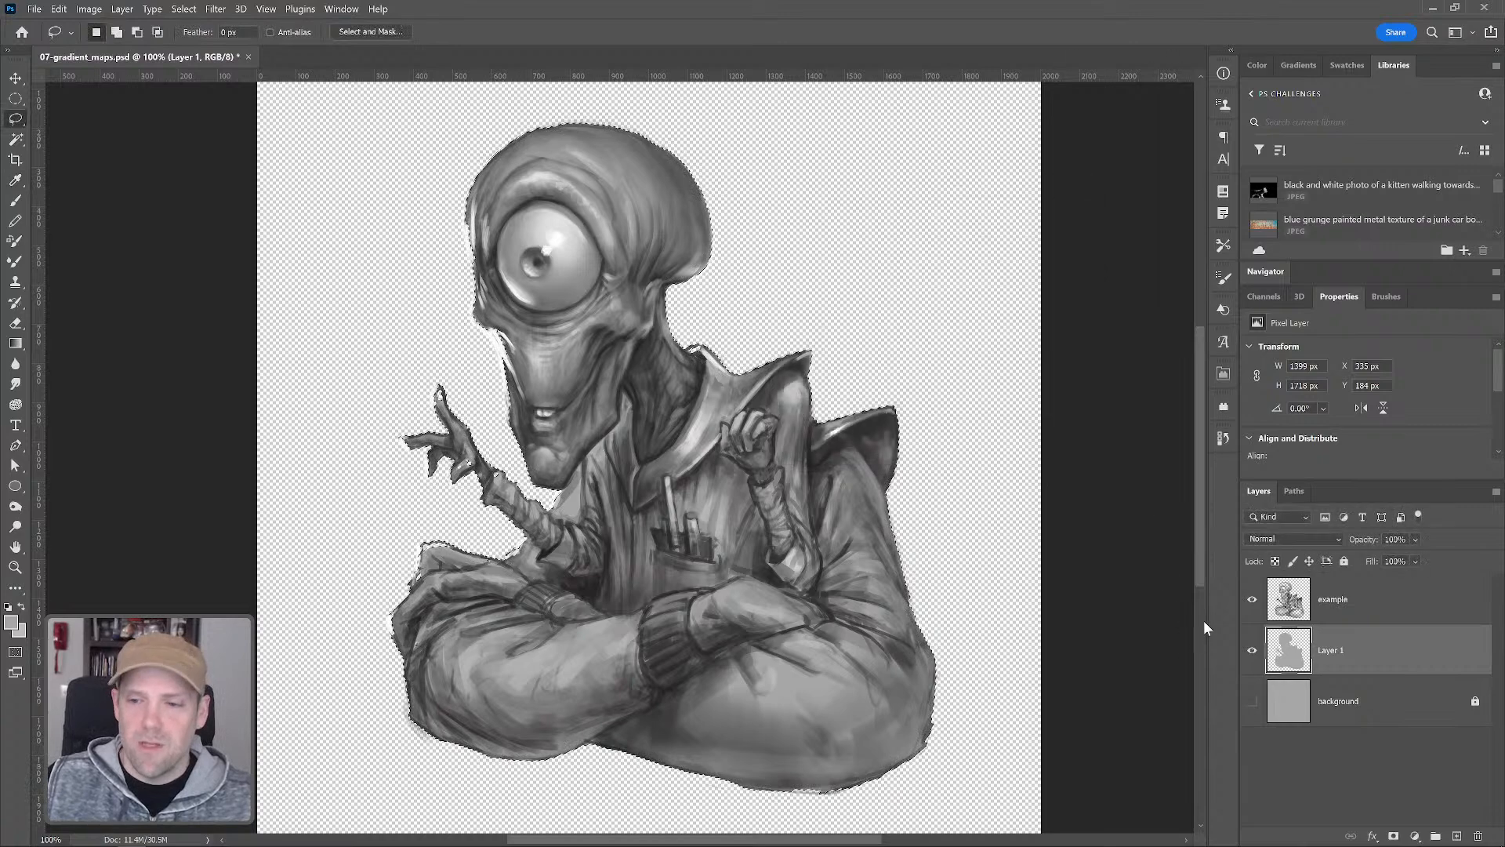
Hide the example layer and apply Levels to Layer 1 with default settings
{"action": "left_click", "coordinate": [1252, 599]}
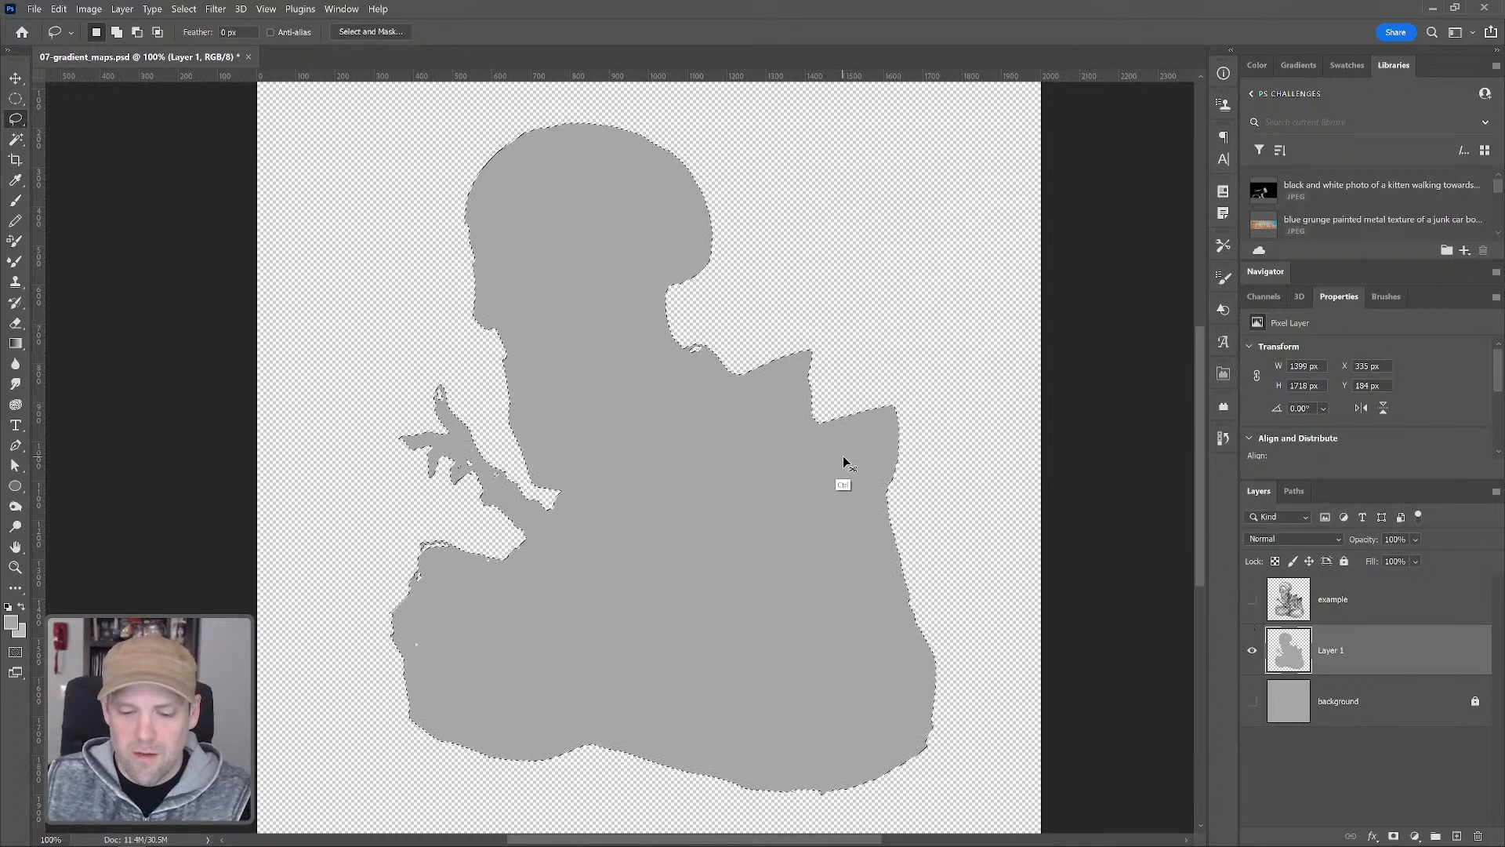
{"action": "key", "text": "ctrl+l"}
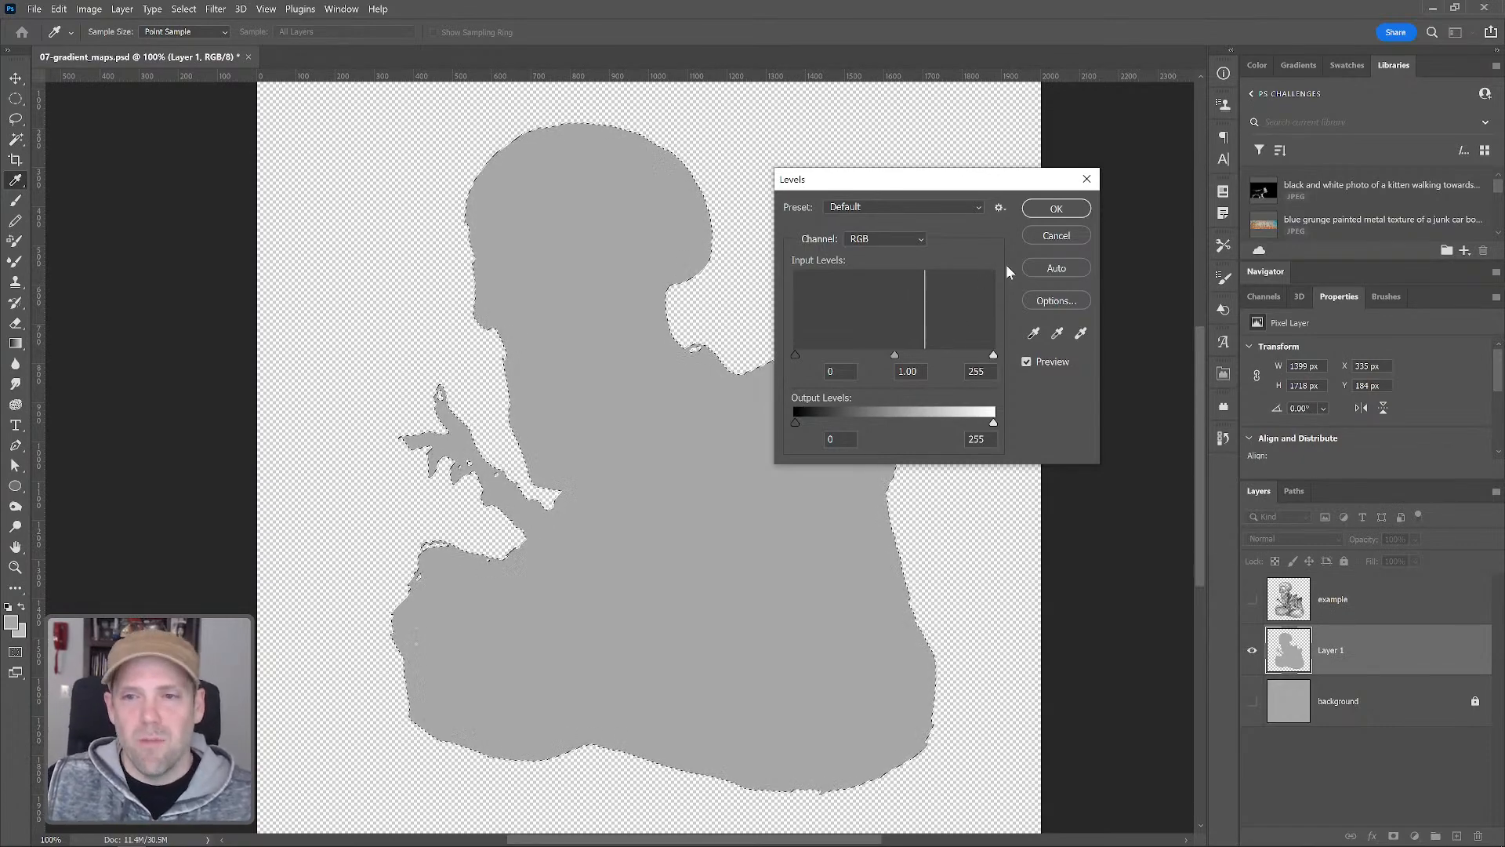
{"action": "left_click", "coordinate": [1053, 208]}
Show the example layer and merge it with Layer 1
{"action": "left_click", "coordinate": [1345, 618], "text": "shift"}
{"action": "left_click", "coordinate": [1248, 600]}
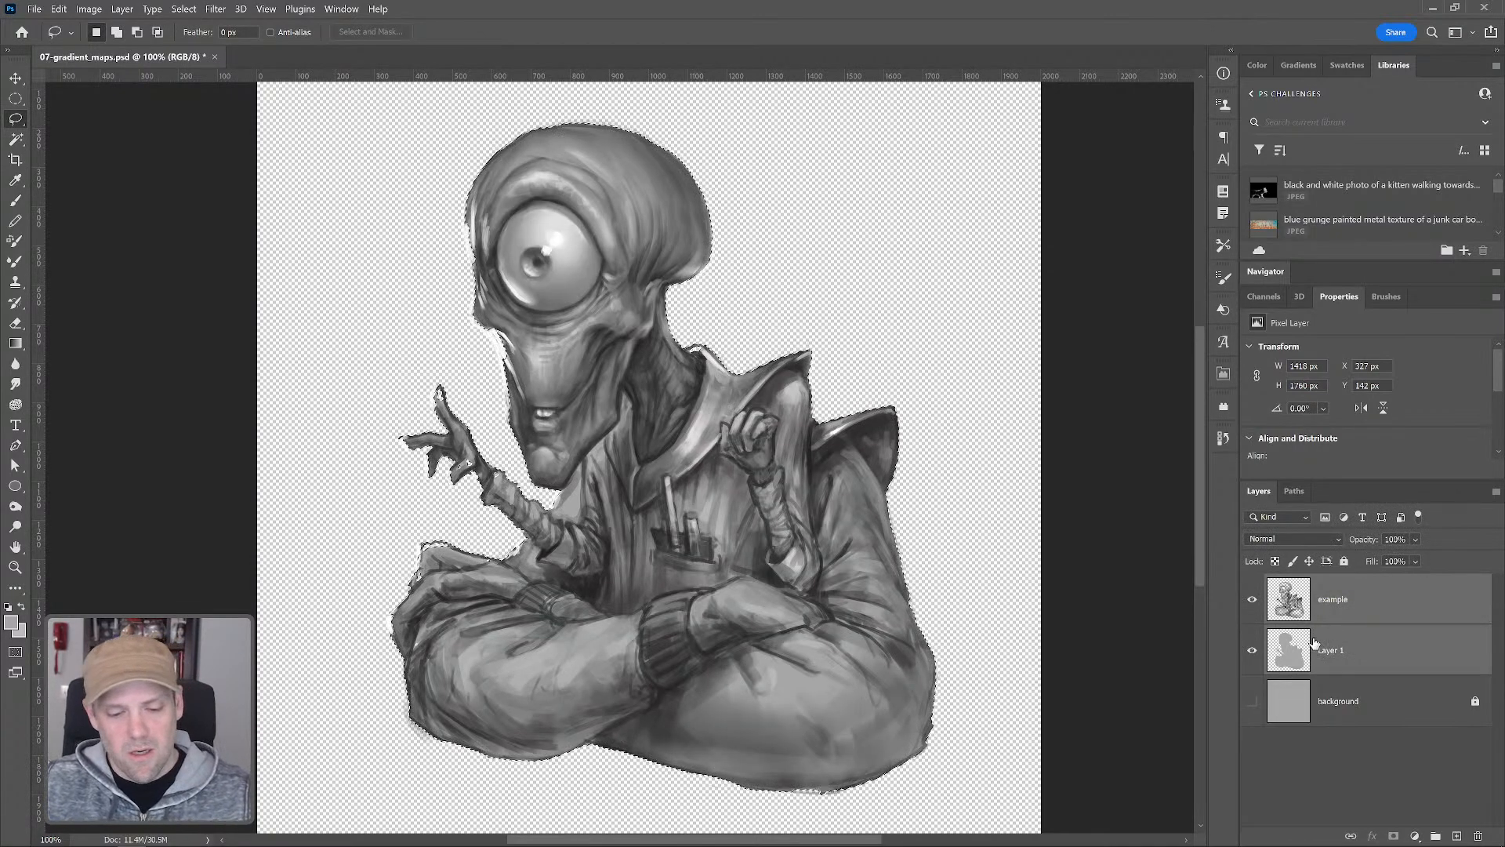
{"action": "key", "text": "ctrl+e"}
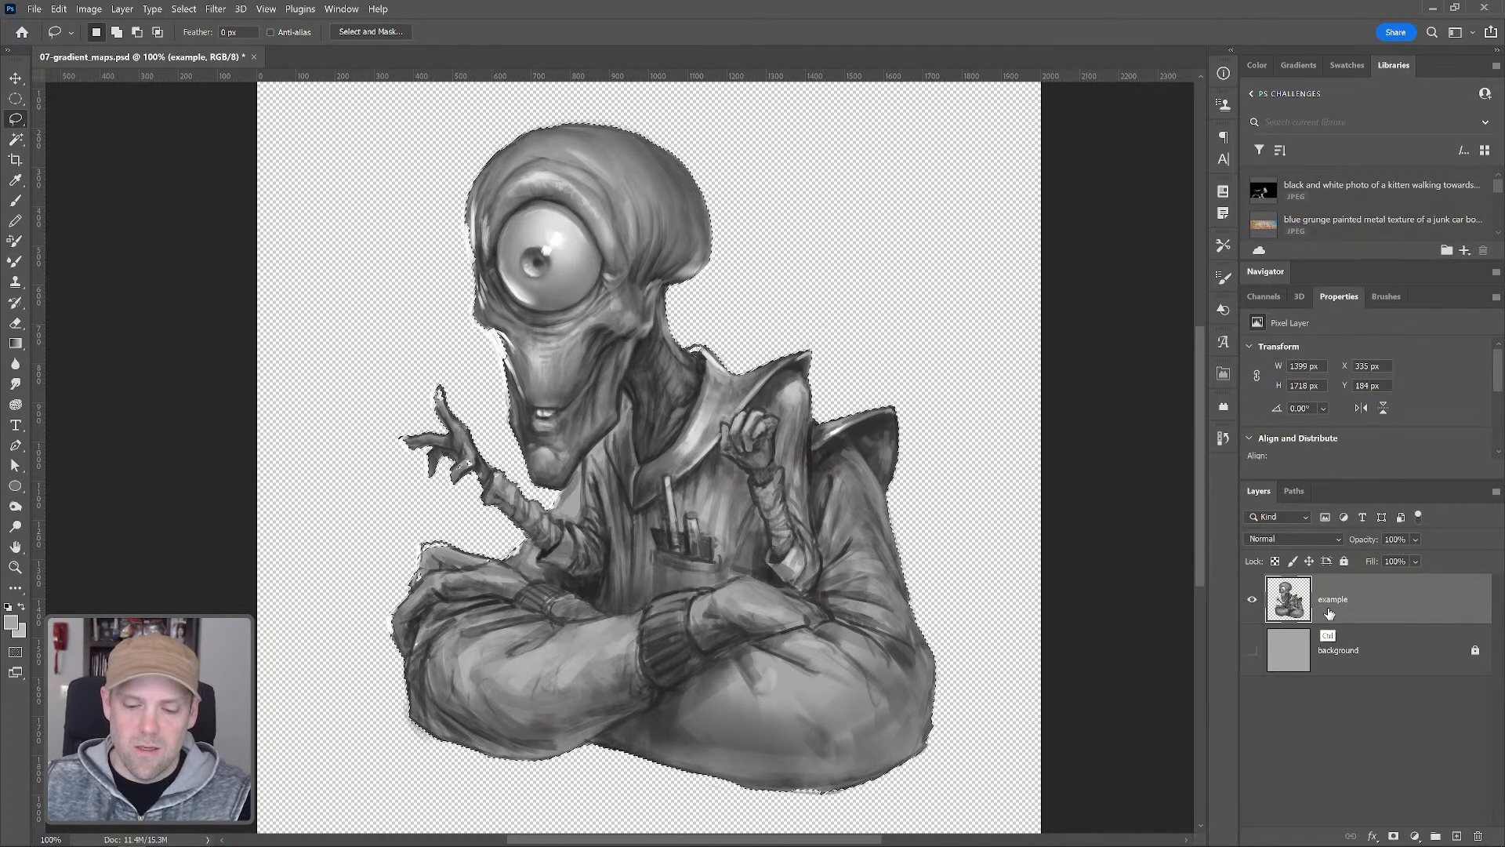
Apply default Levels to the merged example layer, show the background layer, and drop the selection
{"action": "key", "text": "ctrl+l"}
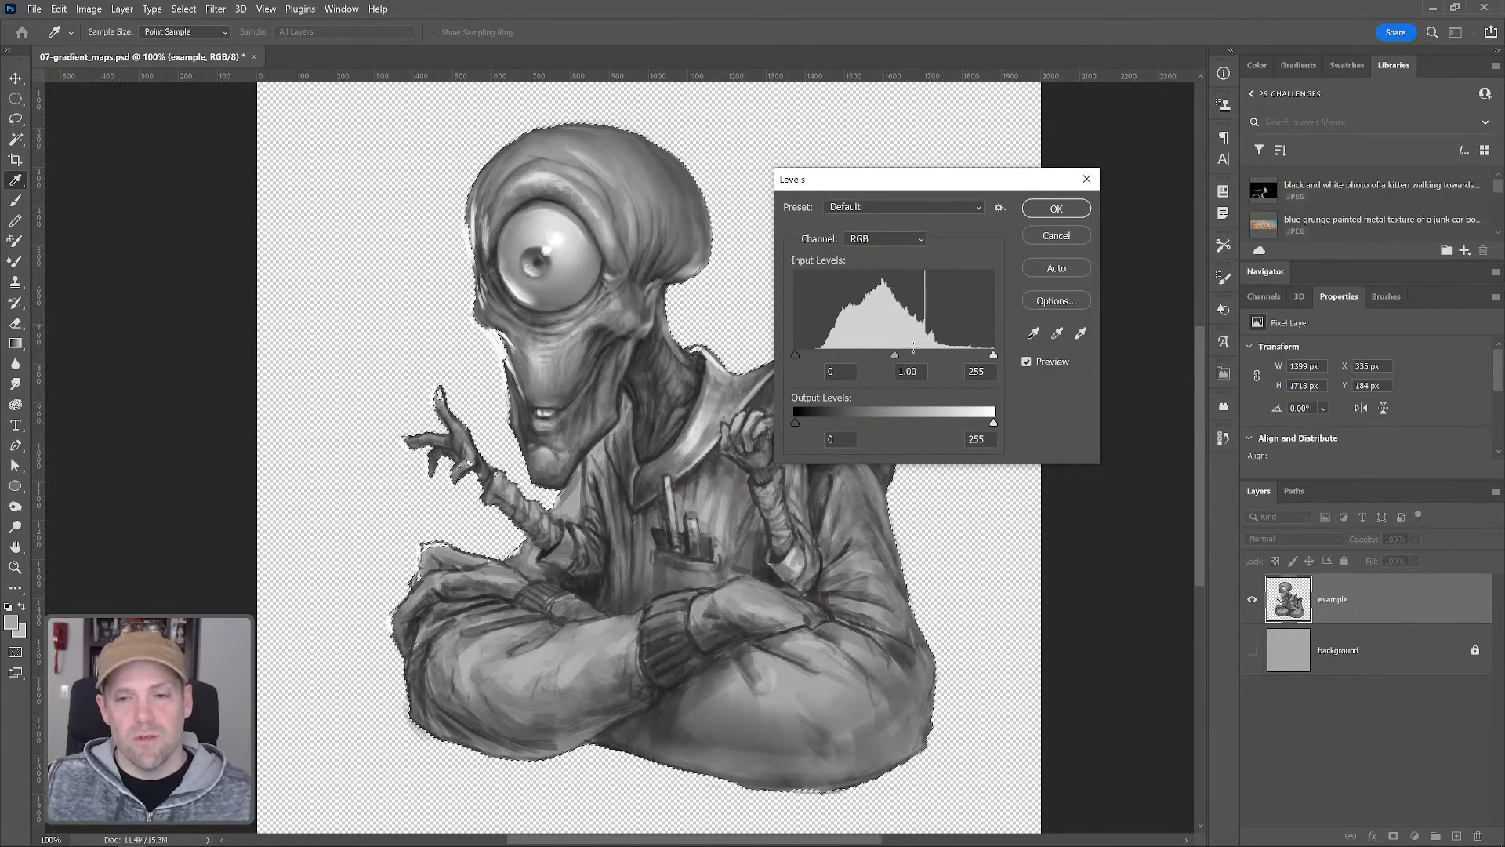
{"action": "left_click", "coordinate": [1067, 211]}
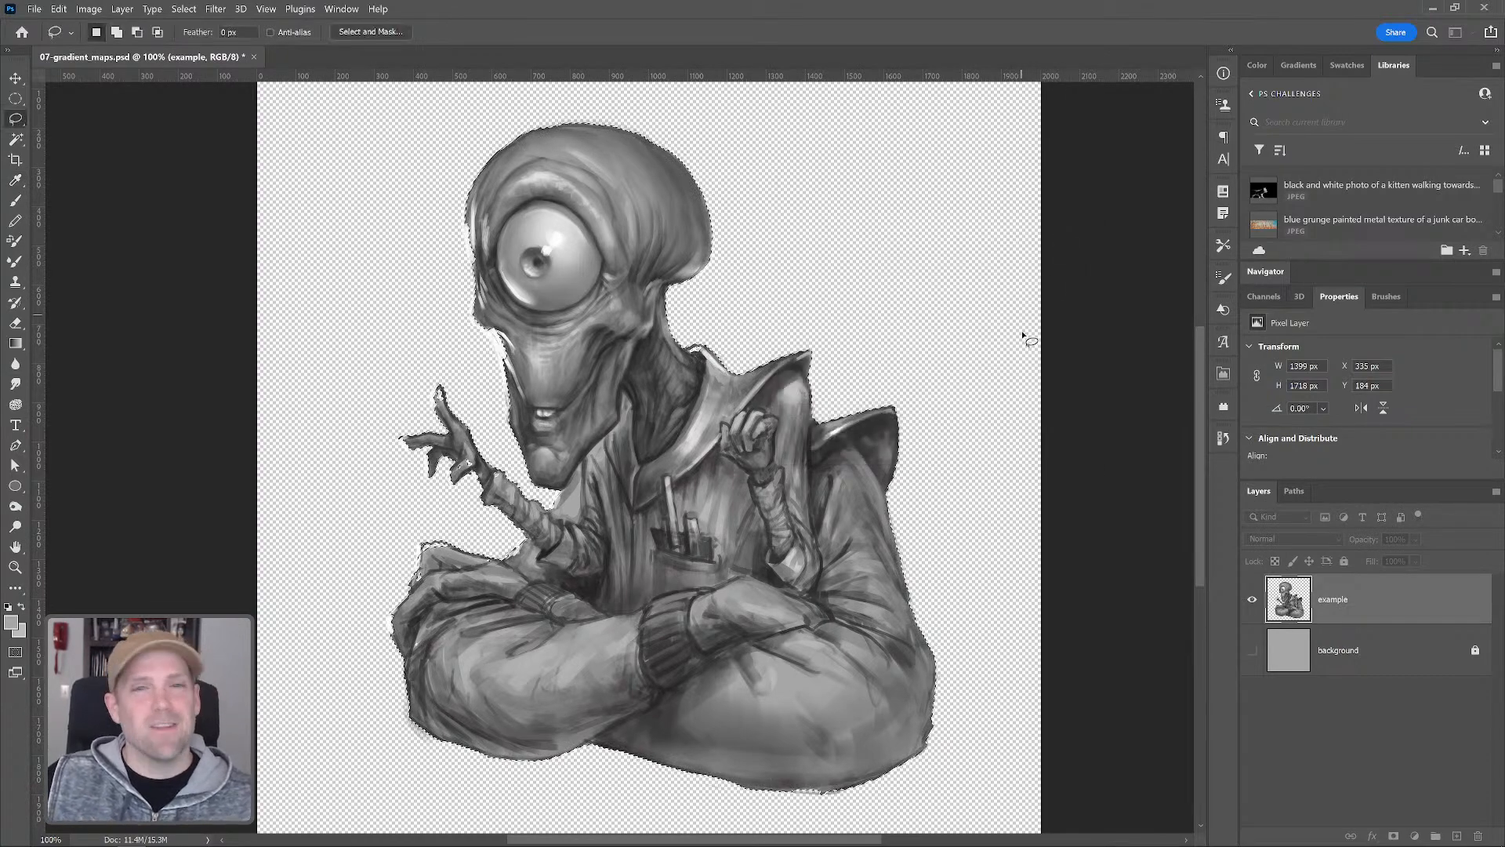
{"action": "left_click", "coordinate": [1254, 661]}
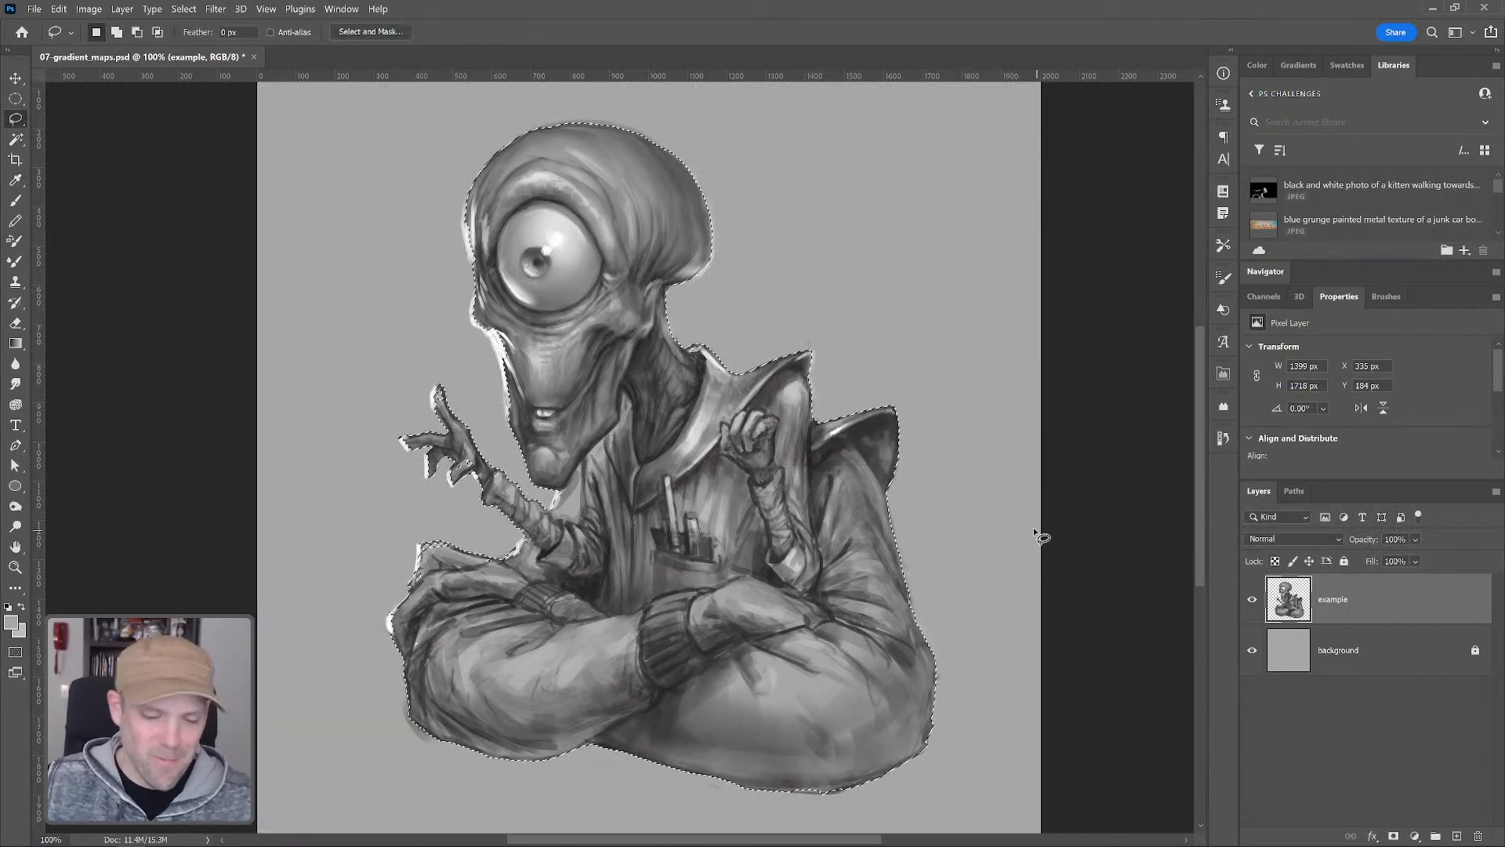
{"action": "key", "text": "ctrl+d"}
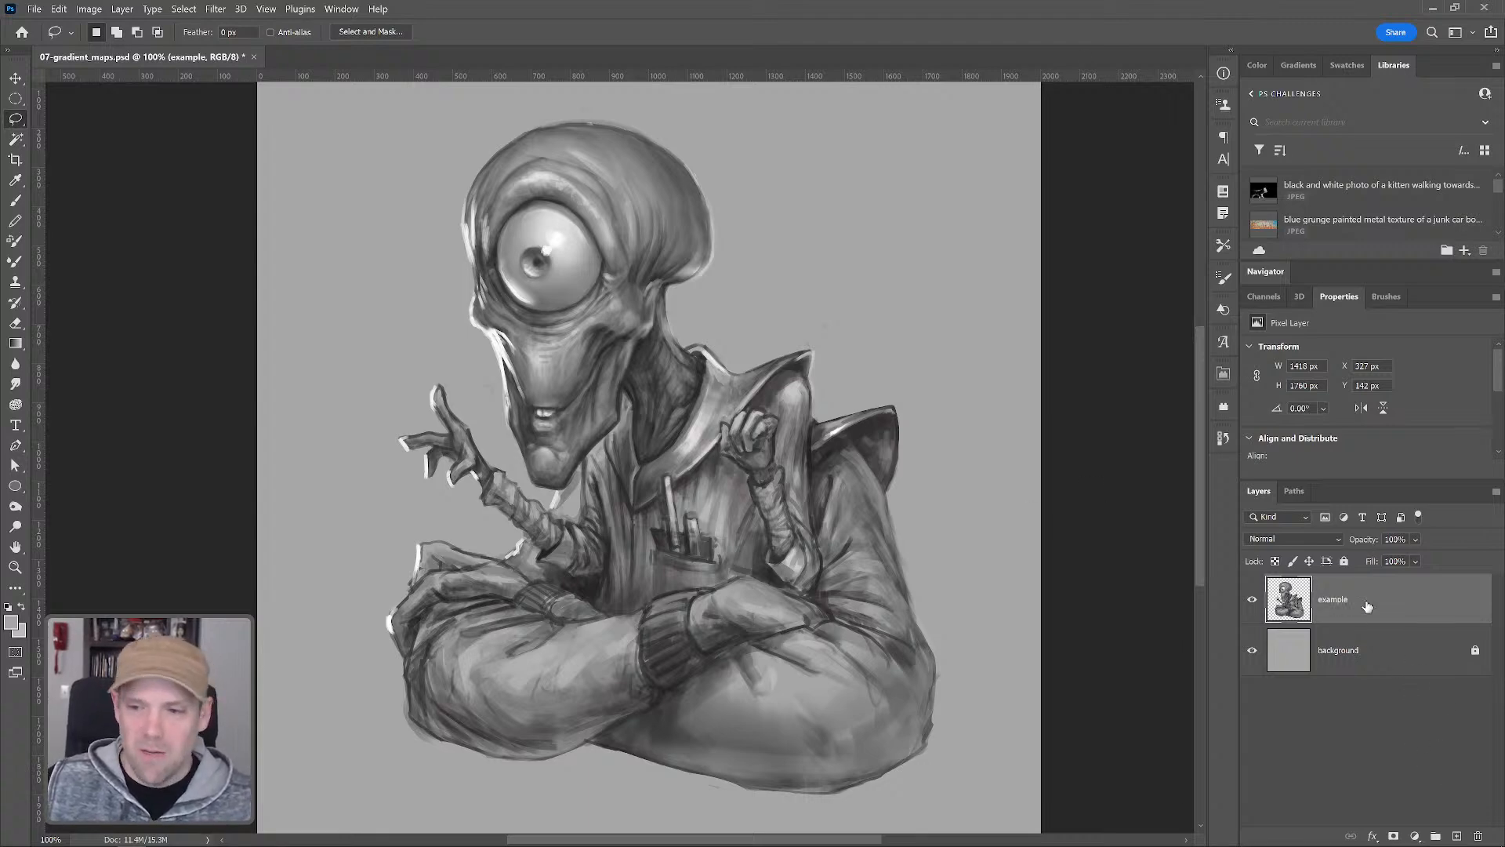
Duplicate the example layer below itself and reselect the original example layer
{"action": "left_click_drag", "start_coordinate": [1367, 610], "coordinate": [1349, 644]}
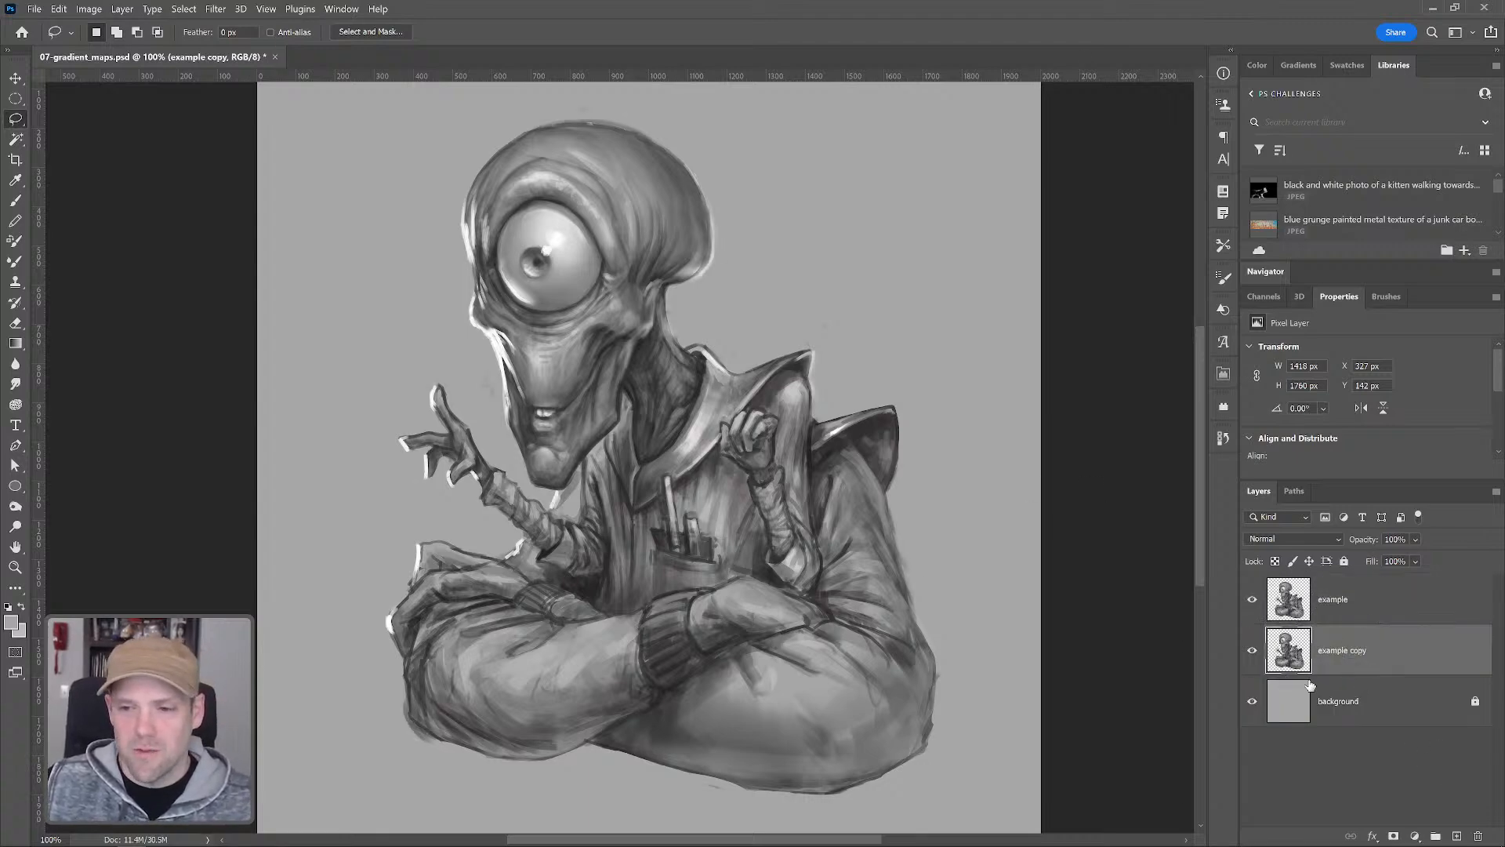
{"action": "left_click", "coordinate": [1256, 66]}
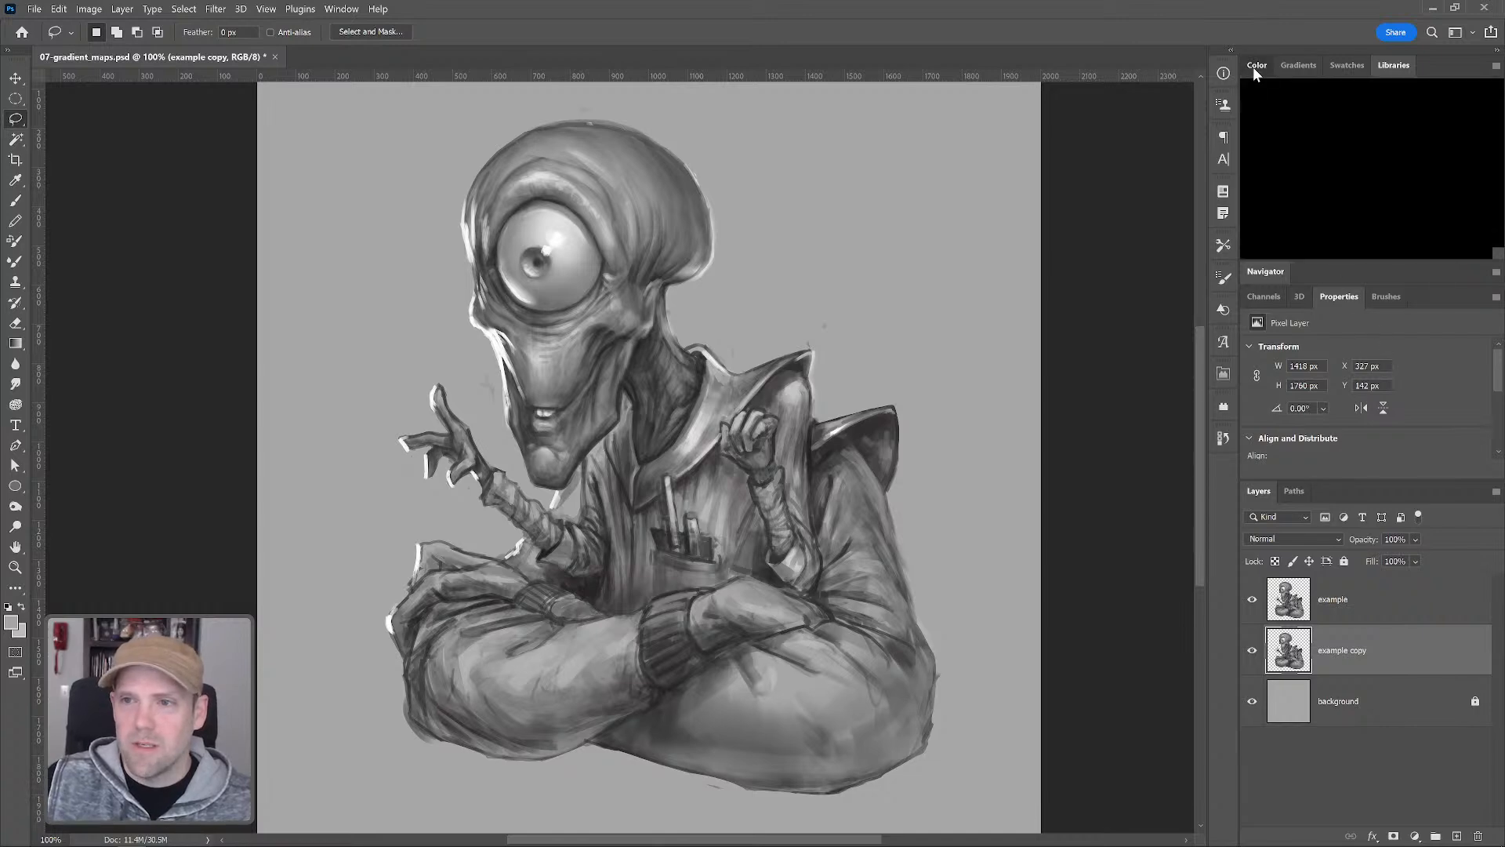
{"action": "left_click", "coordinate": [1357, 619]}
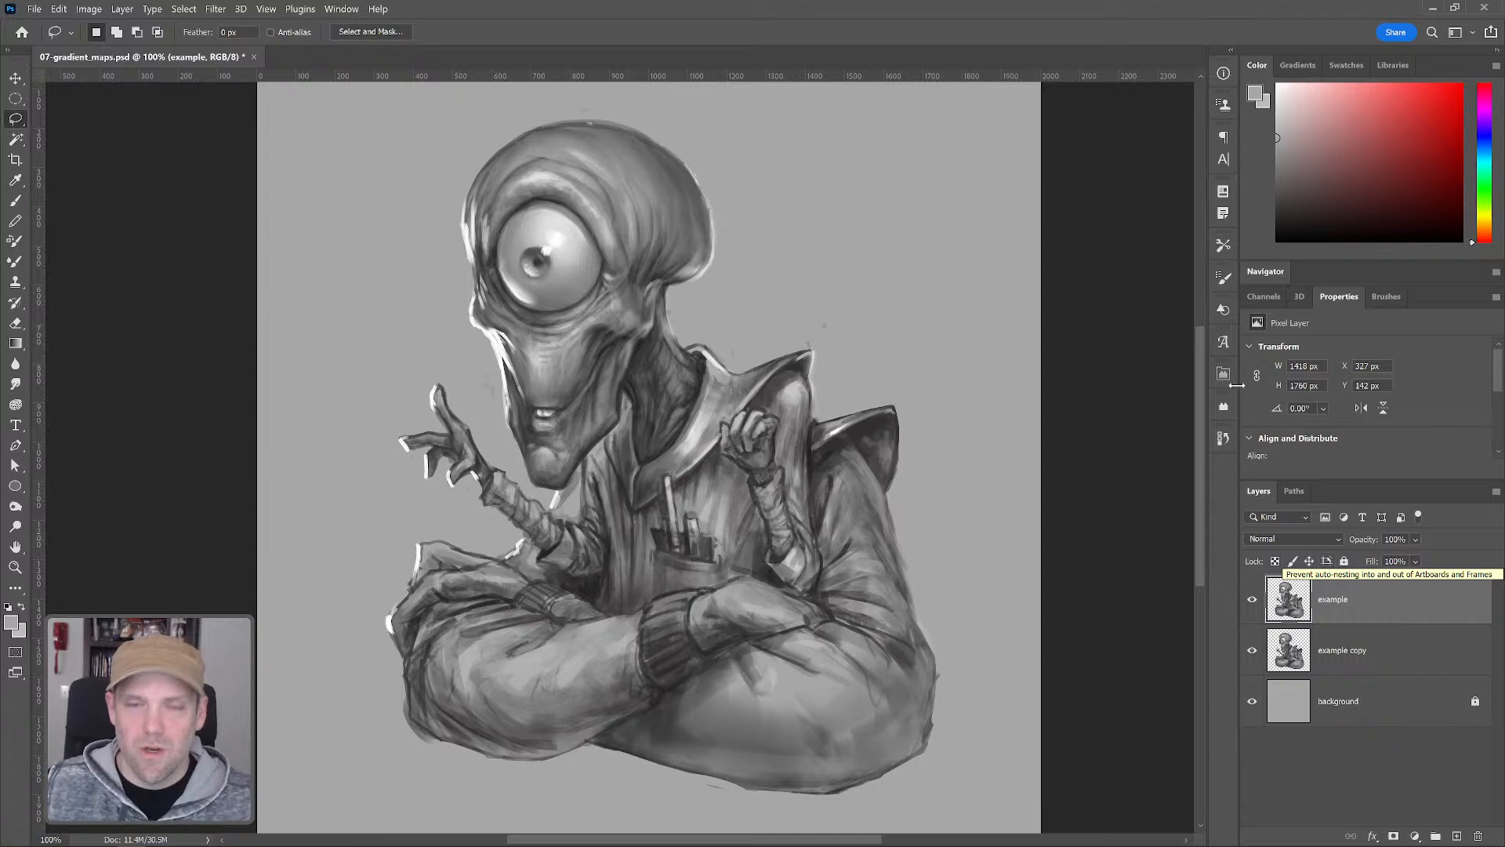
{"action": "left_click", "coordinate": [1415, 836]}
{"action": "left_click", "coordinate": [1333, 800]}
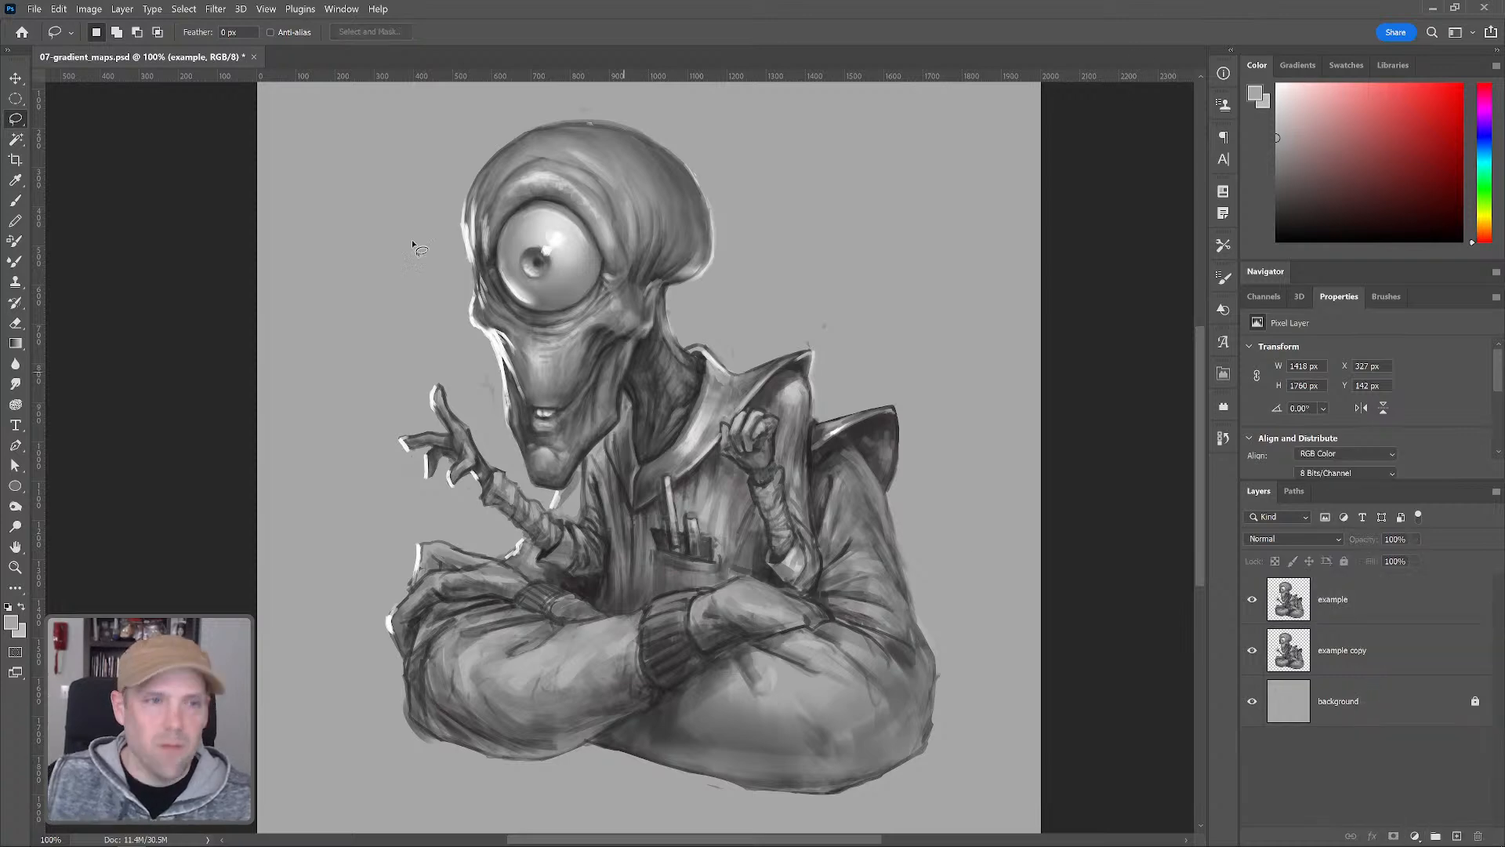
{"action": "left_click", "coordinate": [119, 9]}
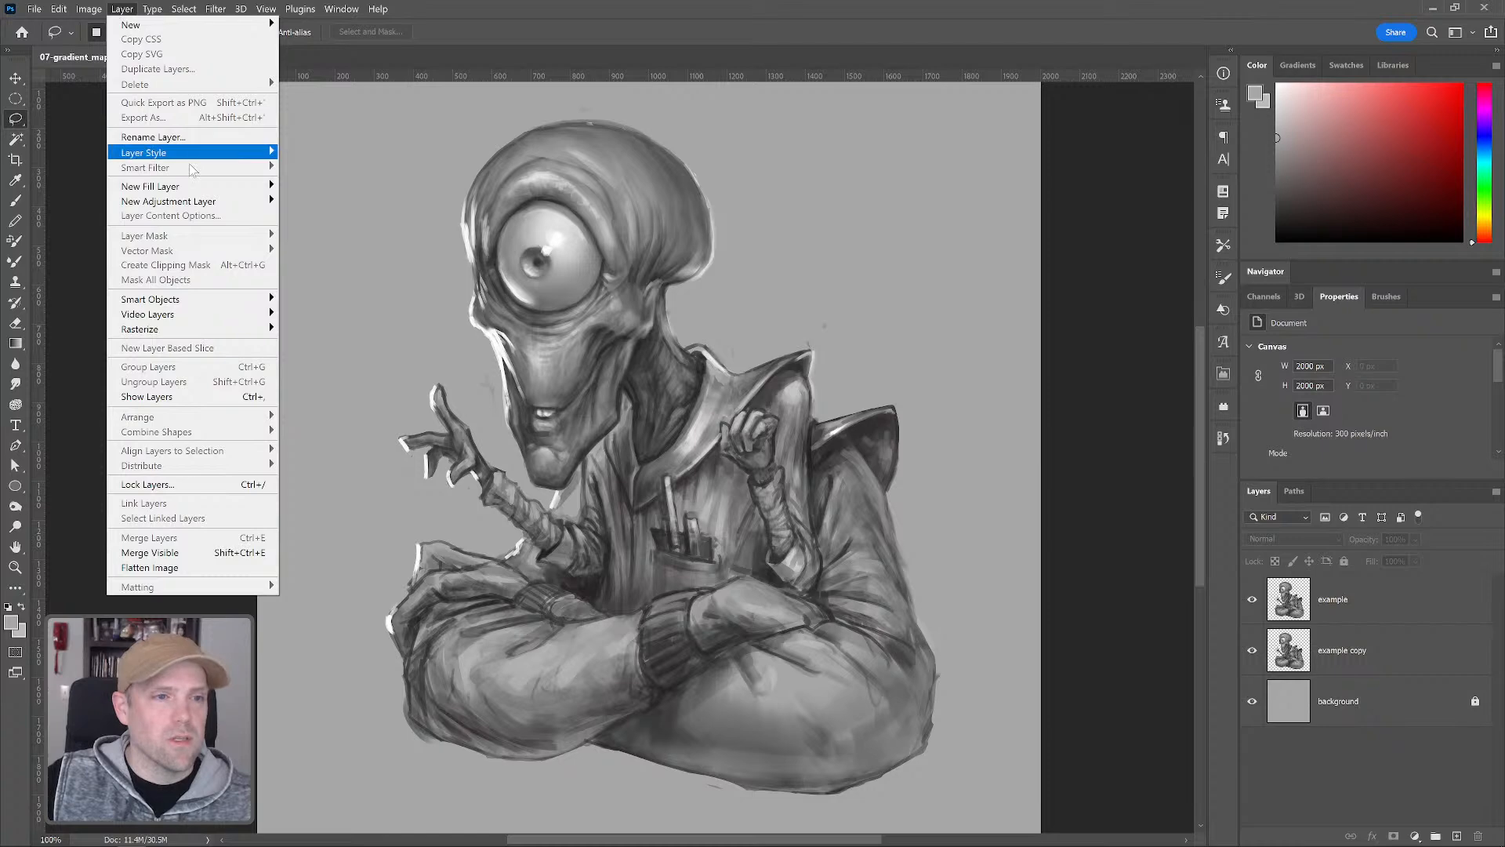
{"action": "mouse_move", "coordinate": [211, 202]}
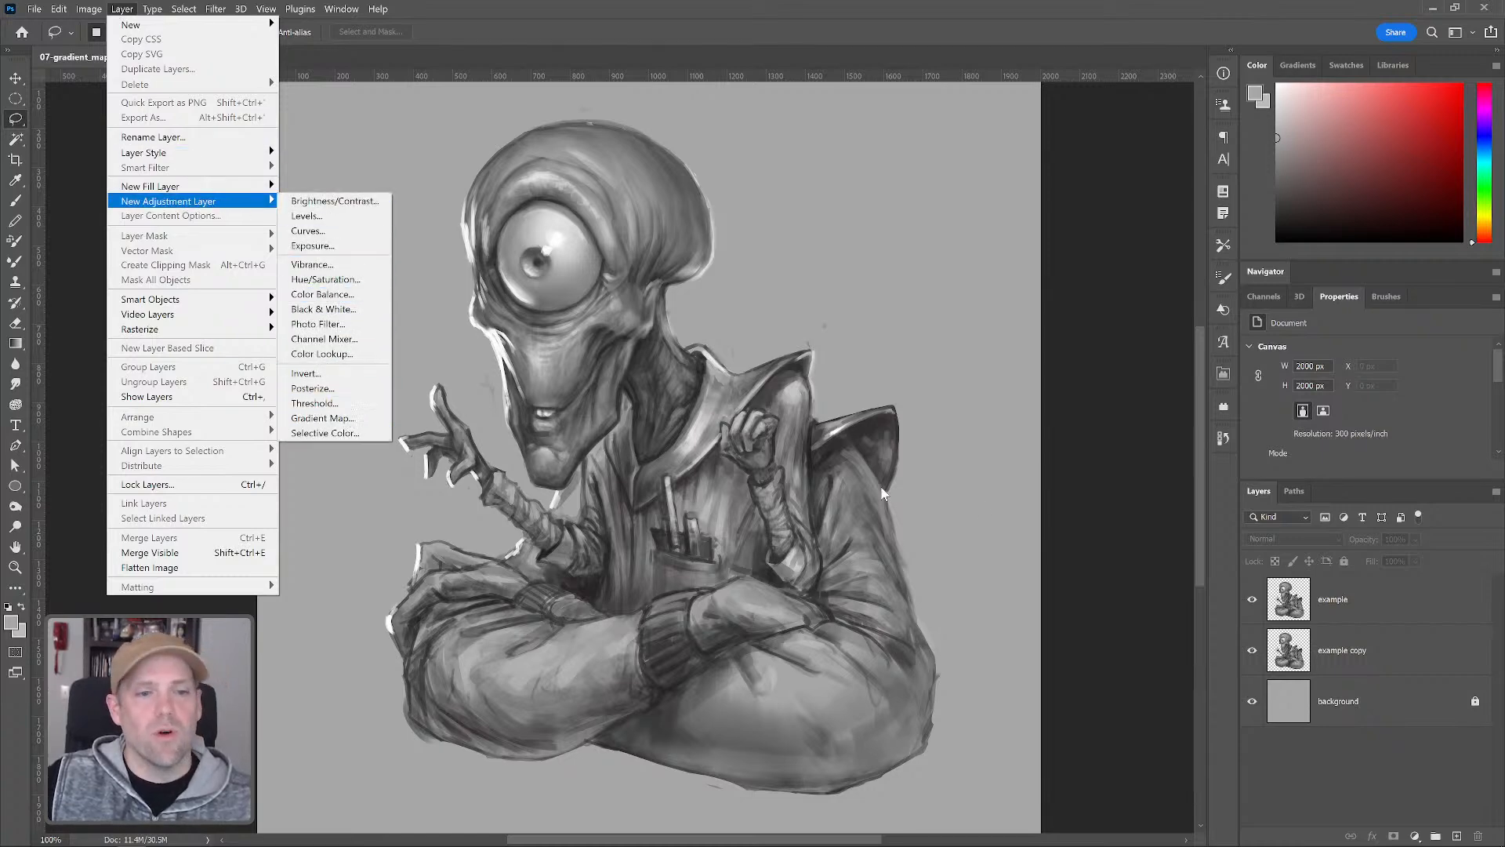
{"action": "left_click", "coordinate": [1367, 757]}
Add a Gradient Map adjustment layer and clip it to the example layer
{"action": "left_click", "coordinate": [1415, 836]}
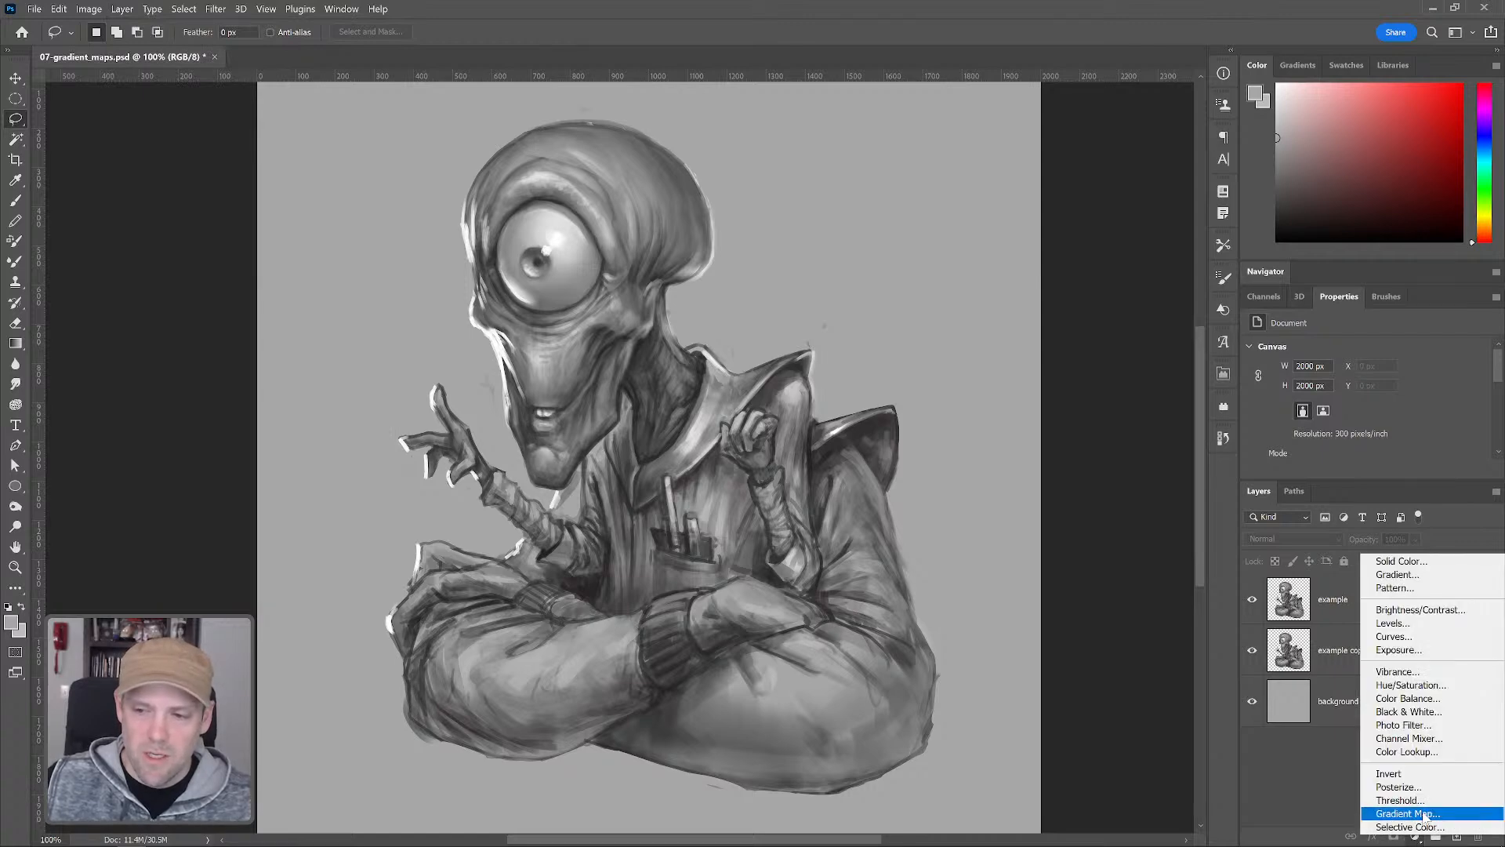
{"action": "left_click", "coordinate": [1429, 820]}
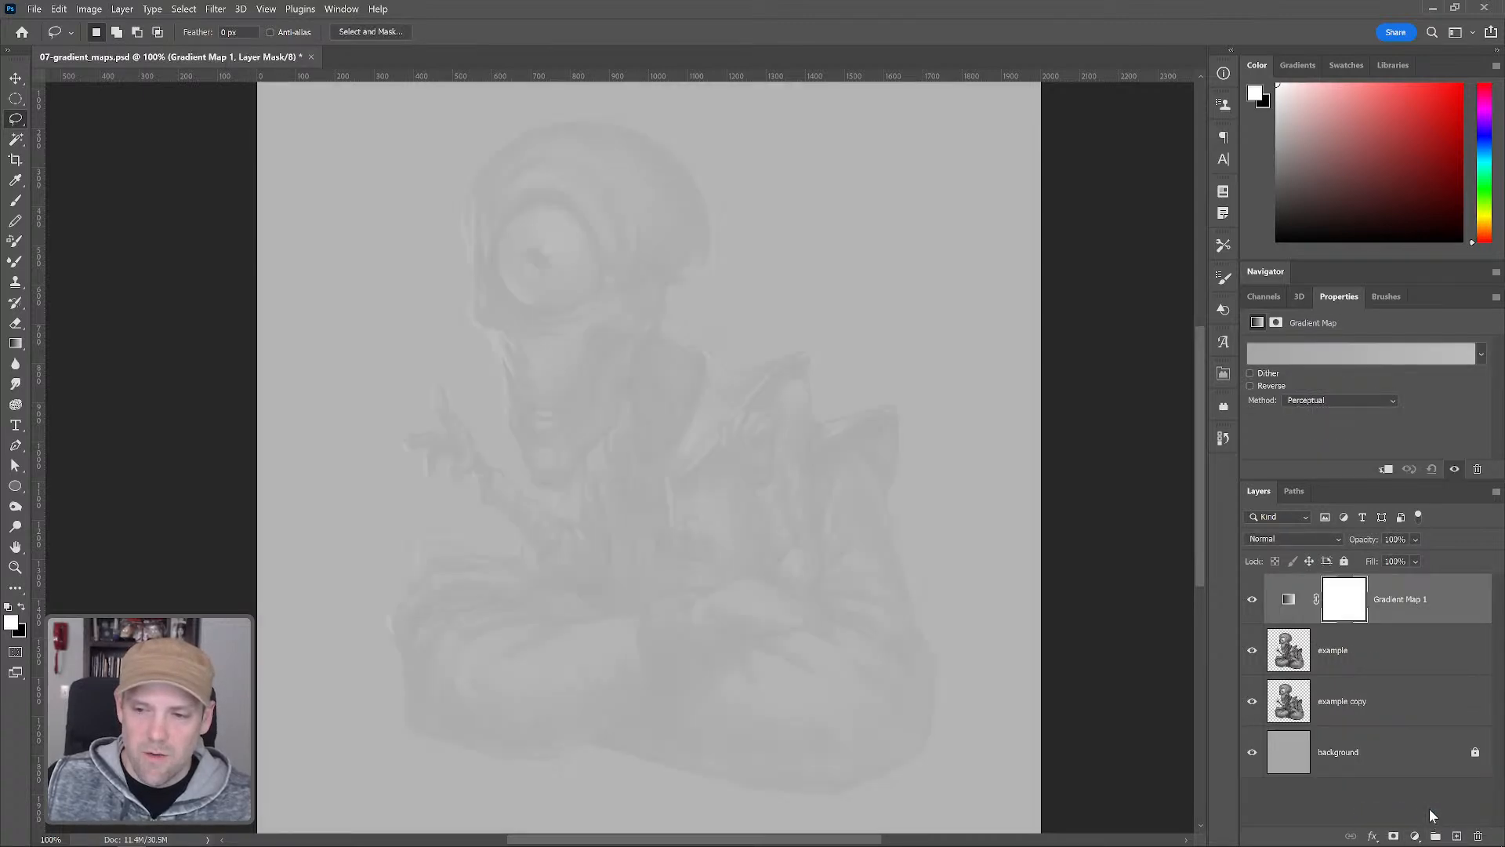
{"action": "left_click", "coordinate": [1324, 627], "text": "alt"}
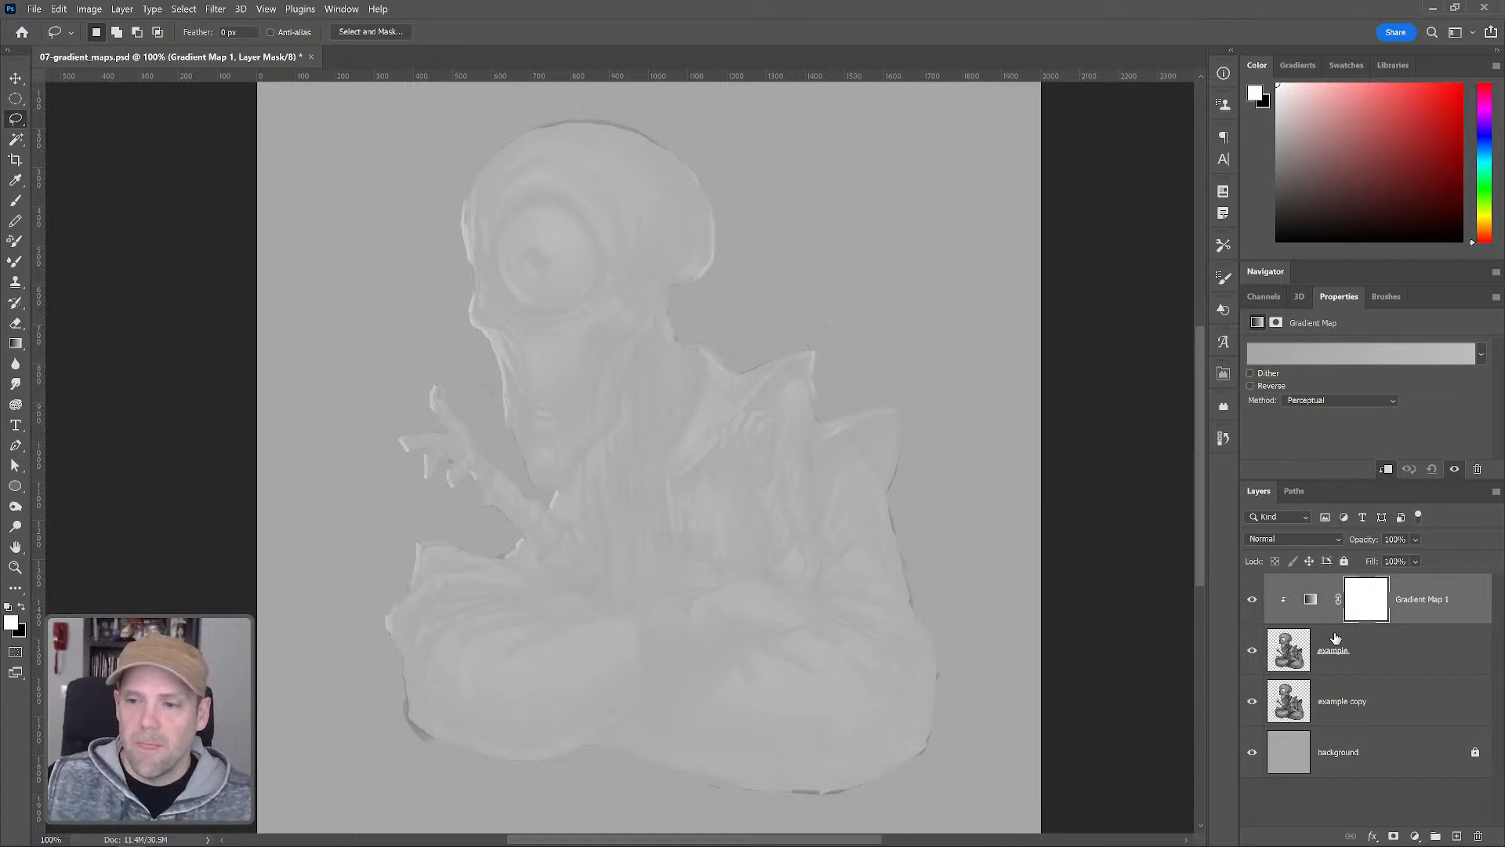
Rename the gradient map layer to "base color"
{"action": "double_click", "coordinate": [1421, 601]}
{"action": "type", "text": "b"}
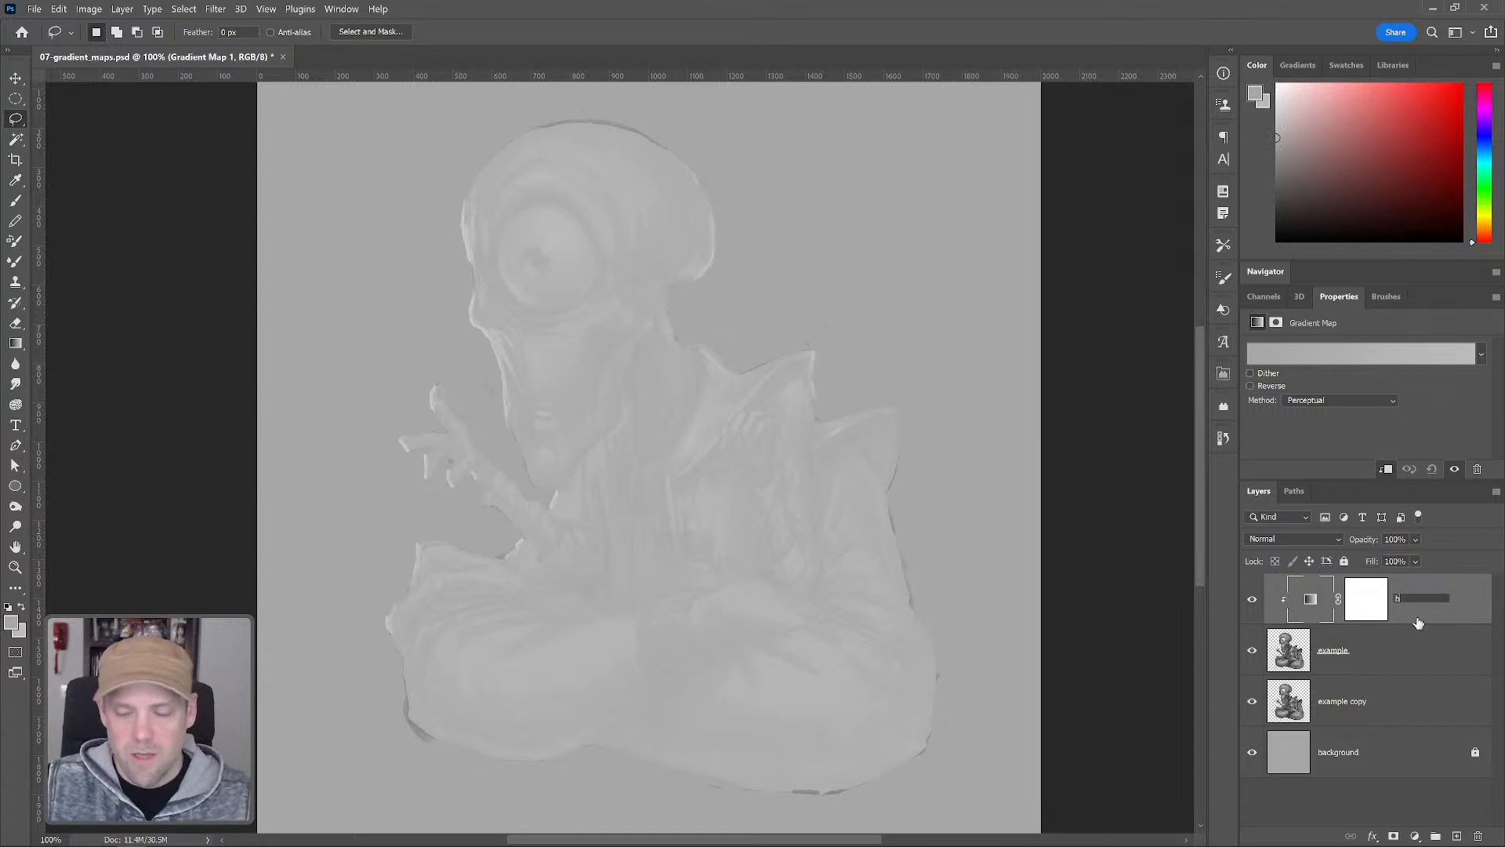
{"action": "type", "text": "ase color"}
{"action": "key", "text": "Return"}
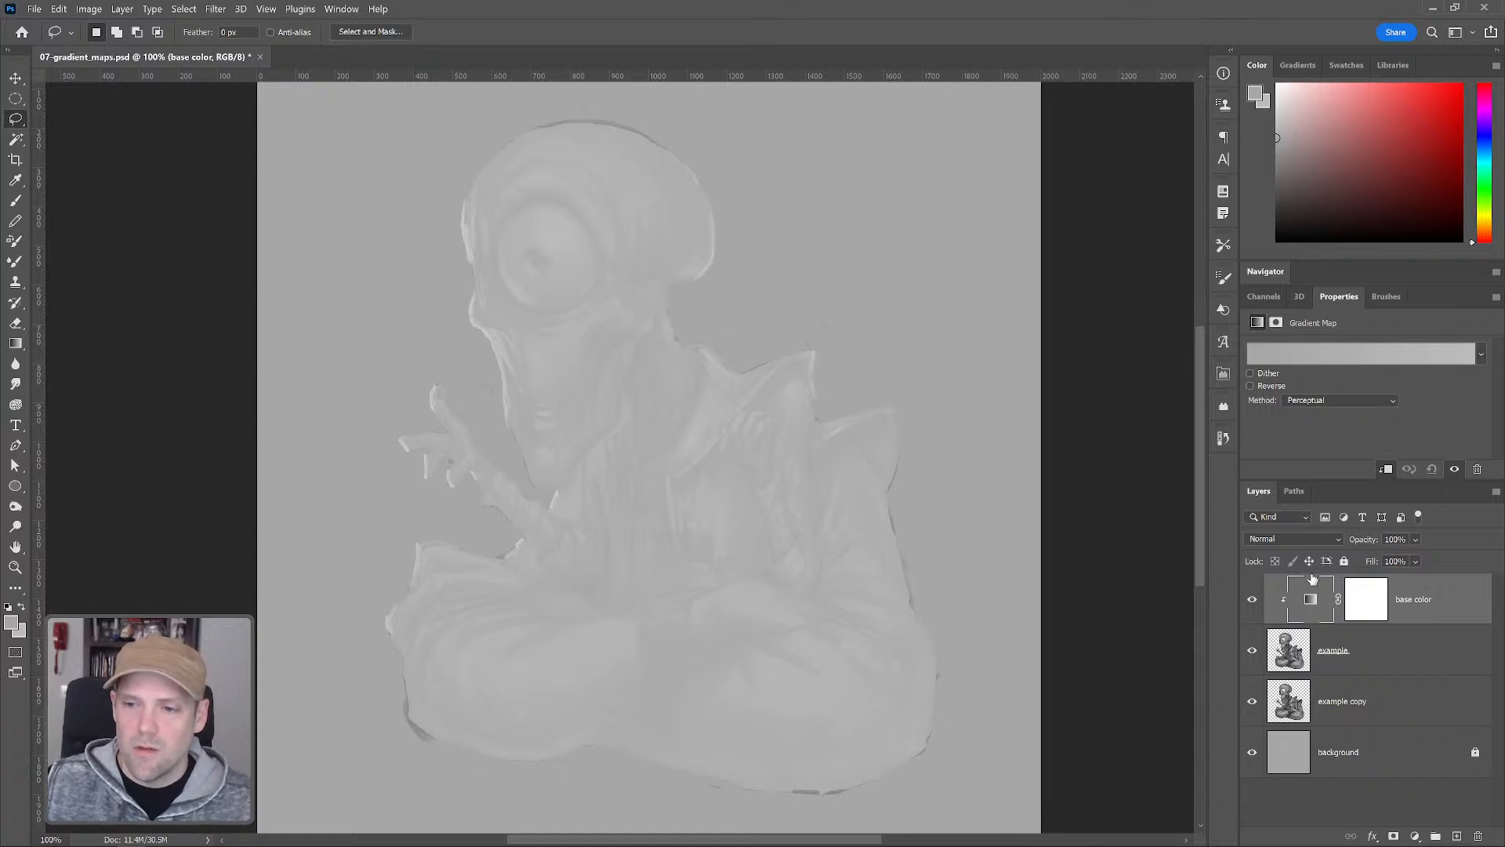
Open the gradient editor, add a color stop at 5%, and remove the leftmost stop
{"action": "left_click", "coordinate": [1333, 355]}
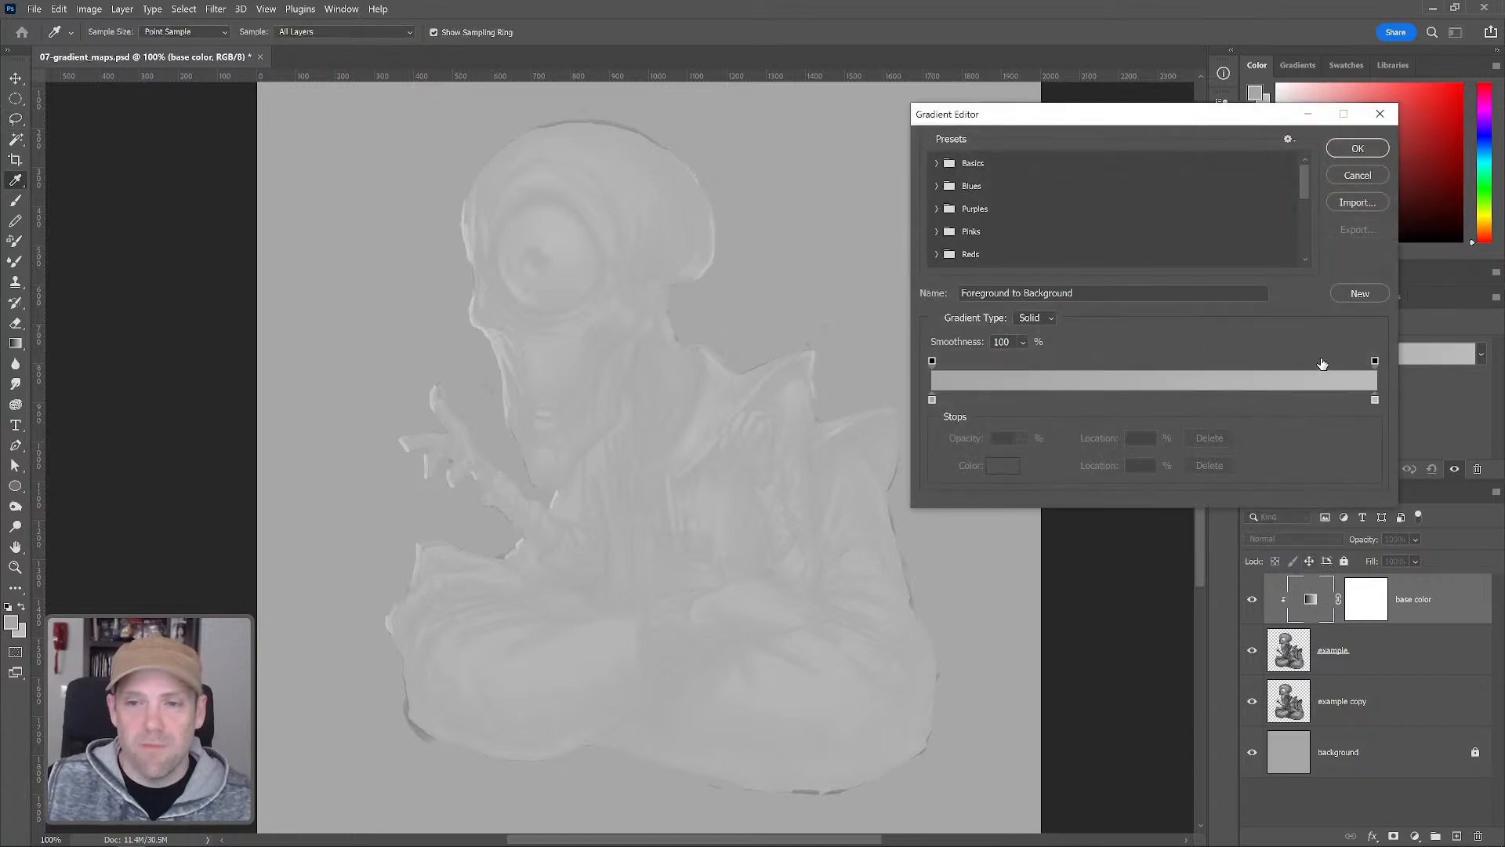
{"action": "left_click_drag", "start_coordinate": [1096, 120], "coordinate": [1092, 114]}
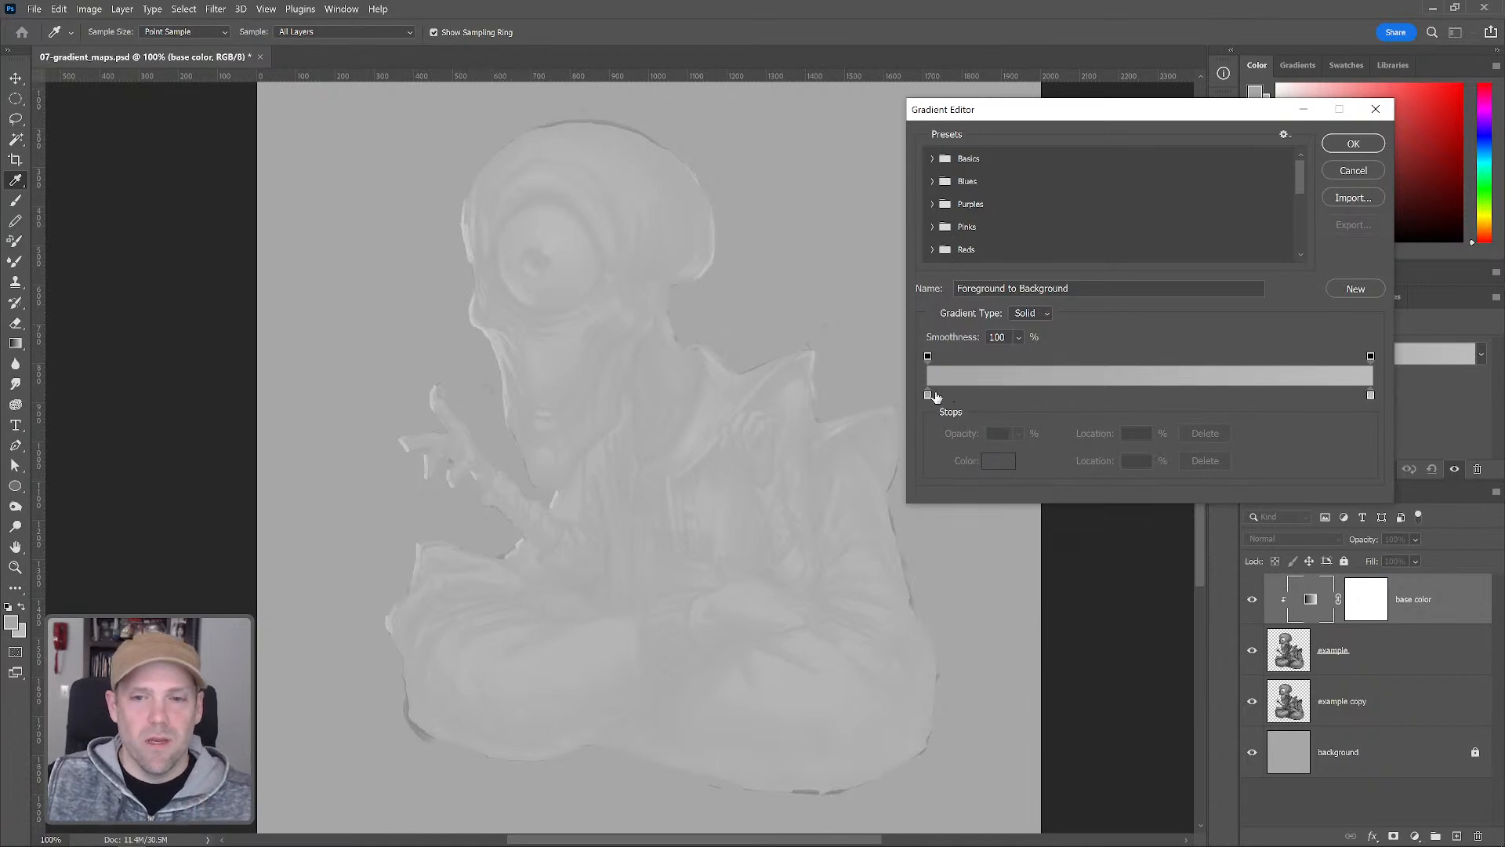
{"action": "left_click_drag", "start_coordinate": [945, 395], "coordinate": [963, 395]}
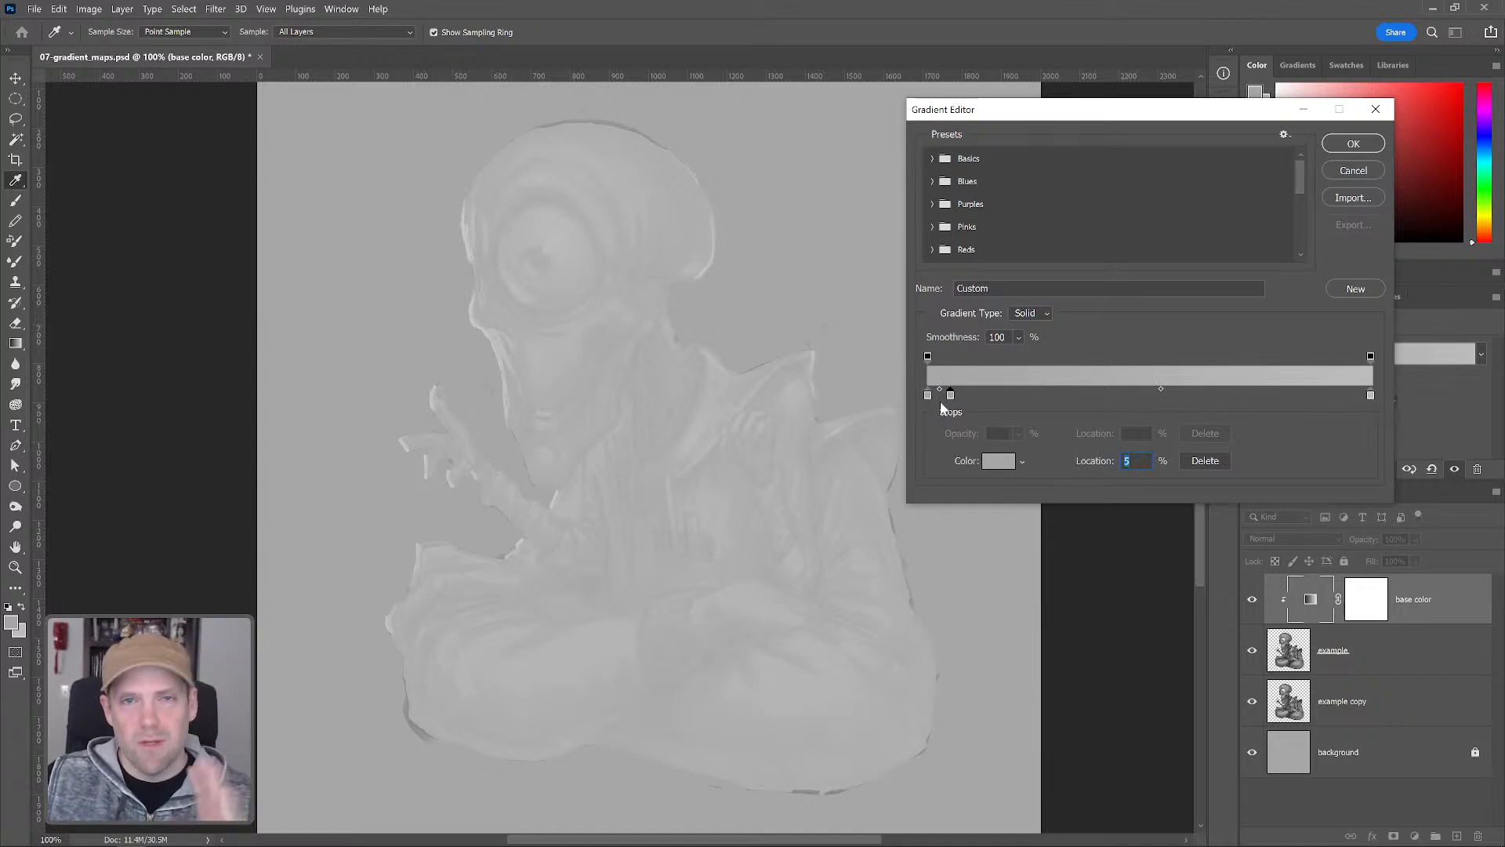
{"action": "left_click_drag", "start_coordinate": [926, 393], "coordinate": [929, 408]}
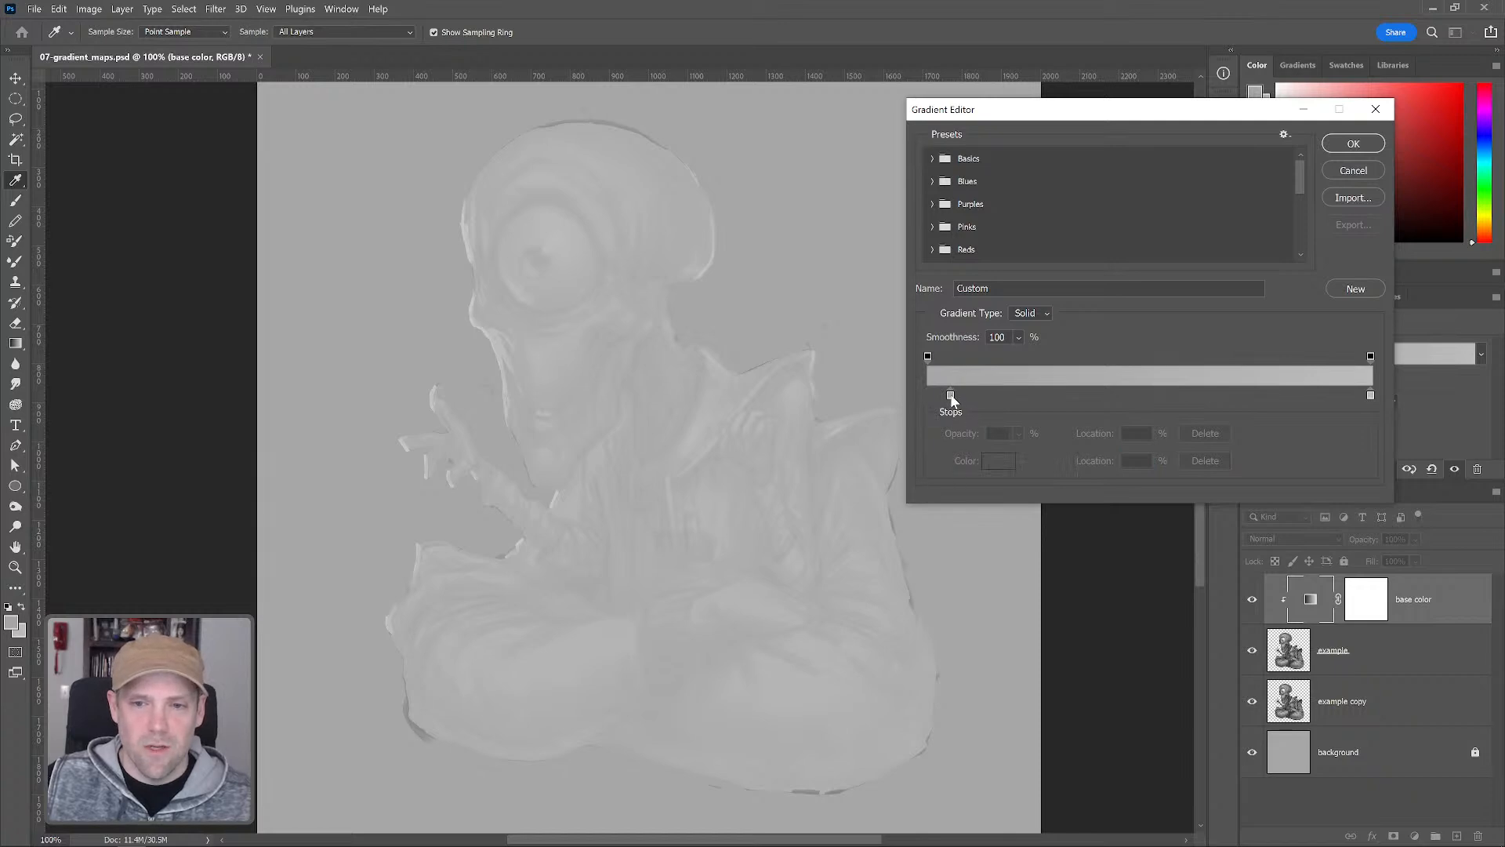
Set the 5% color stop to the dark brown 220707
{"action": "left_click", "coordinate": [951, 394]}
{"action": "left_click", "coordinate": [998, 460]}
{"action": "left_click", "coordinate": [865, 679]}
{"action": "left_click_drag", "start_coordinate": [865, 679], "coordinate": [855, 698]}
{"action": "left_click_drag", "start_coordinate": [1005, 693], "coordinate": [1022, 684]}
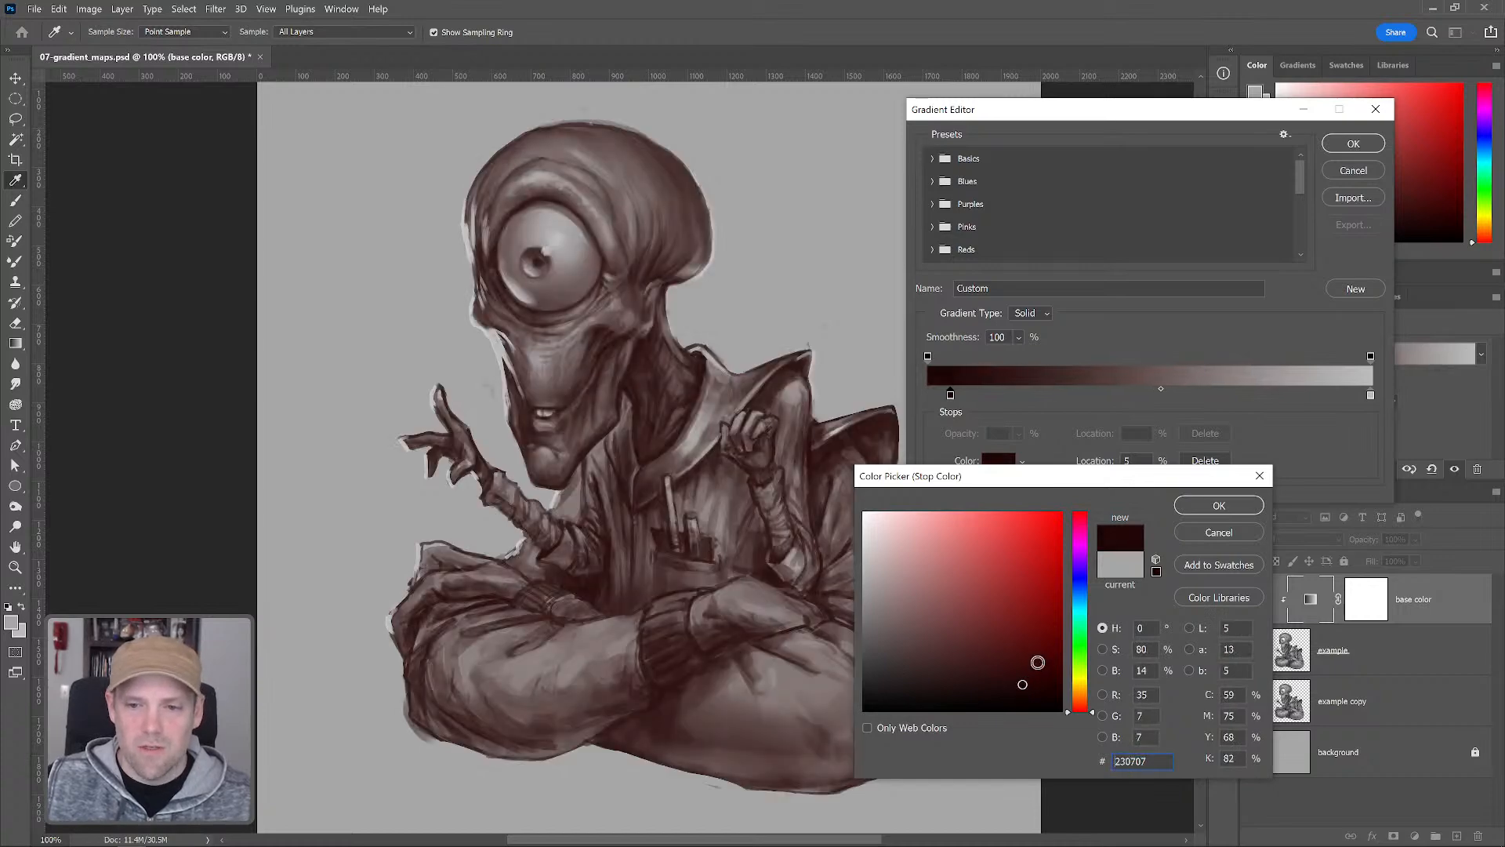
{"action": "left_click", "coordinate": [1020, 686]}
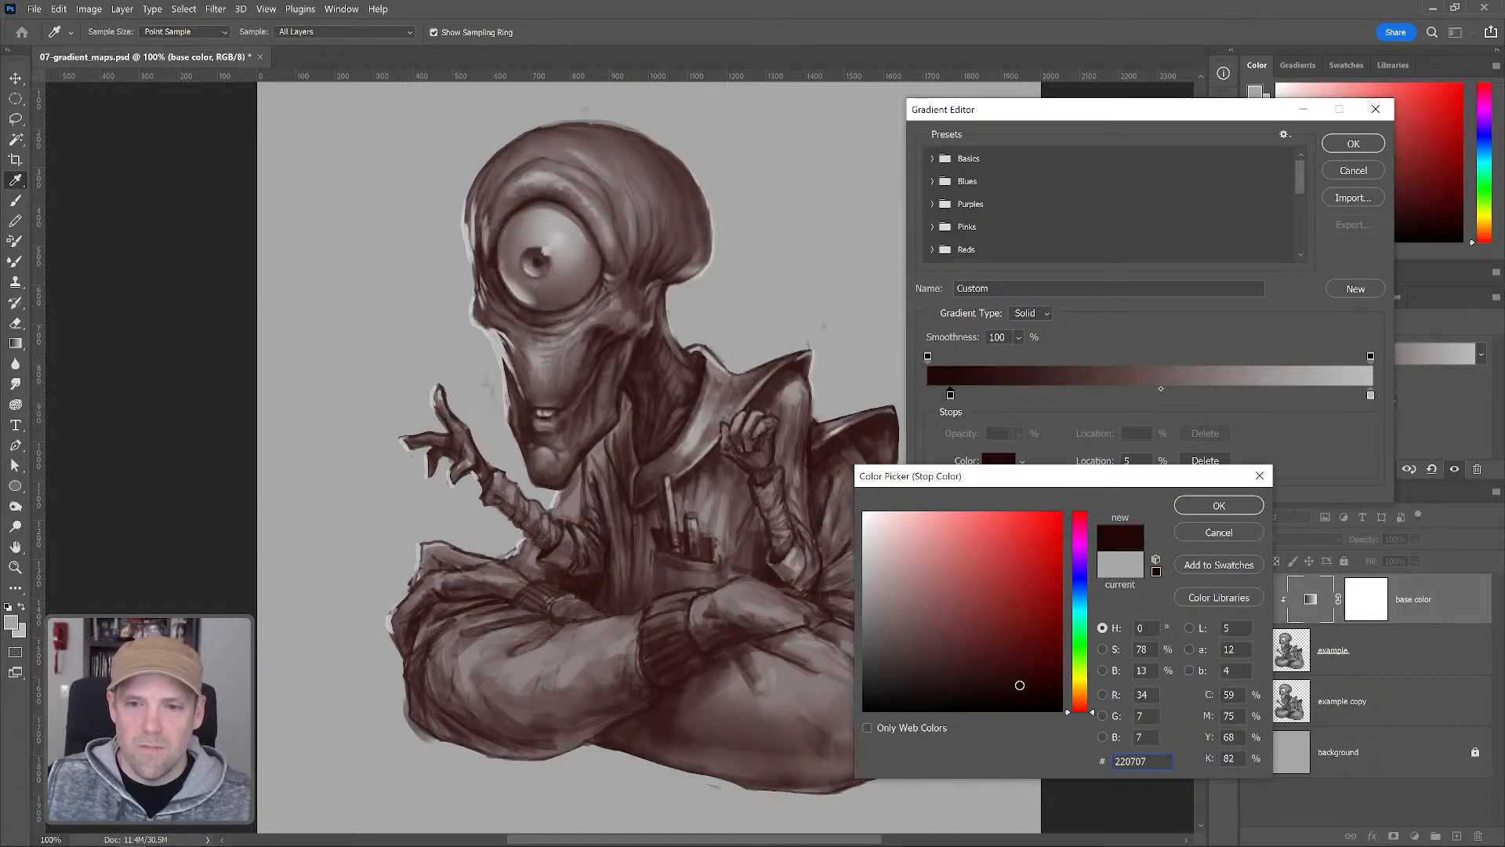
{"action": "left_click", "coordinate": [1221, 513]}
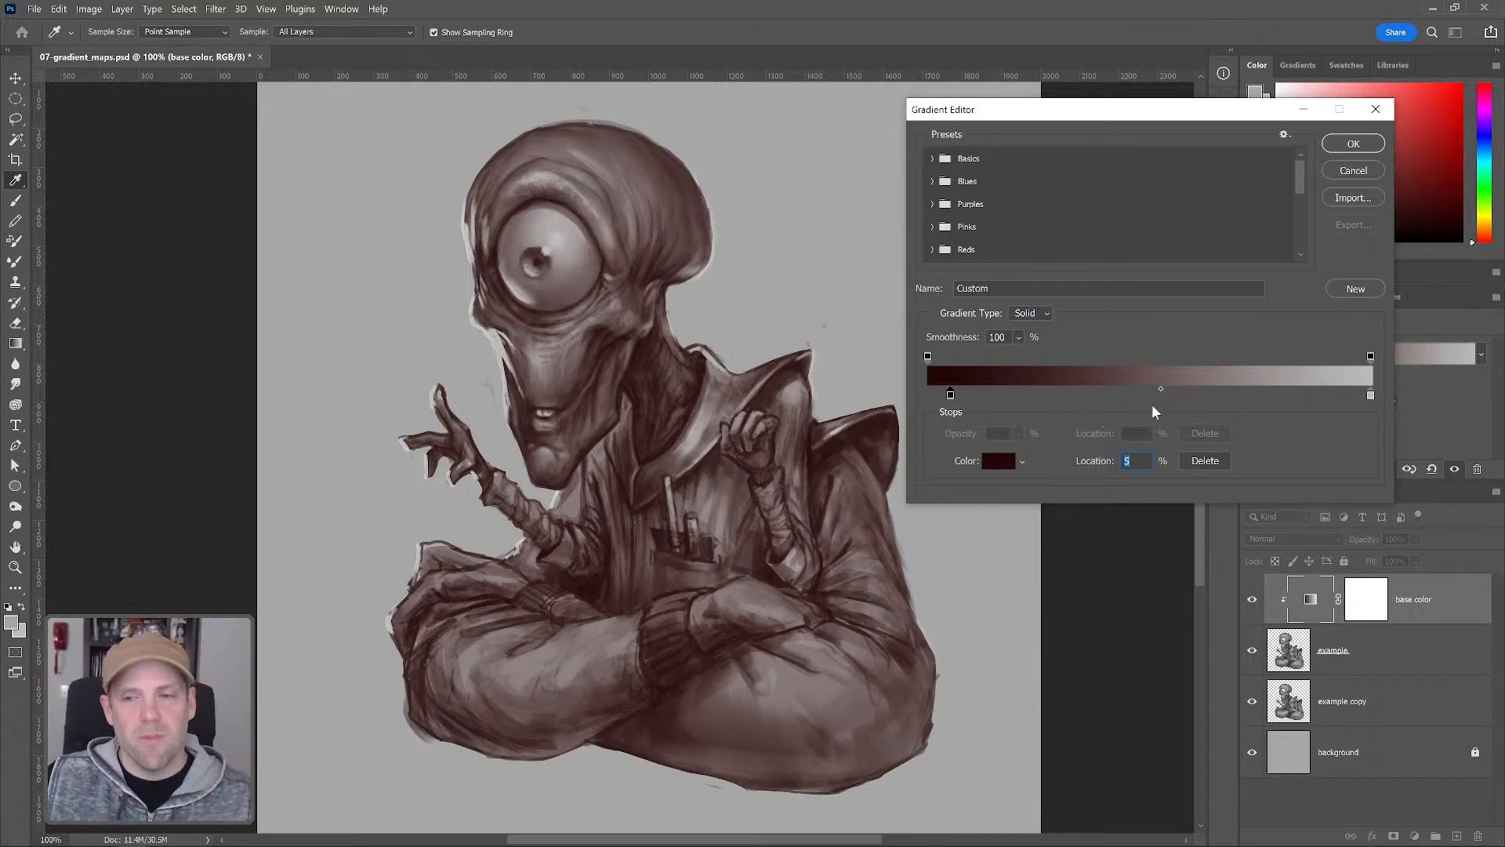
Move the gradient midpoint to 48% and add a color stop at 18% colored 431609
{"action": "left_click_drag", "start_coordinate": [1160, 389], "coordinate": [1262, 389]}
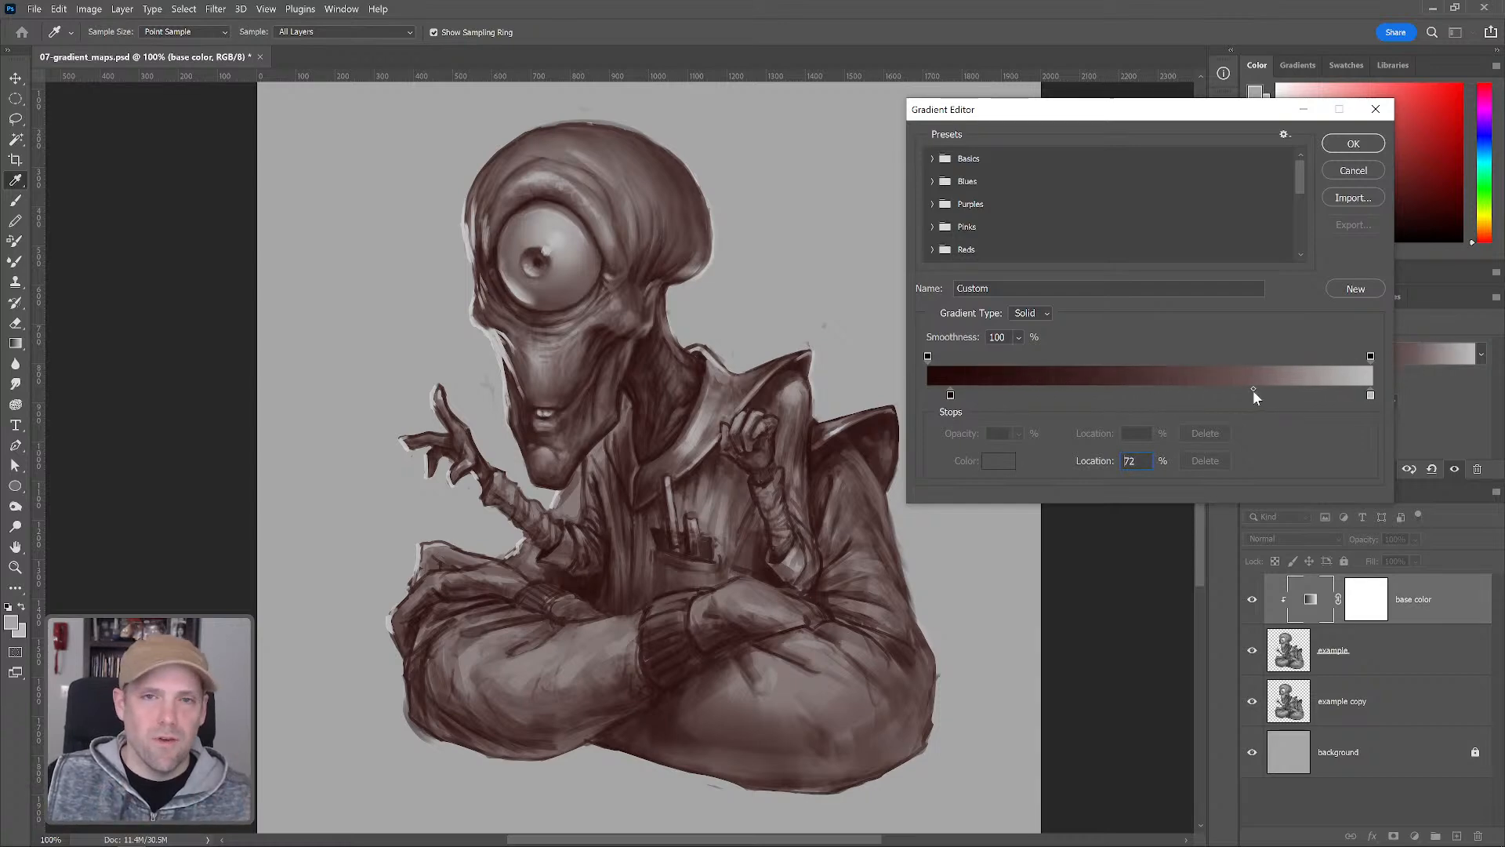
{"action": "left_click_drag", "start_coordinate": [1252, 389], "coordinate": [1152, 396]}
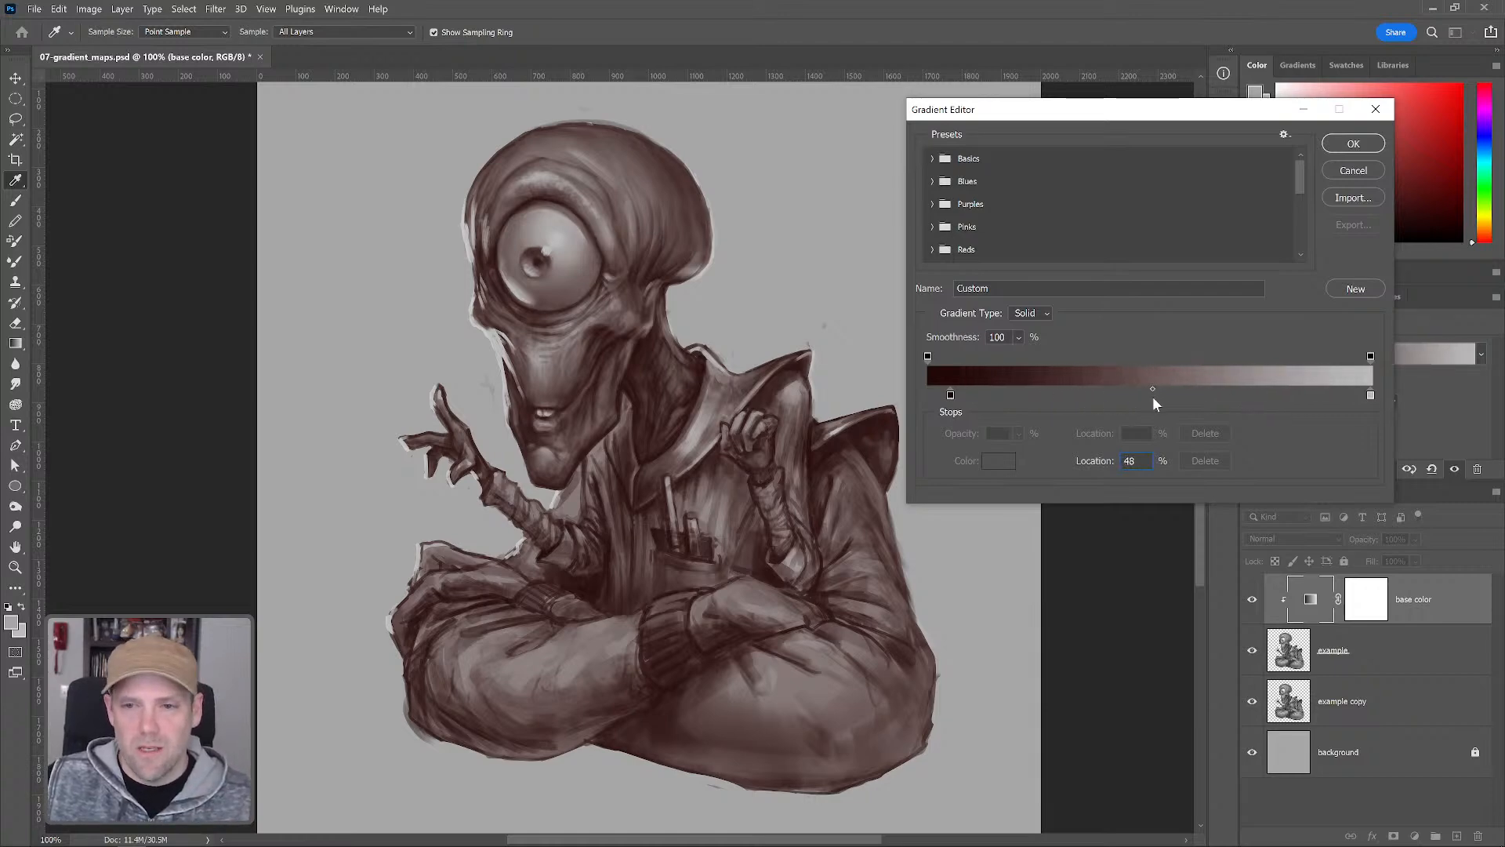
{"action": "left_click", "coordinate": [1010, 395]}
{"action": "left_click", "coordinate": [999, 461]}
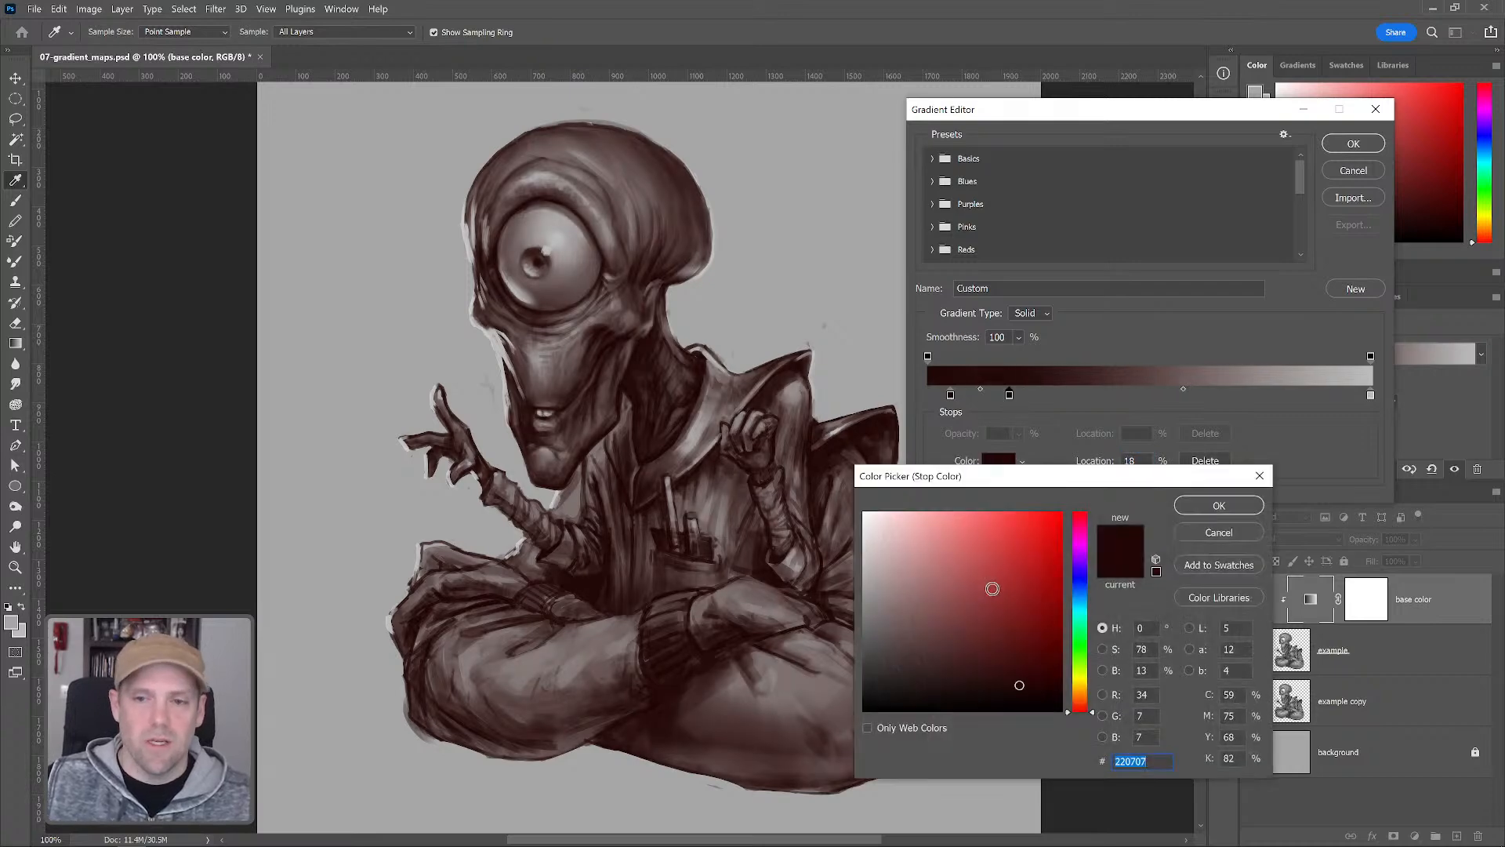
{"action": "left_click", "coordinate": [1033, 660]}
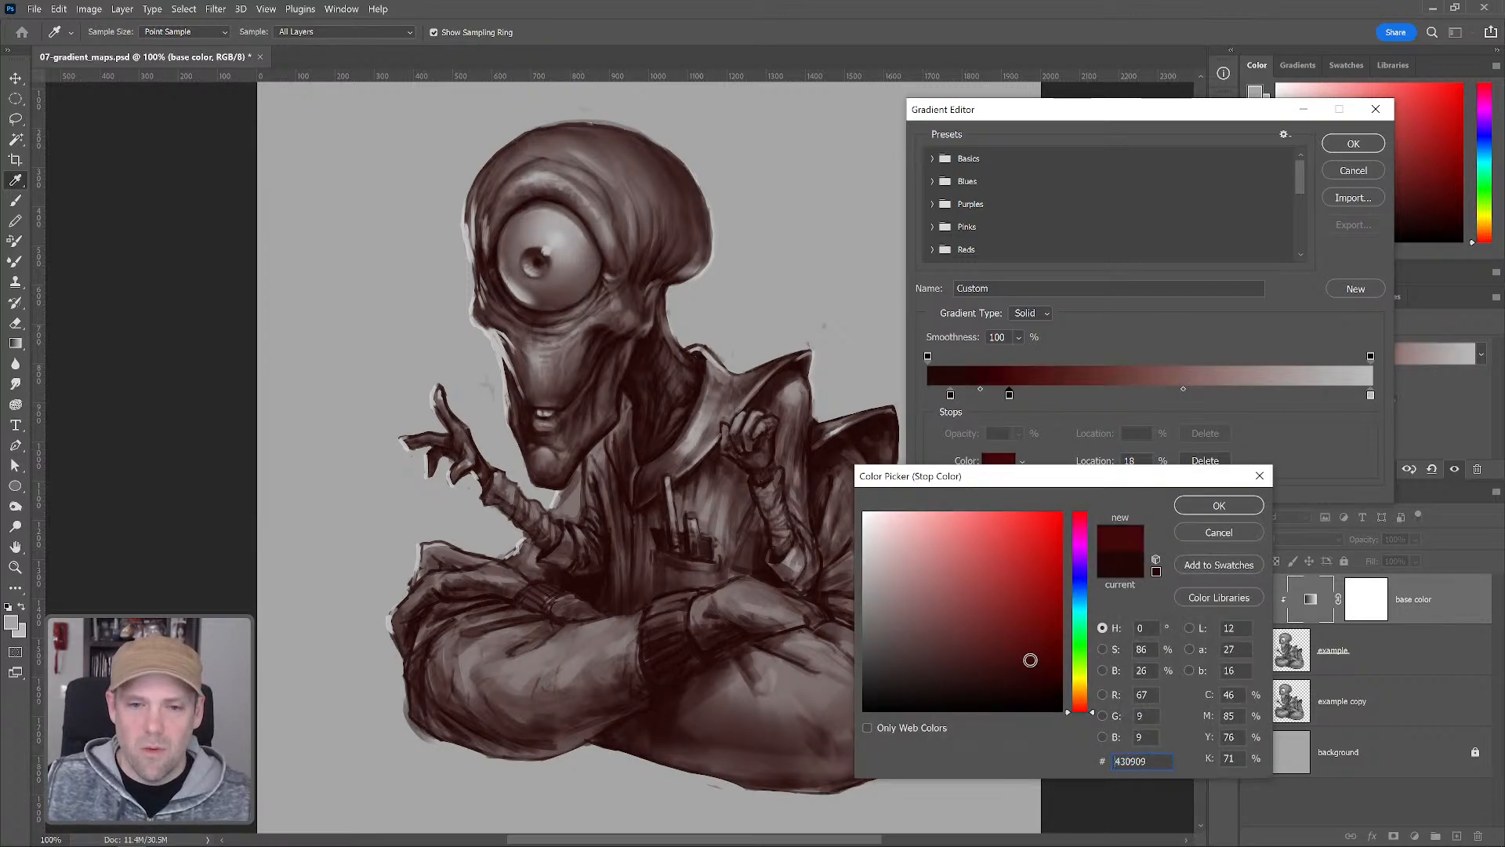
{"action": "left_click", "coordinate": [1080, 704]}
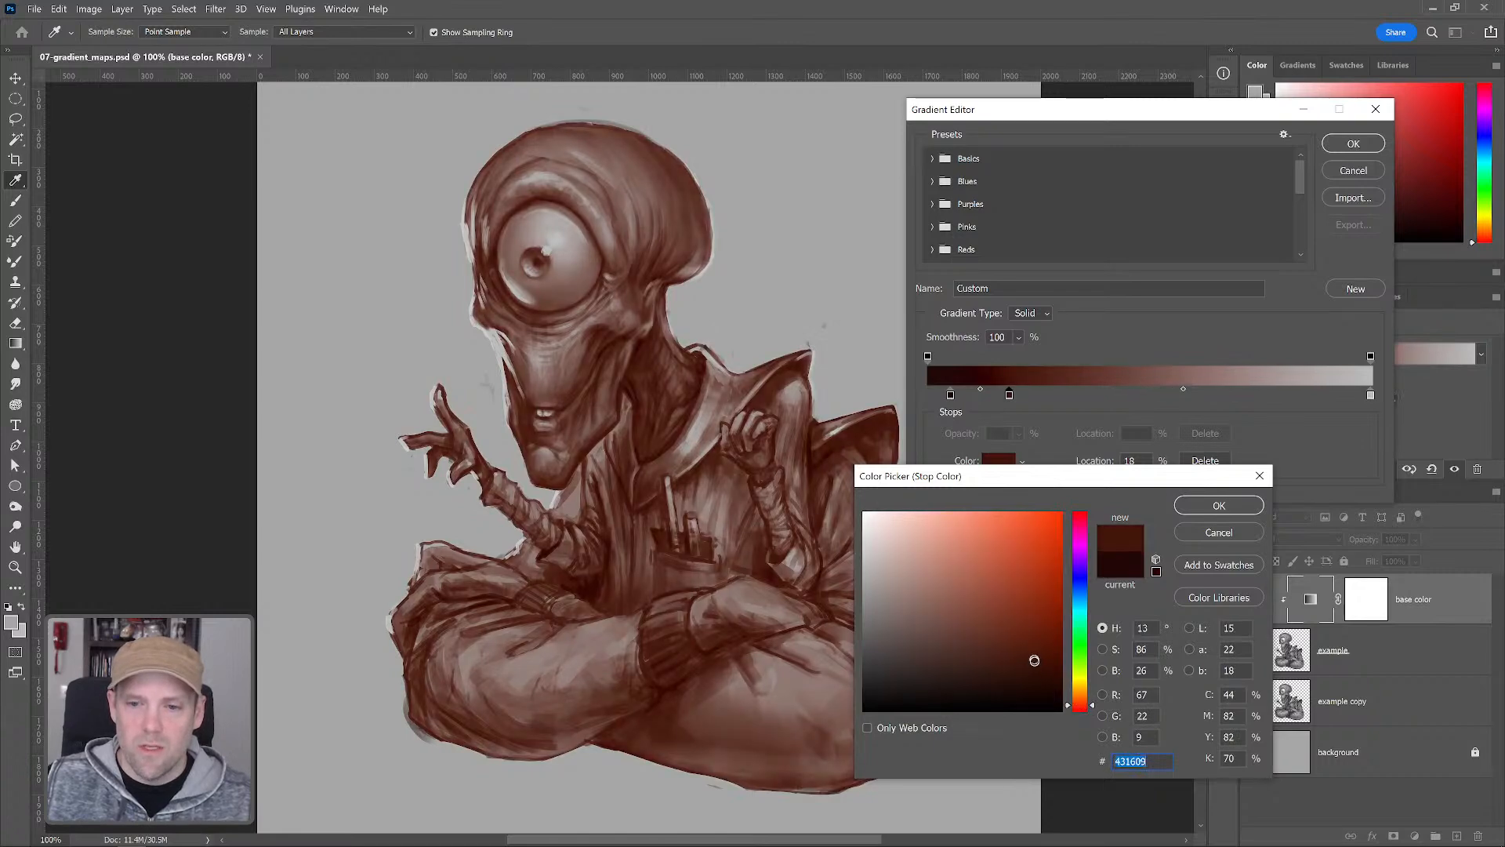
{"action": "left_click", "coordinate": [1201, 505]}
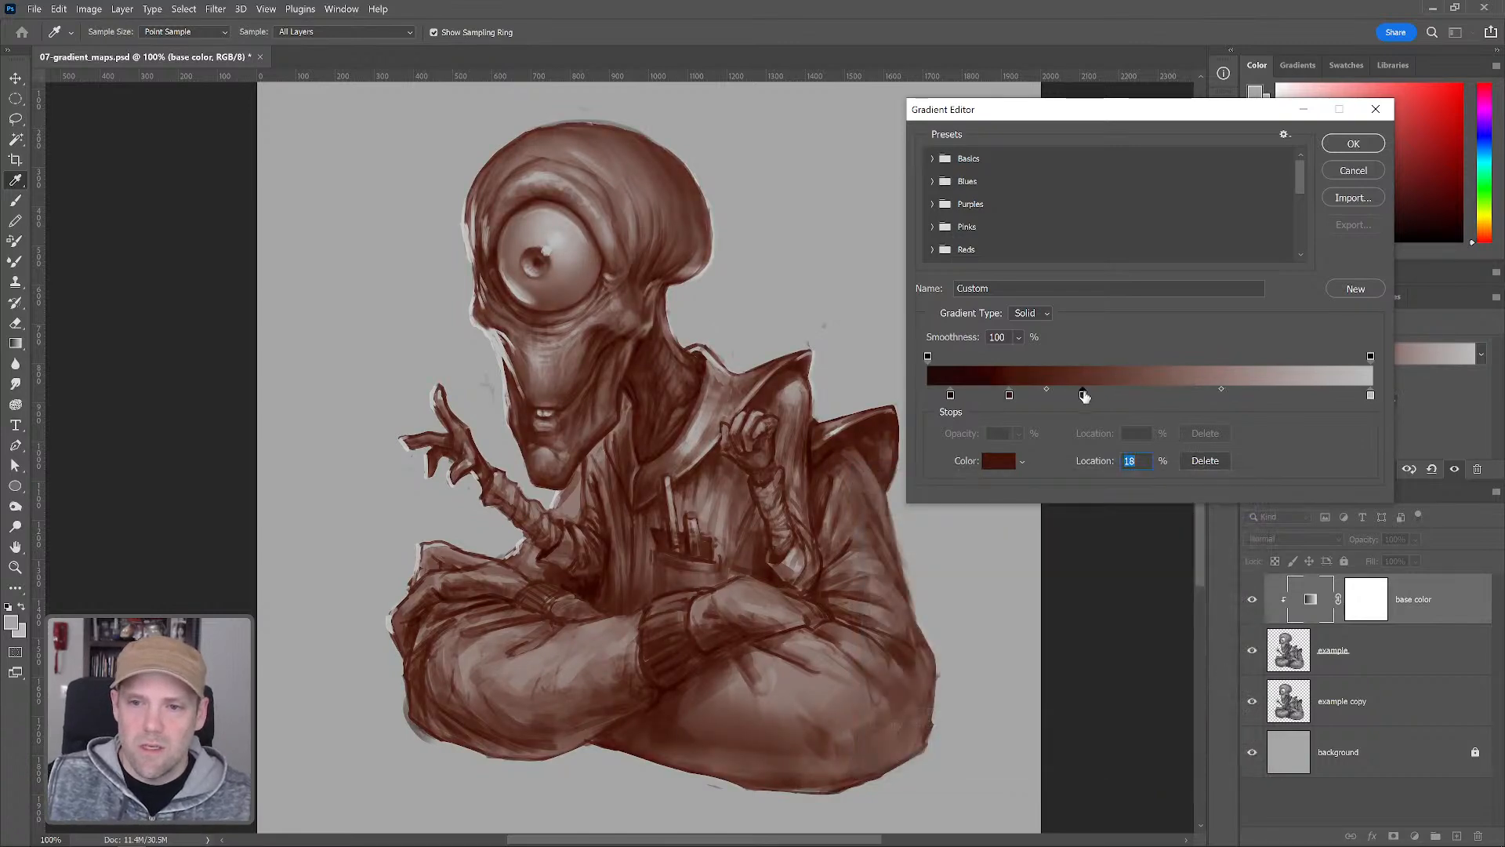
Set the 35% color stop of the gradient to the brown 6b4016
{"action": "double_click", "coordinate": [1085, 395]}
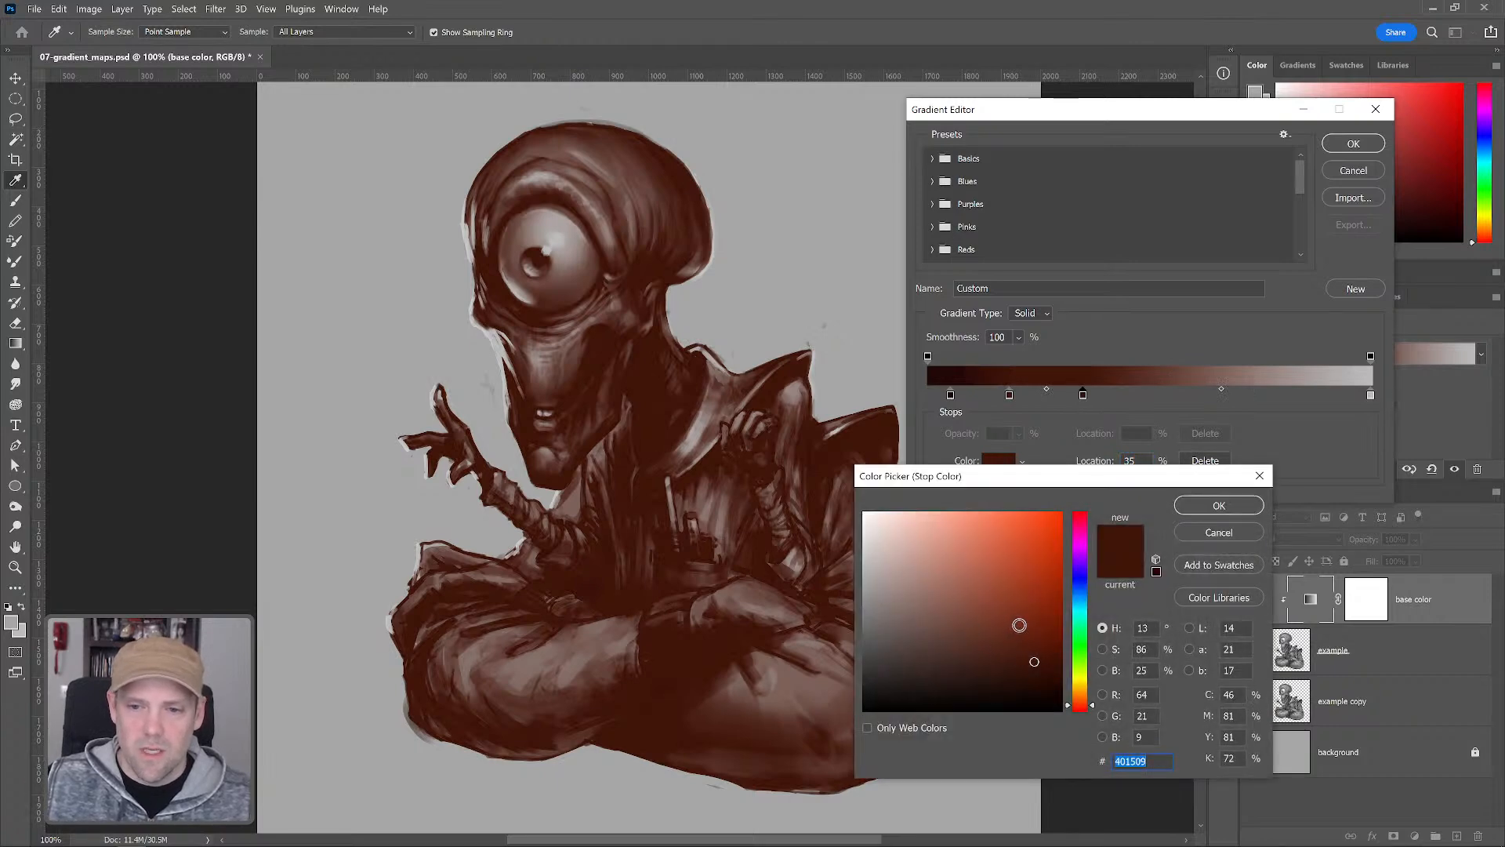
{"action": "left_click", "coordinate": [1018, 625]}
{"action": "left_click", "coordinate": [1020, 616]}
{"action": "left_click", "coordinate": [1079, 688]}
{"action": "left_click_drag", "start_coordinate": [1079, 688], "coordinate": [1080, 696]}
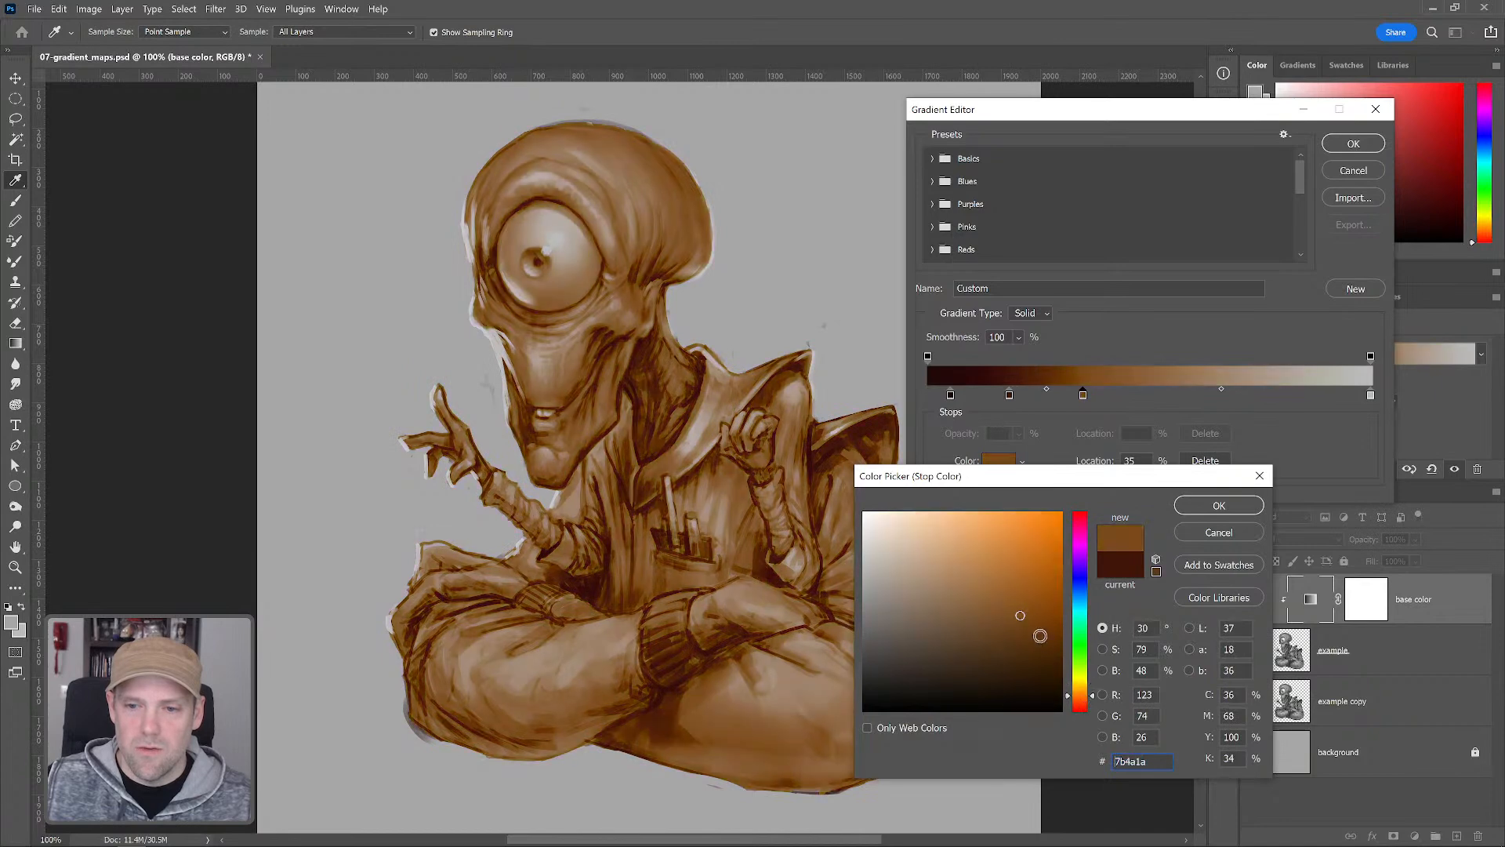
{"action": "left_click", "coordinate": [1025, 633]}
{"action": "left_click_drag", "start_coordinate": [1025, 634], "coordinate": [1022, 631]}
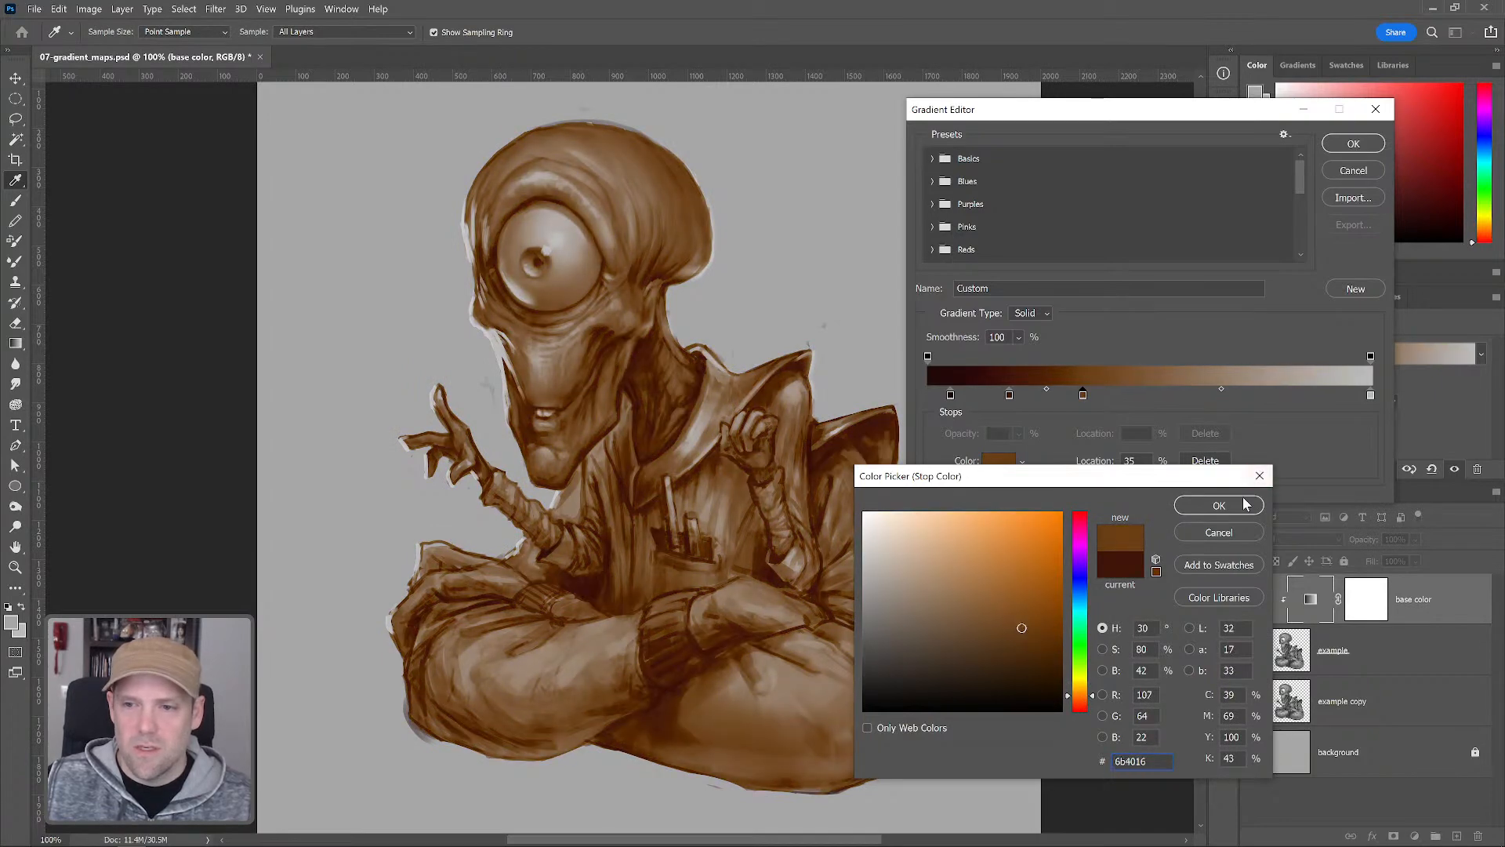
{"action": "left_click", "coordinate": [1220, 505]}
Add a color stop at 51% and color it 99712c
{"action": "left_click", "coordinate": [1155, 395]}
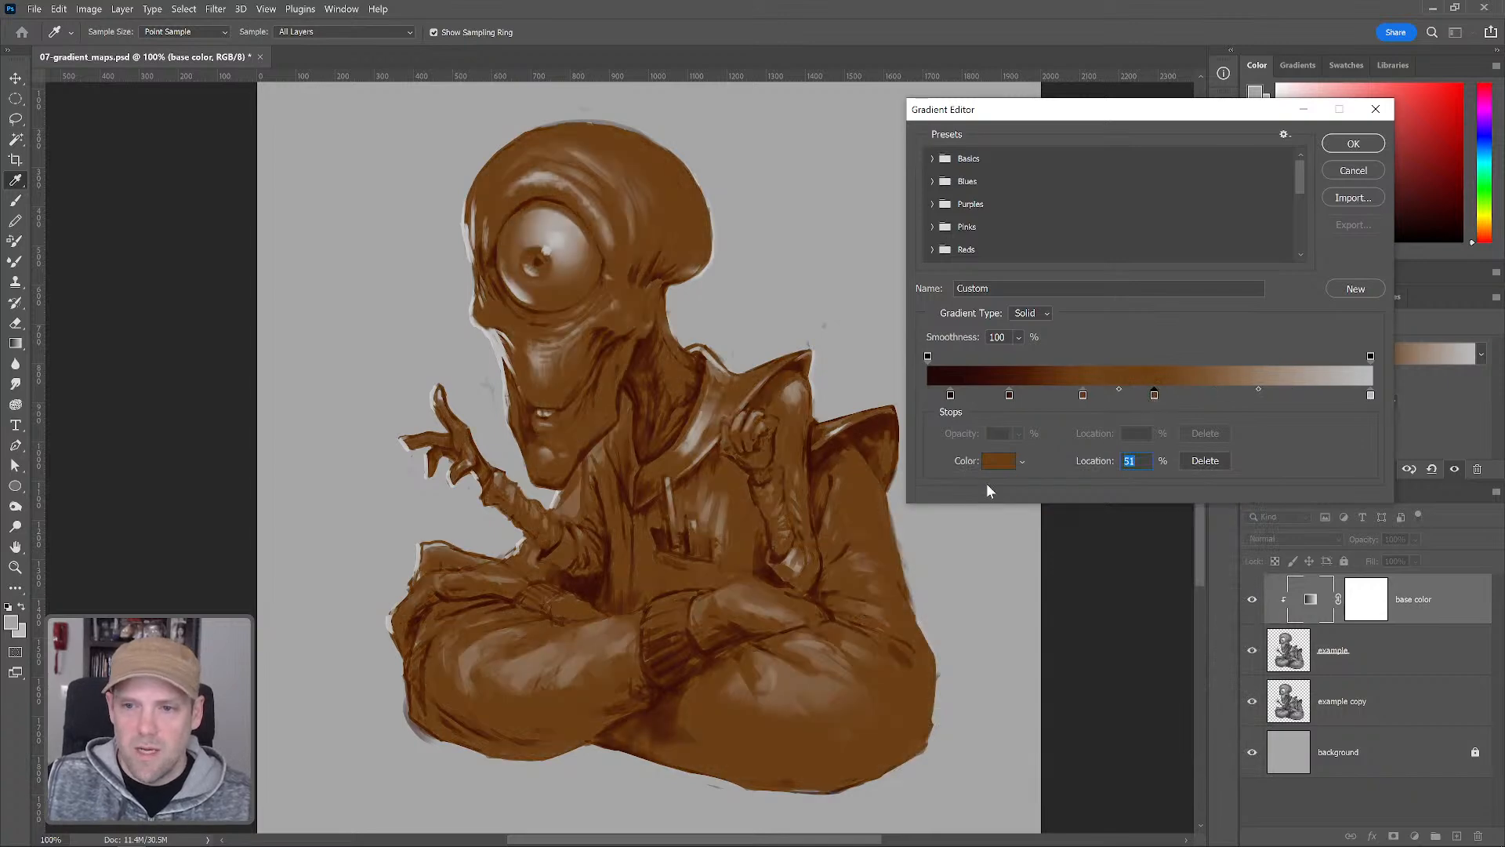
{"action": "left_click", "coordinate": [999, 464]}
{"action": "left_click_drag", "start_coordinate": [1021, 635], "coordinate": [1017, 596]}
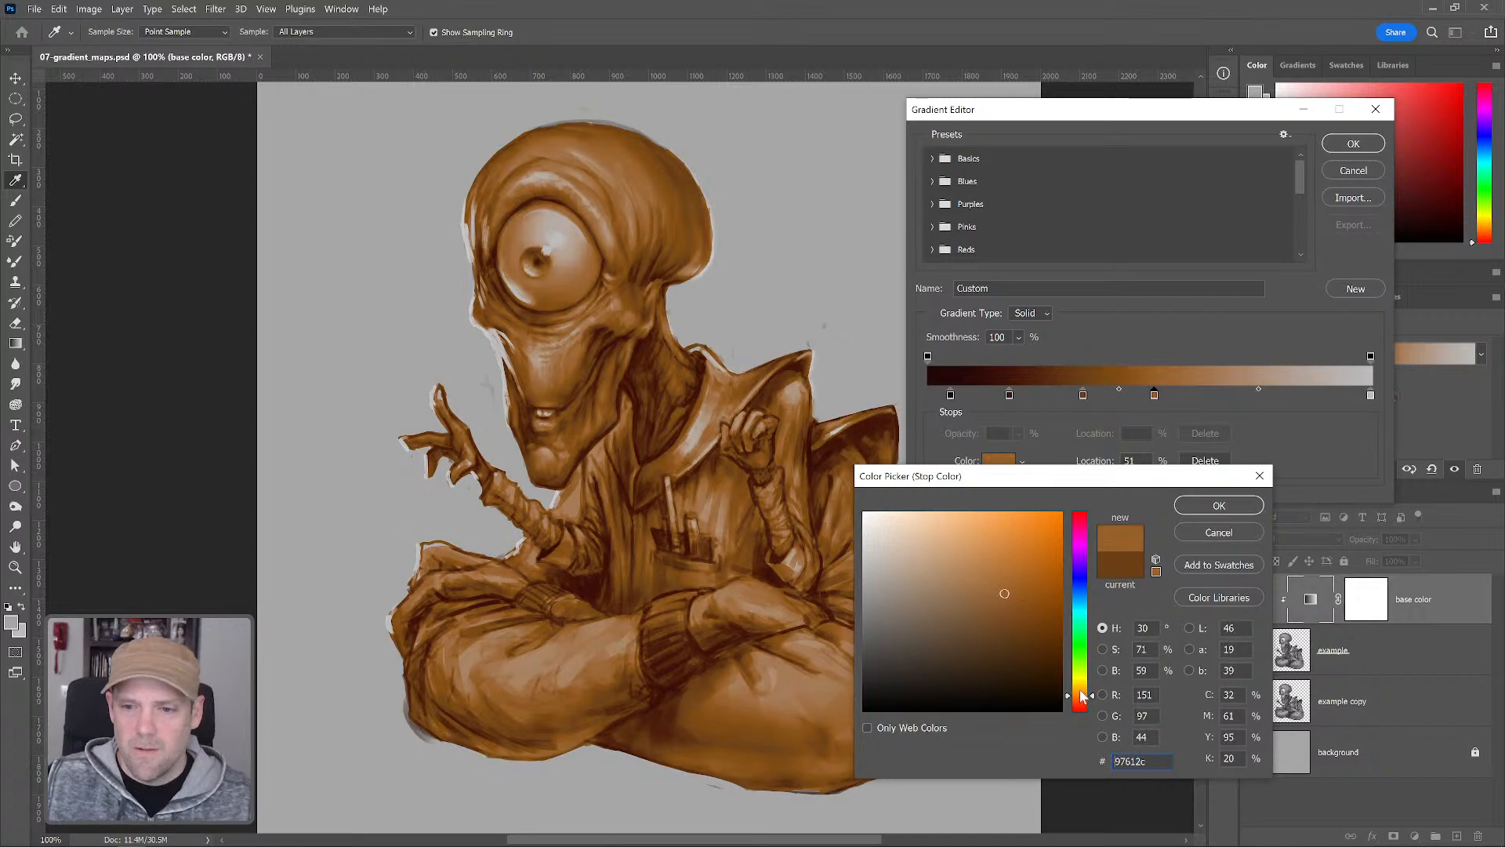
{"action": "left_click", "coordinate": [1079, 684]}
{"action": "left_click_drag", "start_coordinate": [1079, 688], "coordinate": [1082, 695]}
{"action": "left_click_drag", "start_coordinate": [1005, 590], "coordinate": [1007, 590]}
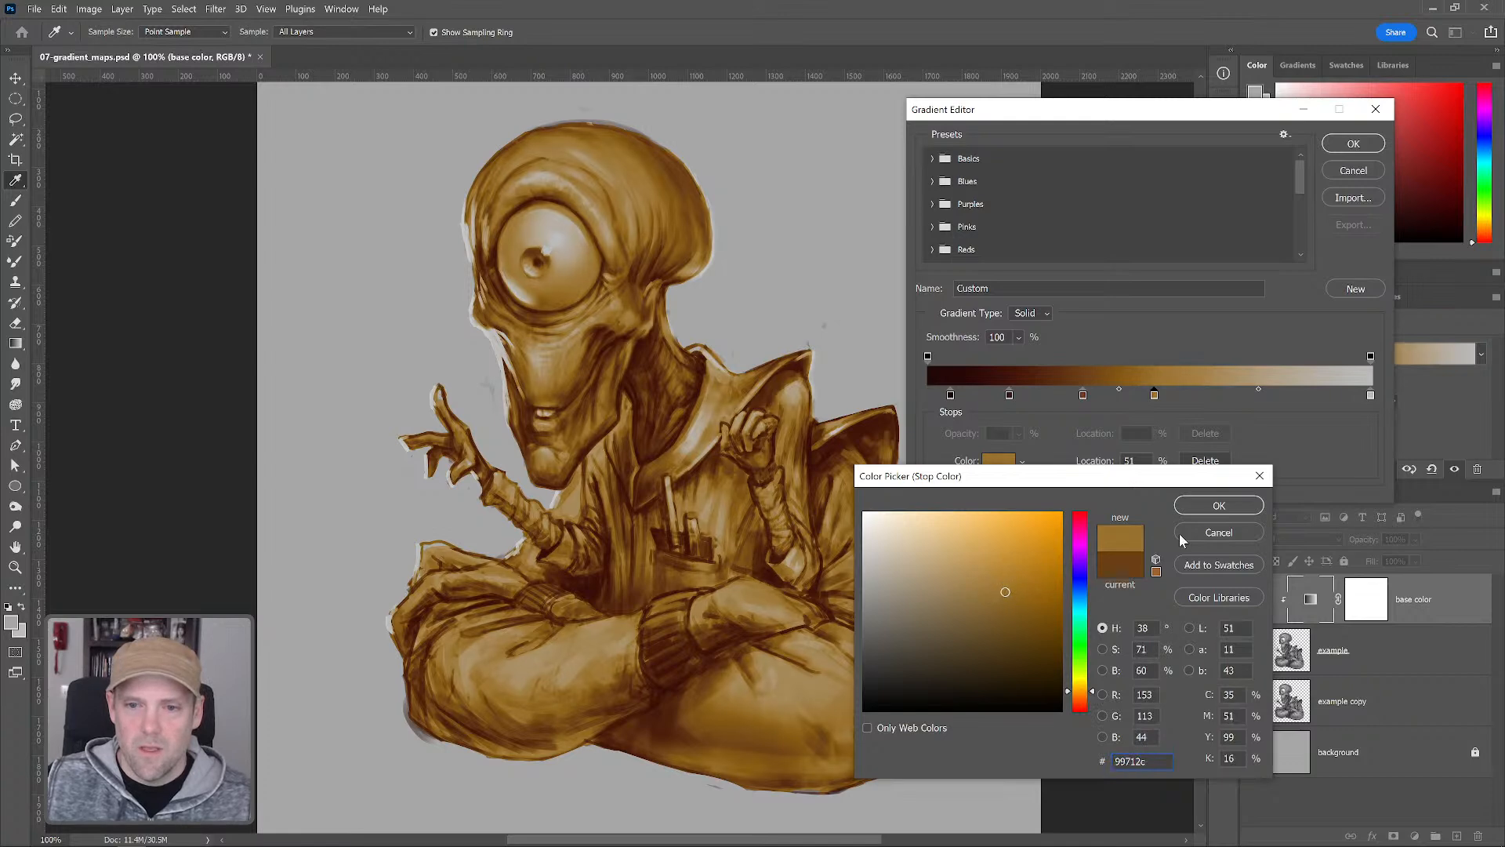
{"action": "left_click", "coordinate": [1217, 505]}
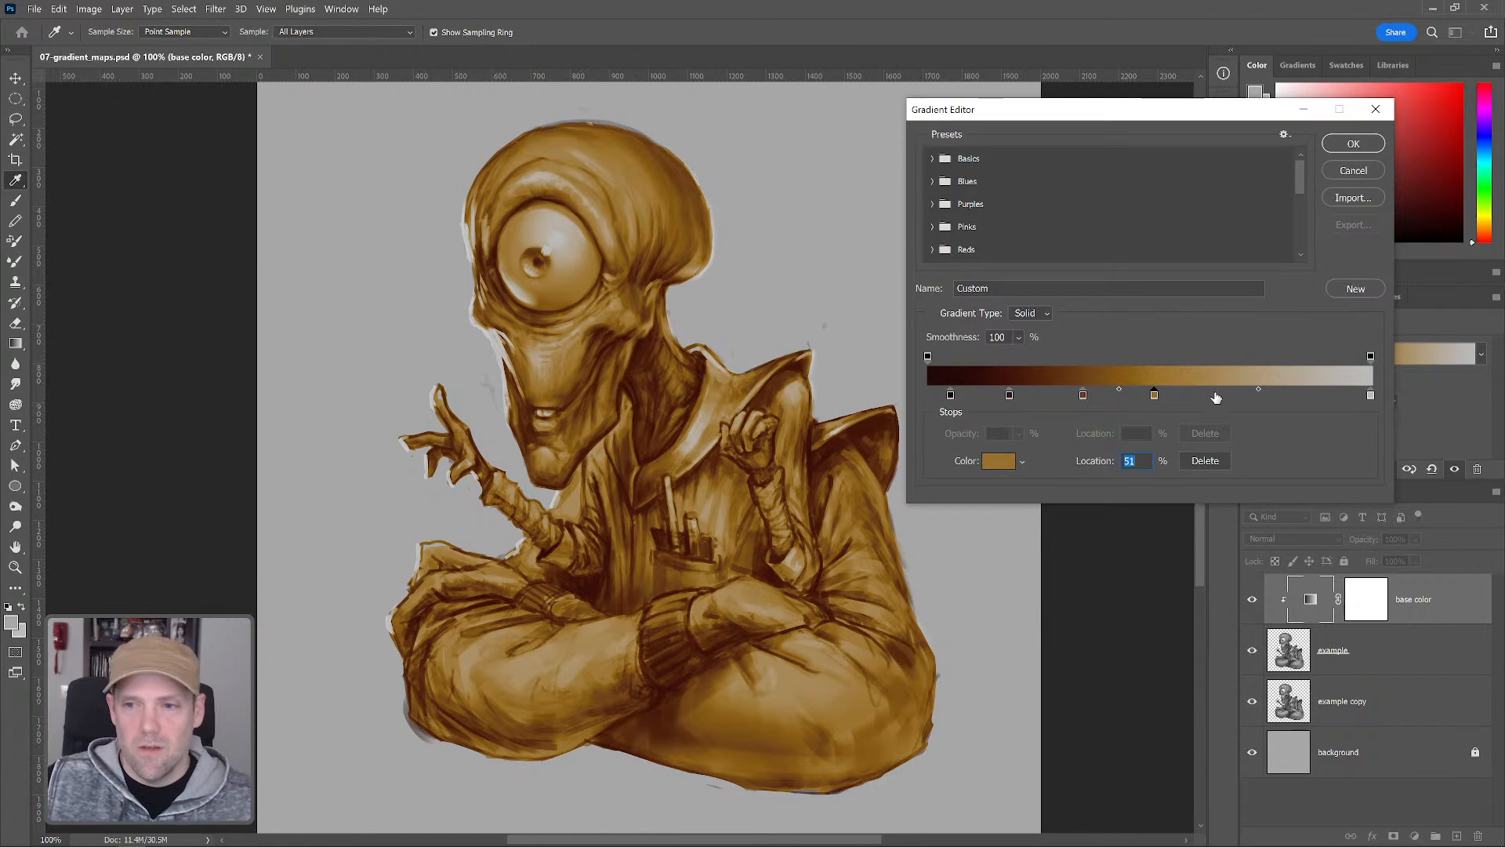
Add a color stop at 65% and color it the light olive a29951
{"action": "left_click", "coordinate": [1005, 466]}
{"action": "left_click", "coordinate": [1082, 614]}
{"action": "left_click_drag", "start_coordinate": [1005, 593], "coordinate": [972, 579]}
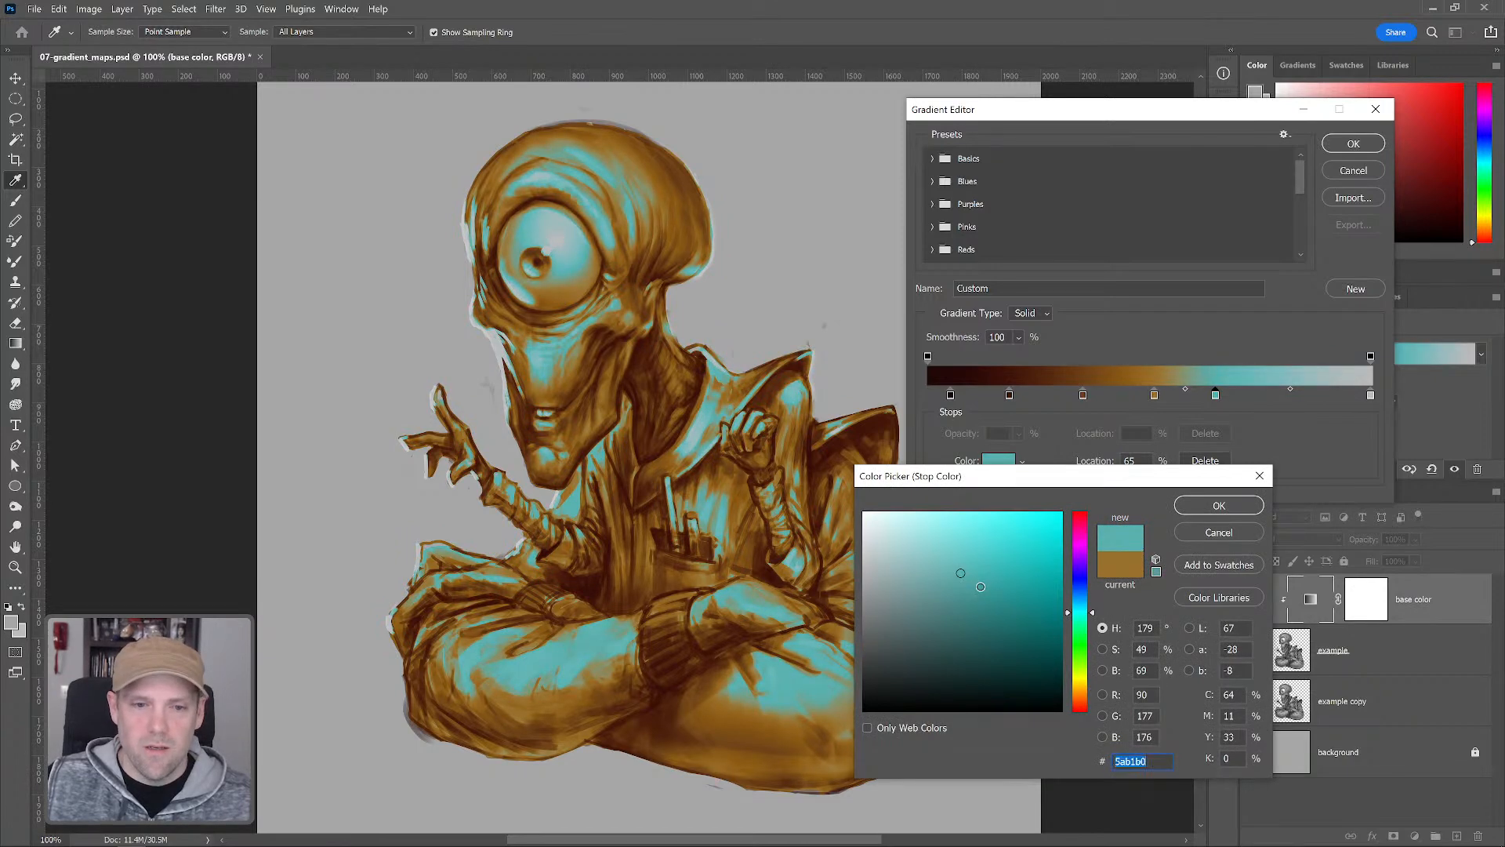
{"action": "left_click", "coordinate": [992, 581]}
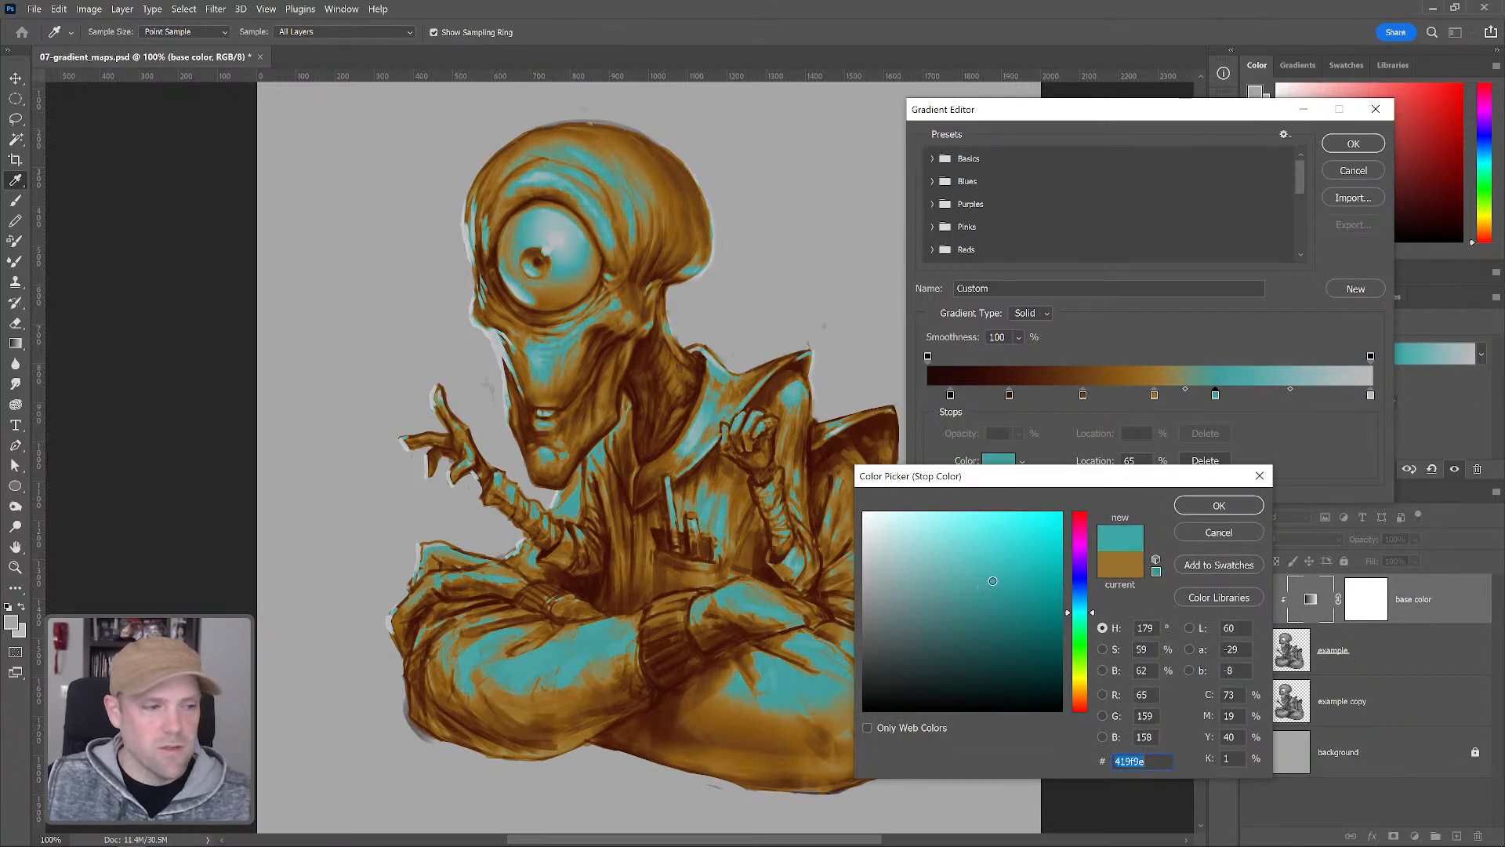
{"action": "left_click", "coordinate": [999, 605]}
{"action": "left_click", "coordinate": [983, 565]}
{"action": "left_click", "coordinate": [982, 558]}
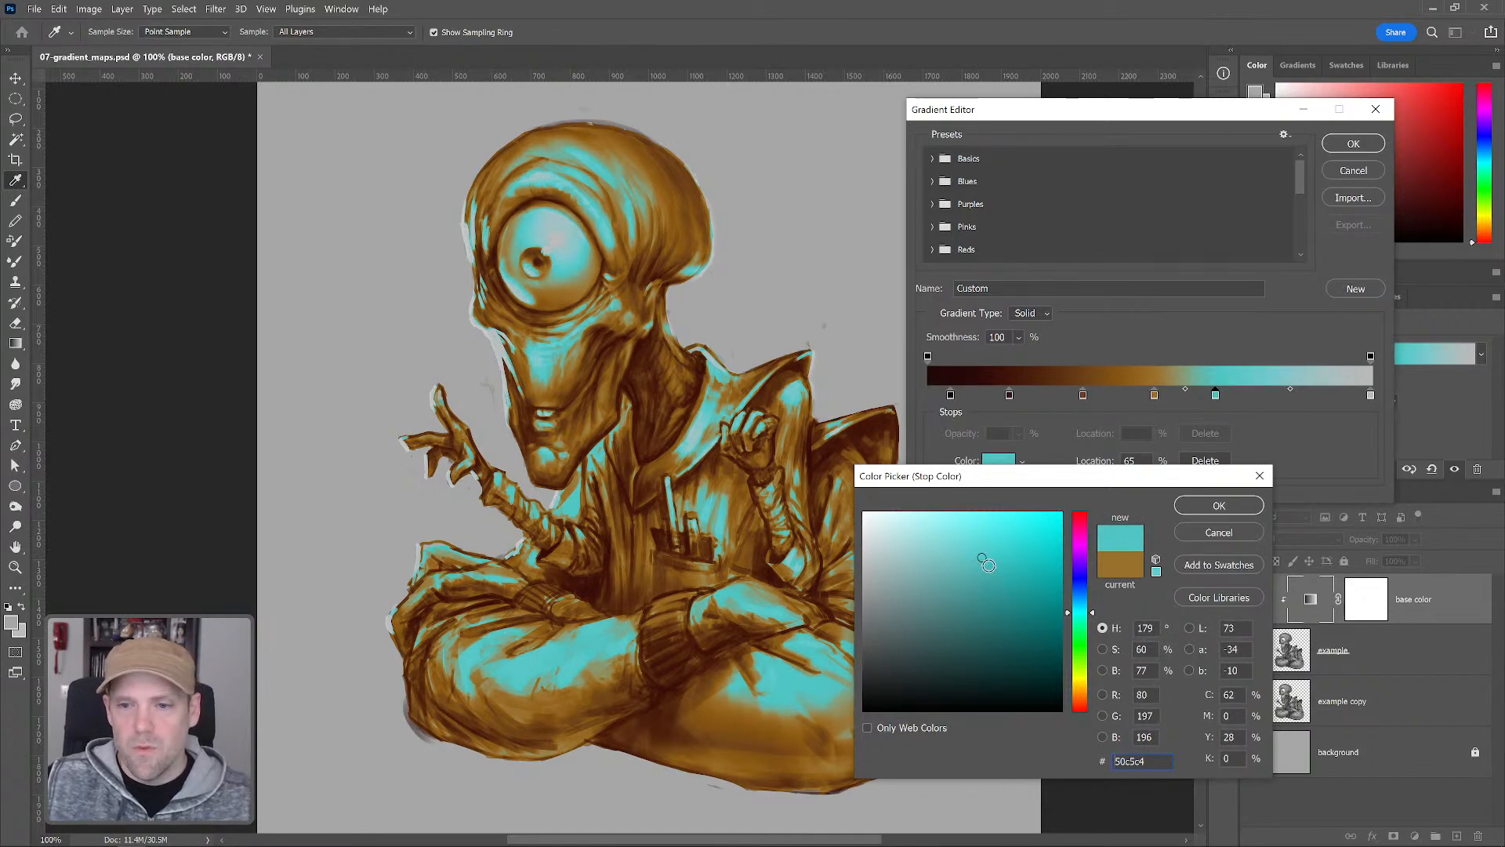
{"action": "left_click", "coordinate": [985, 572]}
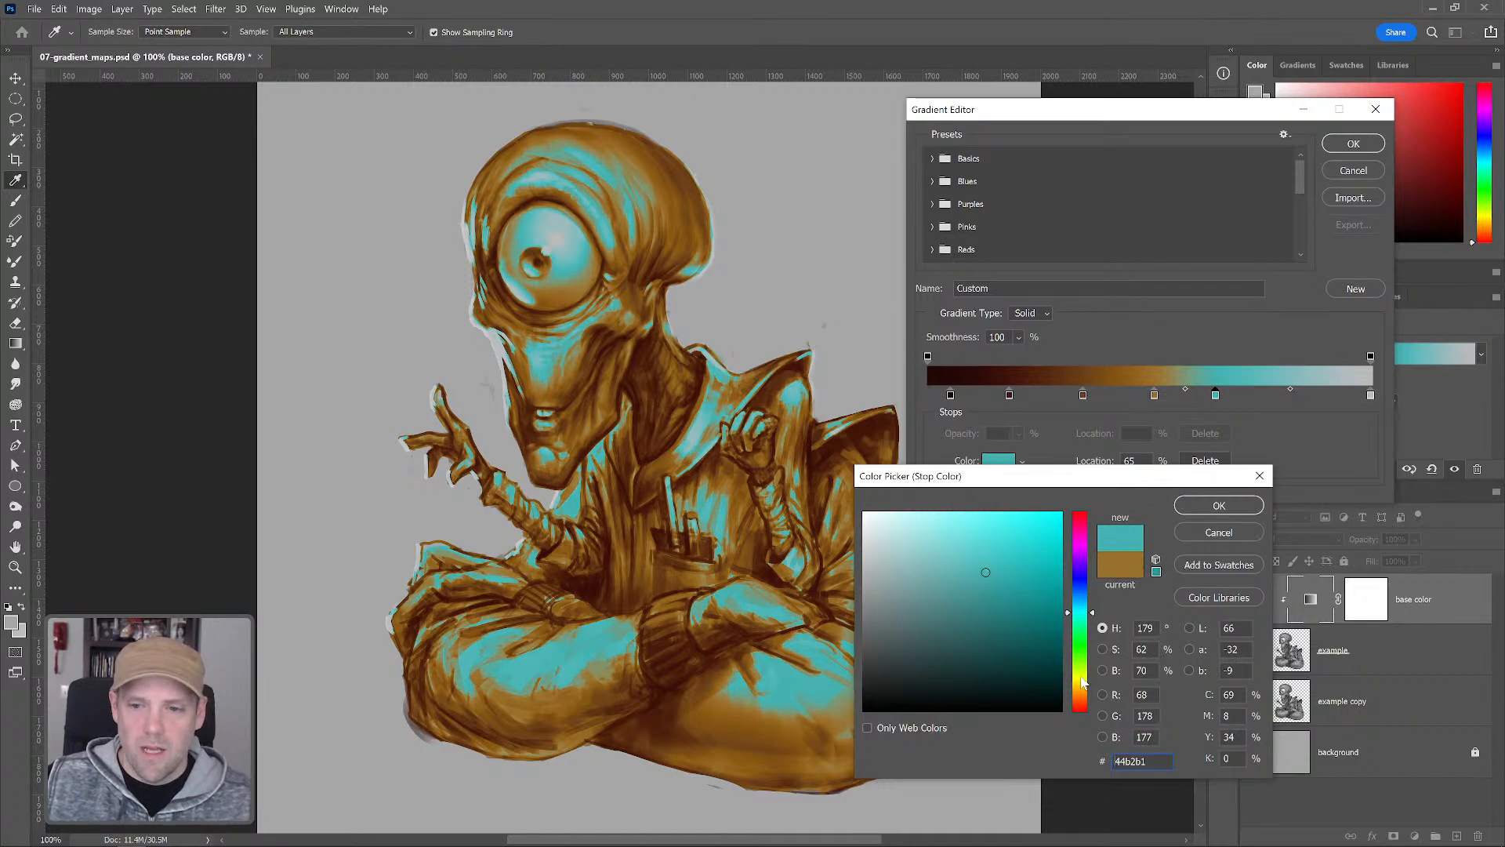
{"action": "left_click", "coordinate": [1081, 687]}
{"action": "left_click", "coordinate": [970, 561]}
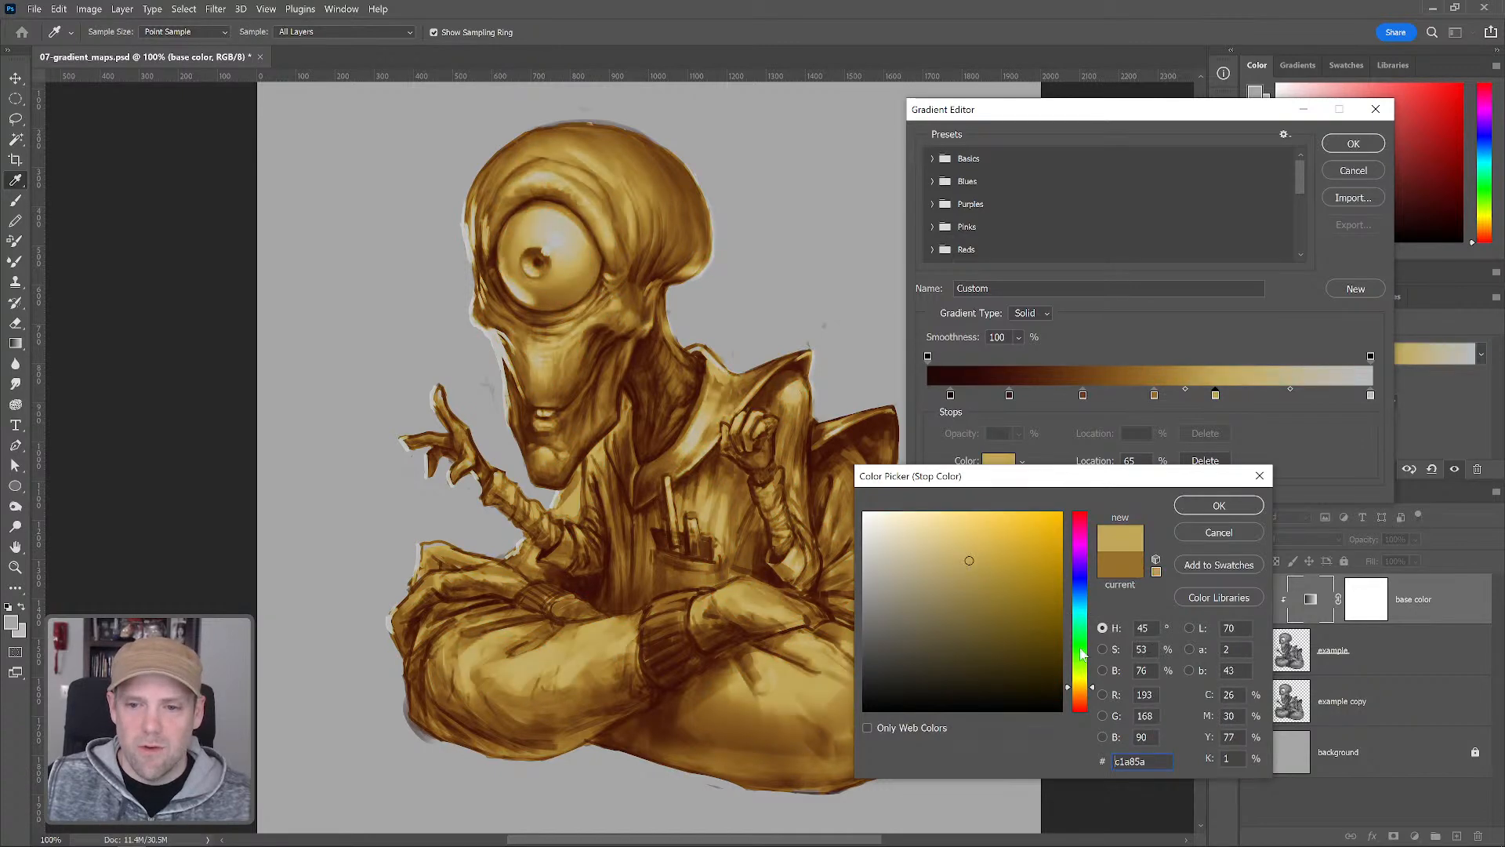
{"action": "left_click", "coordinate": [1081, 683]}
{"action": "left_click", "coordinate": [969, 566]}
{"action": "left_click", "coordinate": [954, 598]}
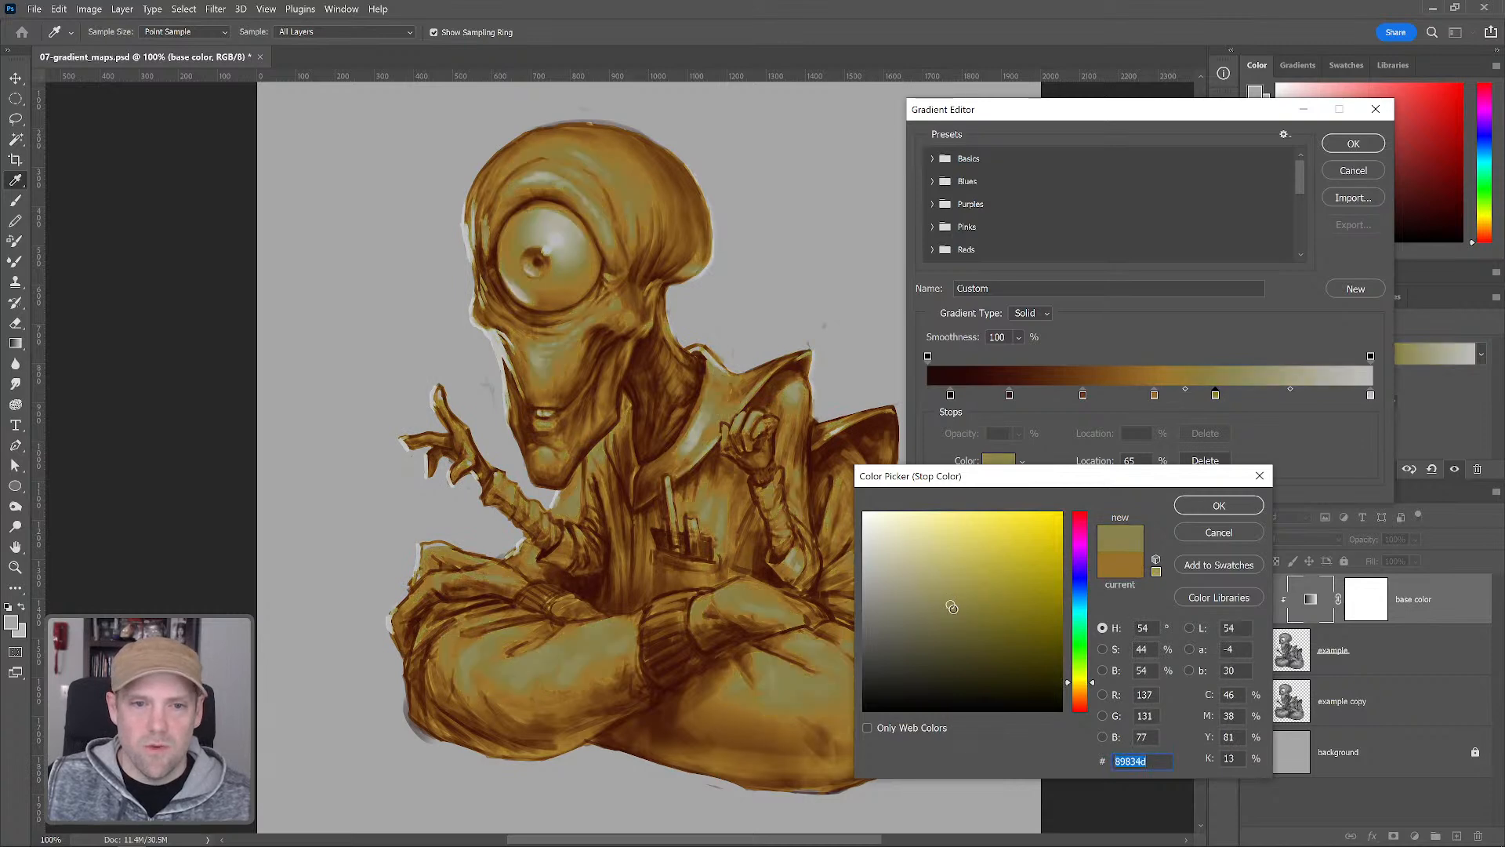
{"action": "left_click_drag", "start_coordinate": [957, 601], "coordinate": [961, 586]}
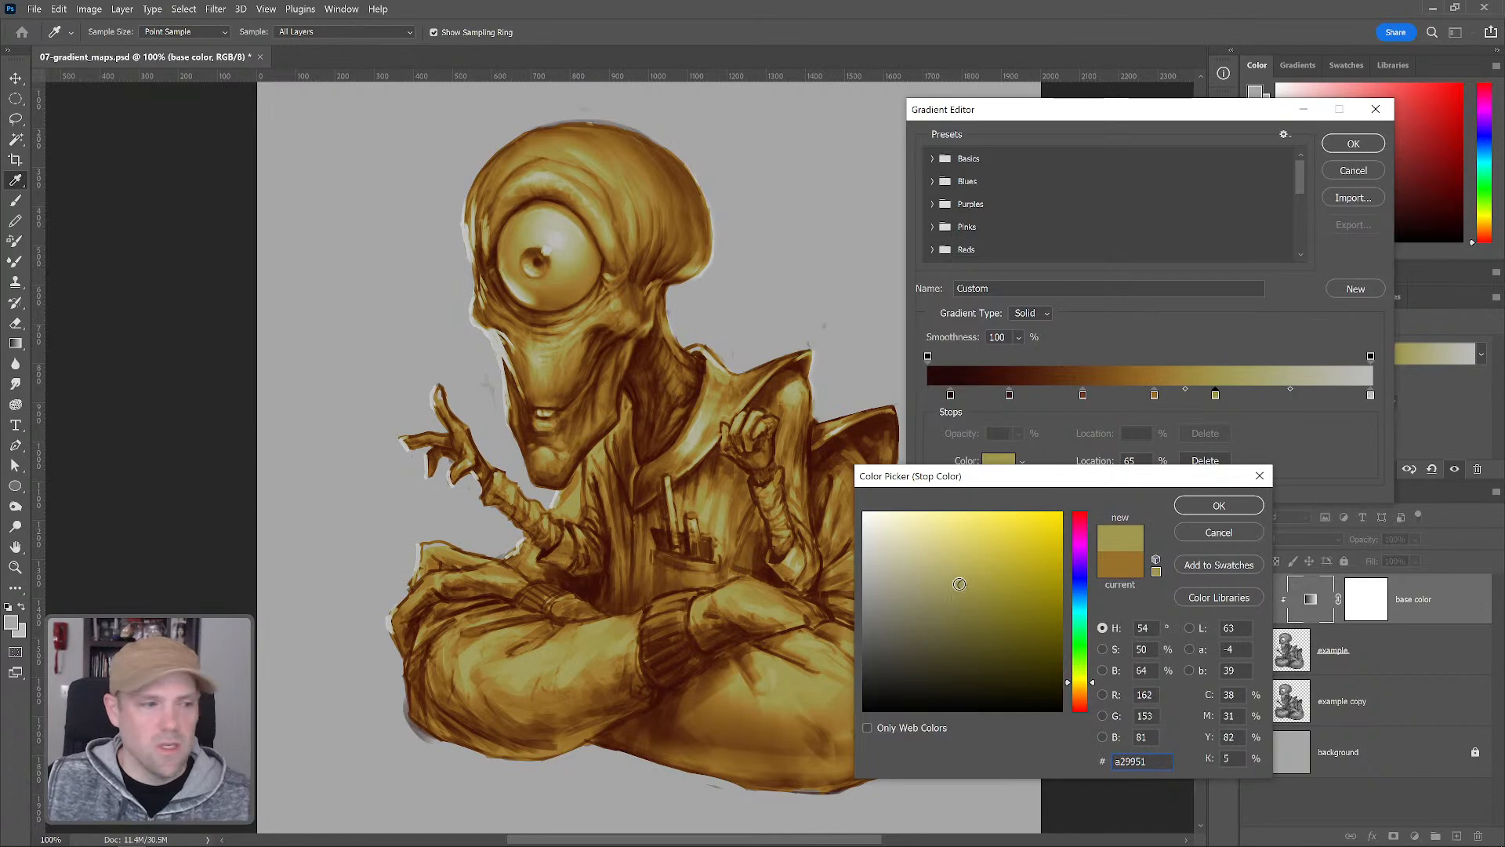
{"action": "left_click", "coordinate": [1219, 506]}
{"action": "left_click", "coordinate": [1155, 395]}
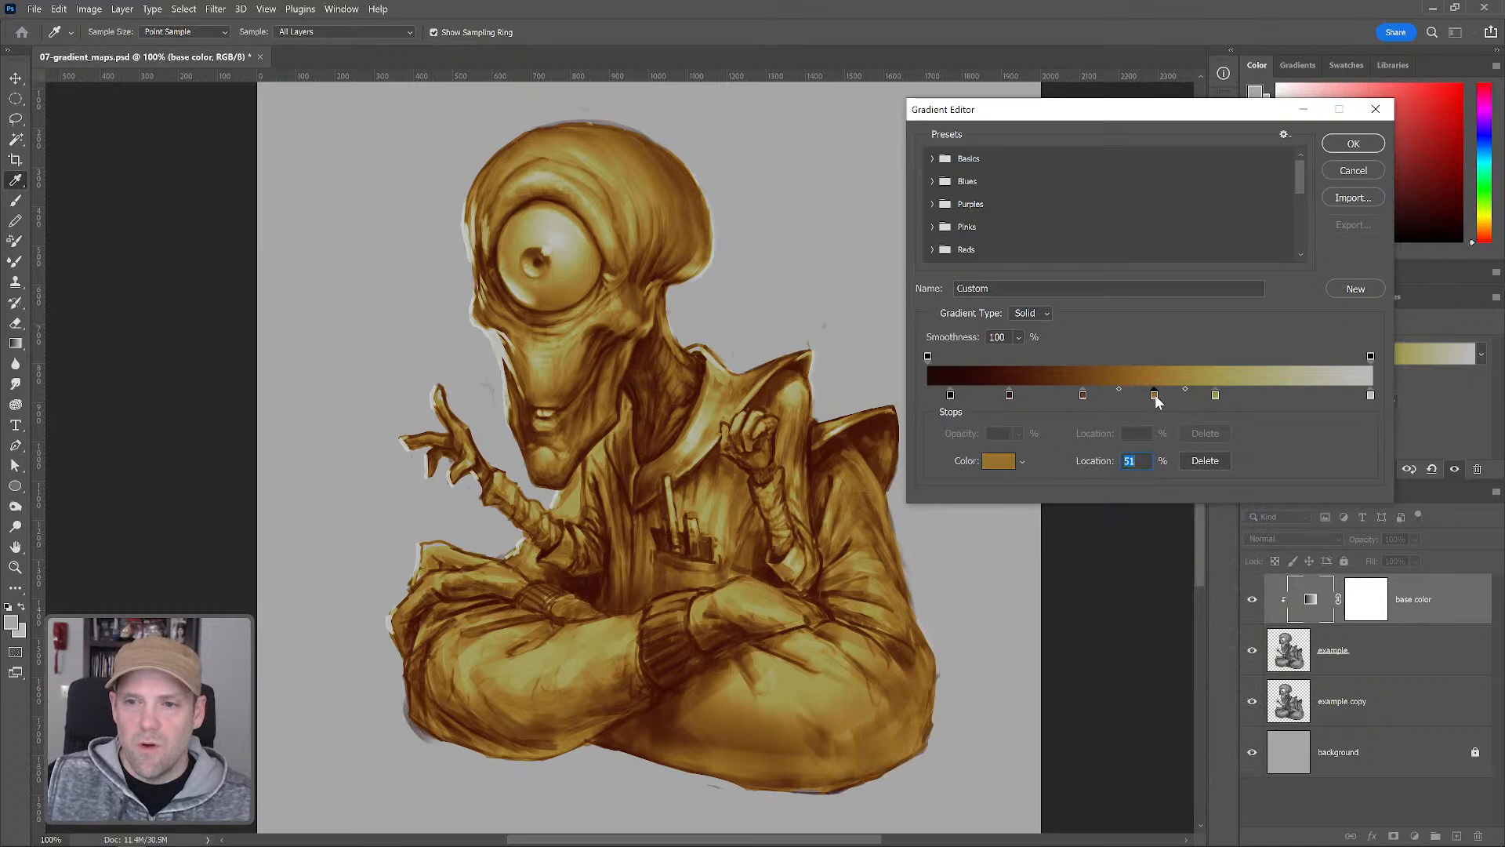
{"action": "left_click", "coordinate": [1007, 467]}
{"action": "left_click", "coordinate": [945, 533]}
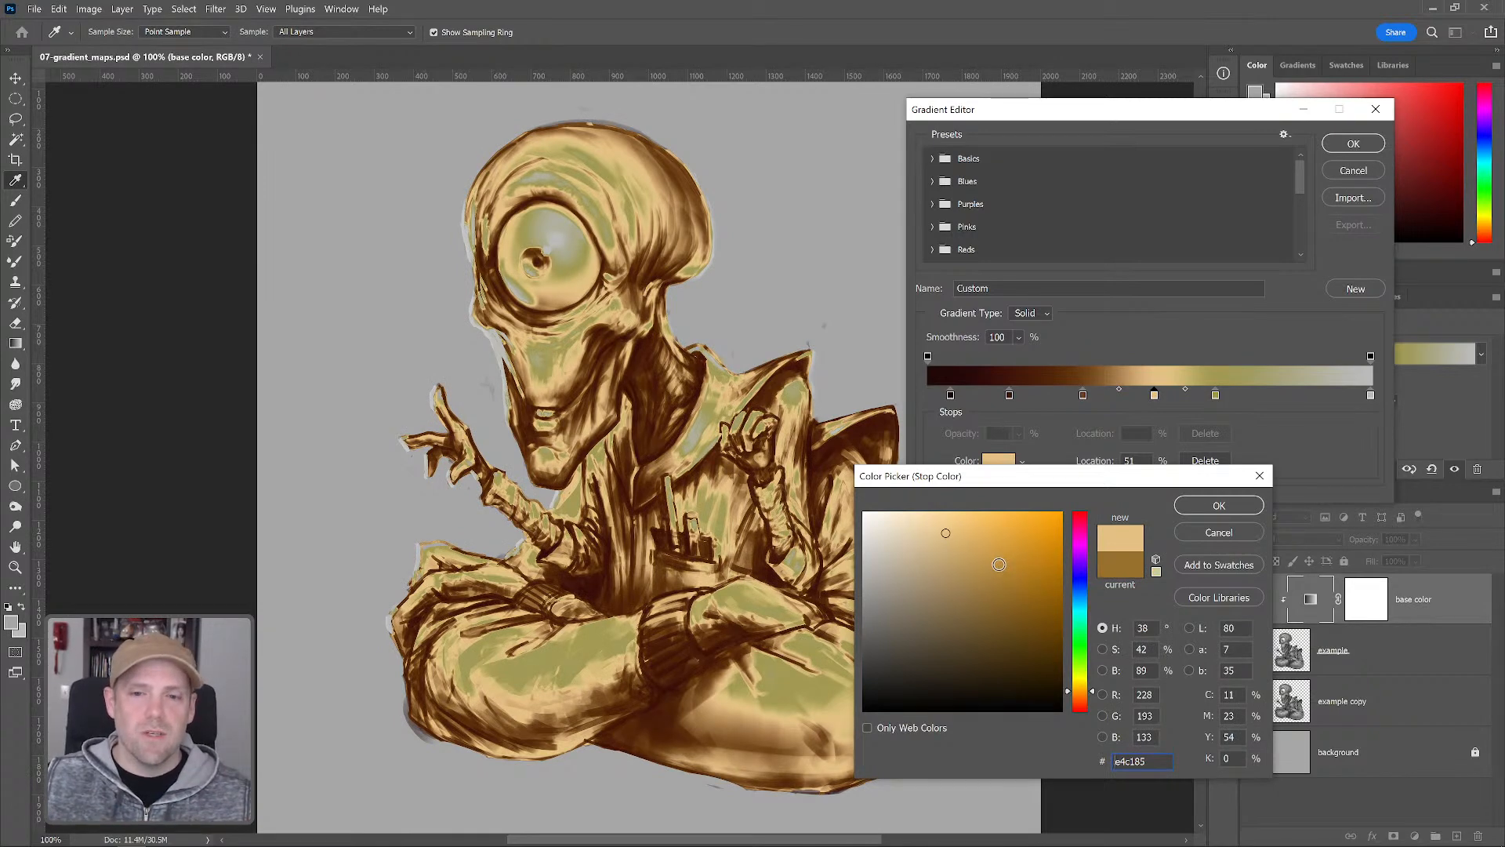
{"action": "left_click", "coordinate": [1220, 533]}
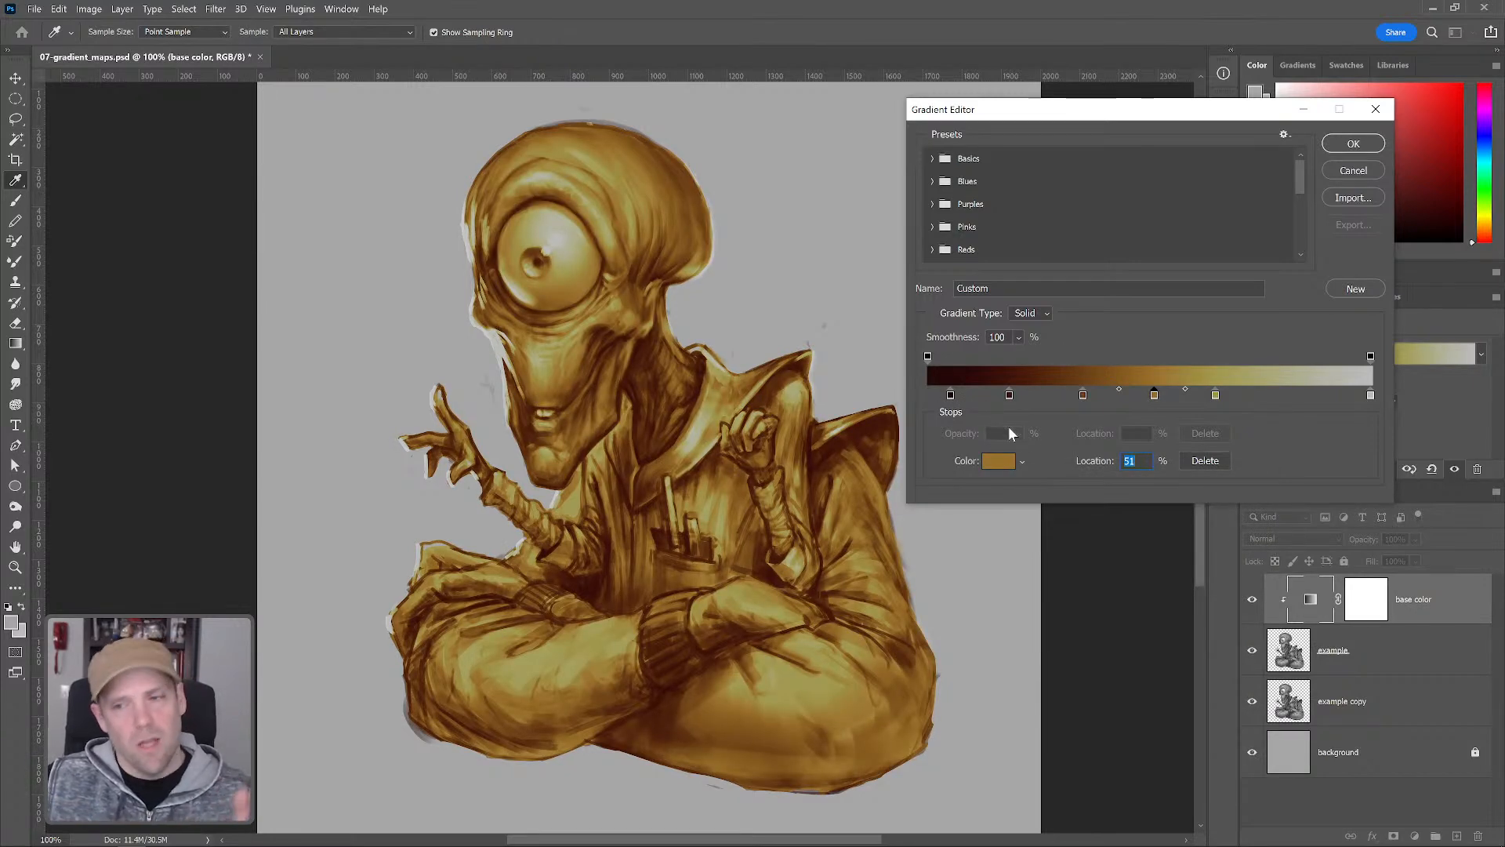
Apply the gradient map and duplicate the example layer, hiding both example copies
{"action": "left_click", "coordinate": [1354, 145]}
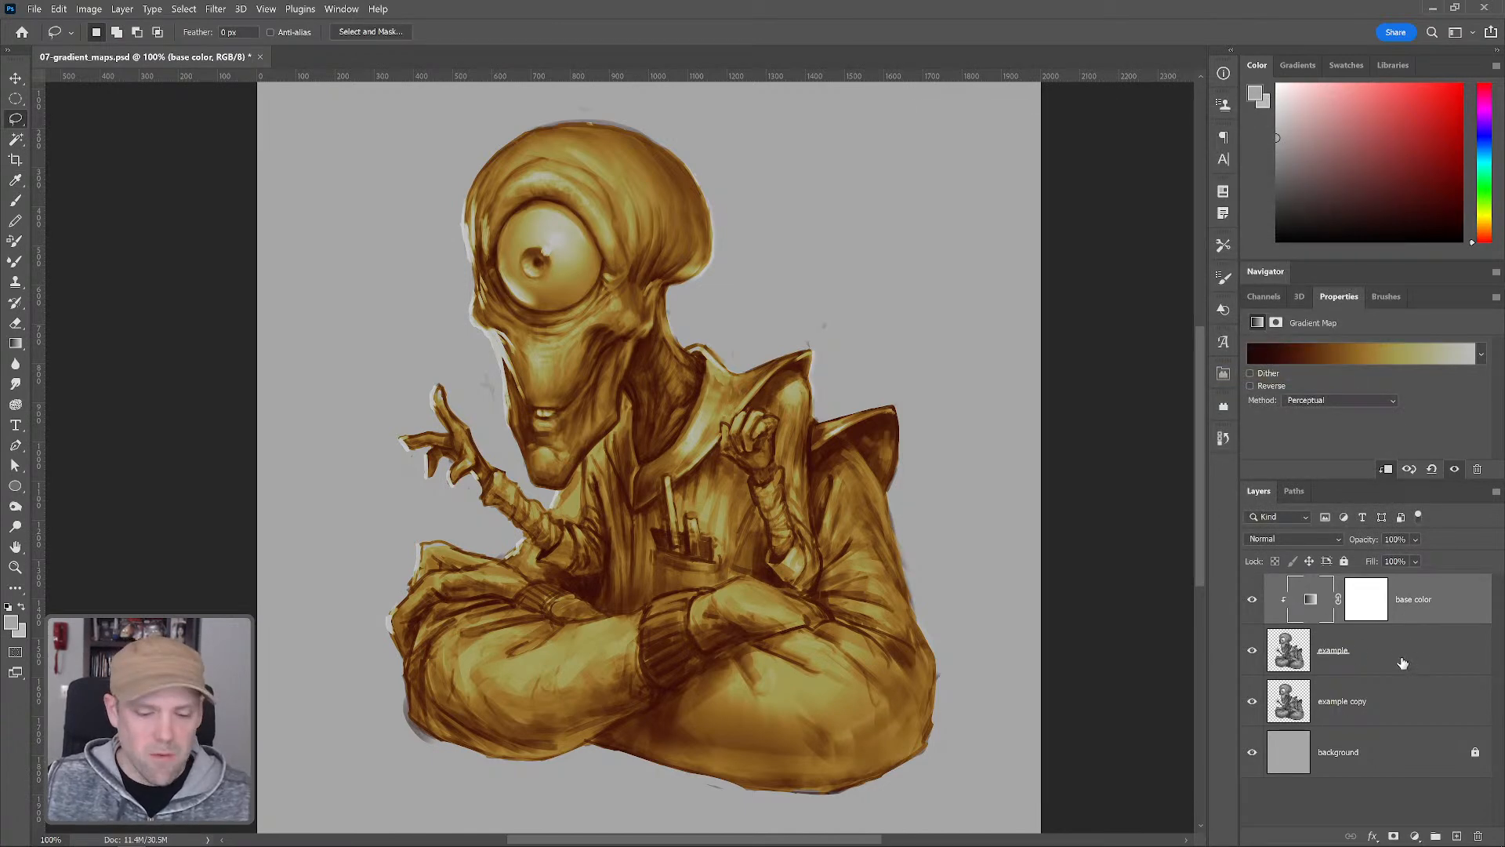
{"action": "left_click", "coordinate": [1253, 703]}
{"action": "left_click_drag", "start_coordinate": [1369, 660], "coordinate": [1363, 682]}
{"action": "left_click", "coordinate": [1252, 702]}
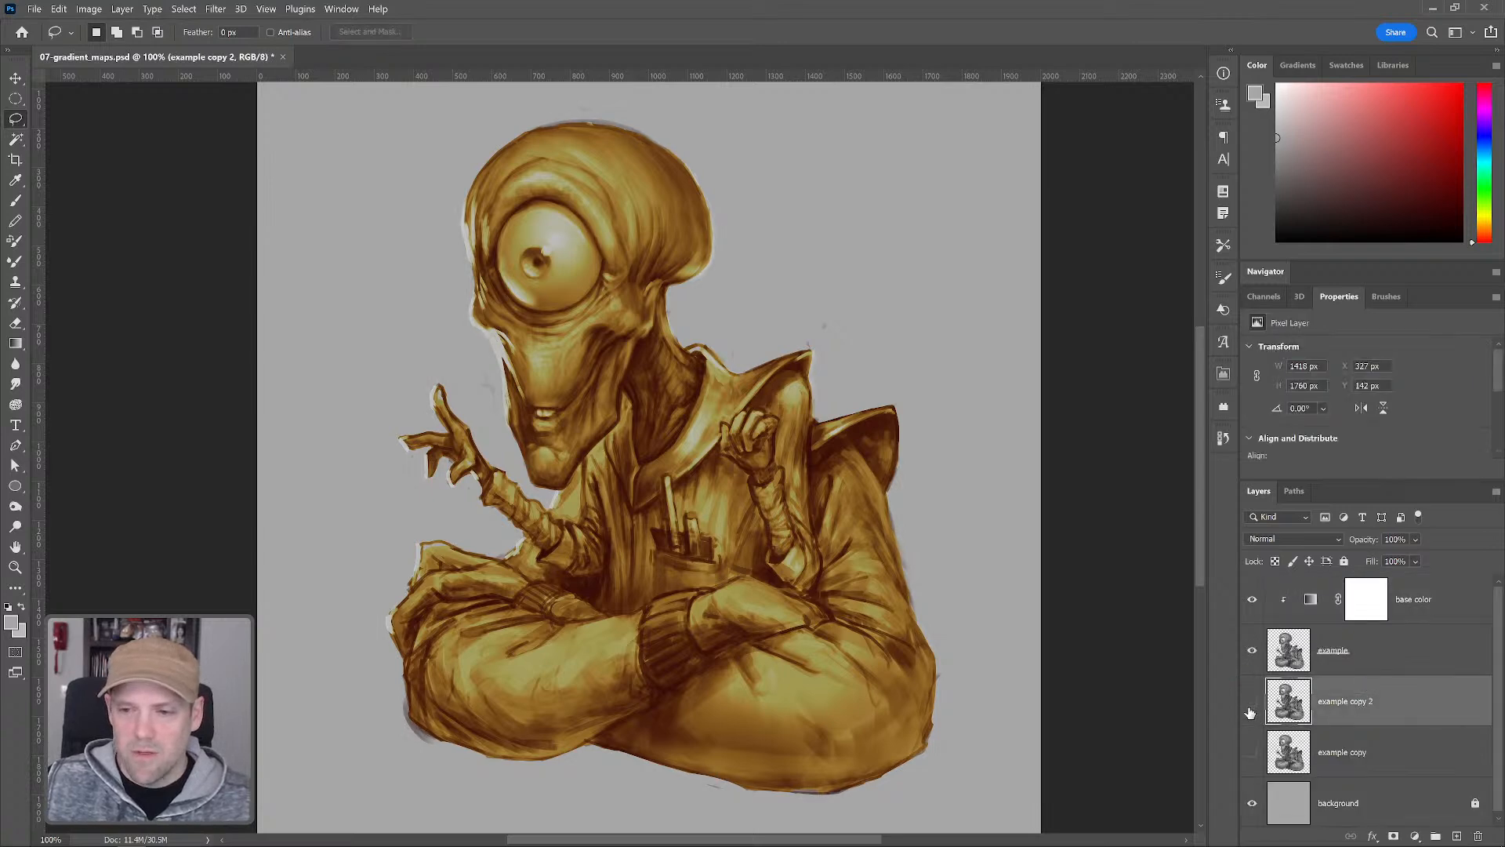
Merge the base color gradient map down with the example layer
{"action": "left_click", "coordinate": [1394, 653]}
{"action": "left_click", "coordinate": [1419, 616], "text": "shift"}
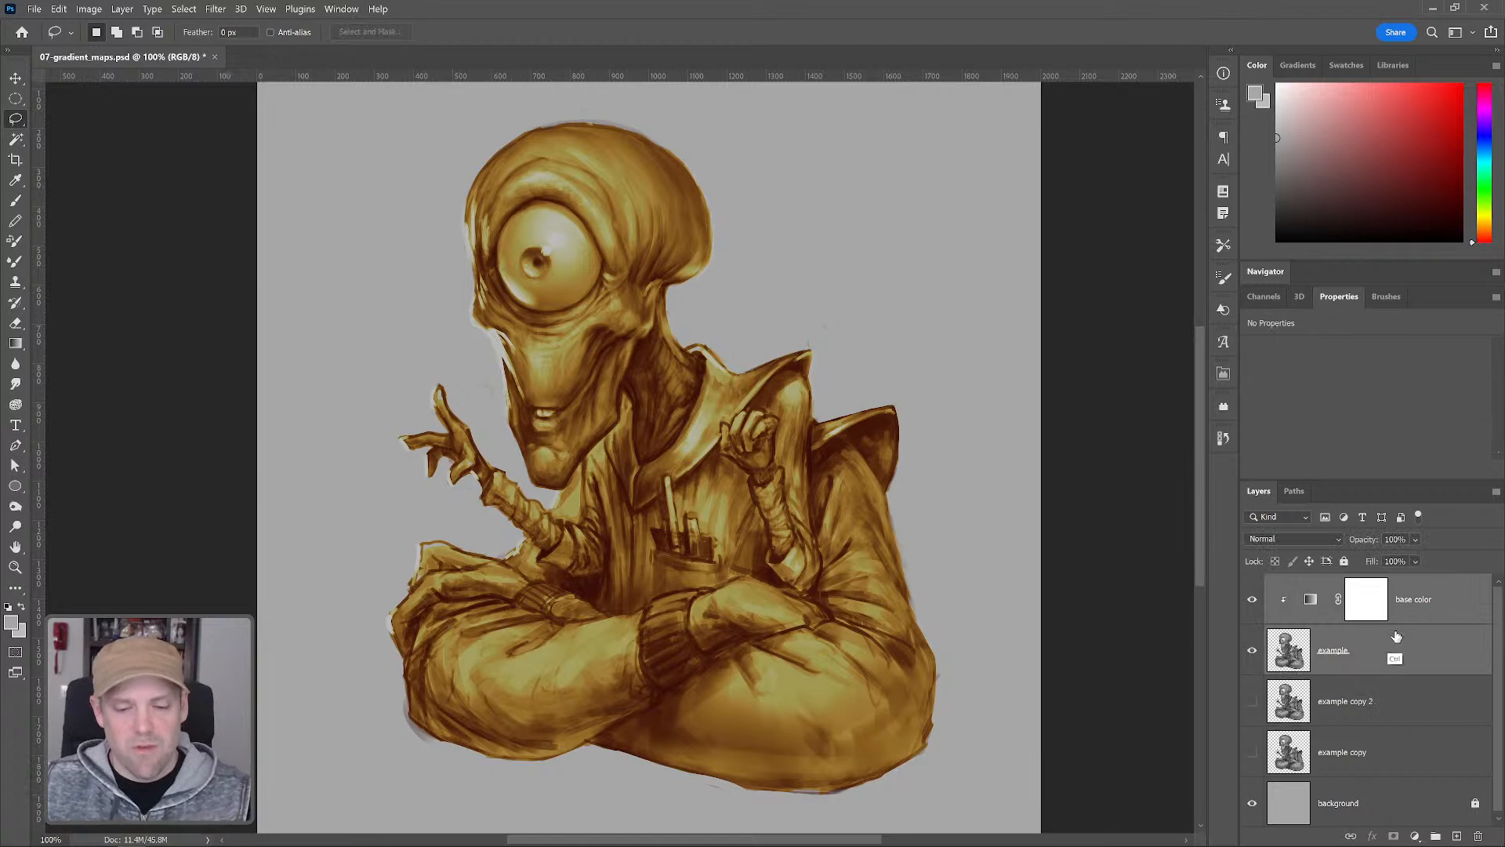
{"action": "key", "text": "ctrl+e"}
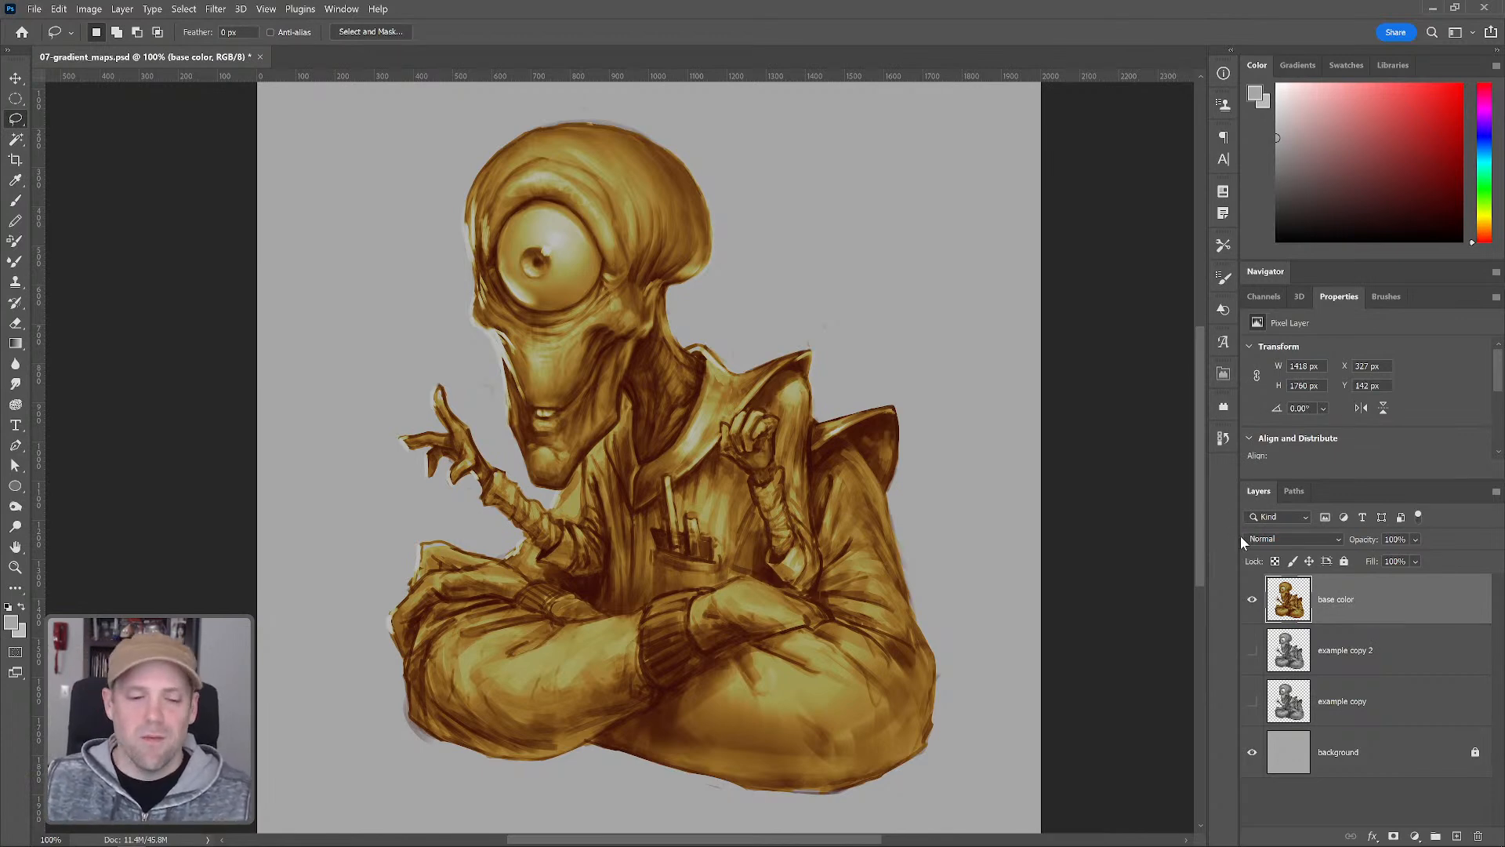
Hide the base color layer and lasso-select the head, neck and hands on example copy 2
{"action": "left_click", "coordinate": [1253, 603]}
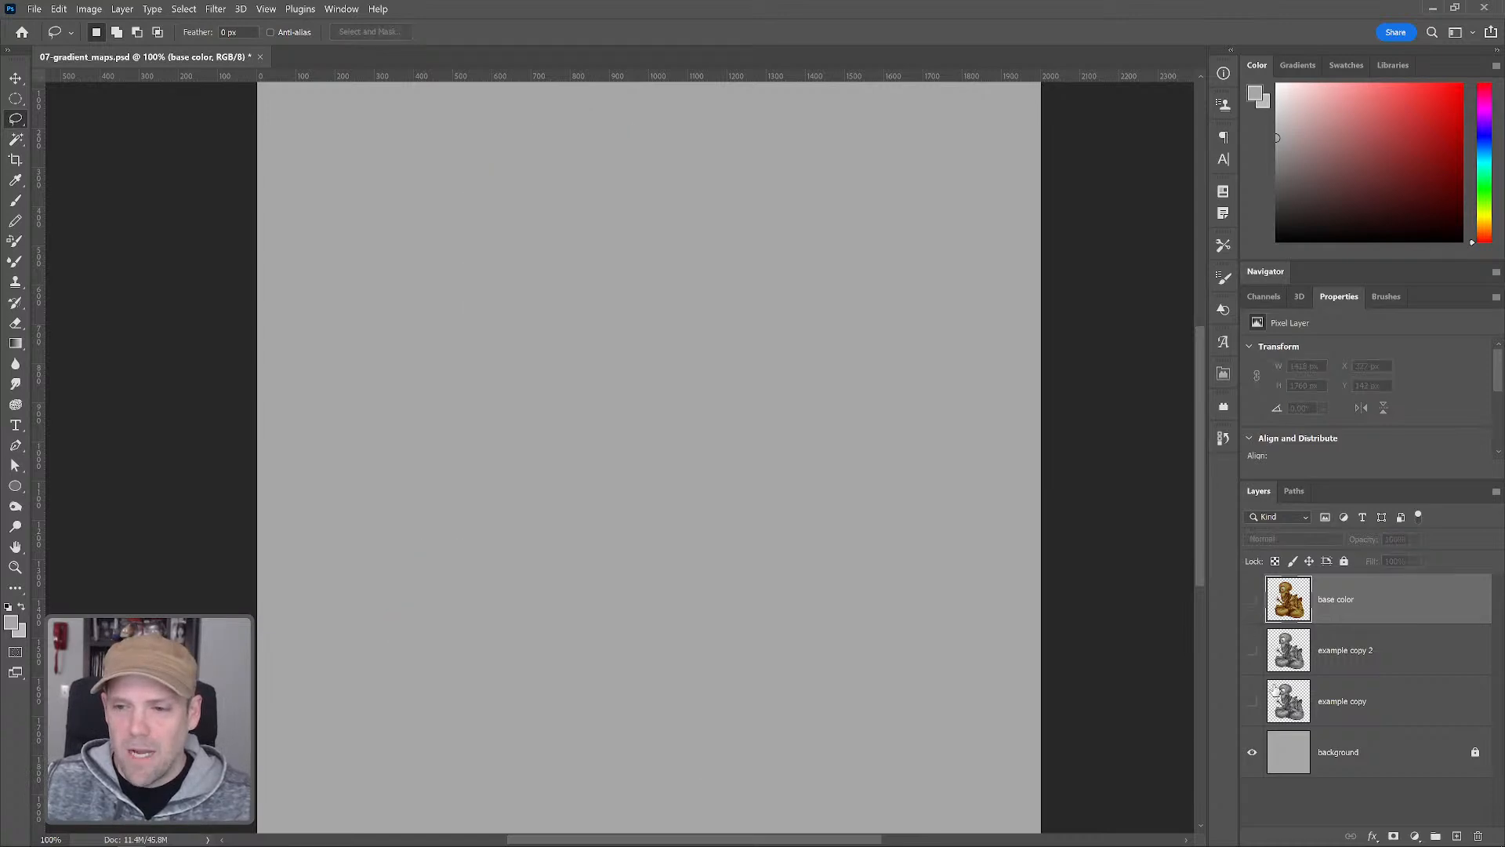
{"action": "left_click", "coordinate": [1253, 652]}
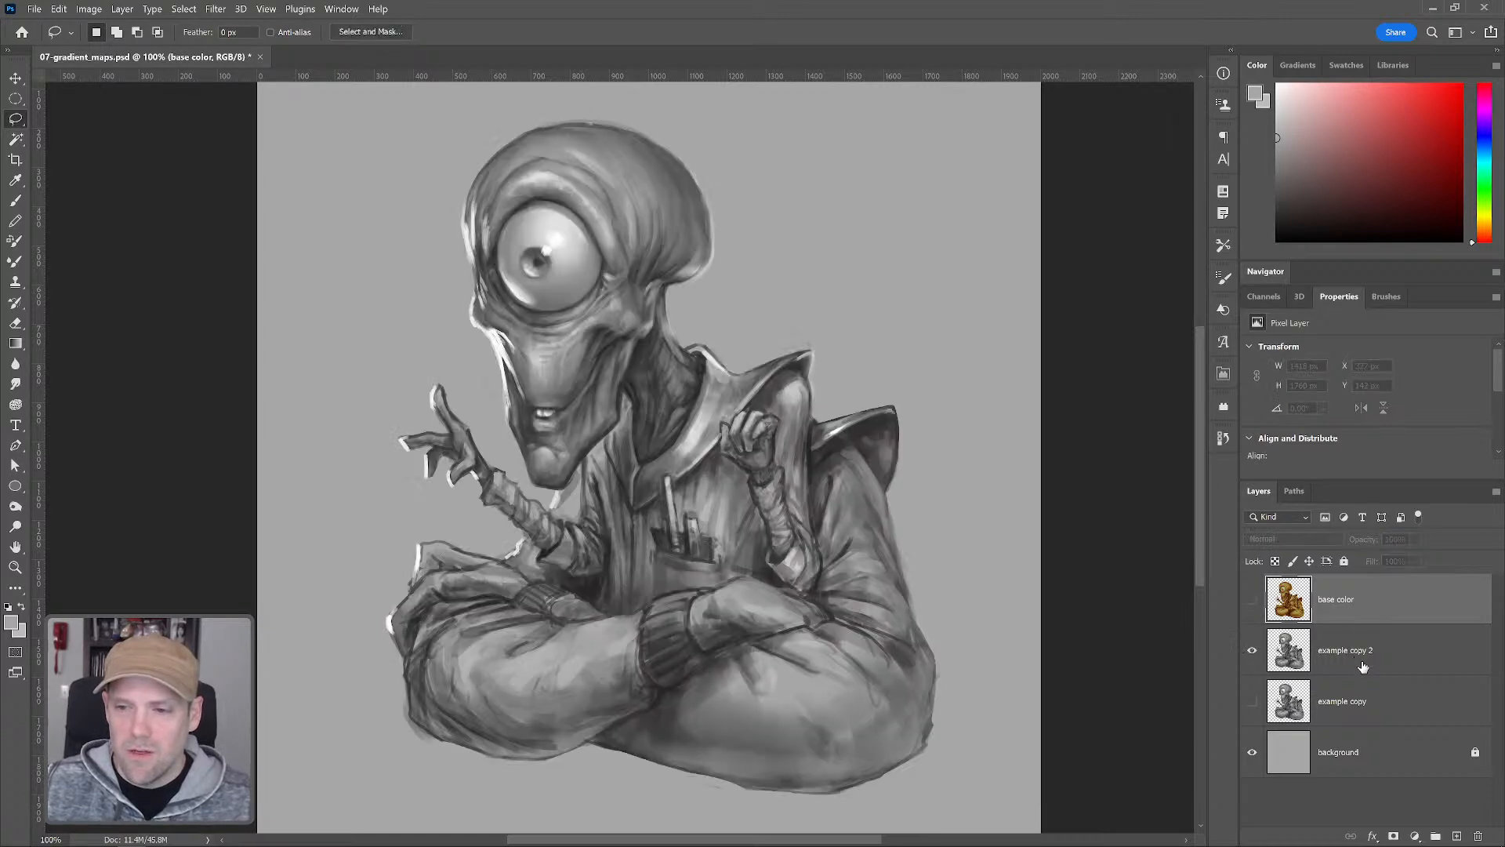
{"action": "left_click", "coordinate": [1360, 656]}
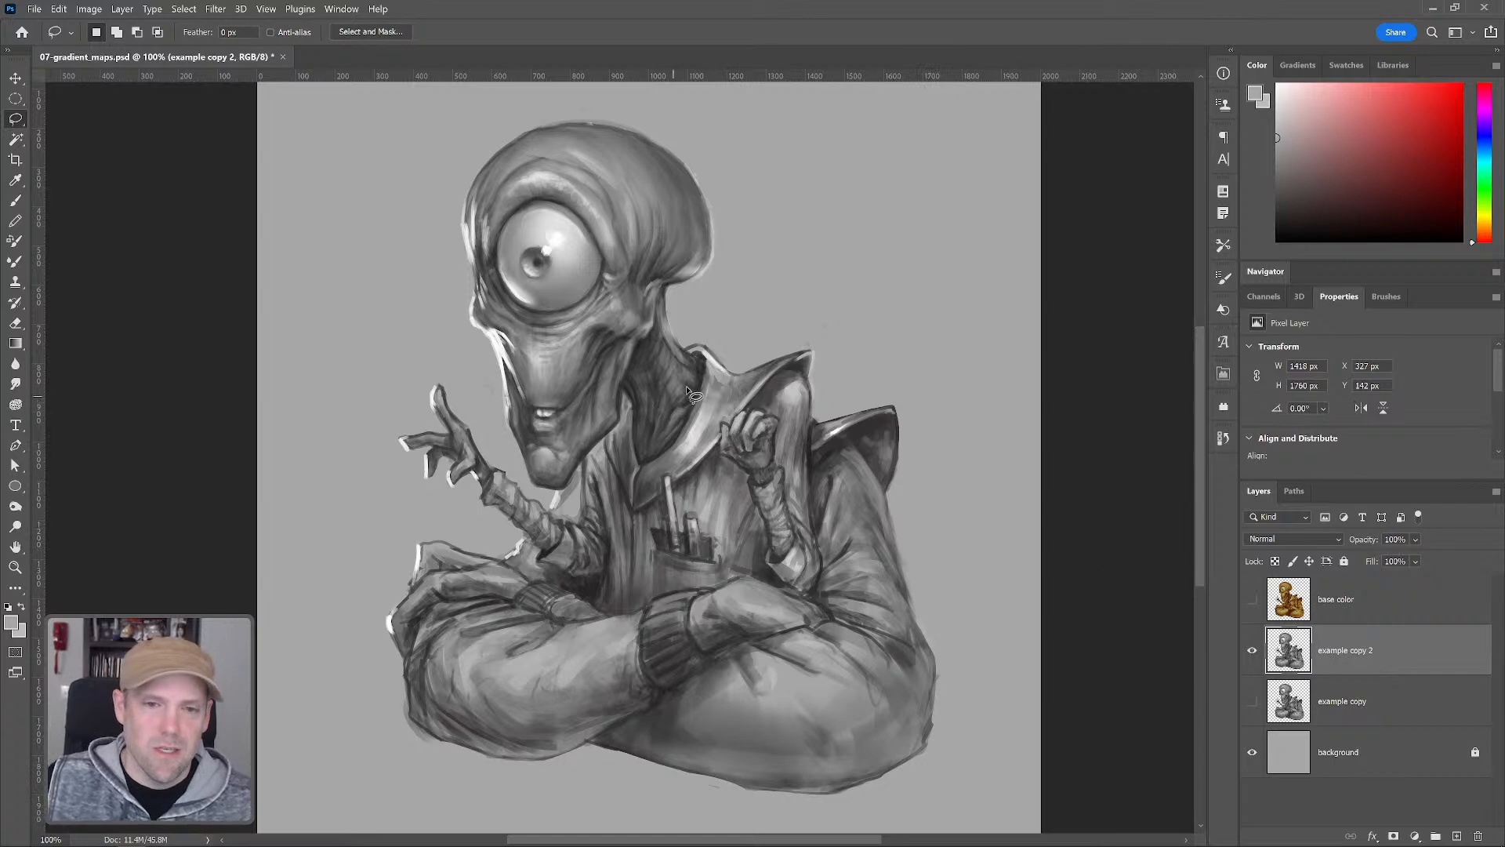
{"action": "mouse_move", "coordinate": [672, 324]}
{"action": "left_mouse_down"}
{"action": "mouse_move", "coordinate": [703, 364]}
{"action": "mouse_move", "coordinate": [698, 396]}
{"action": "mouse_move", "coordinate": [647, 467]}
{"action": "mouse_move", "coordinate": [623, 390]}
{"action": "mouse_move", "coordinate": [593, 449]}
{"action": "mouse_move", "coordinate": [396, 255]}
{"action": "mouse_move", "coordinate": [611, 59]}
{"action": "mouse_move", "coordinate": [733, 321]}
{"action": "mouse_move", "coordinate": [676, 331]}
{"action": "left_mouse_up"}
{"action": "mouse_move", "coordinate": [493, 459]}
{"action": "left_mouse_down"}
{"action": "mouse_move", "coordinate": [471, 496]}
{"action": "mouse_move", "coordinate": [413, 363]}
{"action": "mouse_move", "coordinate": [475, 429]}
{"action": "mouse_move", "coordinate": [471, 408]}
{"action": "left_mouse_up"}
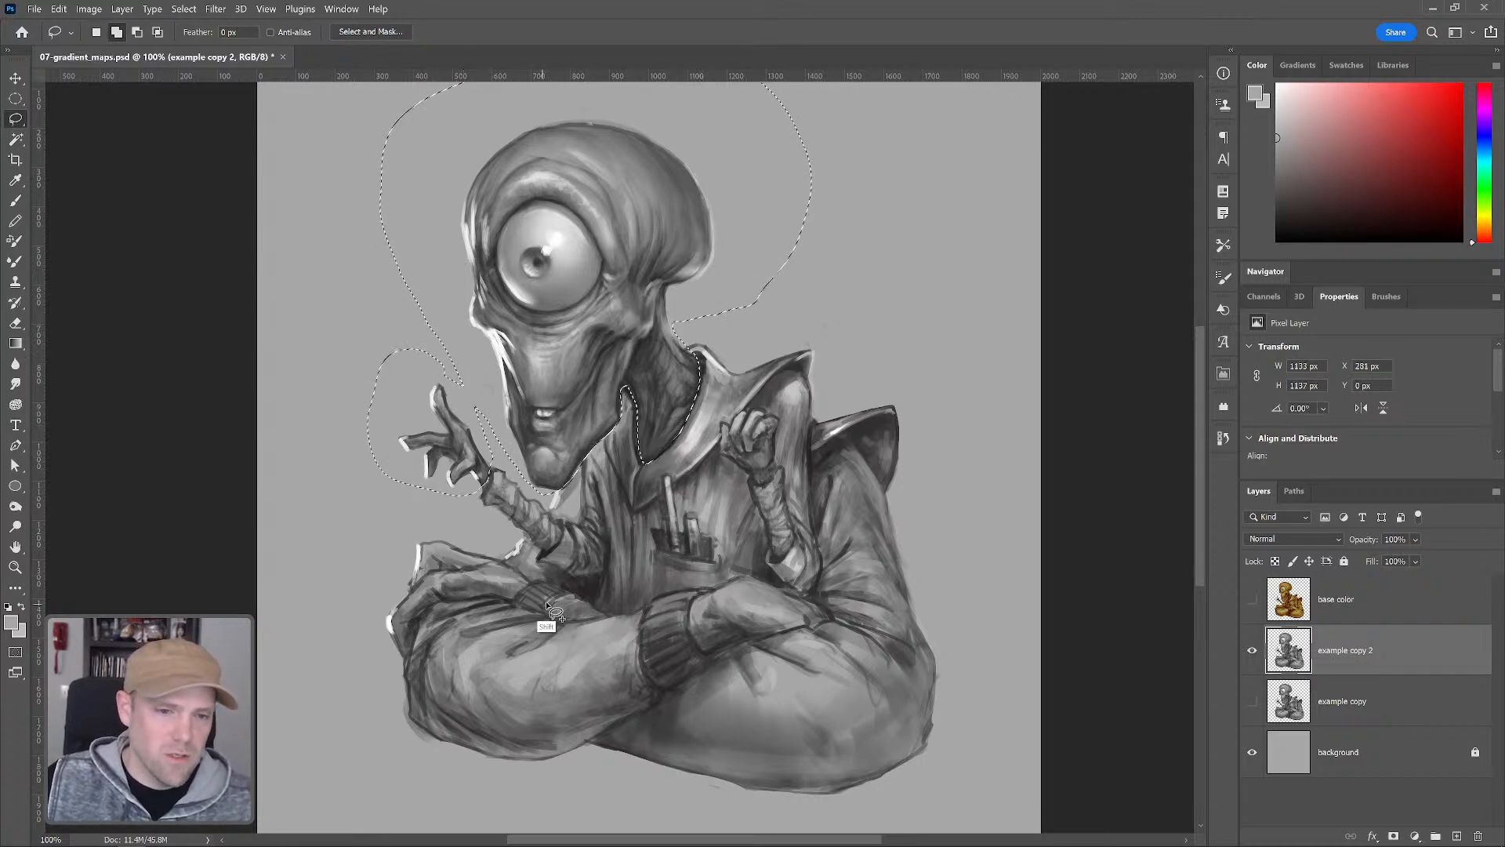
{"action": "mouse_move", "coordinate": [478, 549]}
{"action": "left_mouse_down"}
{"action": "mouse_move", "coordinate": [414, 528]}
{"action": "mouse_move", "coordinate": [384, 588]}
{"action": "left_mouse_up"}
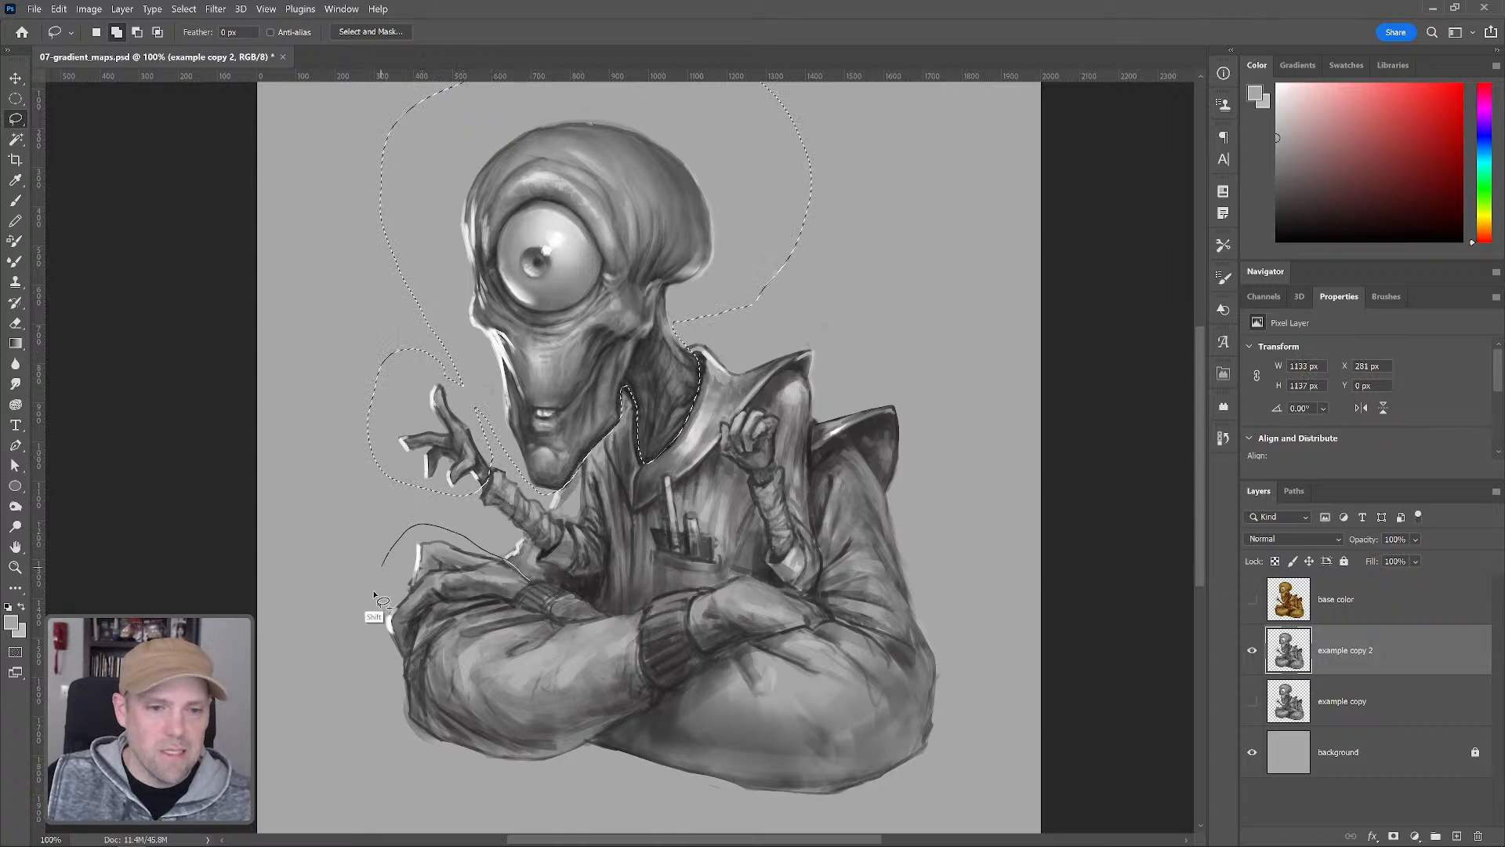
{"action": "mouse_move", "coordinate": [396, 665]}
{"action": "left_mouse_down"}
{"action": "mouse_move", "coordinate": [435, 605]}
{"action": "mouse_move", "coordinate": [536, 587]}
{"action": "left_mouse_up"}
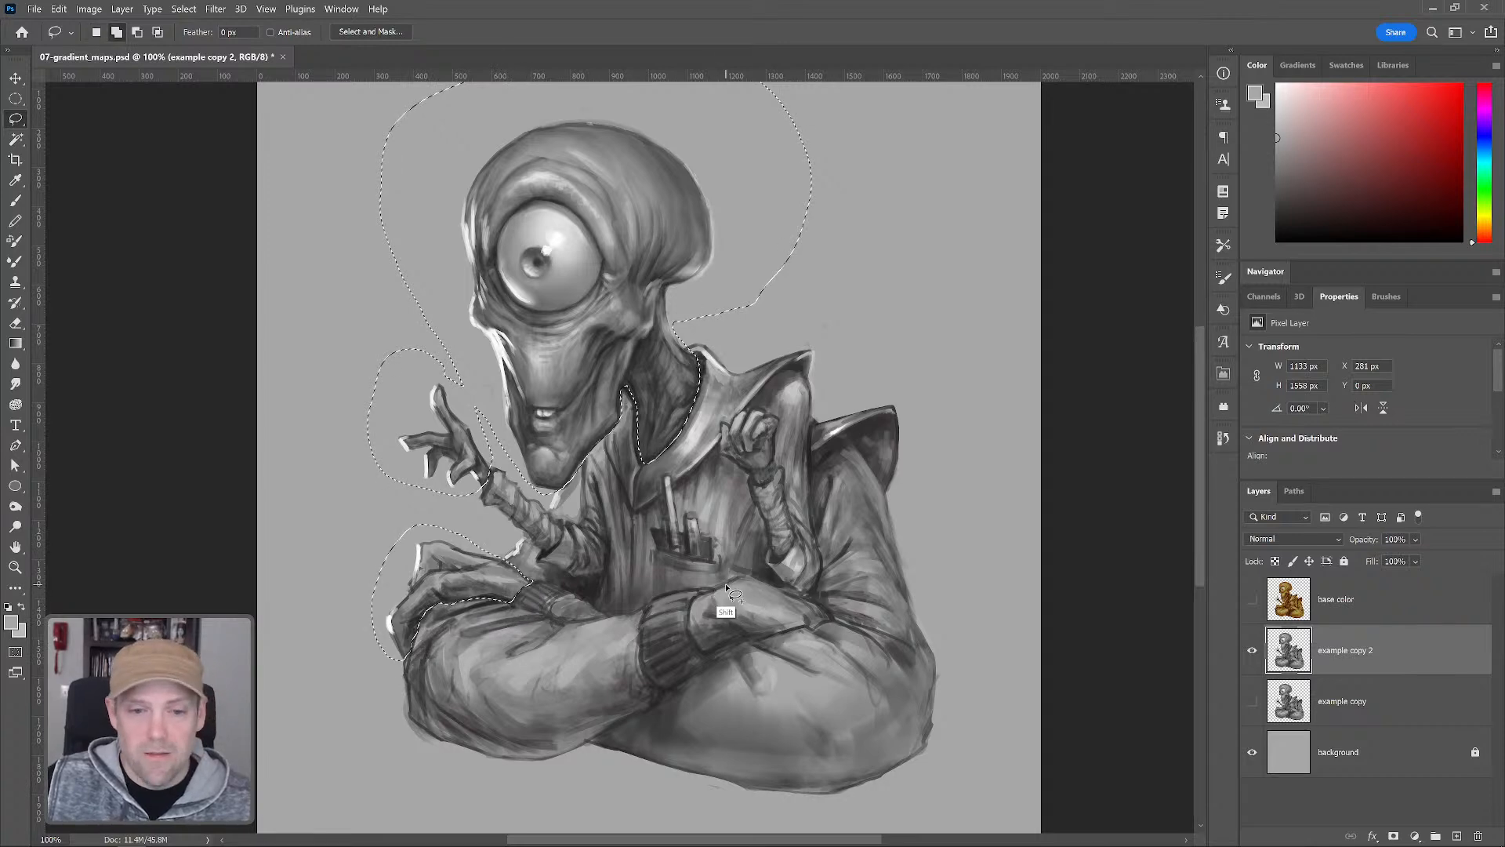
{"action": "mouse_move", "coordinate": [711, 601]}
{"action": "left_mouse_down"}
{"action": "mouse_move", "coordinate": [690, 624]}
{"action": "mouse_move", "coordinate": [711, 653]}
{"action": "mouse_move", "coordinate": [823, 641]}
{"action": "mouse_move", "coordinate": [811, 607]}
{"action": "mouse_move", "coordinate": [776, 590]}
{"action": "mouse_move", "coordinate": [745, 582]}
{"action": "mouse_move", "coordinate": [710, 602]}
{"action": "left_mouse_up"}
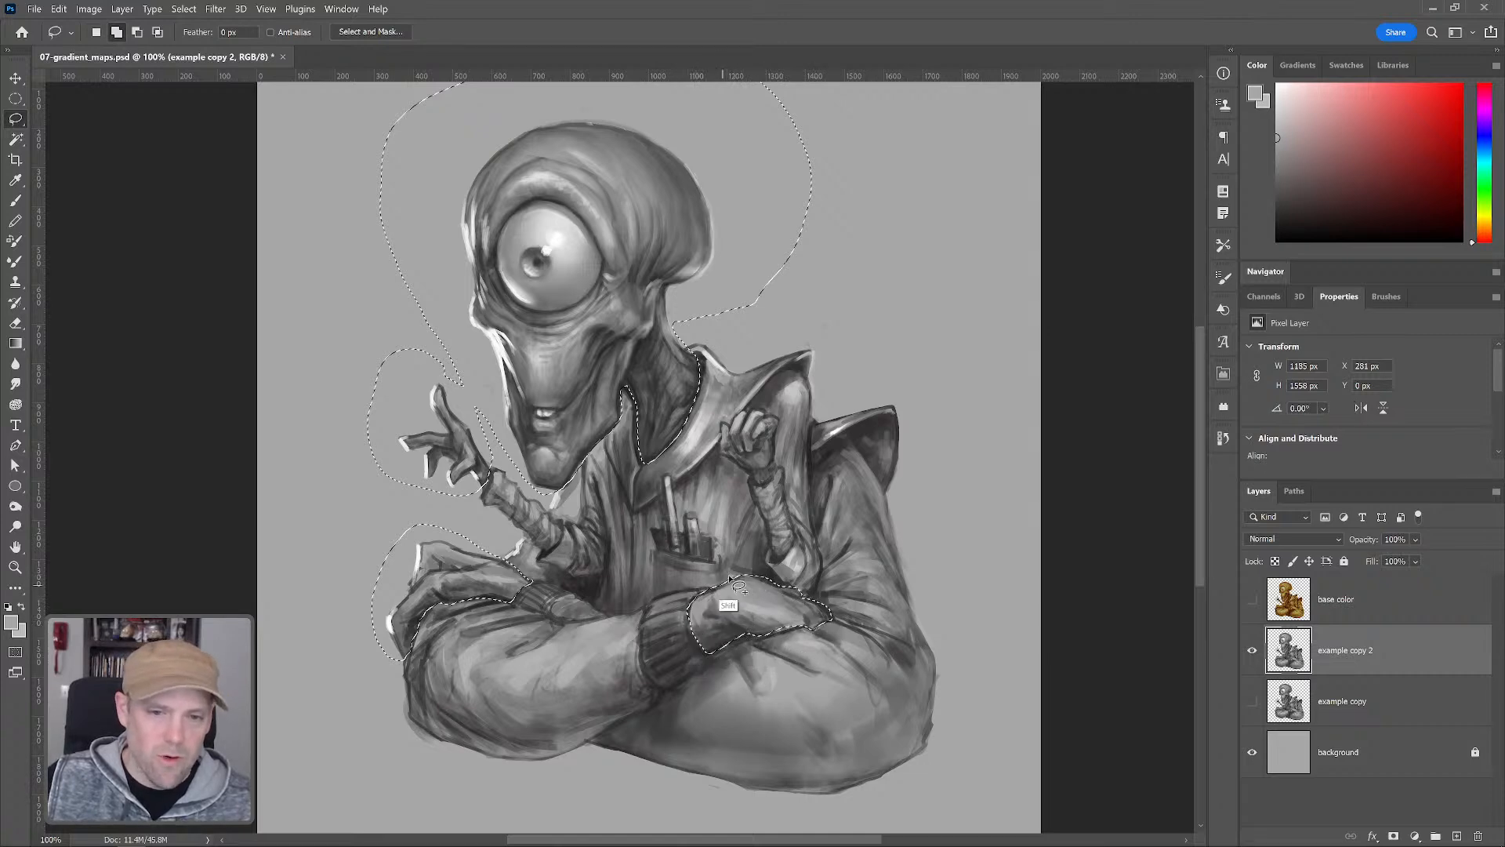
{"action": "mouse_move", "coordinate": [774, 457]}
{"action": "left_mouse_down"}
{"action": "mouse_move", "coordinate": [743, 471]}
{"action": "mouse_move", "coordinate": [719, 430]}
{"action": "mouse_move", "coordinate": [762, 416]}
{"action": "mouse_move", "coordinate": [780, 430]}
{"action": "mouse_move", "coordinate": [780, 470]}
{"action": "left_mouse_up"}
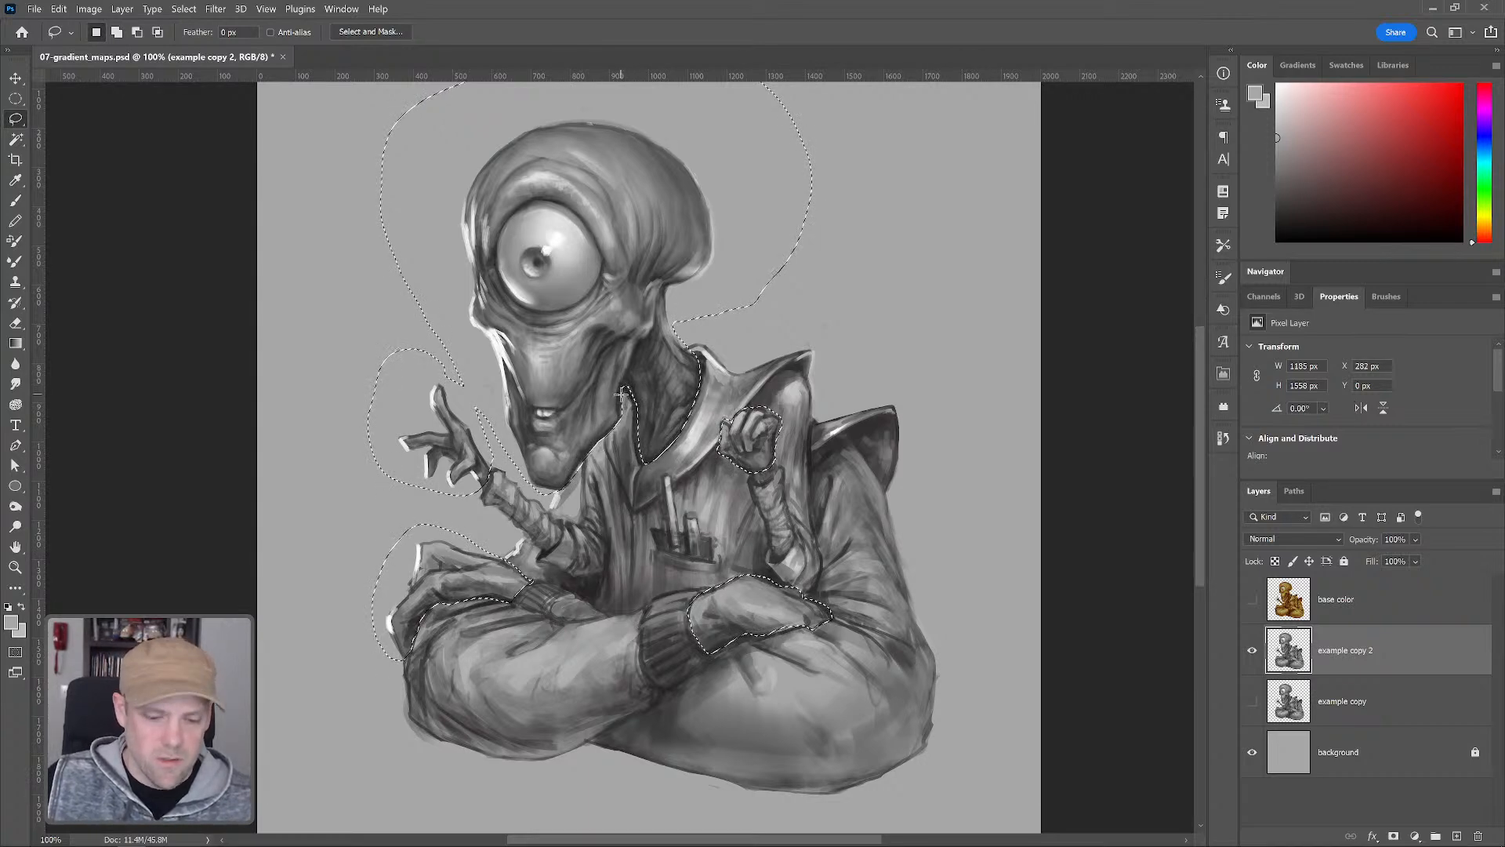
{"action": "left_click_drag", "start_coordinate": [620, 394], "coordinate": [619, 394]}
{"action": "key", "text": "alt"}
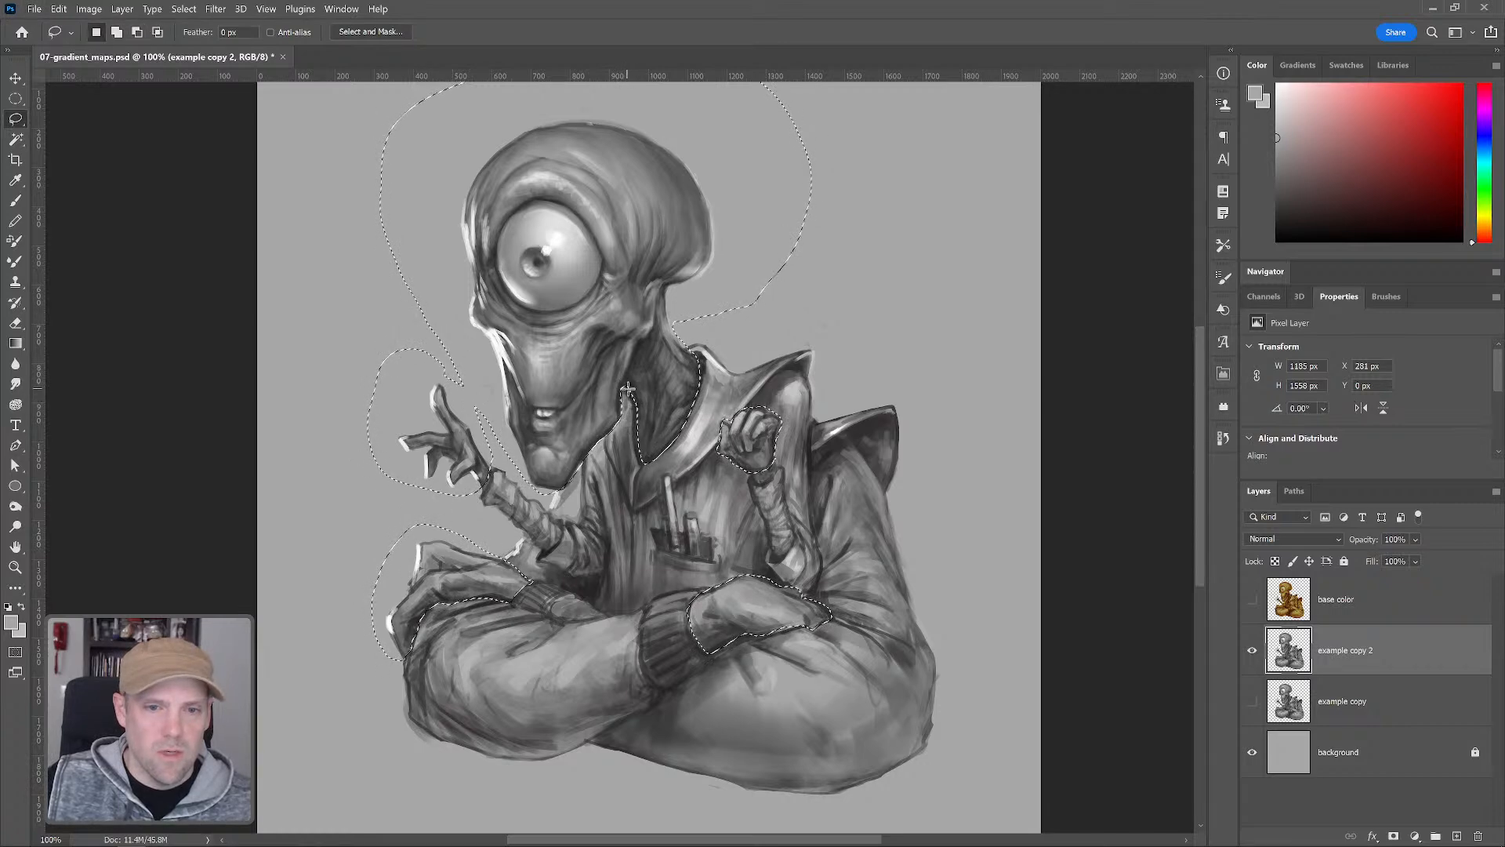
{"action": "key", "text": "shift"}
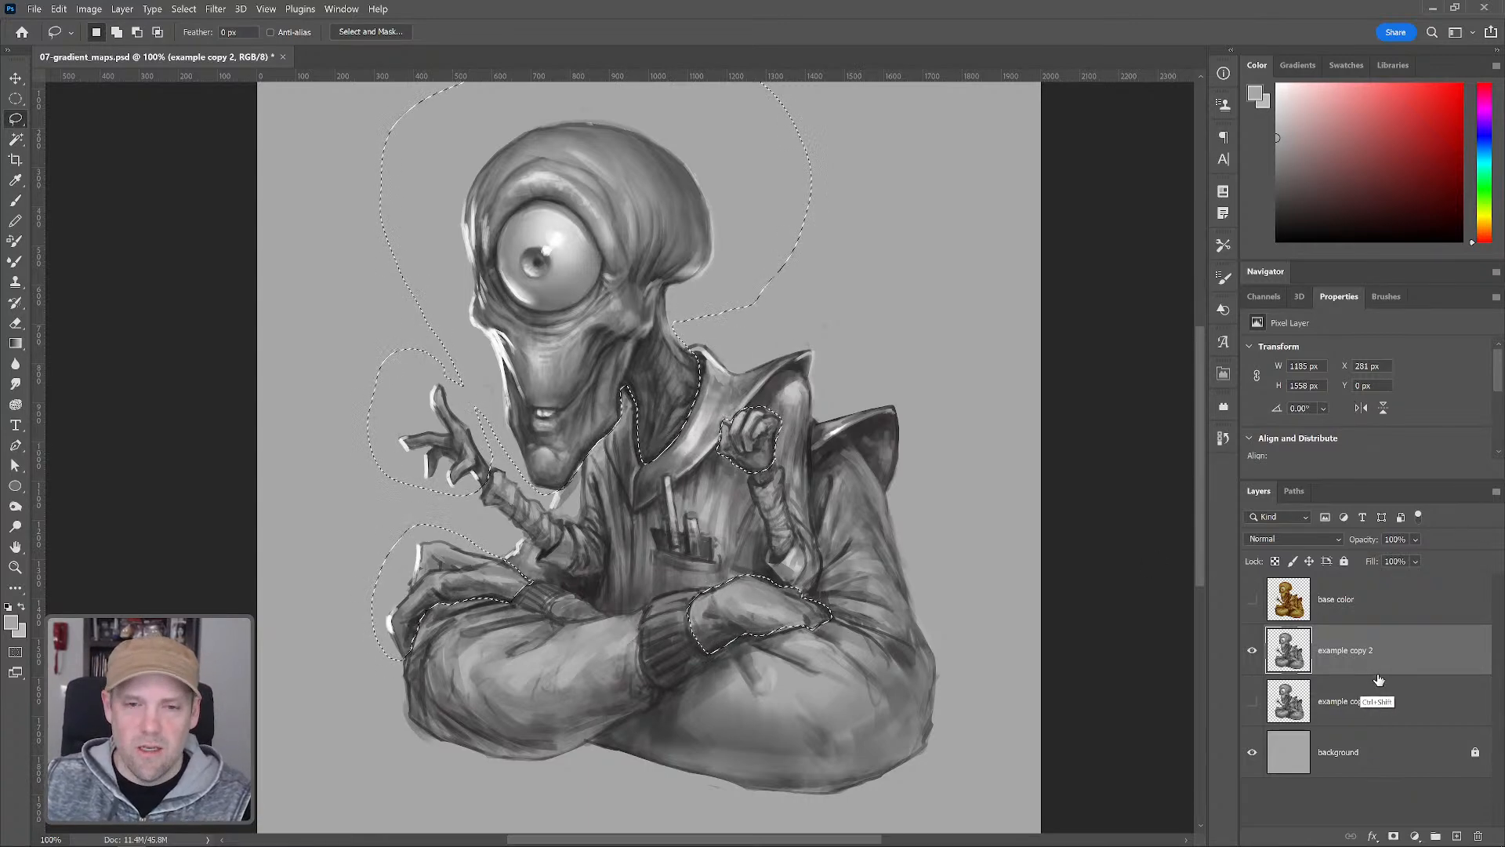
Cut the selected head, neck and hands to a new layer and toggle its visibility to check
{"action": "key", "text": "ctrl+j"}
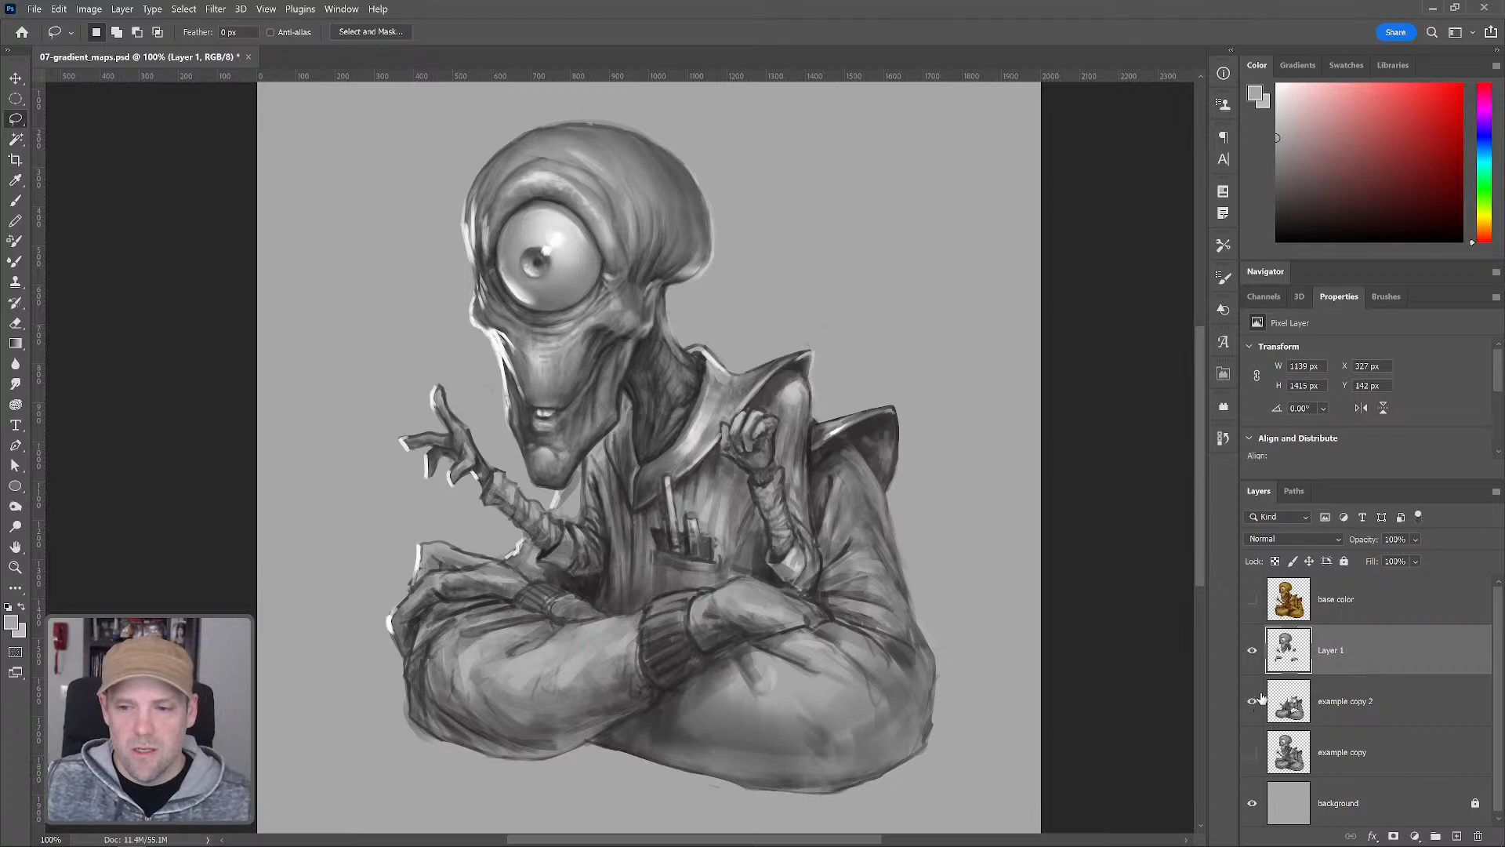
{"action": "left_click", "coordinate": [1252, 650]}
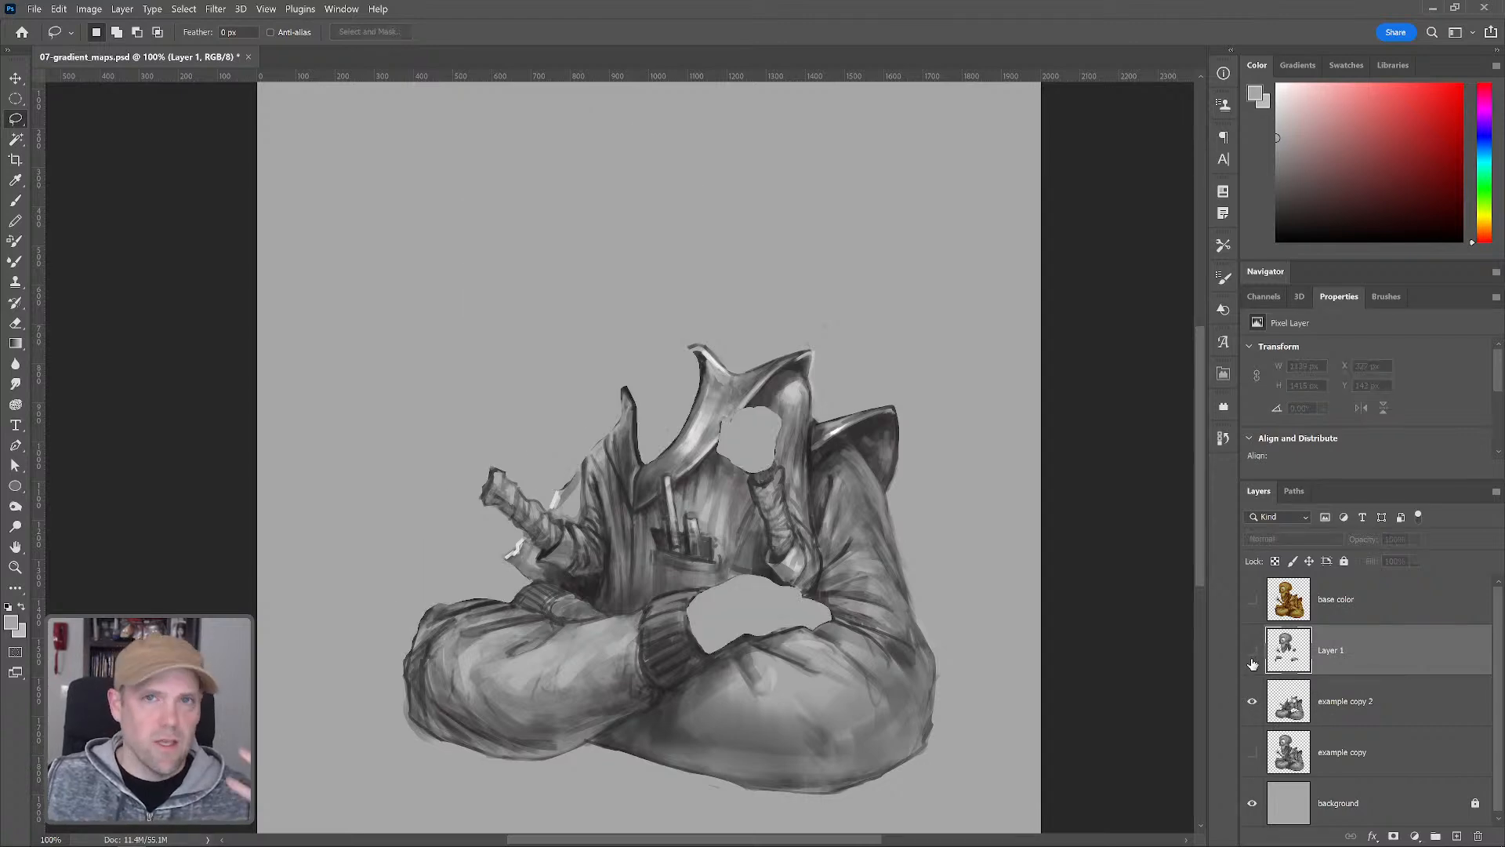
{"action": "left_click", "coordinate": [1251, 651]}
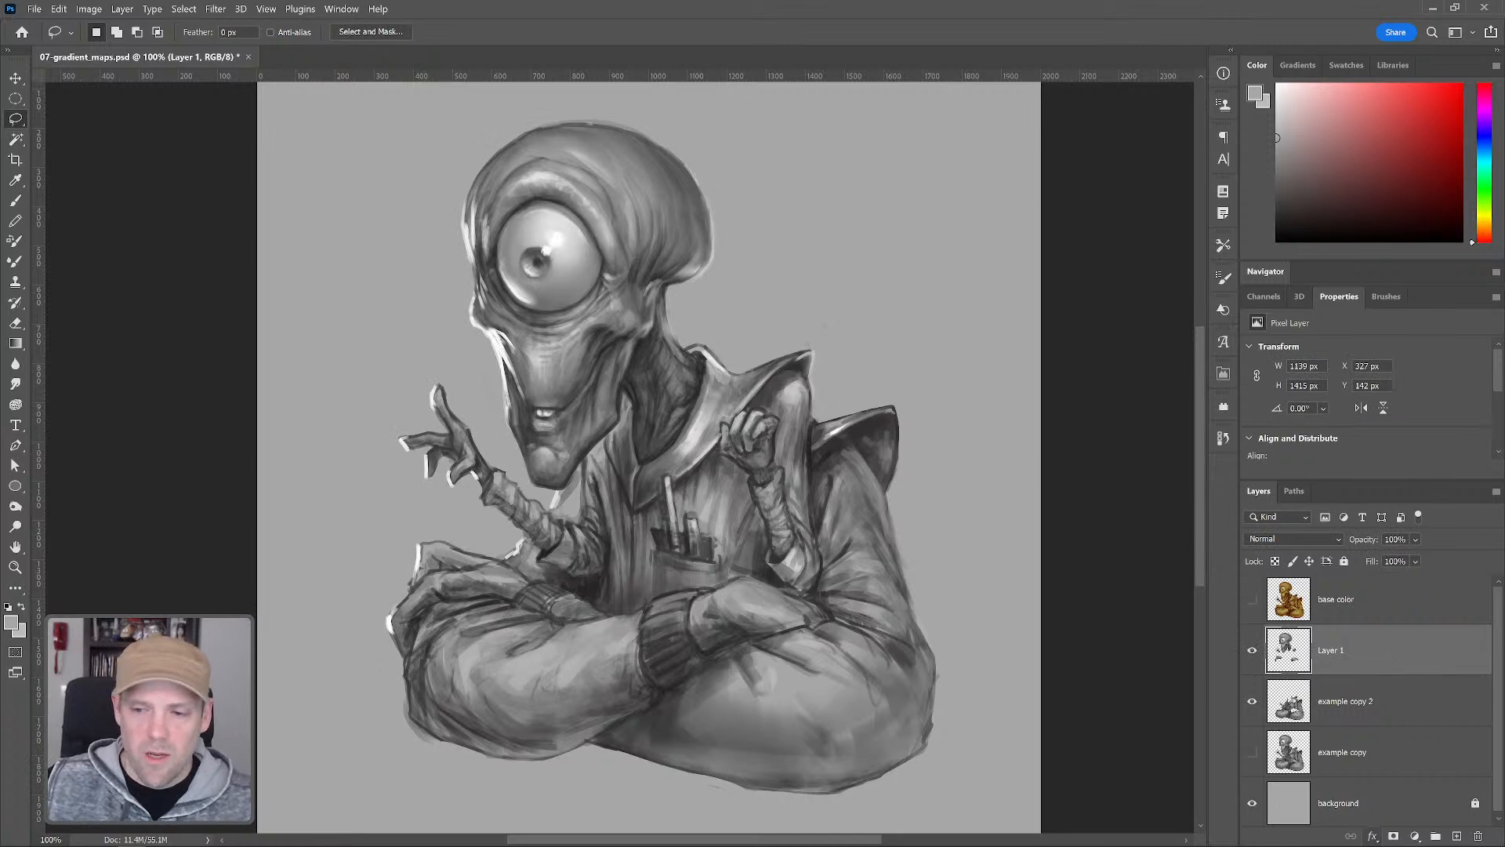
Add a gradient map adjustment layer above Layer 1 and clip it to Layer 1
{"action": "left_click", "coordinate": [1415, 836]}
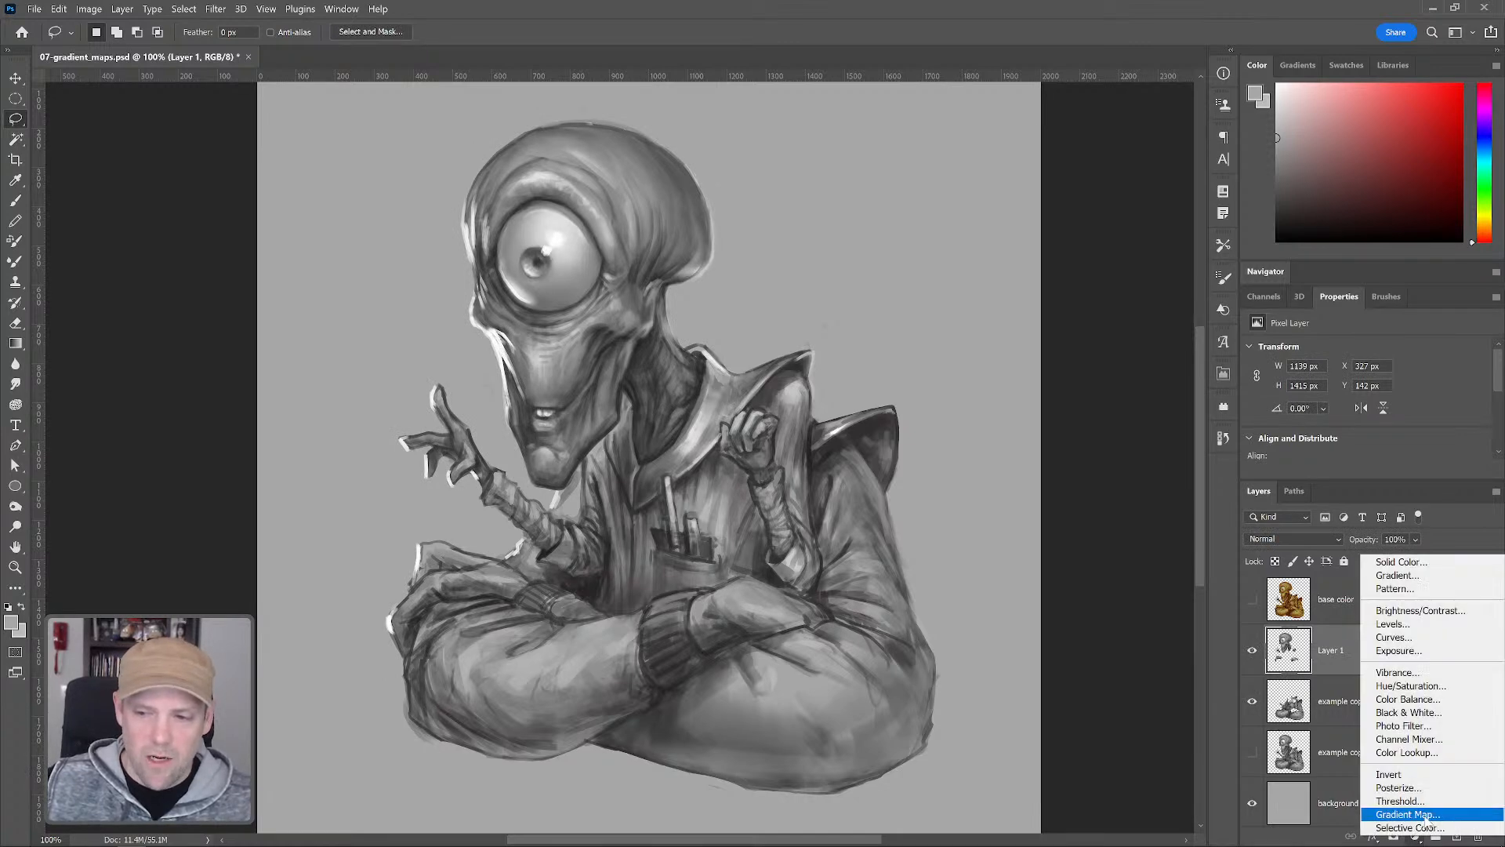
{"action": "left_click", "coordinate": [1430, 815]}
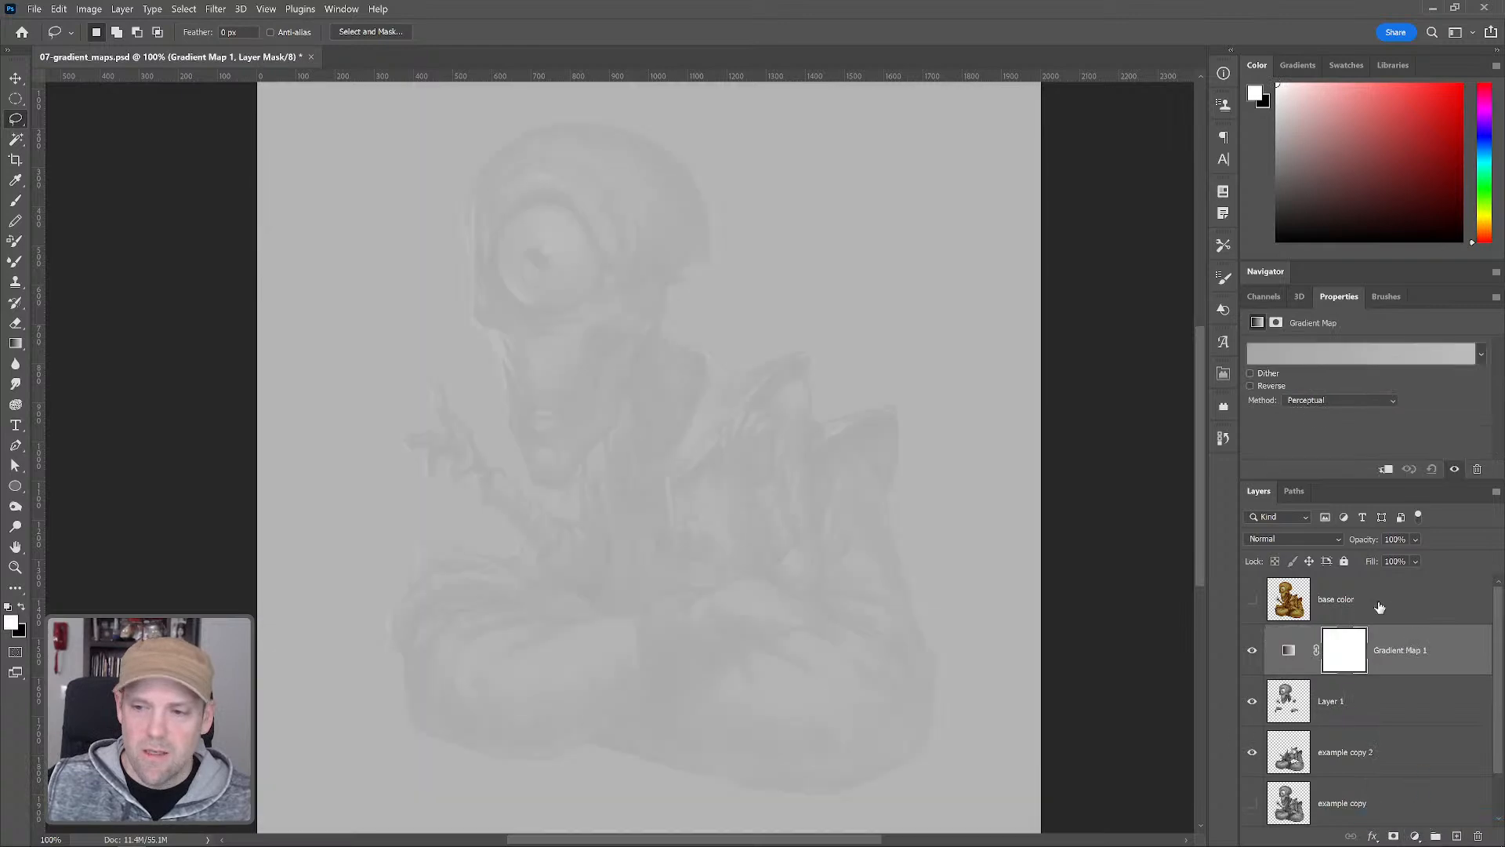
{"action": "left_click", "coordinate": [1330, 674], "text": "alt"}
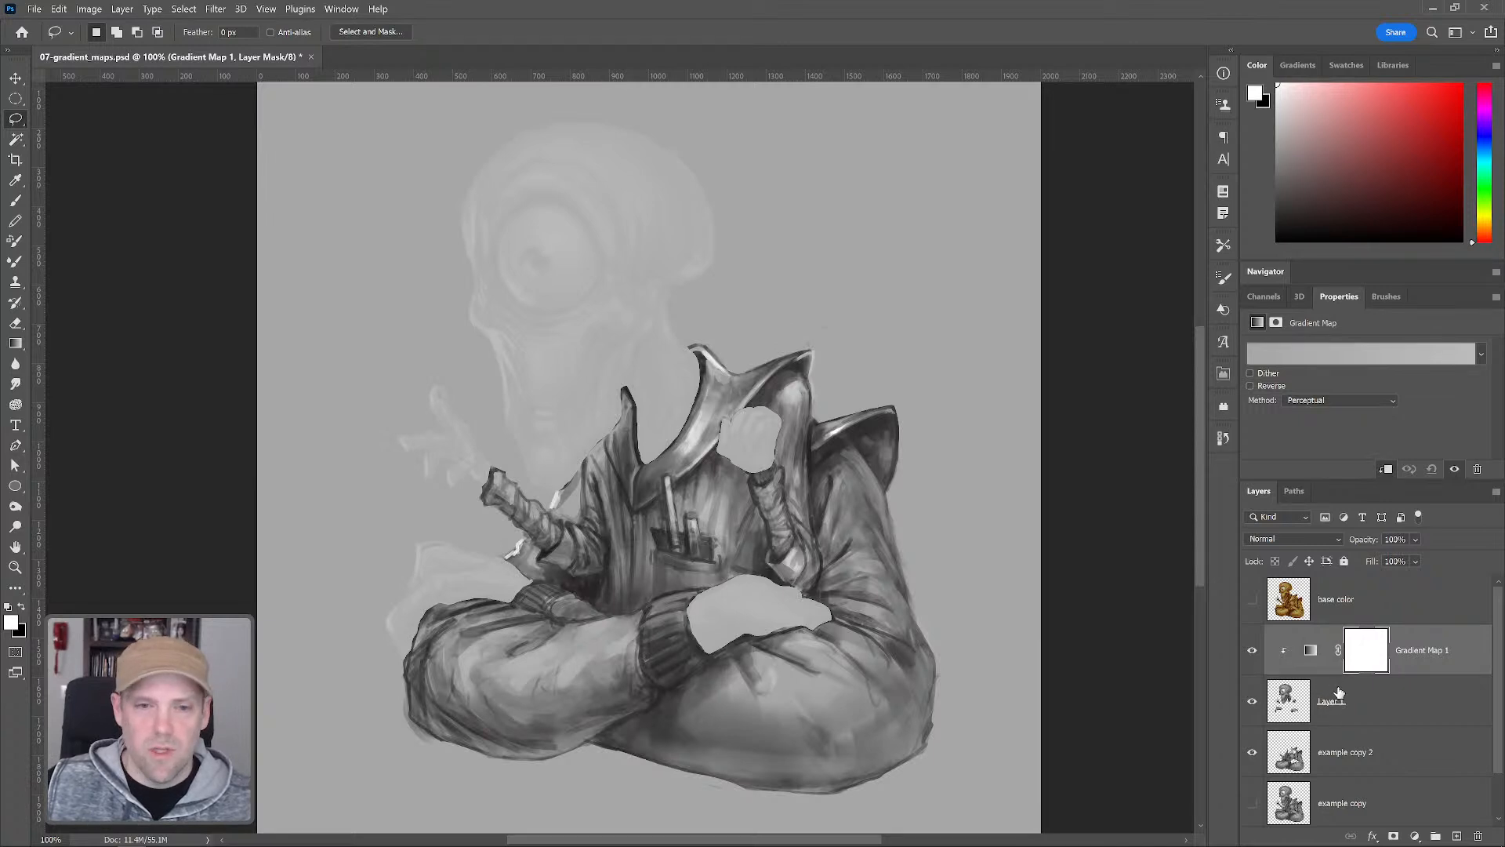
Open the gradient editor and add a stop at 5% colored very dark brown 1d0c05
{"action": "left_click", "coordinate": [1277, 352]}
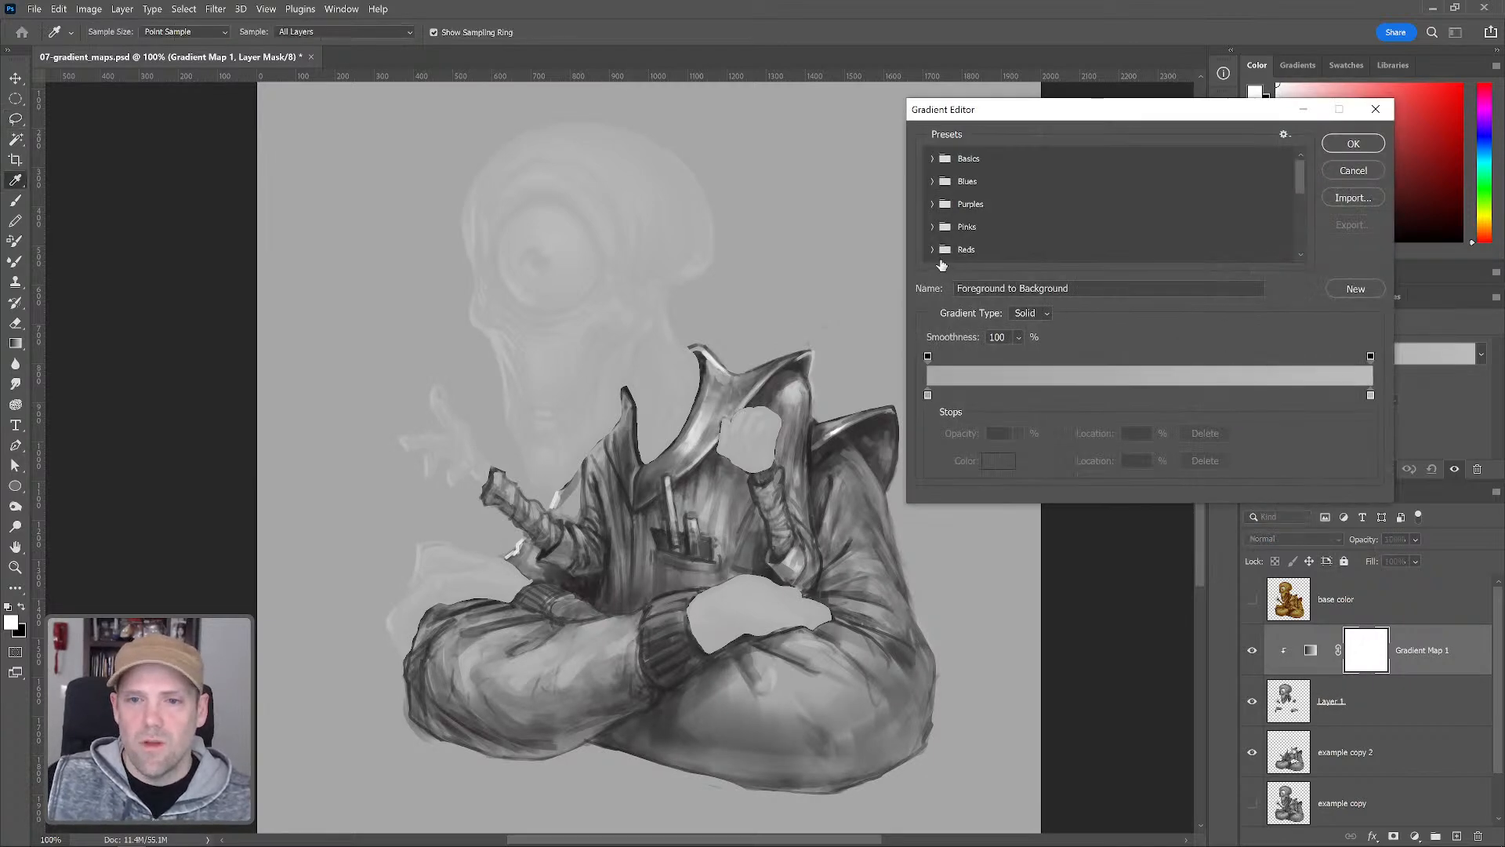
{"action": "left_click", "coordinate": [943, 395]}
{"action": "left_click_drag", "start_coordinate": [944, 395], "coordinate": [919, 487]}
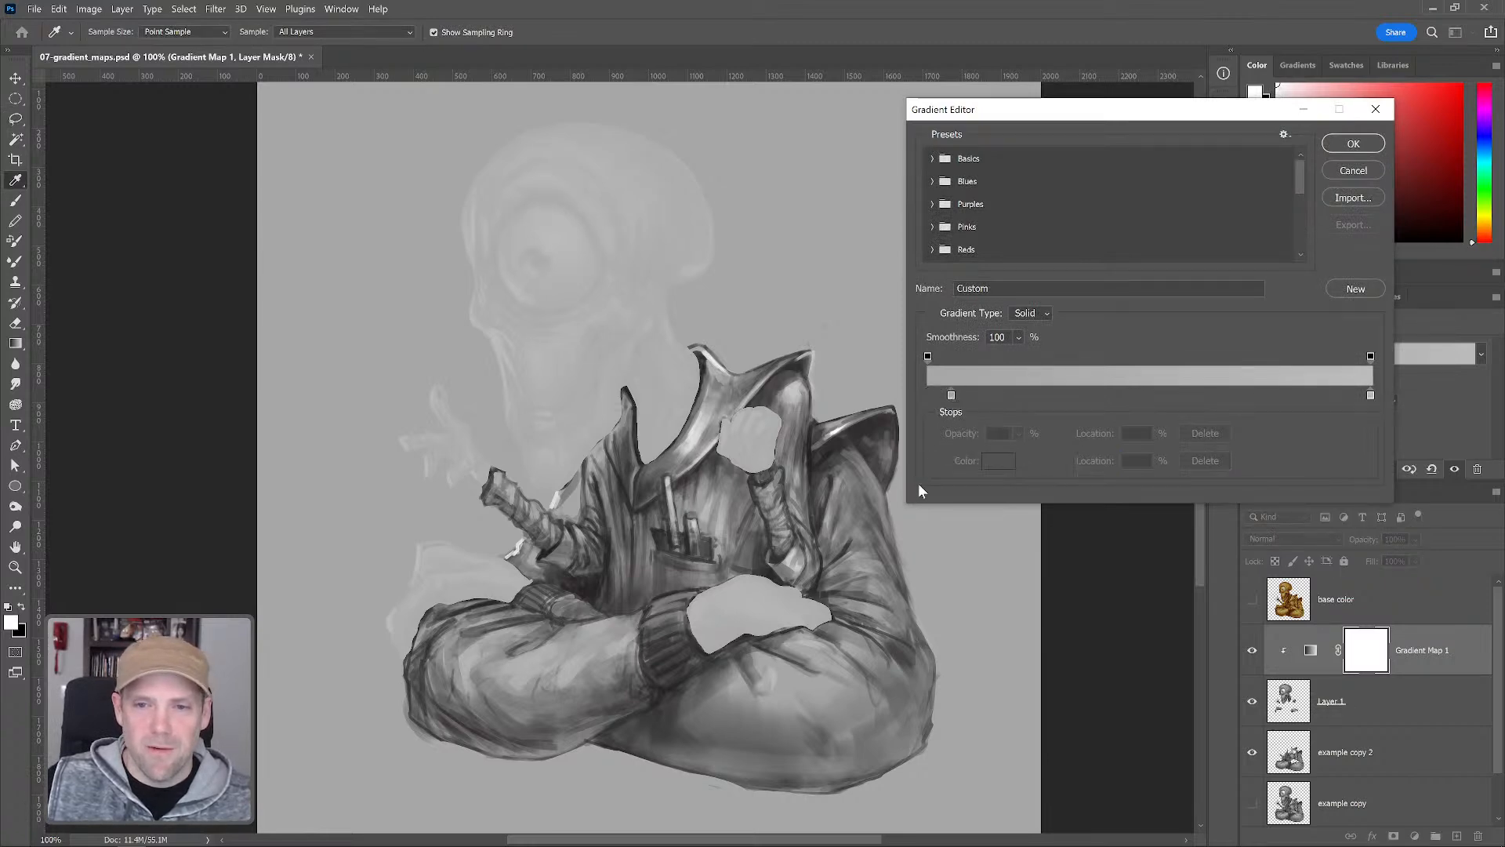
{"action": "left_click", "coordinate": [999, 461]}
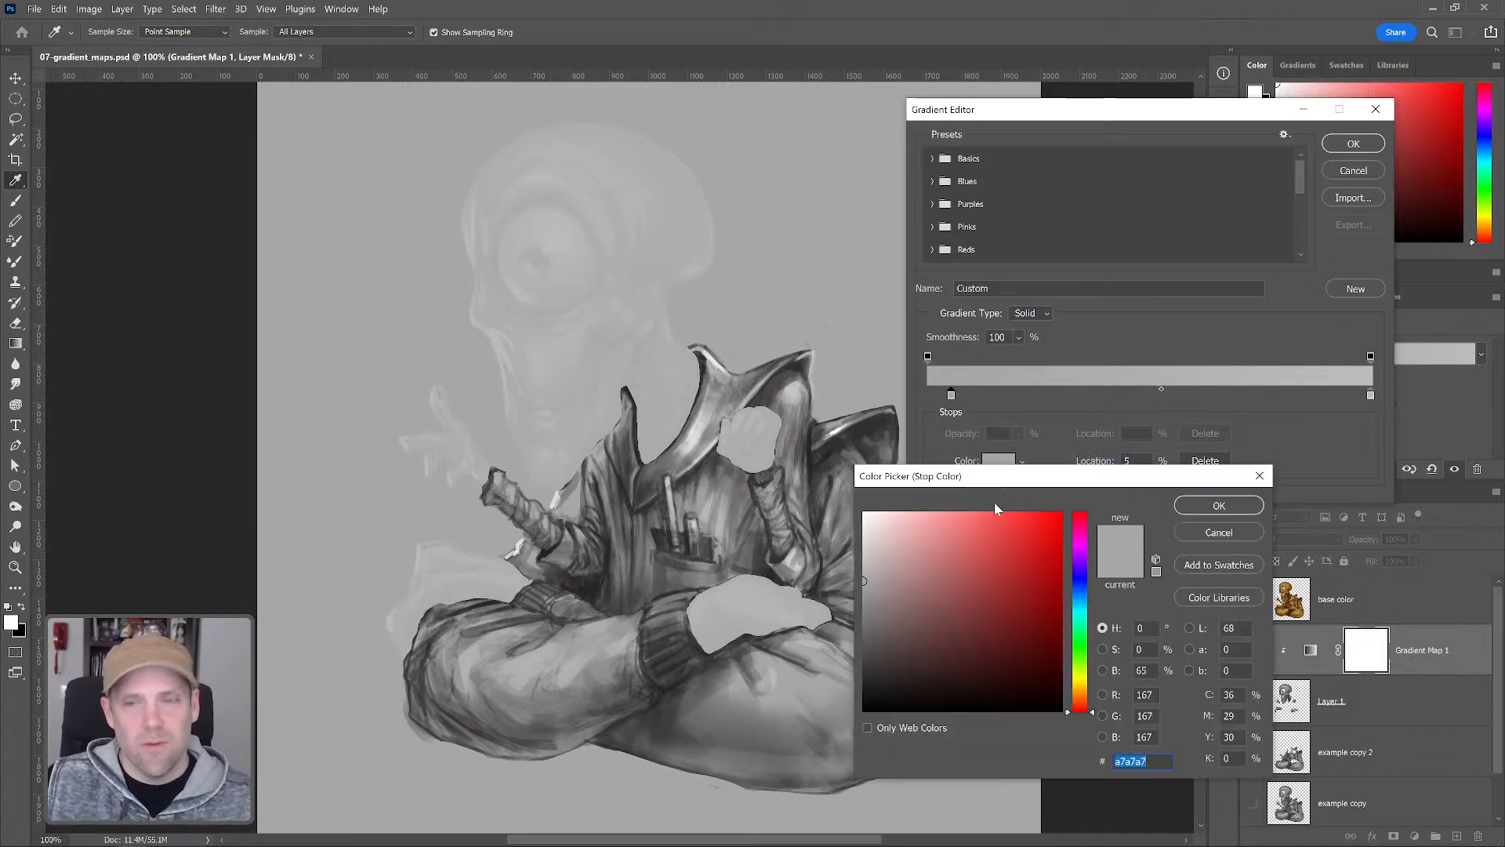
{"action": "left_click", "coordinate": [1045, 677]}
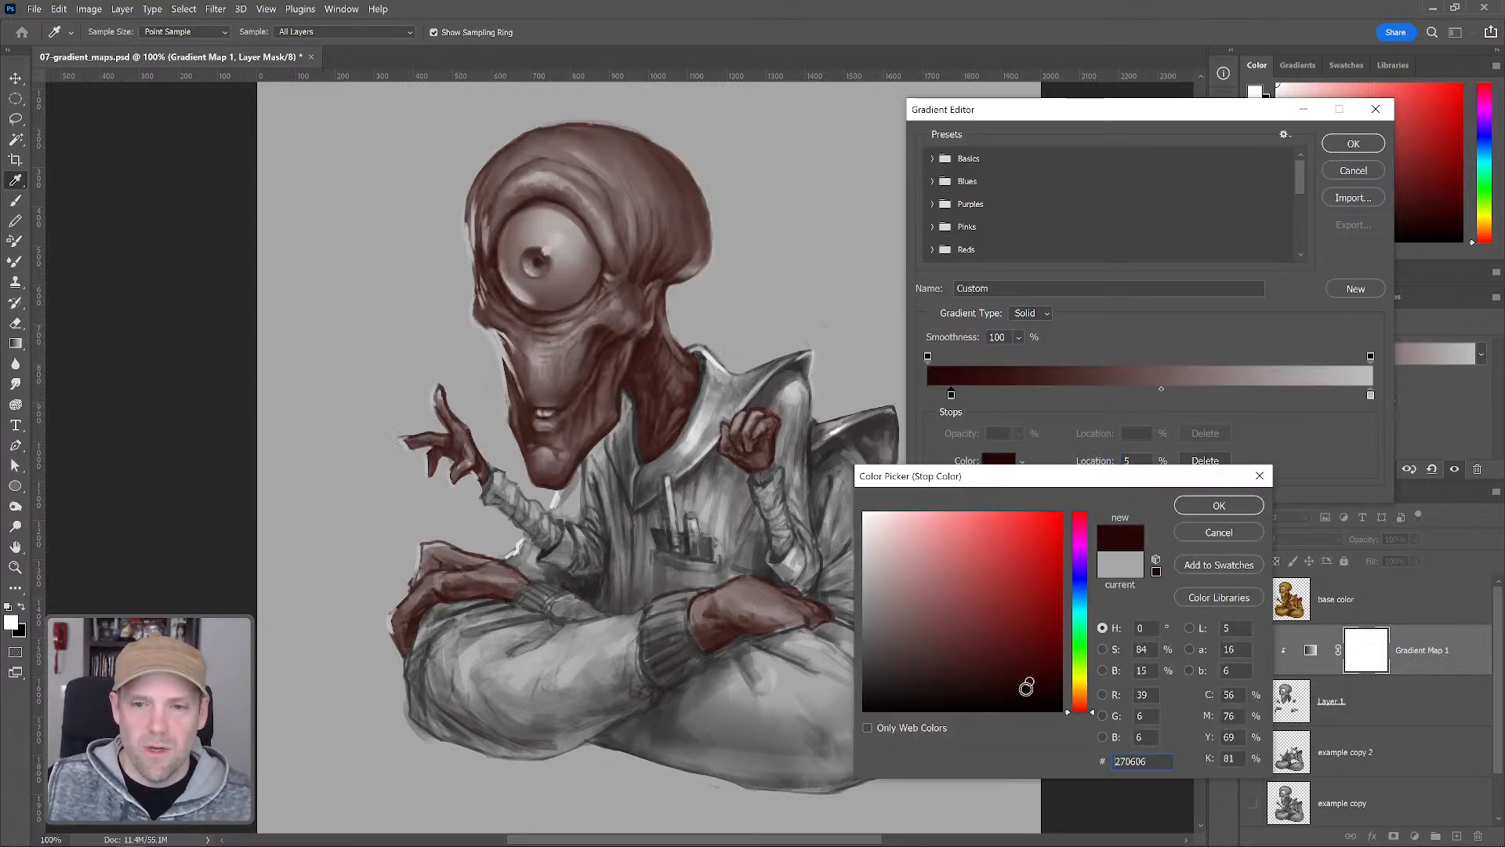
{"action": "left_click", "coordinate": [1025, 683]}
{"action": "left_click", "coordinate": [1080, 703]}
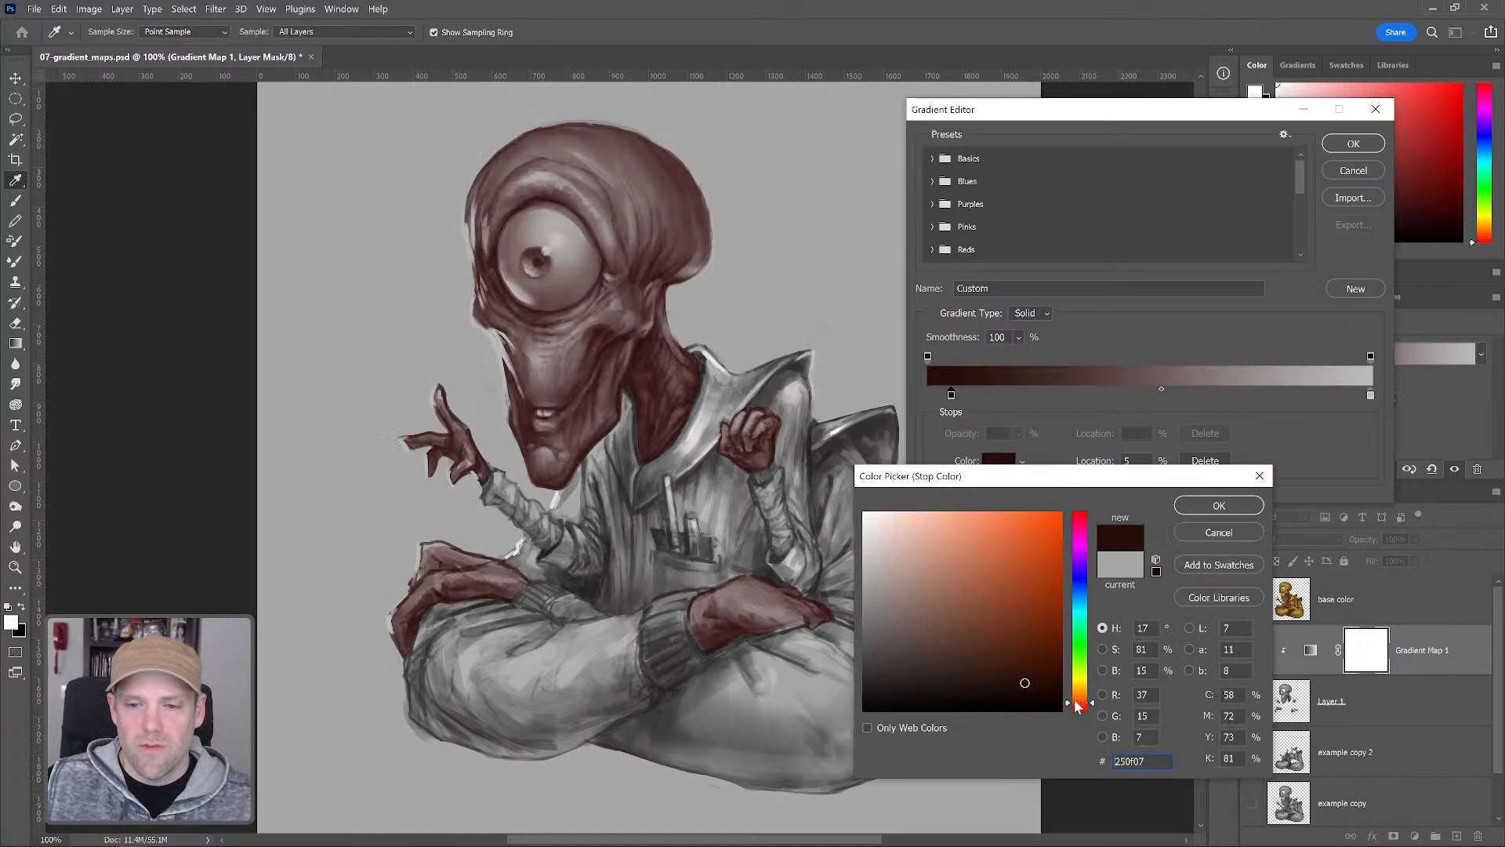
{"action": "left_click", "coordinate": [1026, 687]}
{"action": "left_click", "coordinate": [1029, 688]}
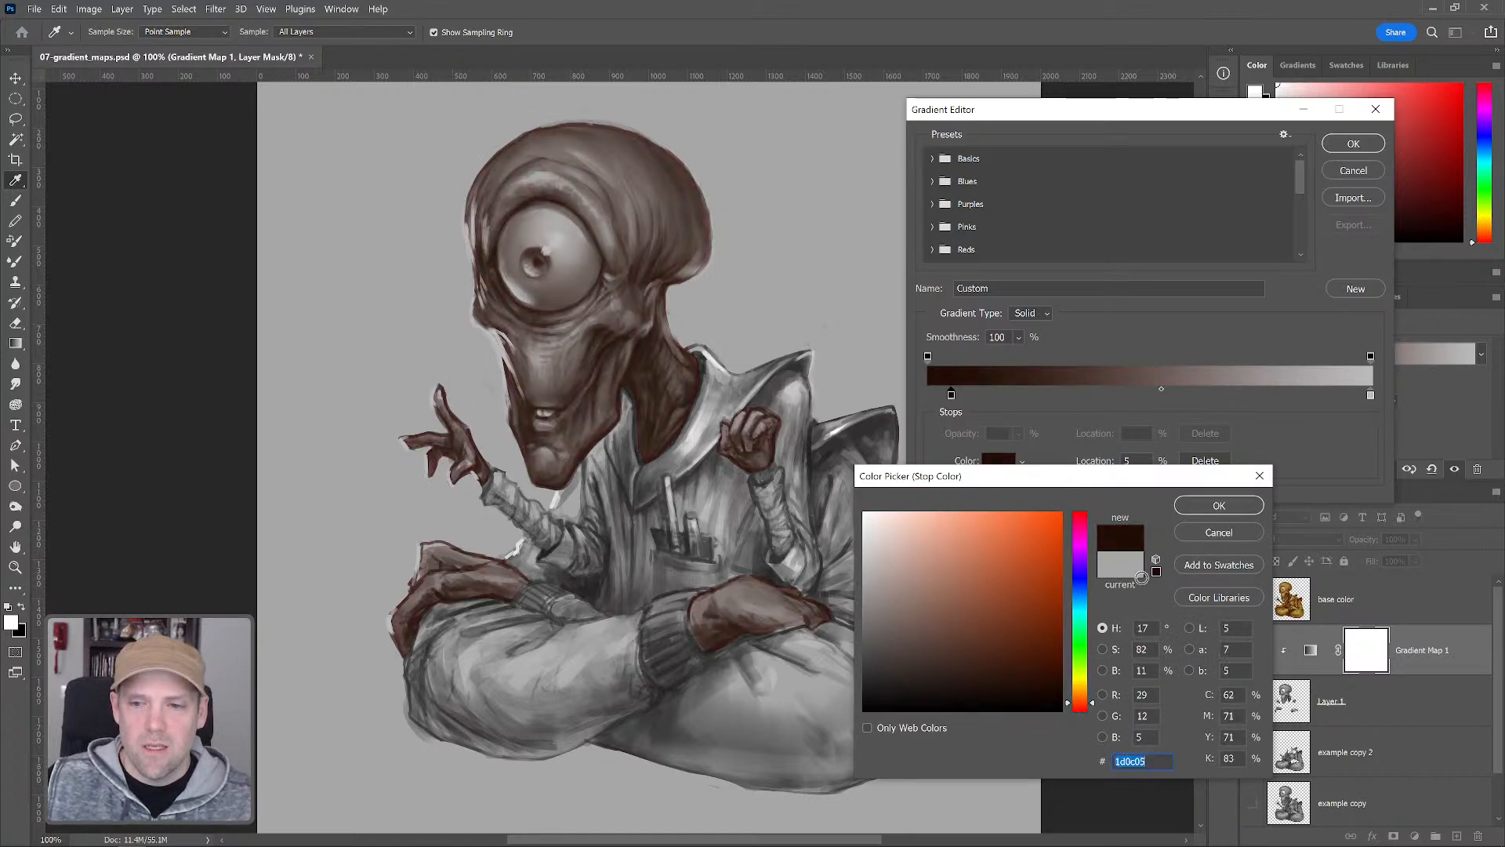
{"action": "left_click", "coordinate": [1219, 506]}
Add a dark green gradient stop at 16% with color 254a0f
{"action": "left_click", "coordinate": [997, 396]}
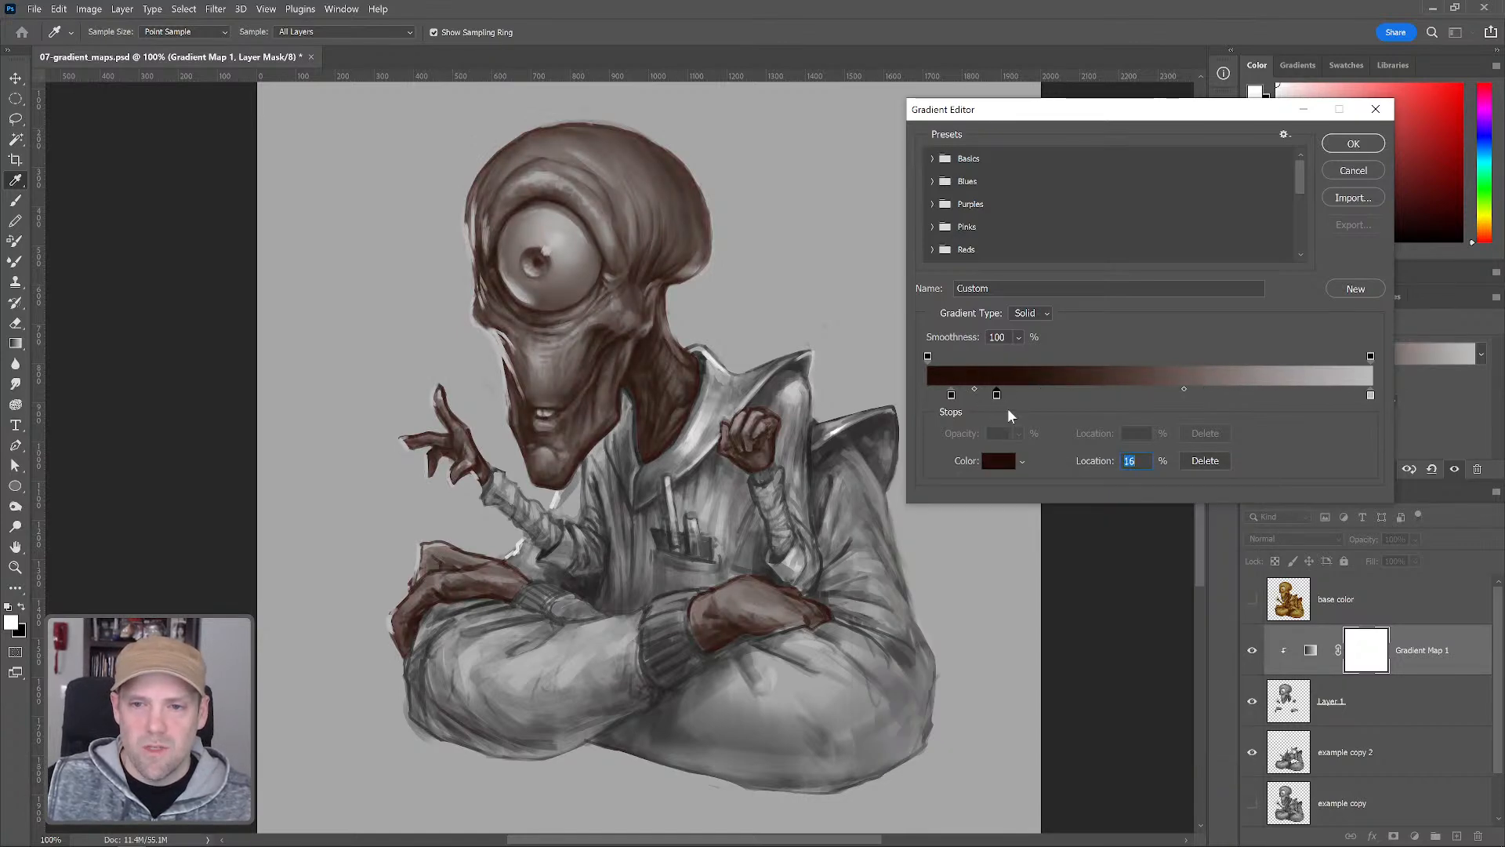
{"action": "left_click", "coordinate": [1000, 462]}
{"action": "left_click", "coordinate": [1068, 661]}
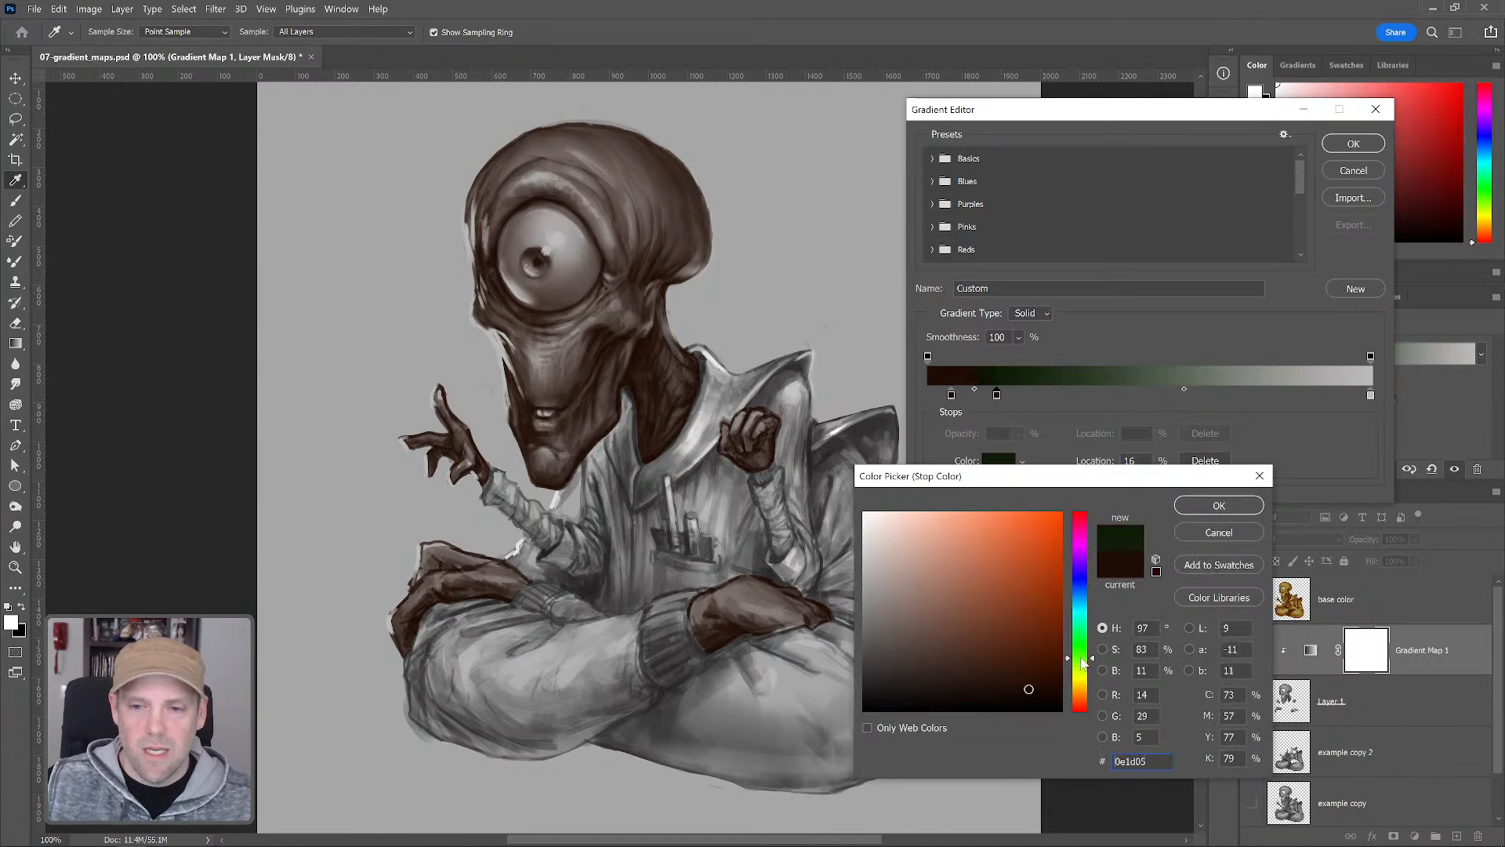
{"action": "left_click", "coordinate": [993, 636]}
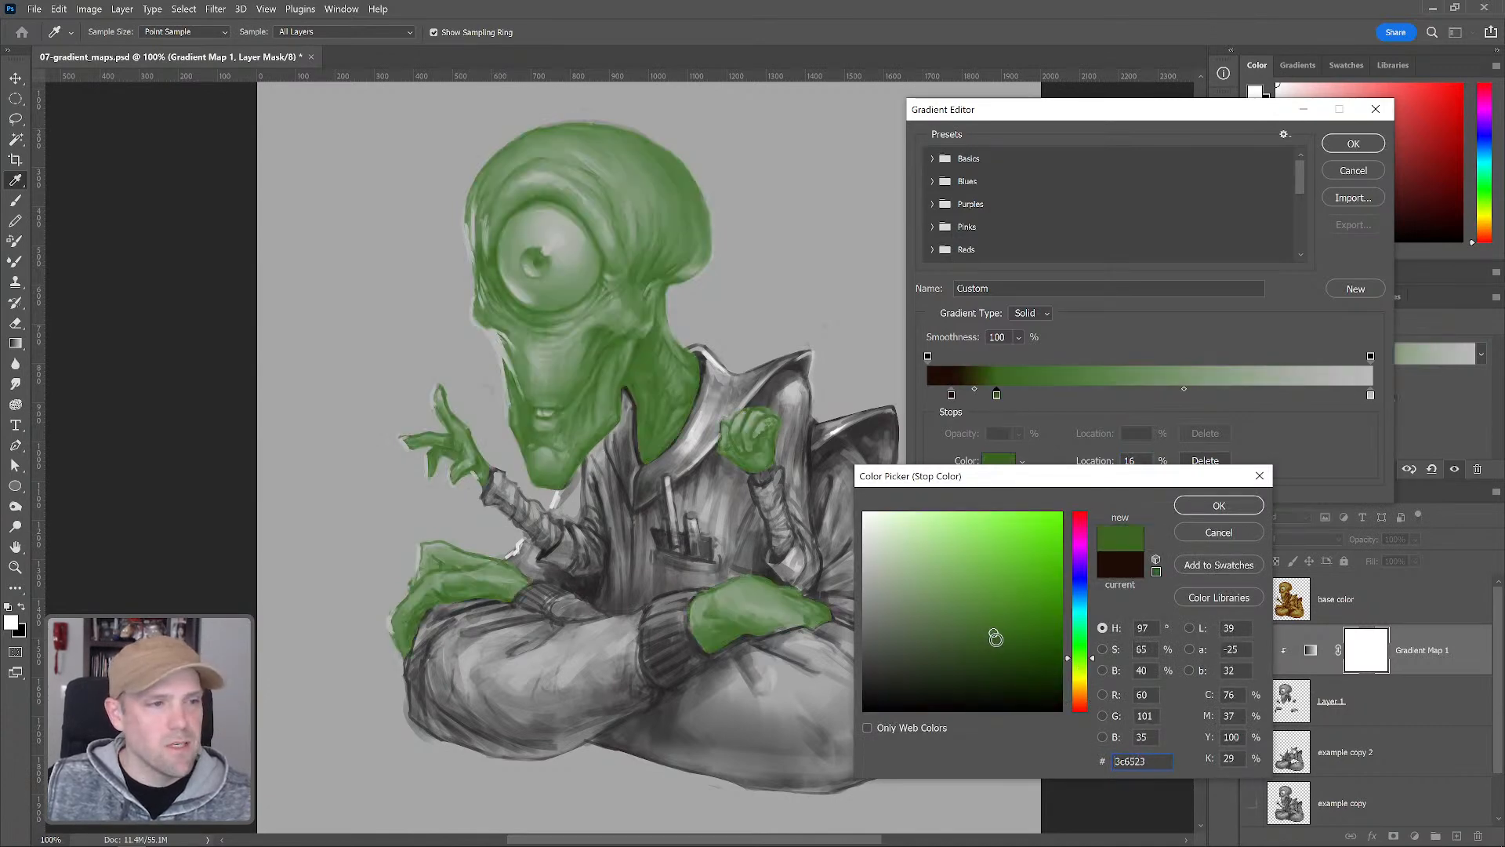
{"action": "left_click", "coordinate": [995, 626]}
{"action": "mouse_move", "coordinate": [1017, 667]}
{"action": "left_mouse_down"}
{"action": "mouse_move", "coordinate": [1024, 631]}
{"action": "mouse_move", "coordinate": [1022, 651]}
{"action": "left_mouse_up"}
{"action": "left_click", "coordinate": [1022, 656]}
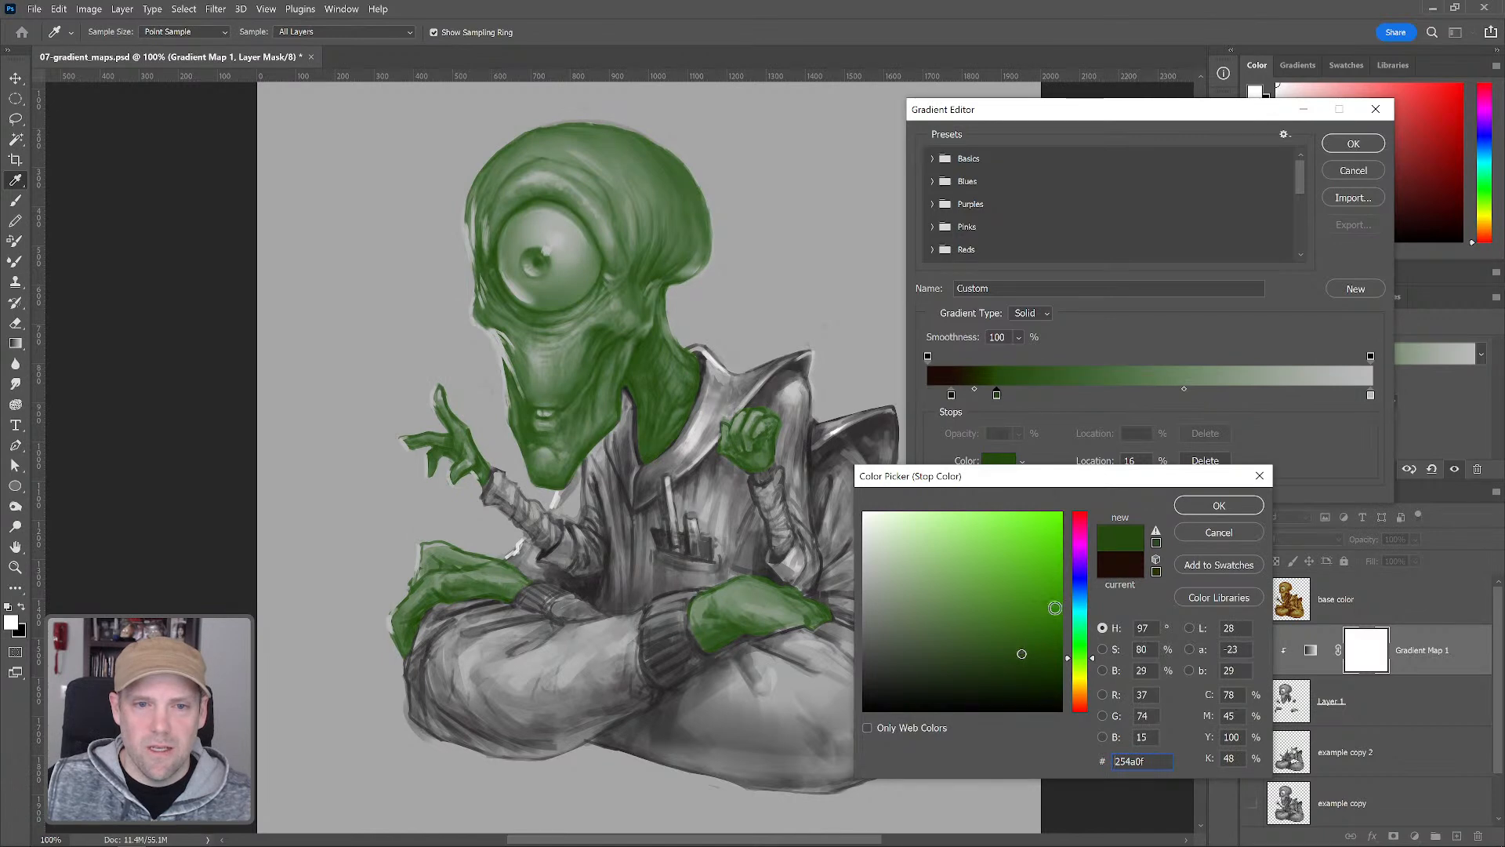
{"action": "left_click", "coordinate": [1219, 505]}
Add an olive green gradient stop at 30% with color 556517
{"action": "left_click", "coordinate": [1062, 394]}
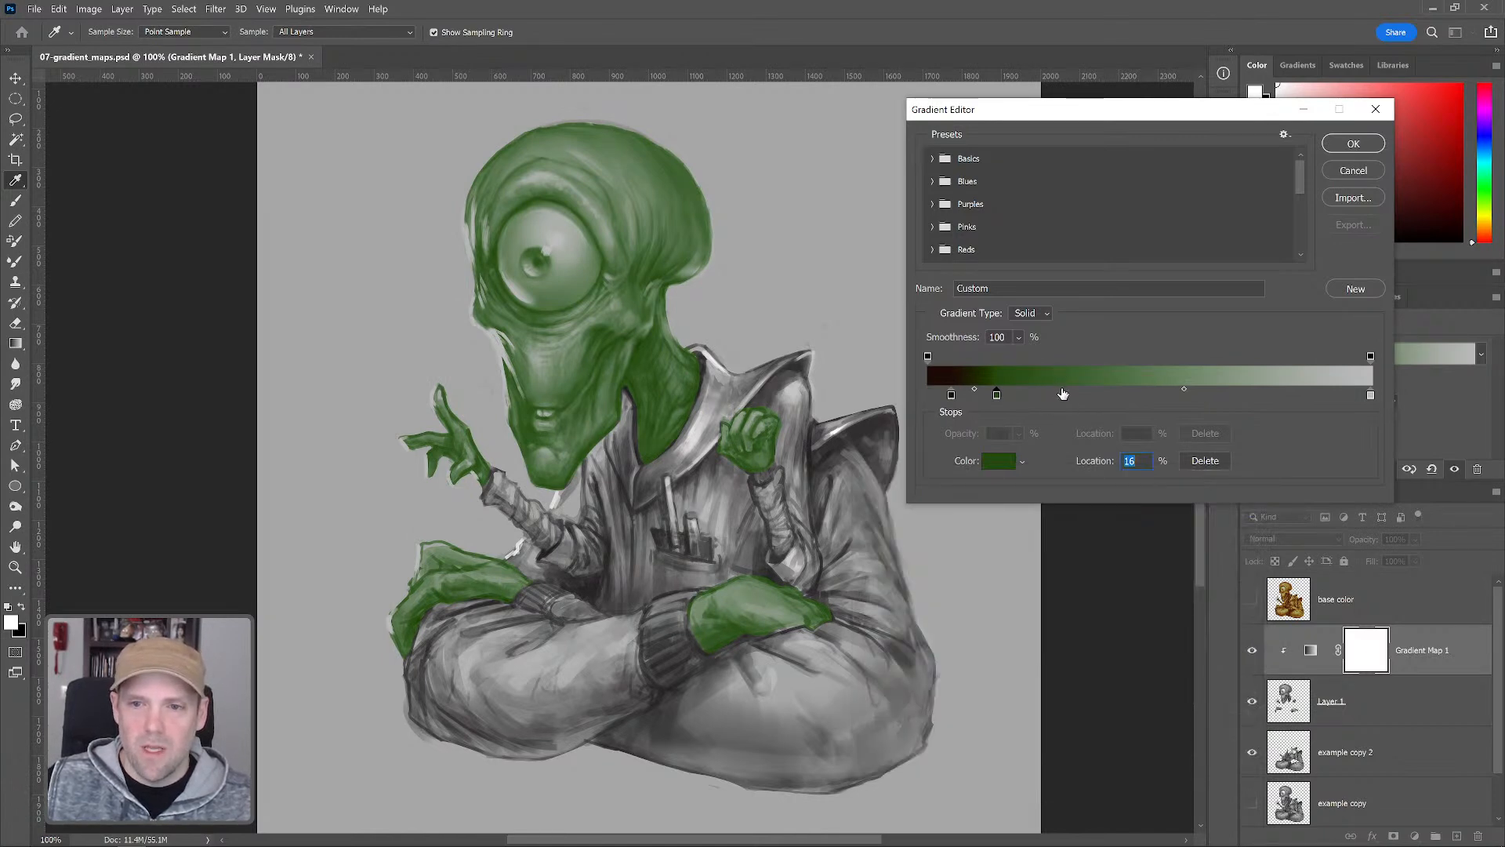
{"action": "left_click", "coordinate": [1000, 460]}
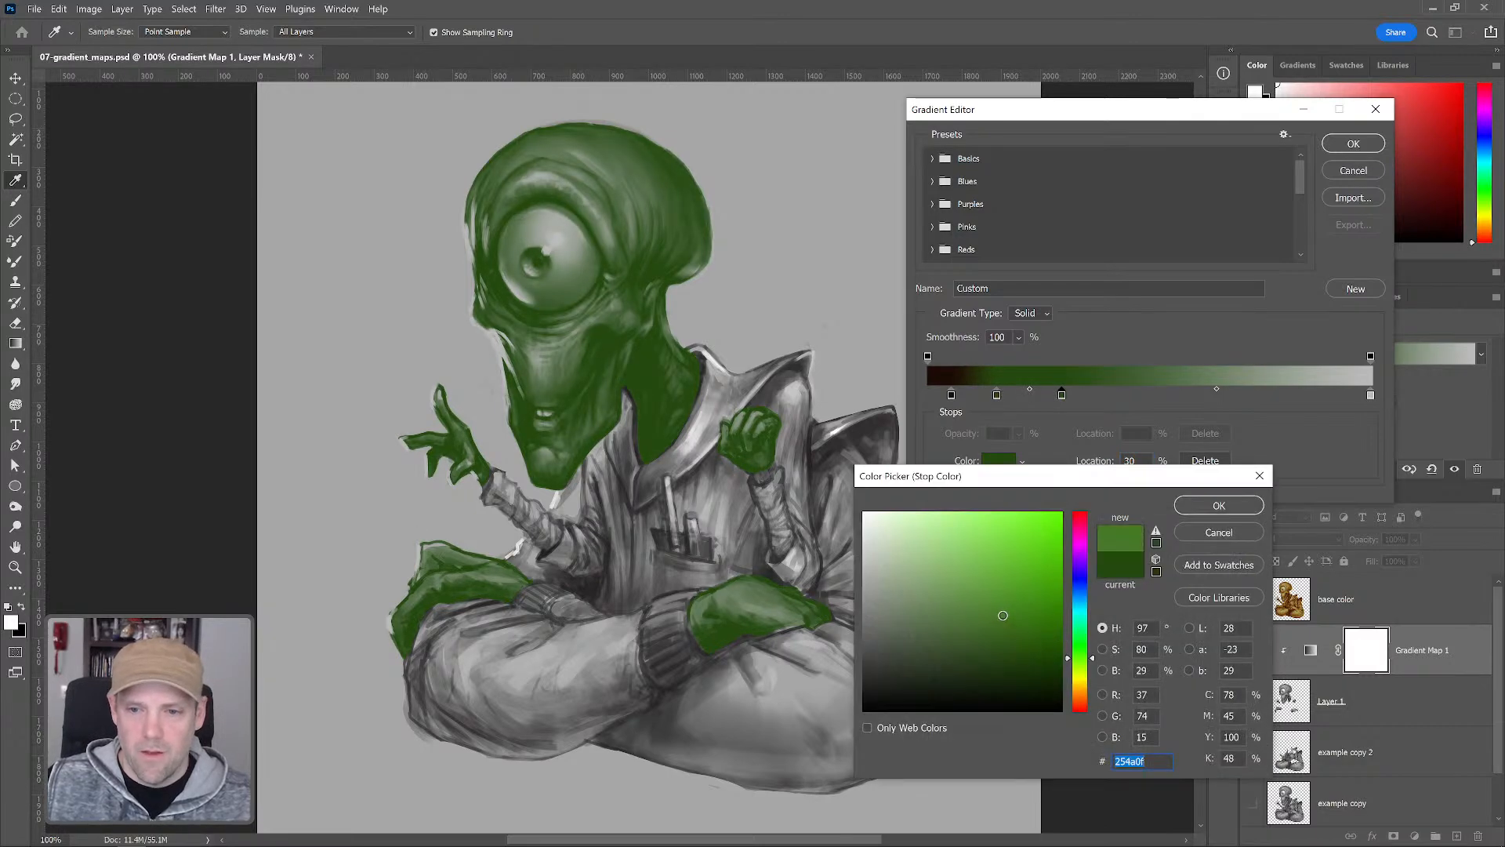
{"action": "left_click", "coordinate": [1006, 618]}
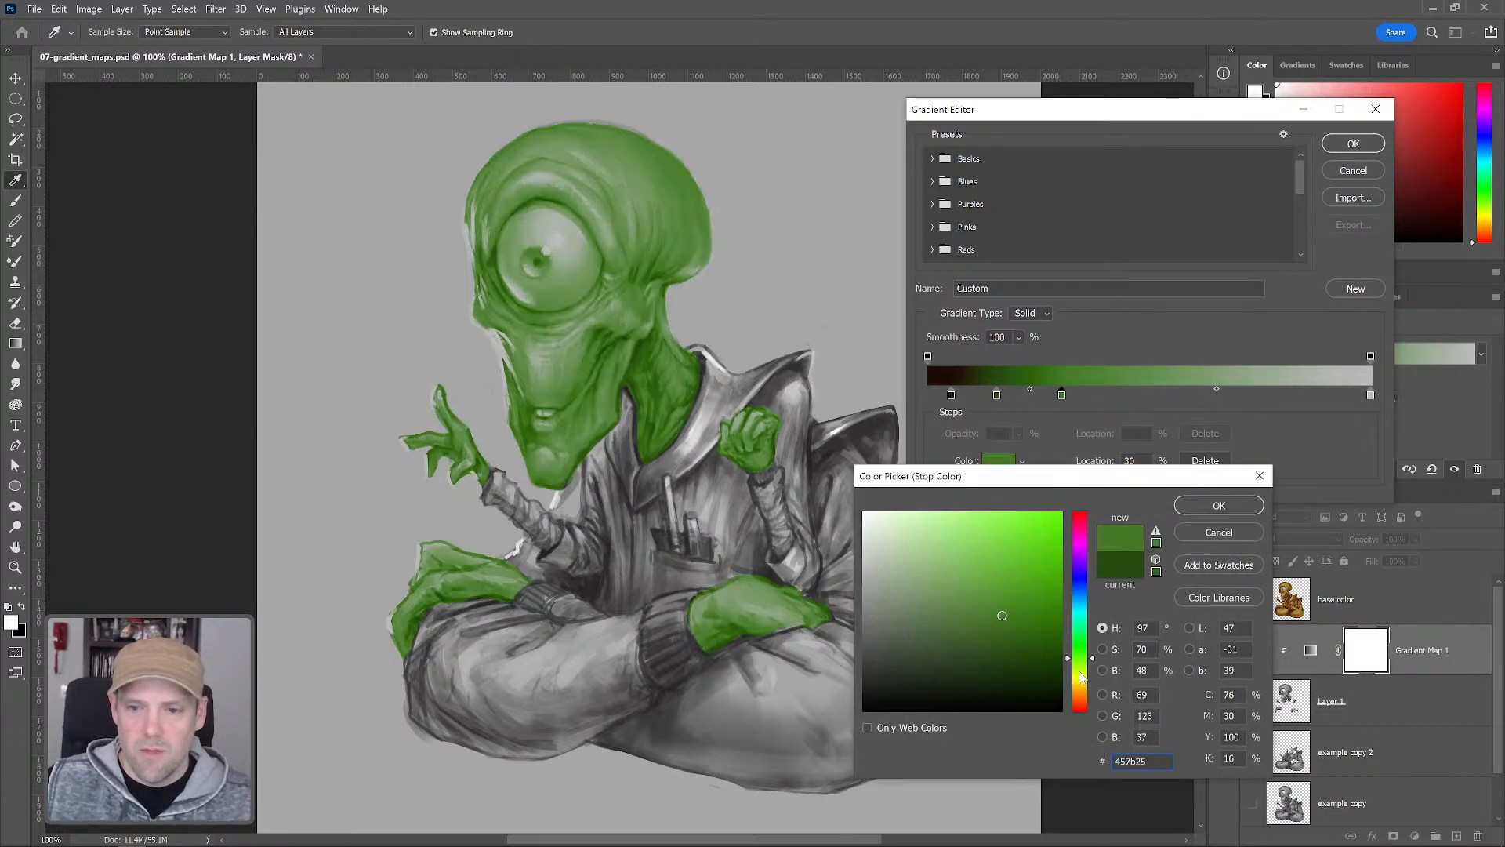
{"action": "left_click", "coordinate": [1080, 672]}
{"action": "mouse_move", "coordinate": [1004, 617]}
{"action": "left_mouse_down"}
{"action": "mouse_move", "coordinate": [1016, 650]}
{"action": "mouse_move", "coordinate": [1017, 629]}
{"action": "left_mouse_up"}
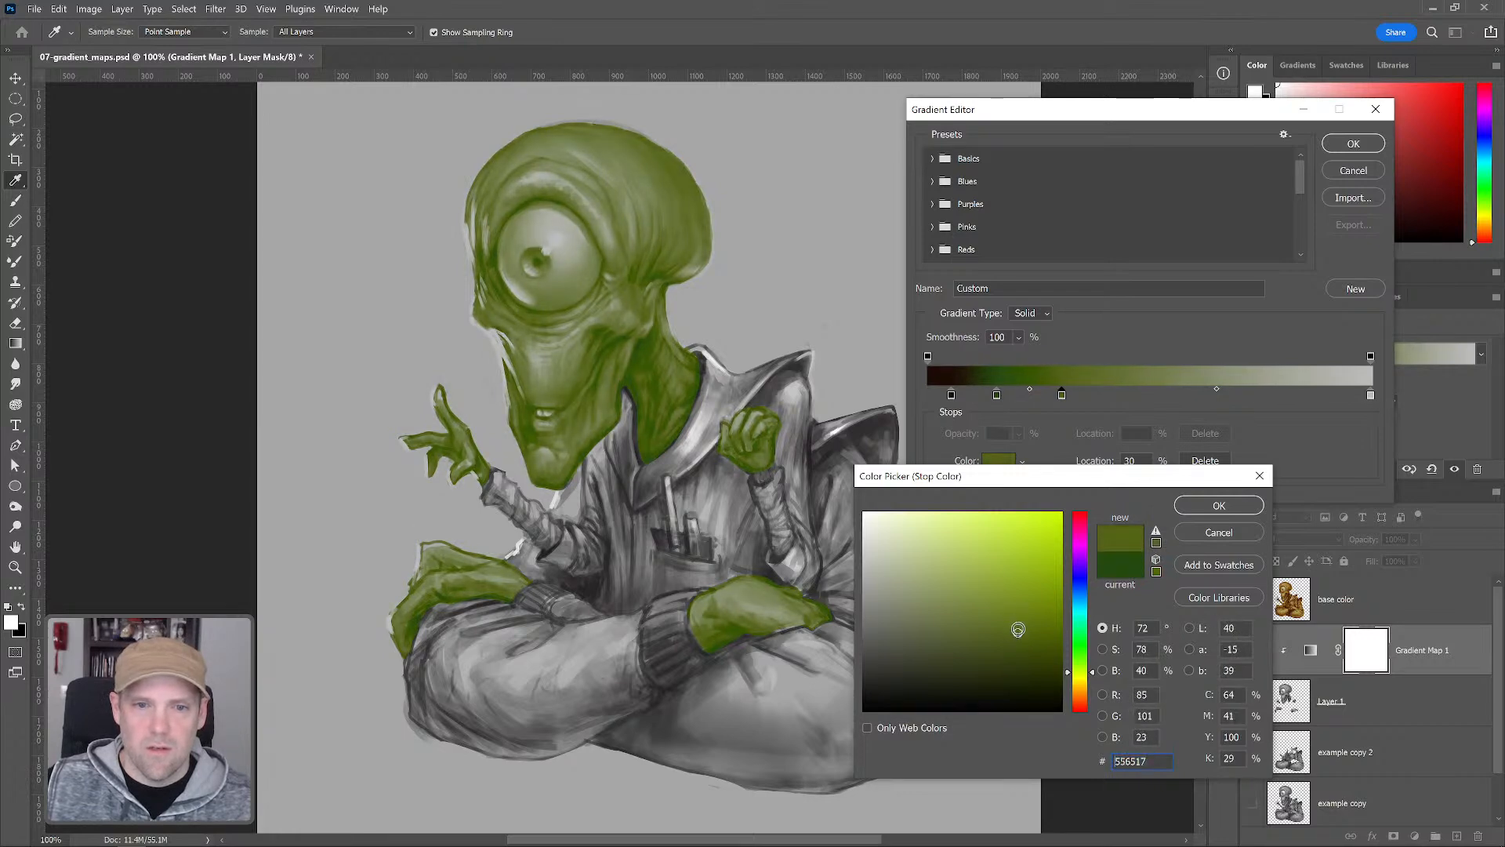
{"action": "left_click", "coordinate": [1217, 506]}
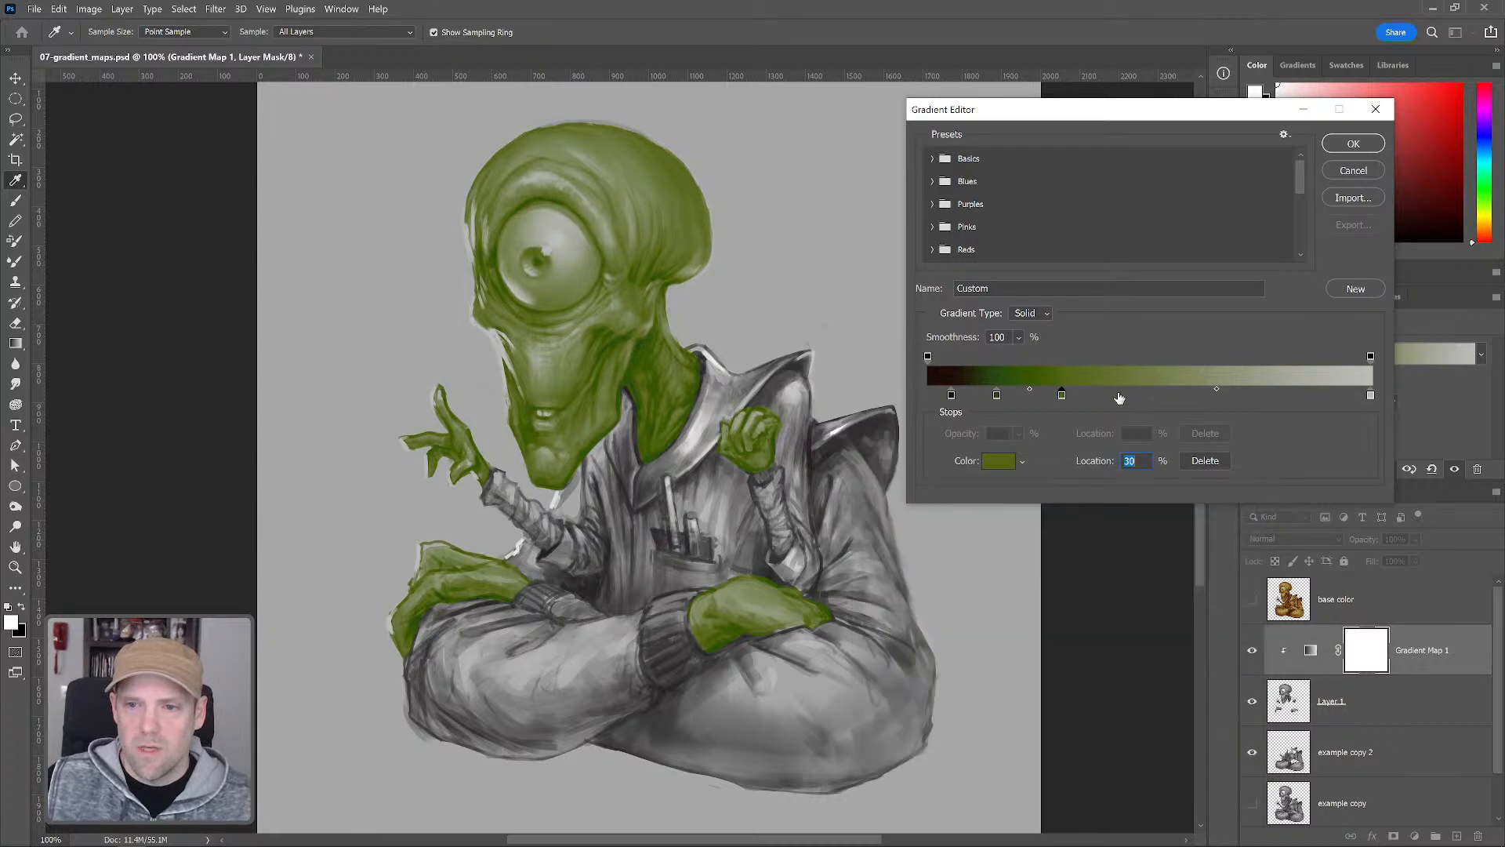
Set the gradient stop at 46% to the yellow-olive color 818225
{"action": "left_click", "coordinate": [998, 460]}
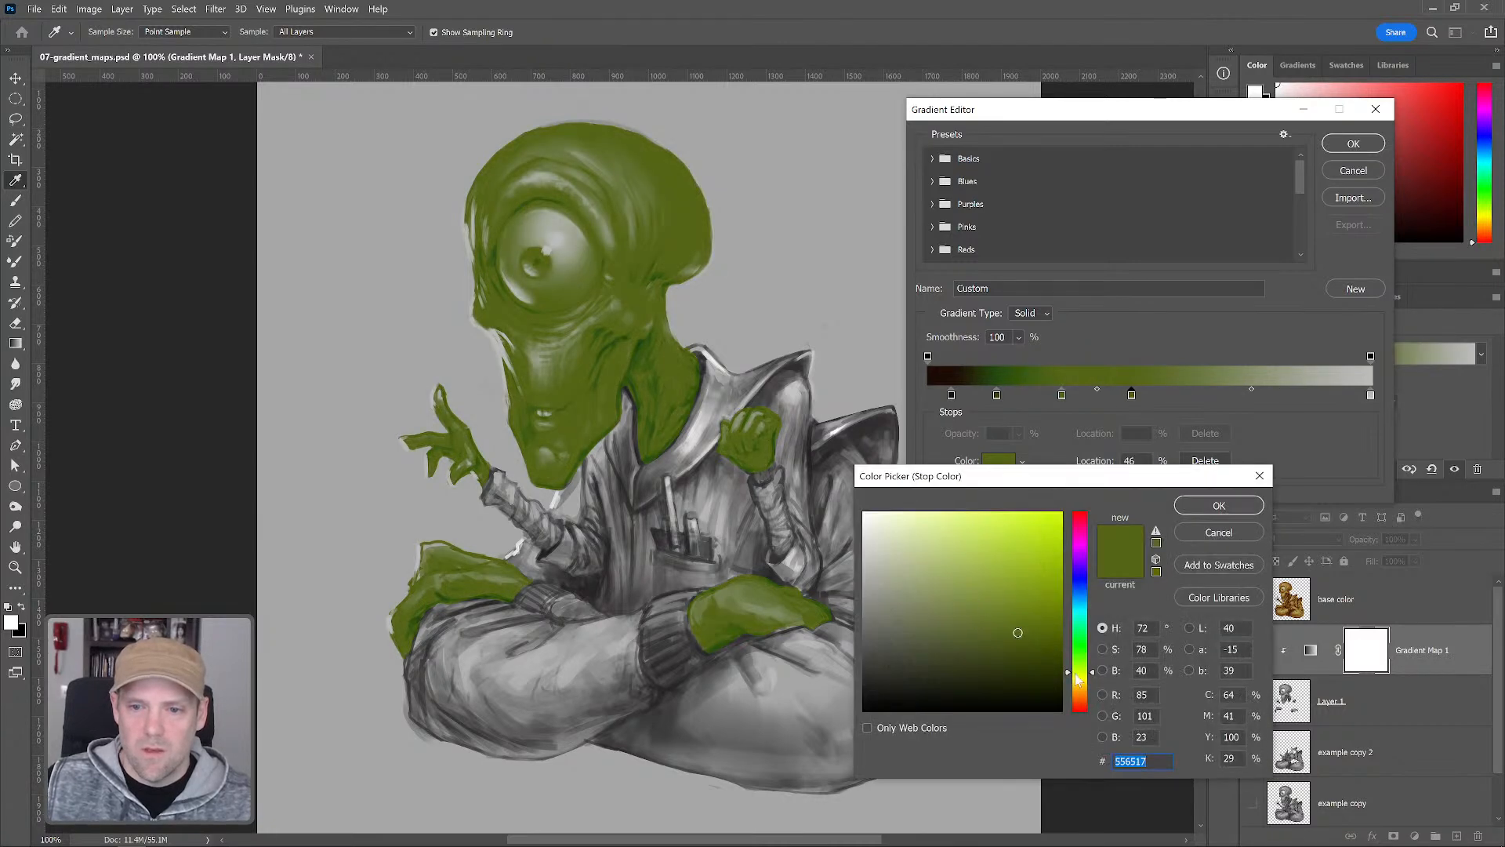
{"action": "left_click", "coordinate": [996, 588]}
{"action": "left_click", "coordinate": [1005, 606]}
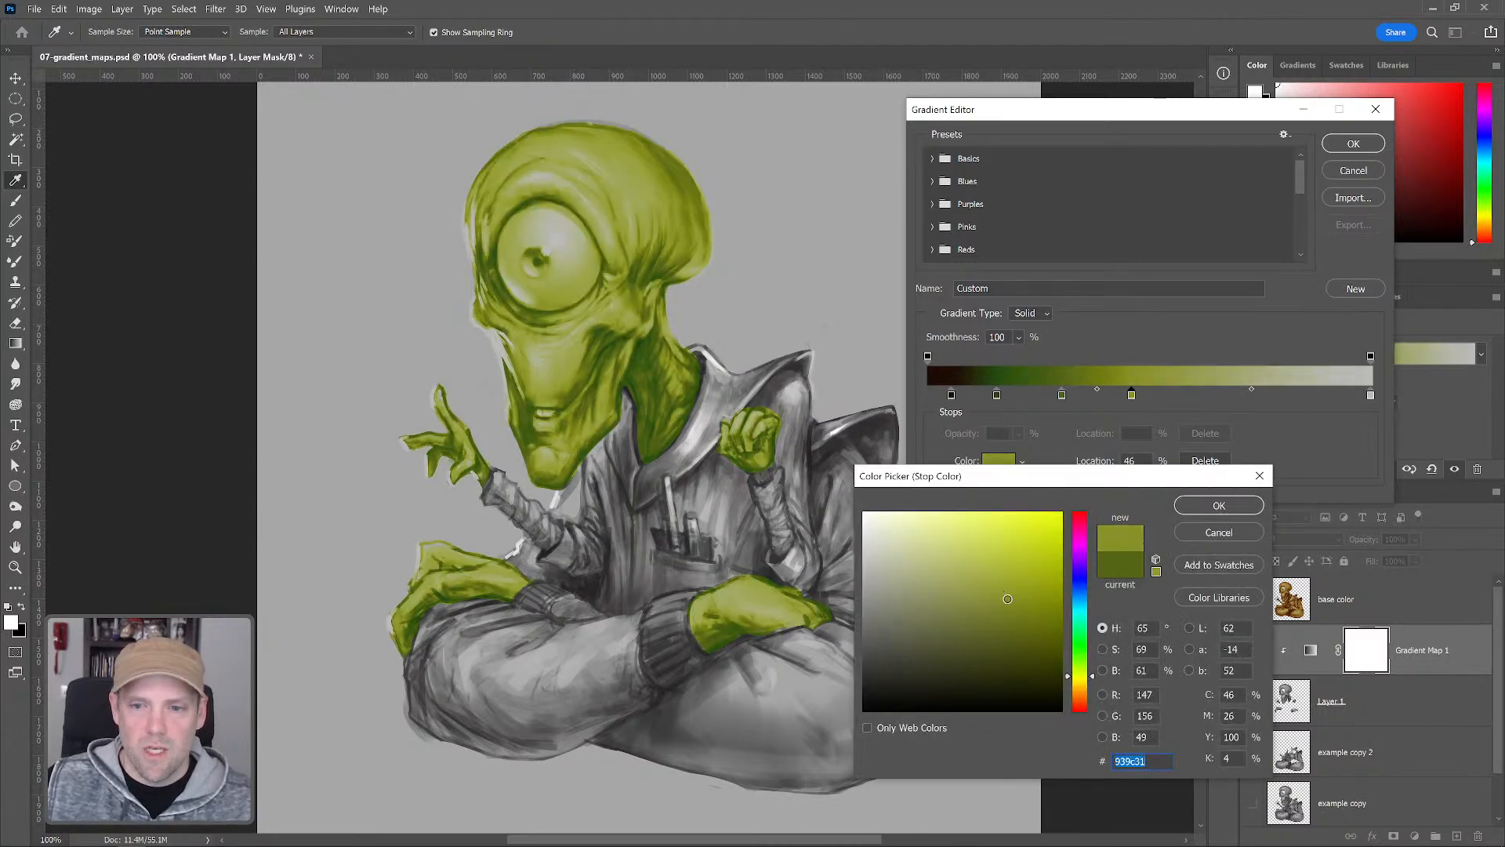
{"action": "left_click", "coordinate": [1006, 609]}
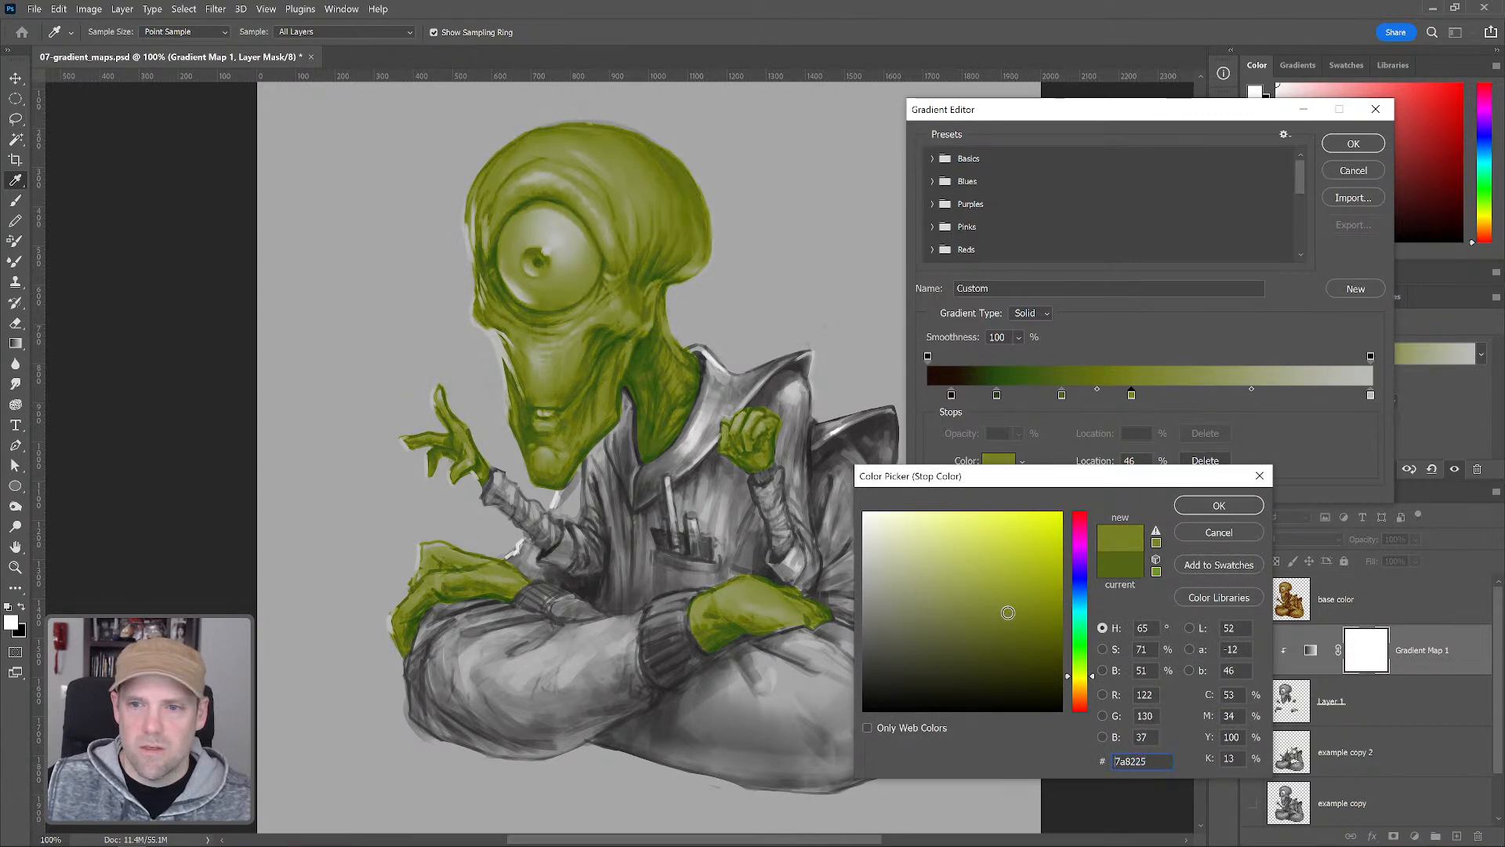
{"action": "left_click_drag", "start_coordinate": [1081, 678], "coordinate": [1082, 681]}
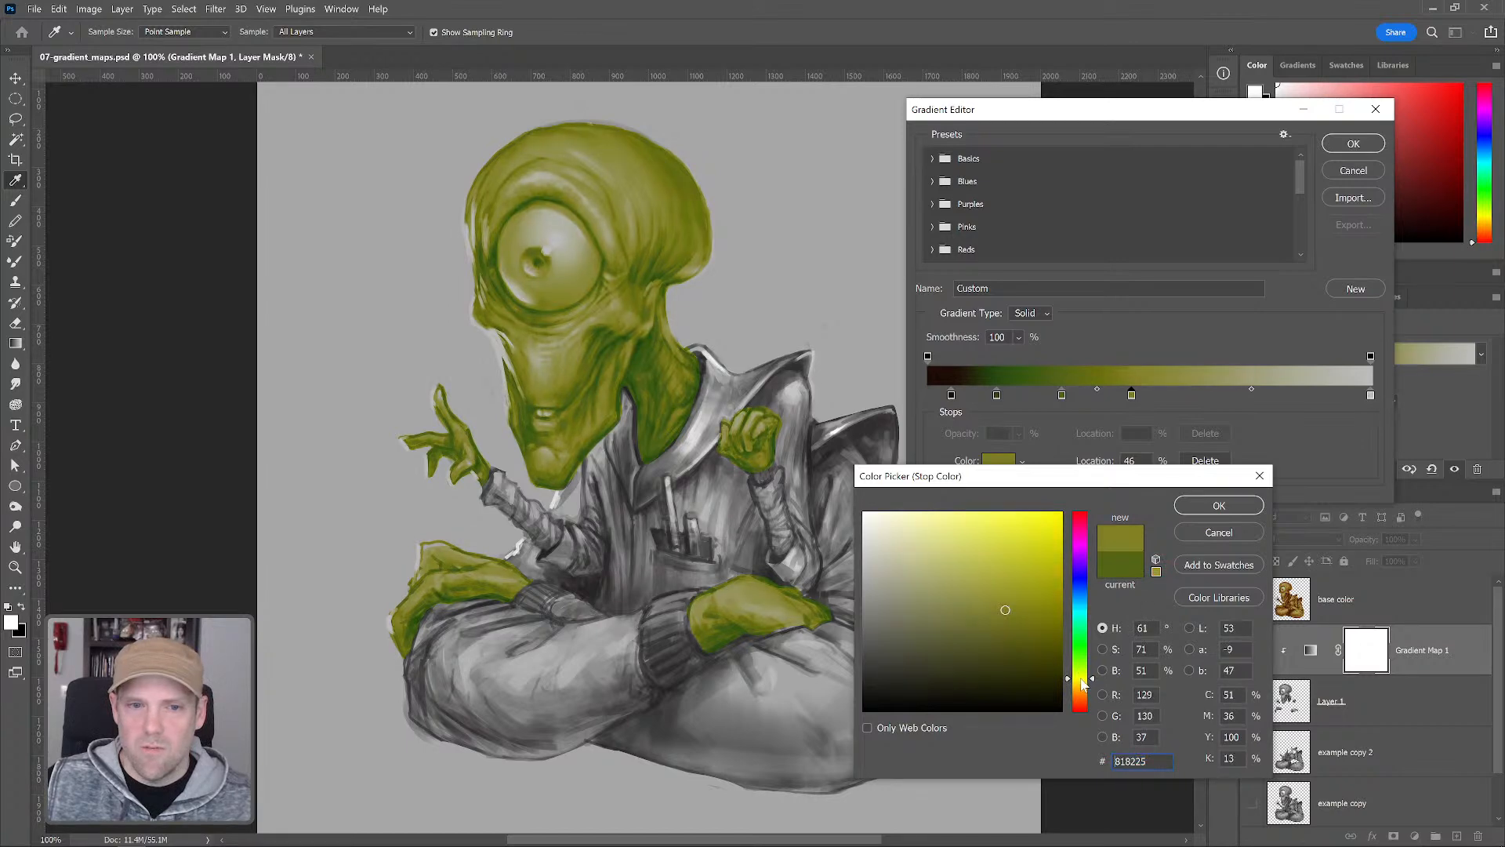
{"action": "left_click", "coordinate": [1219, 505]}
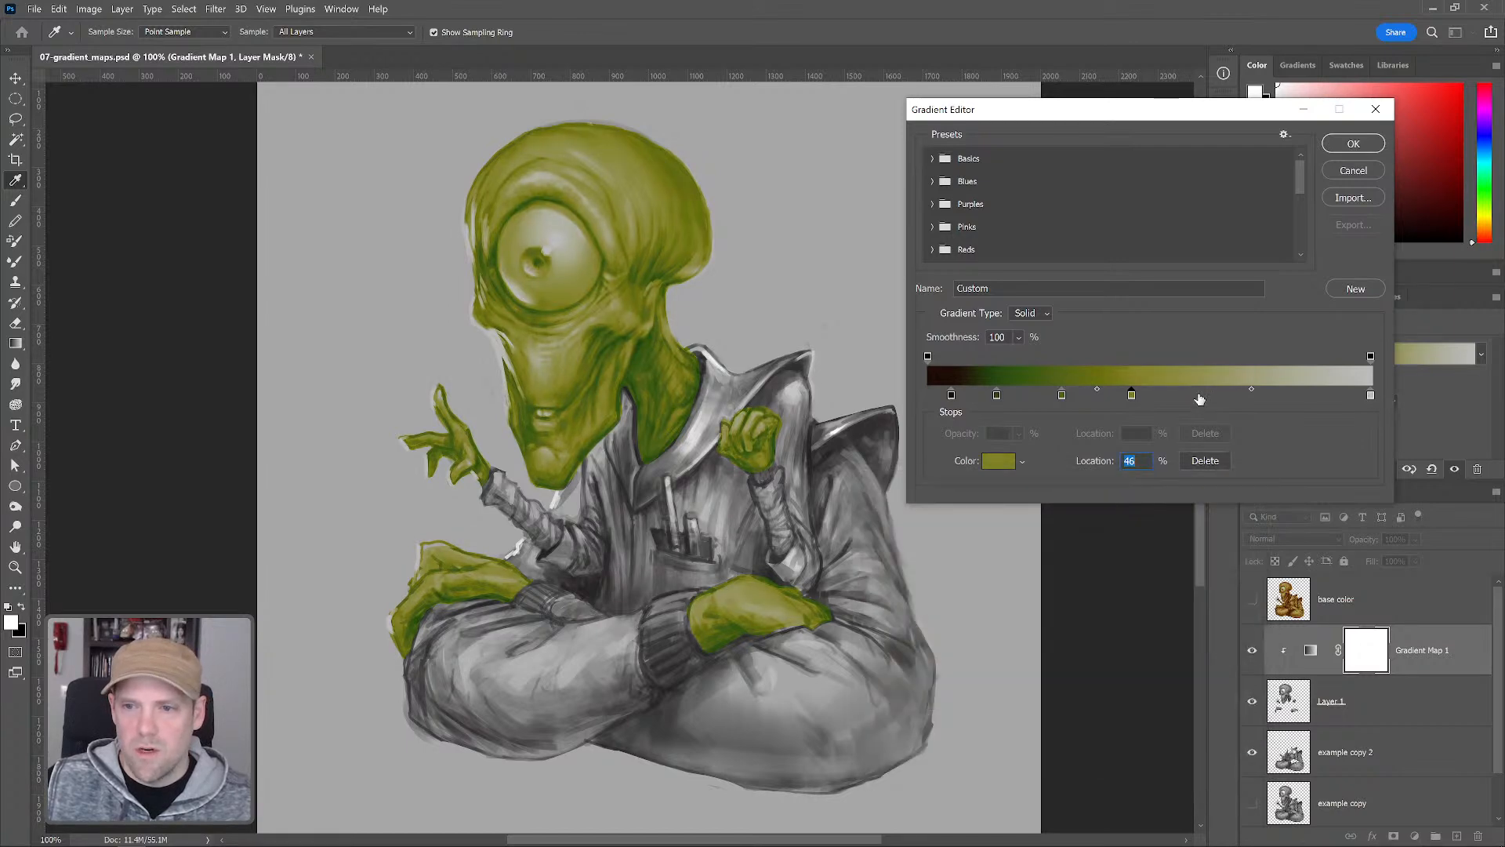
Add a tan gradient stop at 61% with color ae9746
{"action": "left_click", "coordinate": [1195, 395]}
{"action": "left_click", "coordinate": [998, 463]}
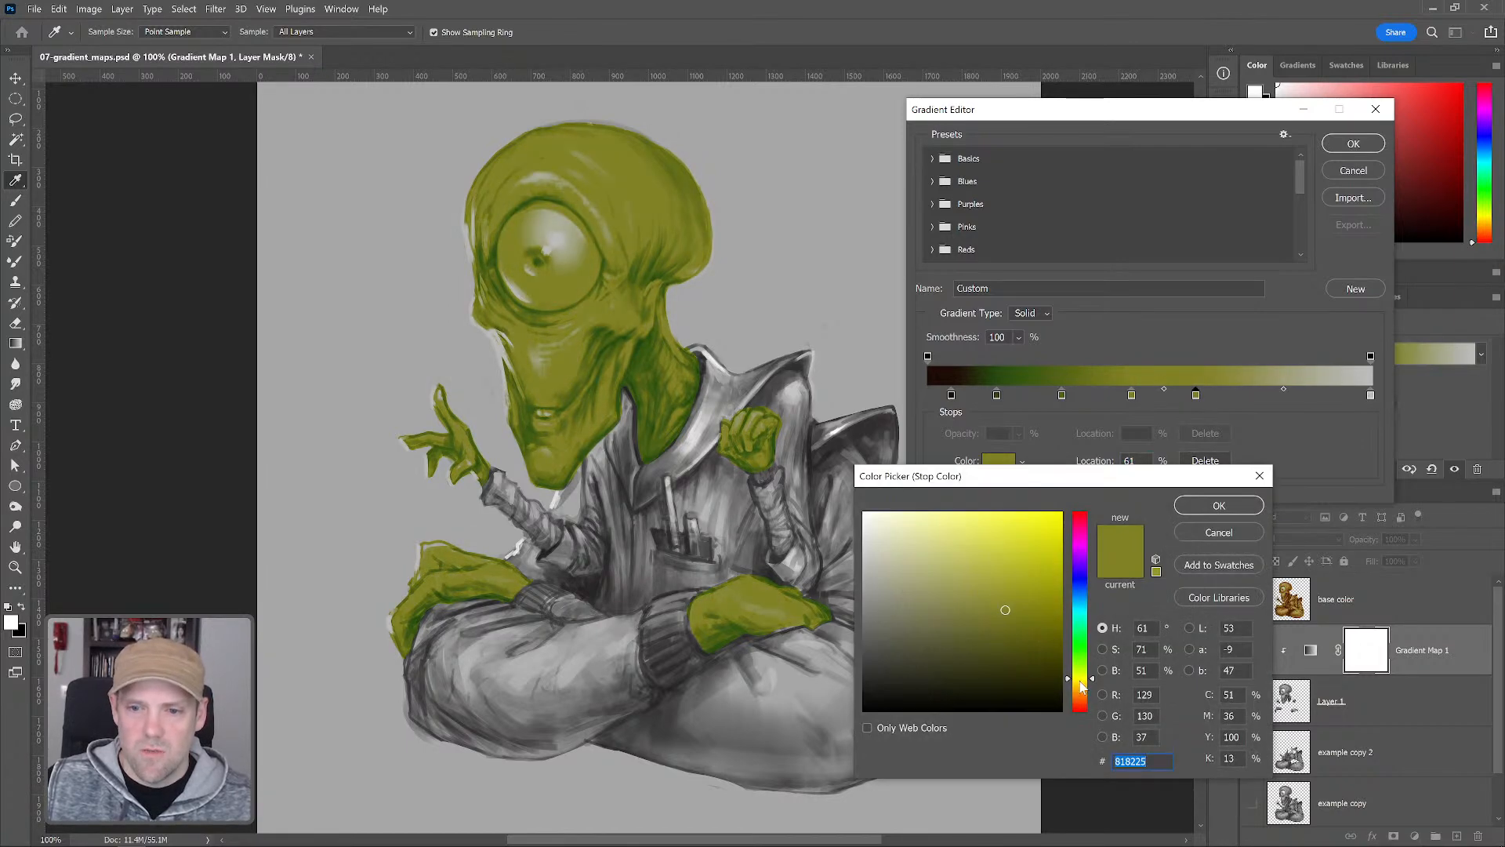
{"action": "left_click_drag", "start_coordinate": [1082, 681], "coordinate": [1081, 687]}
{"action": "left_click_drag", "start_coordinate": [1004, 613], "coordinate": [979, 571]}
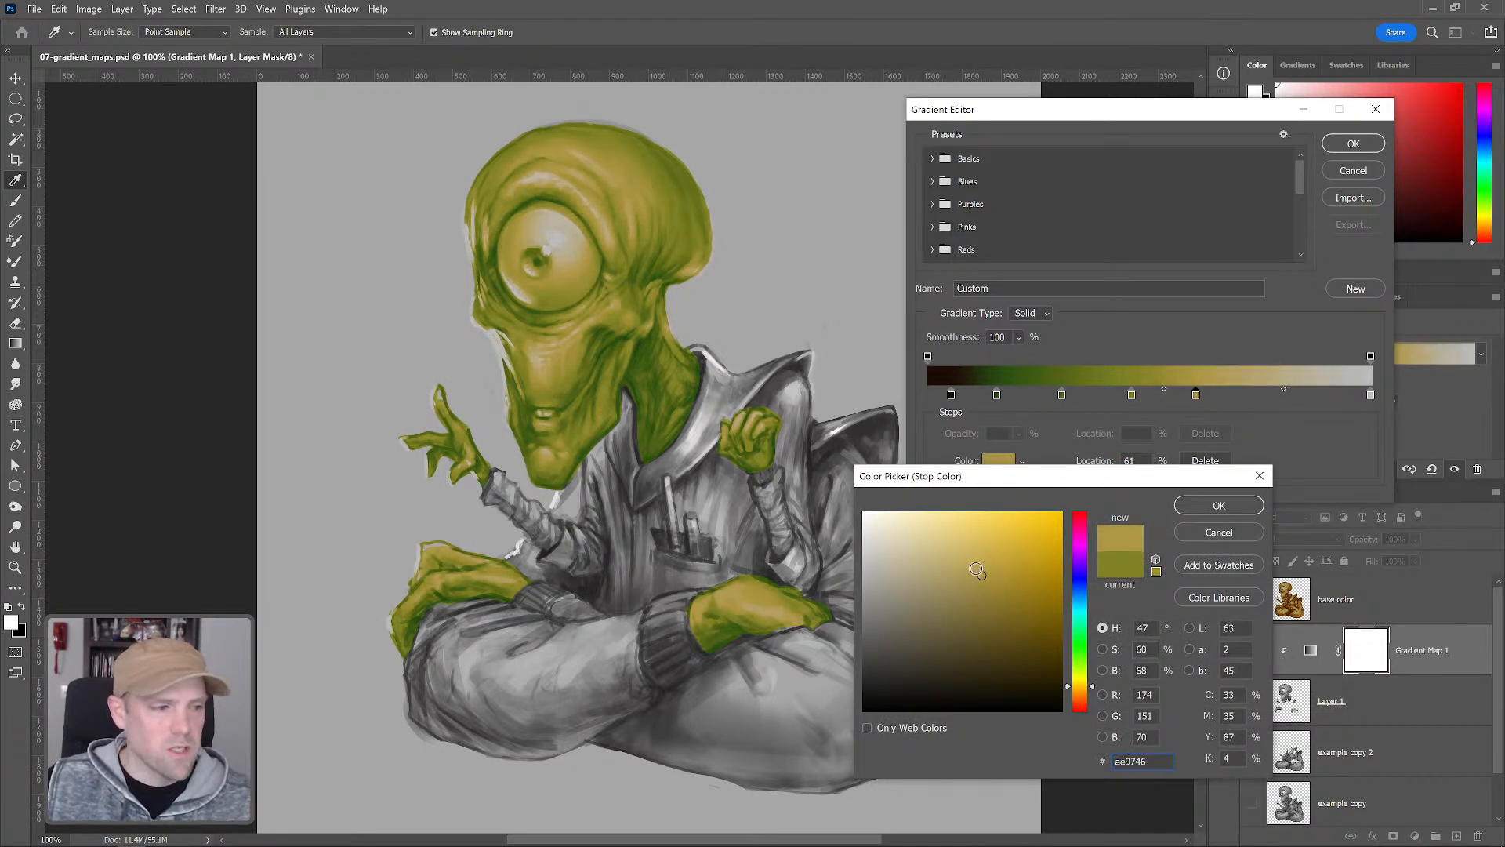
{"action": "left_click", "coordinate": [1219, 505]}
Reposition the gradient stops to spread them out, moving the tan stop to 68%
{"action": "left_click", "coordinate": [996, 395]}
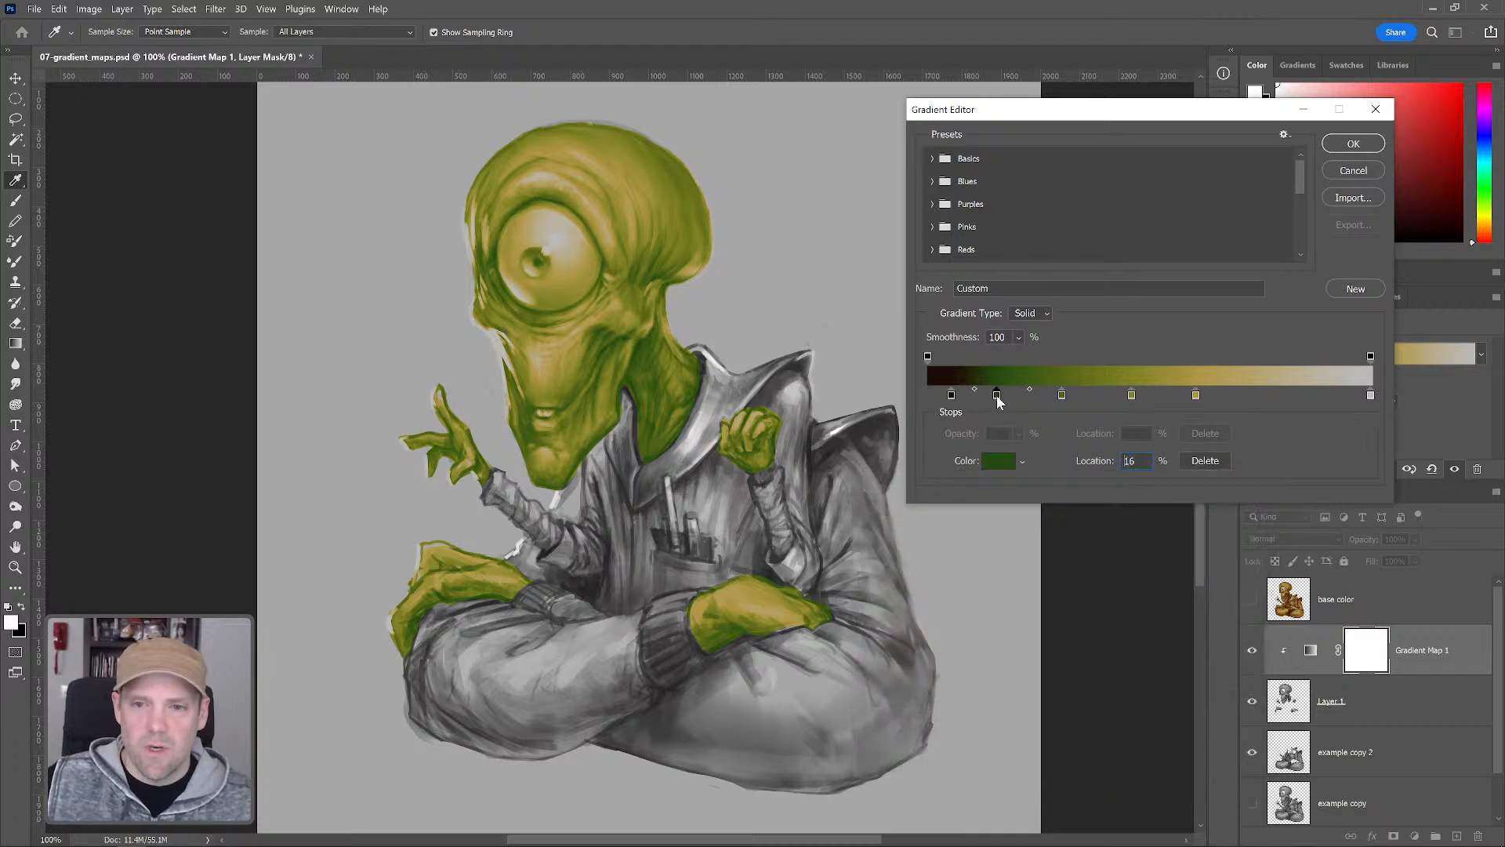
{"action": "left_click_drag", "start_coordinate": [1009, 393], "coordinate": [1229, 393]}
{"action": "left_click", "coordinate": [1132, 394]}
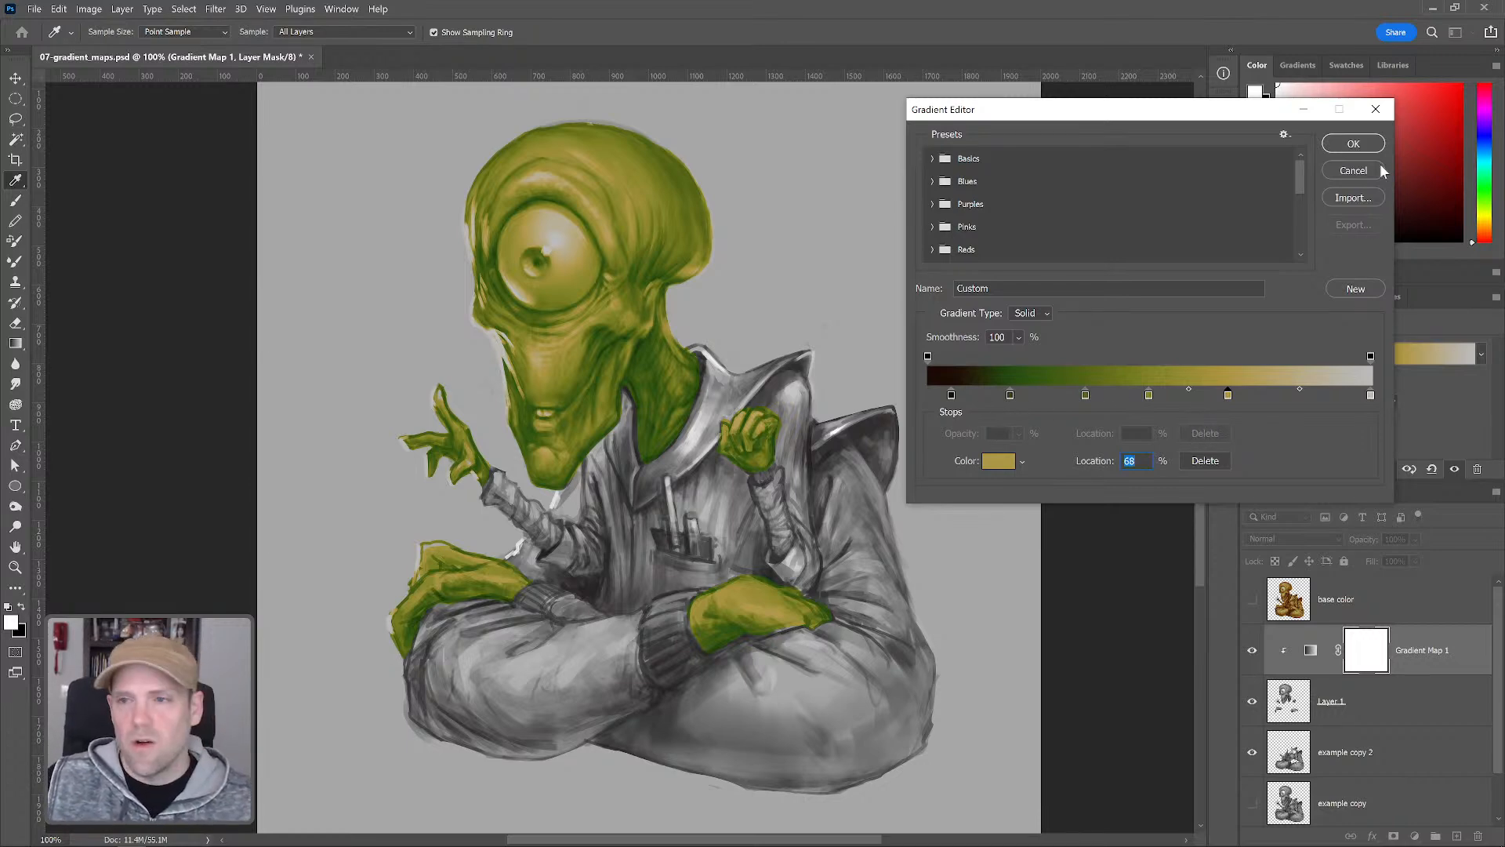
Sample a darker green from the gradient bar for the 19% stop and confirm the gradient editor
{"action": "left_click", "coordinate": [1009, 395]}
{"action": "key", "text": "alt"}
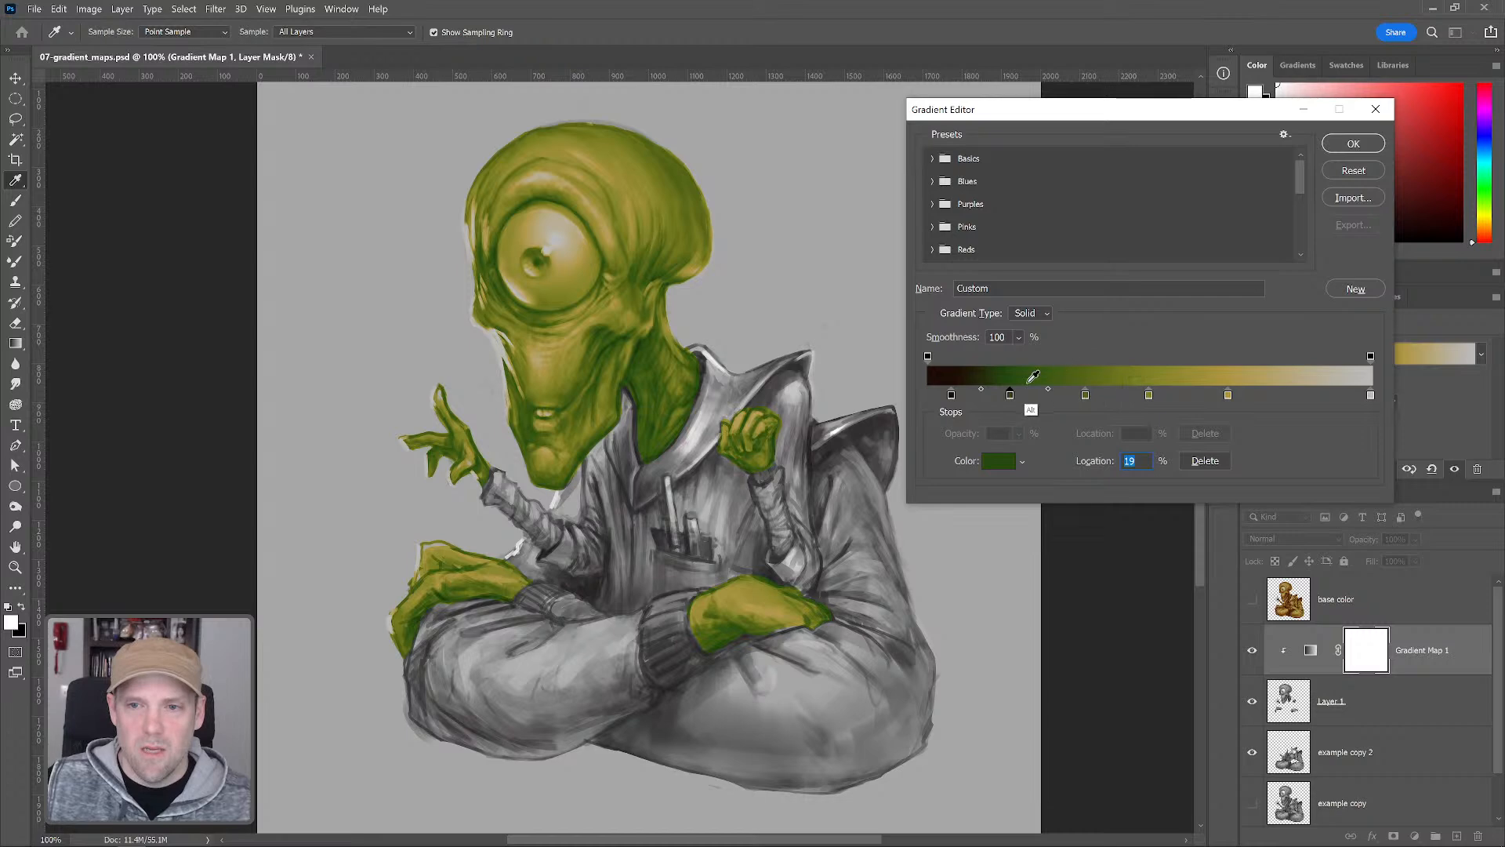
{"action": "key", "text": "alt"}
{"action": "left_click", "coordinate": [998, 372]}
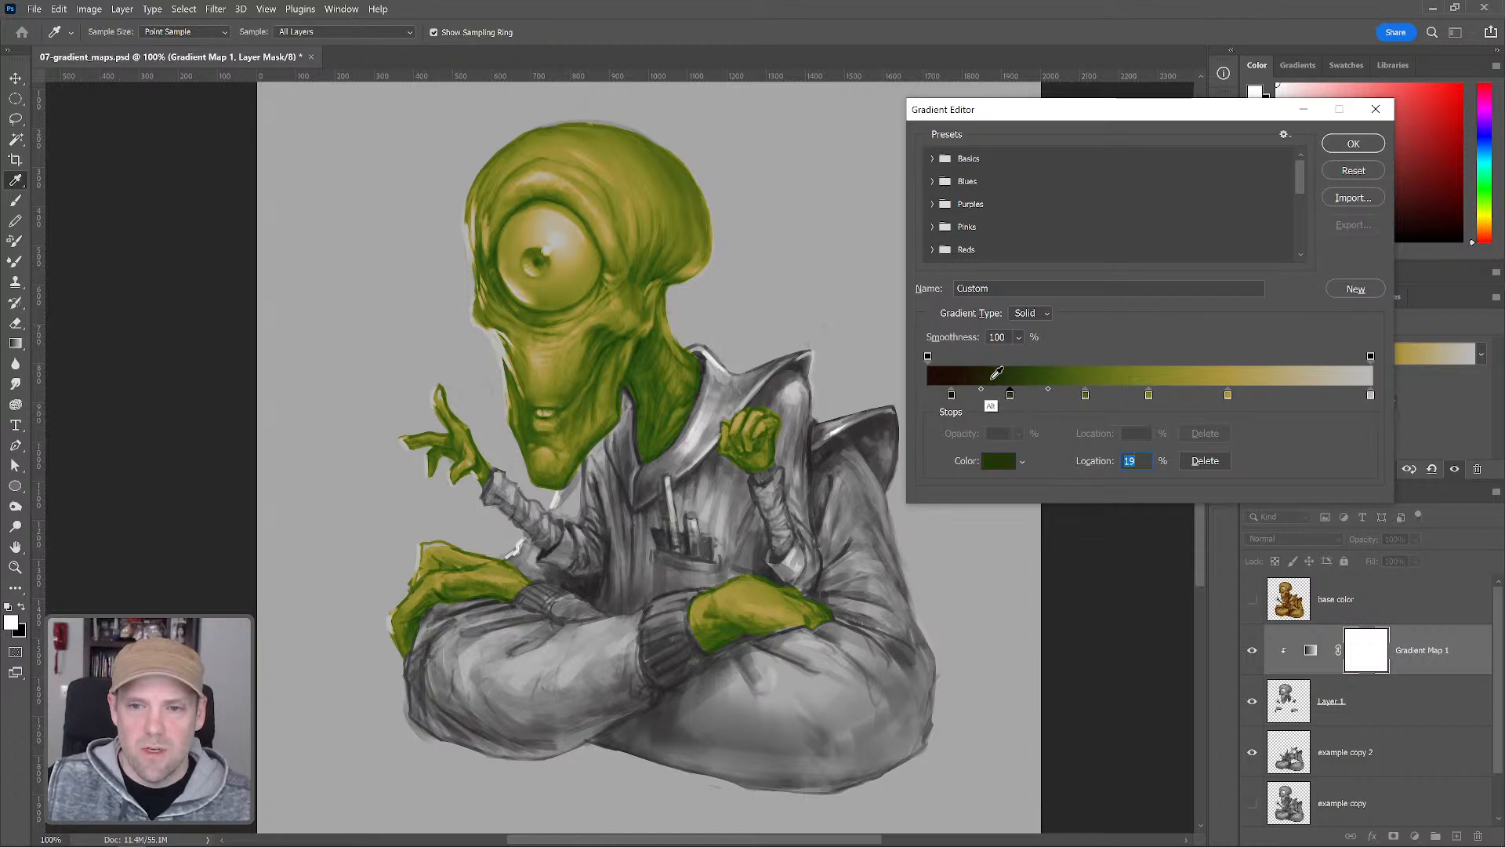
{"action": "left_click", "coordinate": [1354, 143]}
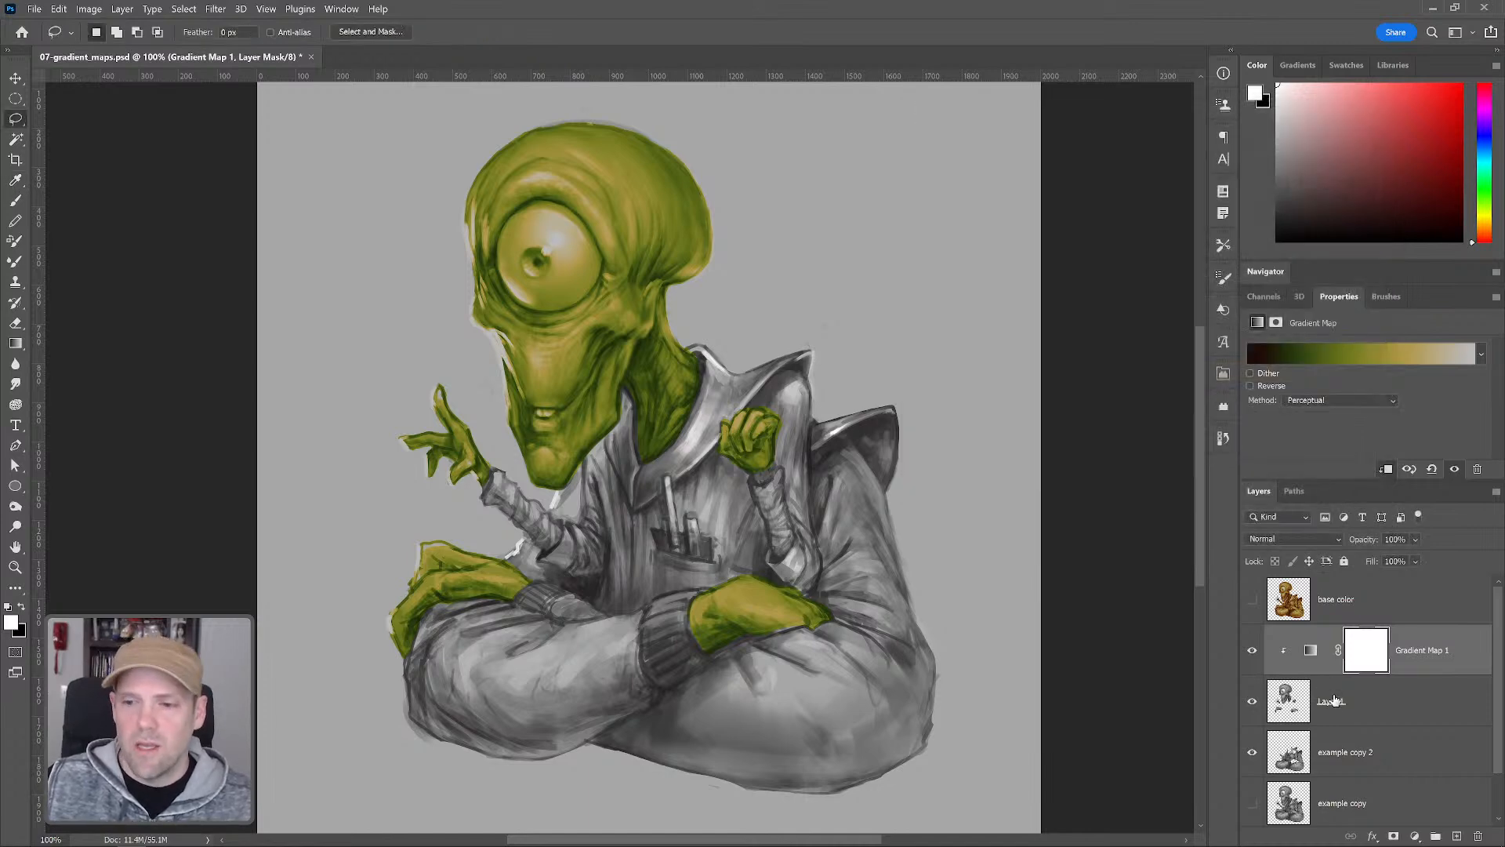
Hide Layer 1 and its gradient map and make example copy 2 the active layer
{"action": "left_click_drag", "start_coordinate": [1253, 707], "coordinate": [1257, 662]}
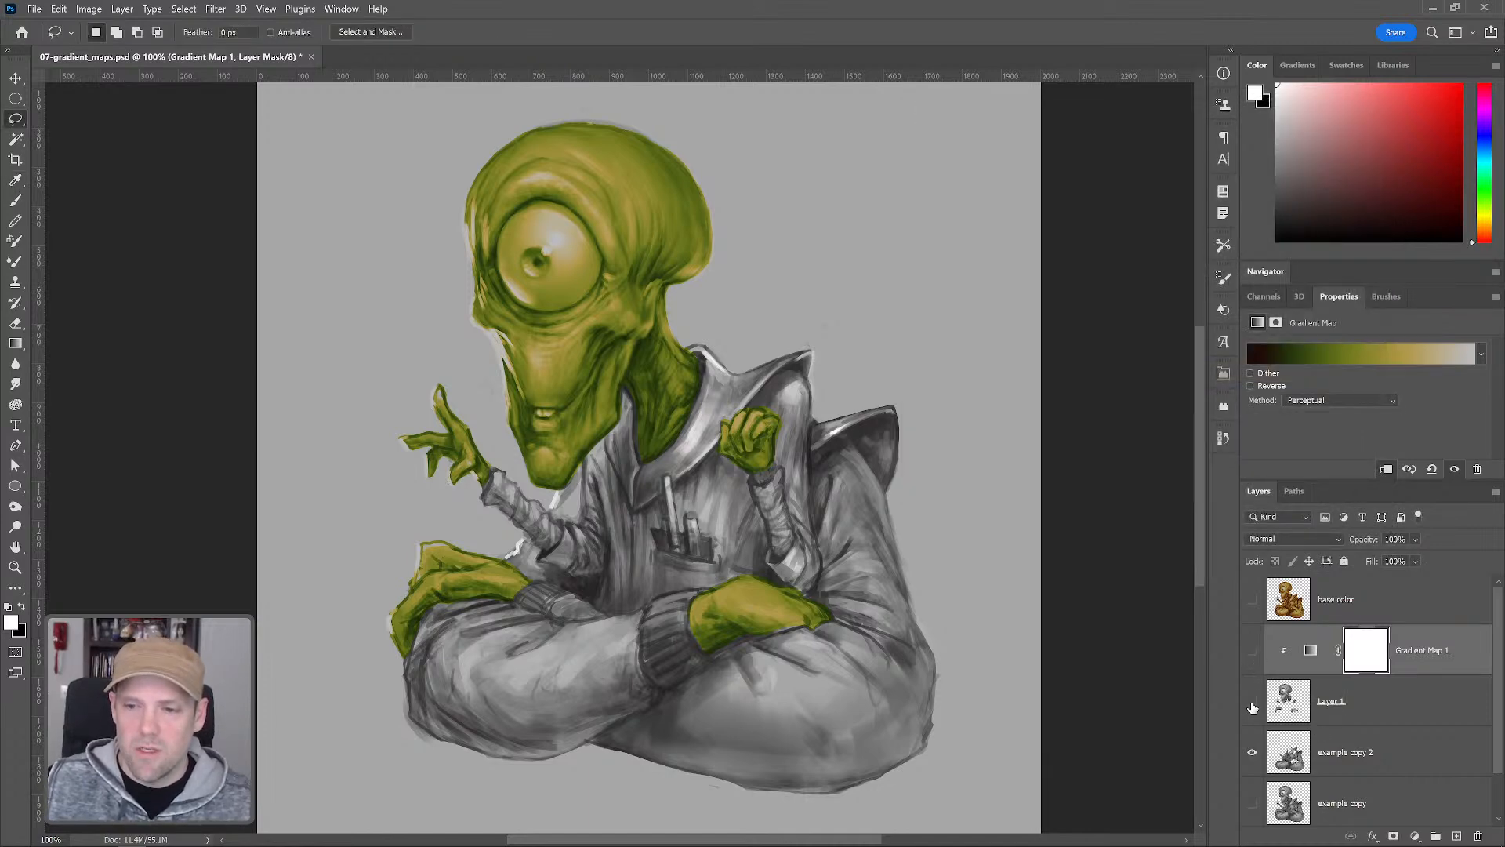
{"action": "left_click", "coordinate": [1342, 766]}
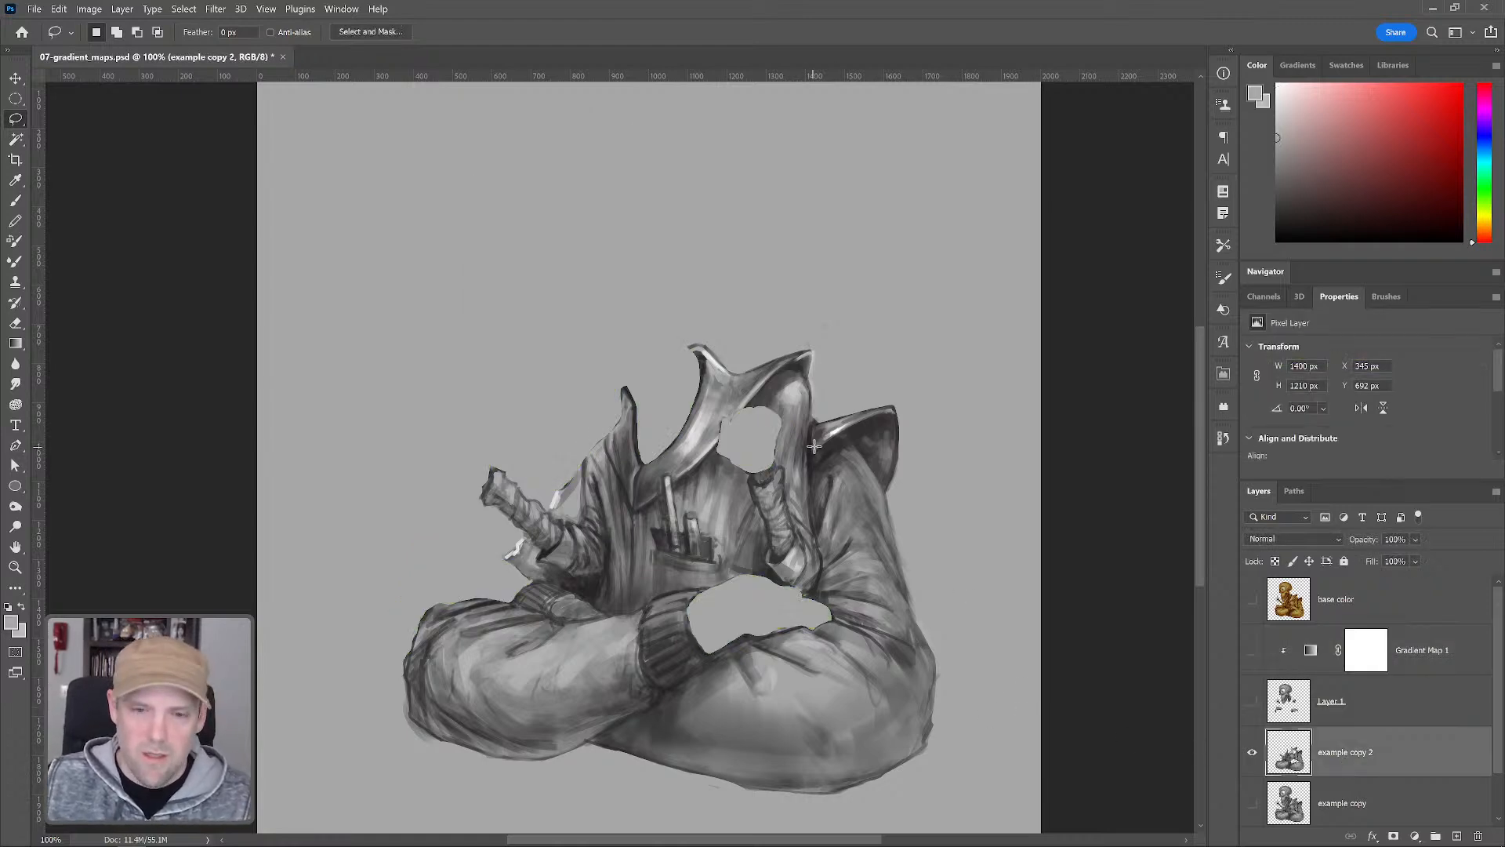
{"action": "left_click_drag", "start_coordinate": [848, 379], "coordinate": [833, 371]}
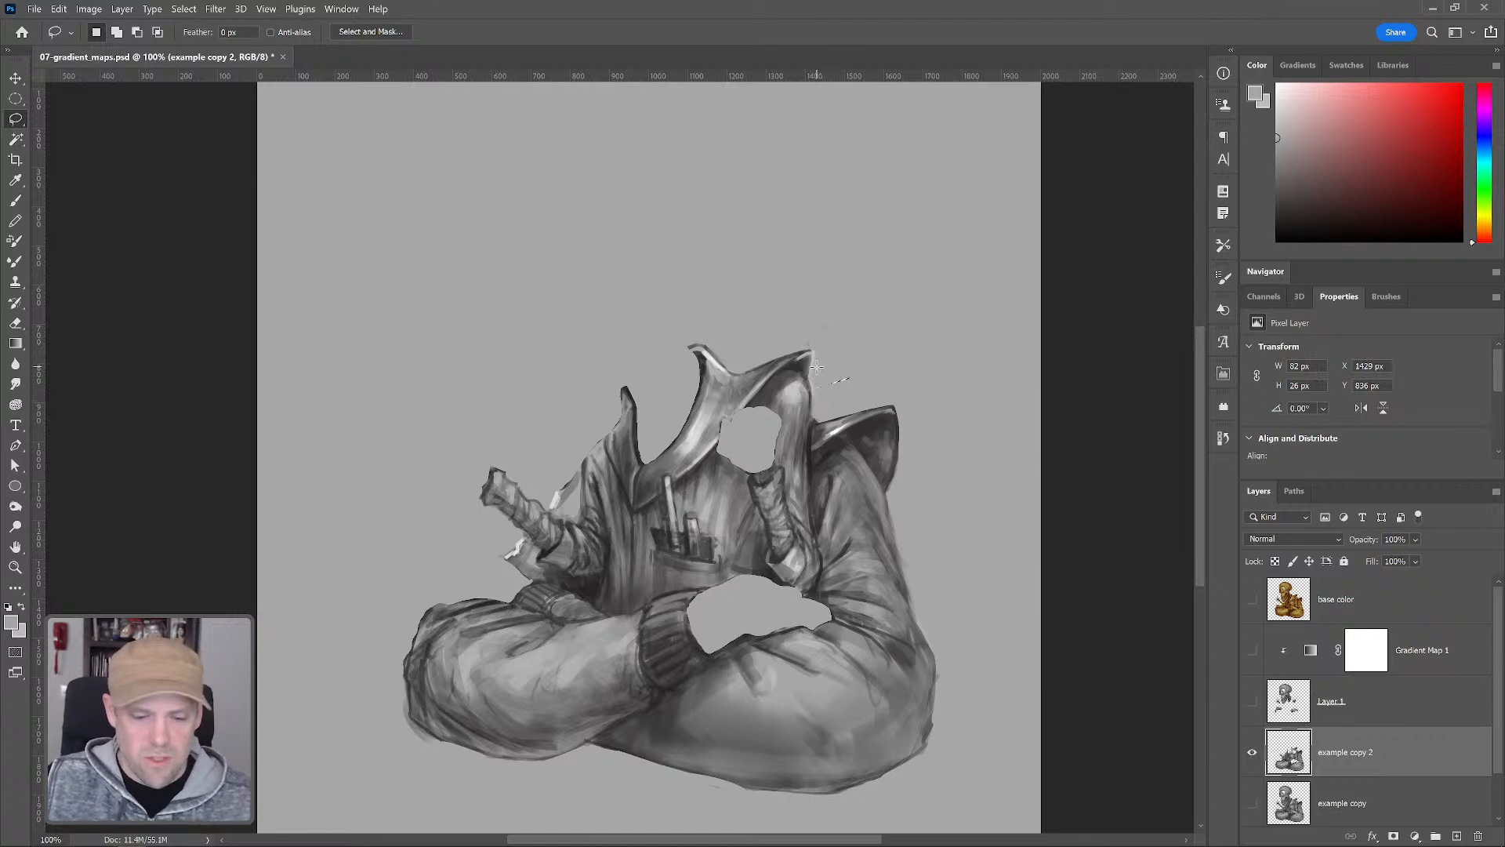
{"action": "left_click", "coordinate": [816, 388]}
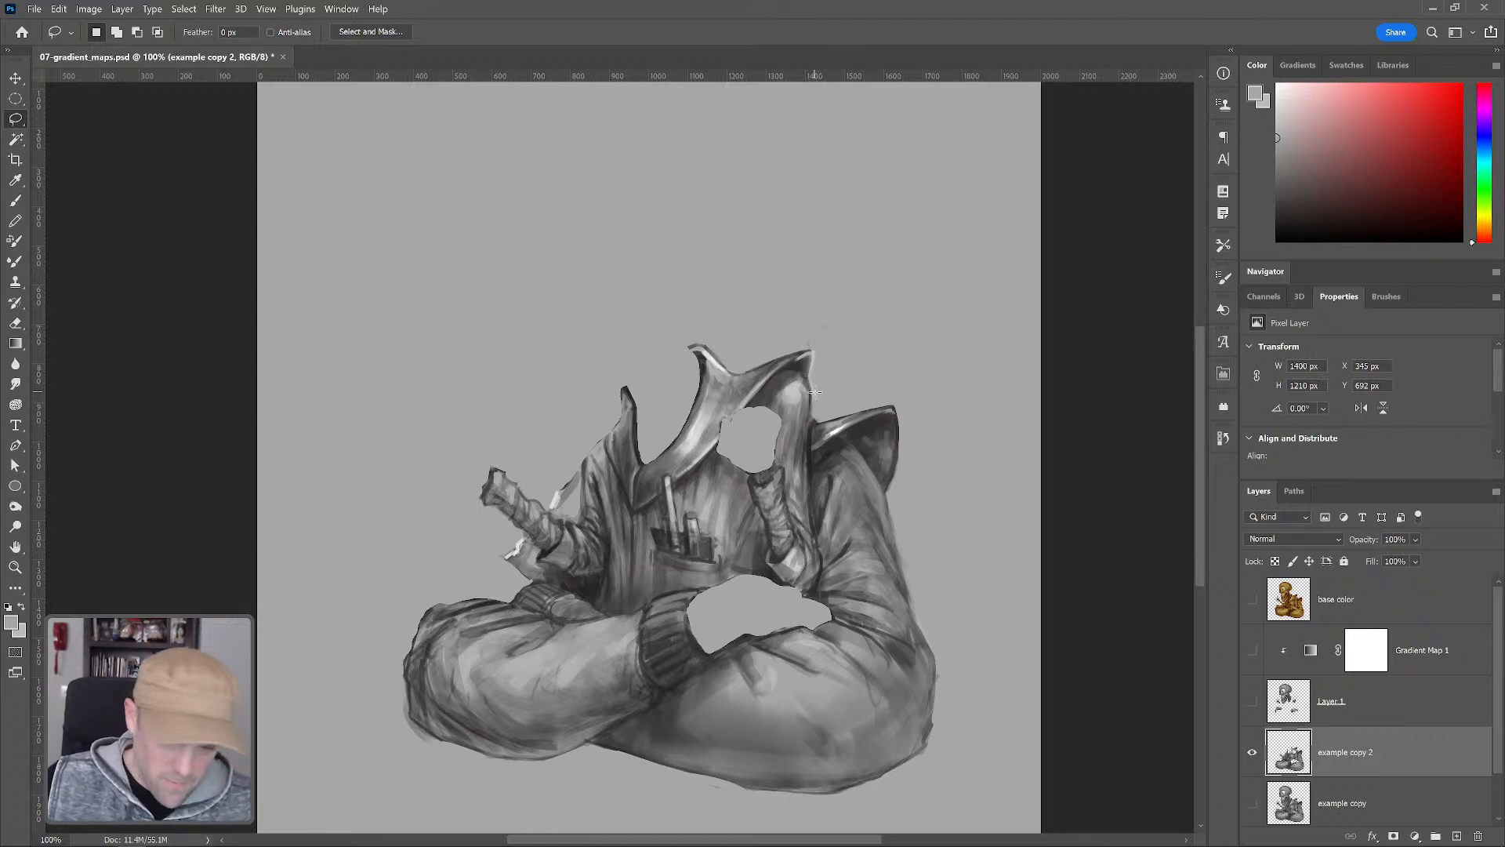
{"action": "key", "text": "Tab"}
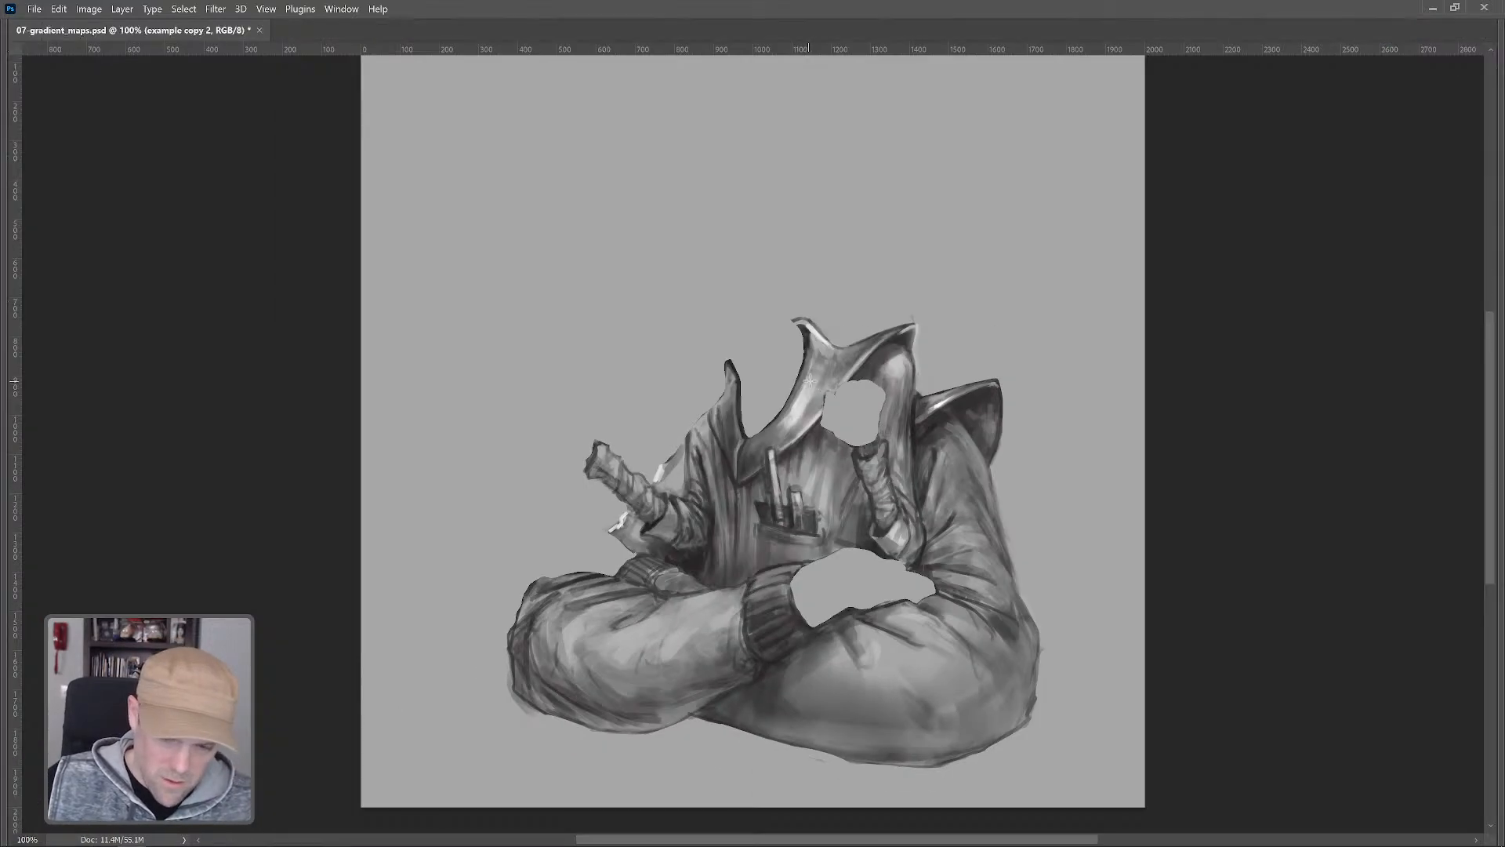
Lasso-select the hood collar around the neck and copy the selection to a new layer
{"action": "key", "text": "Tab"}
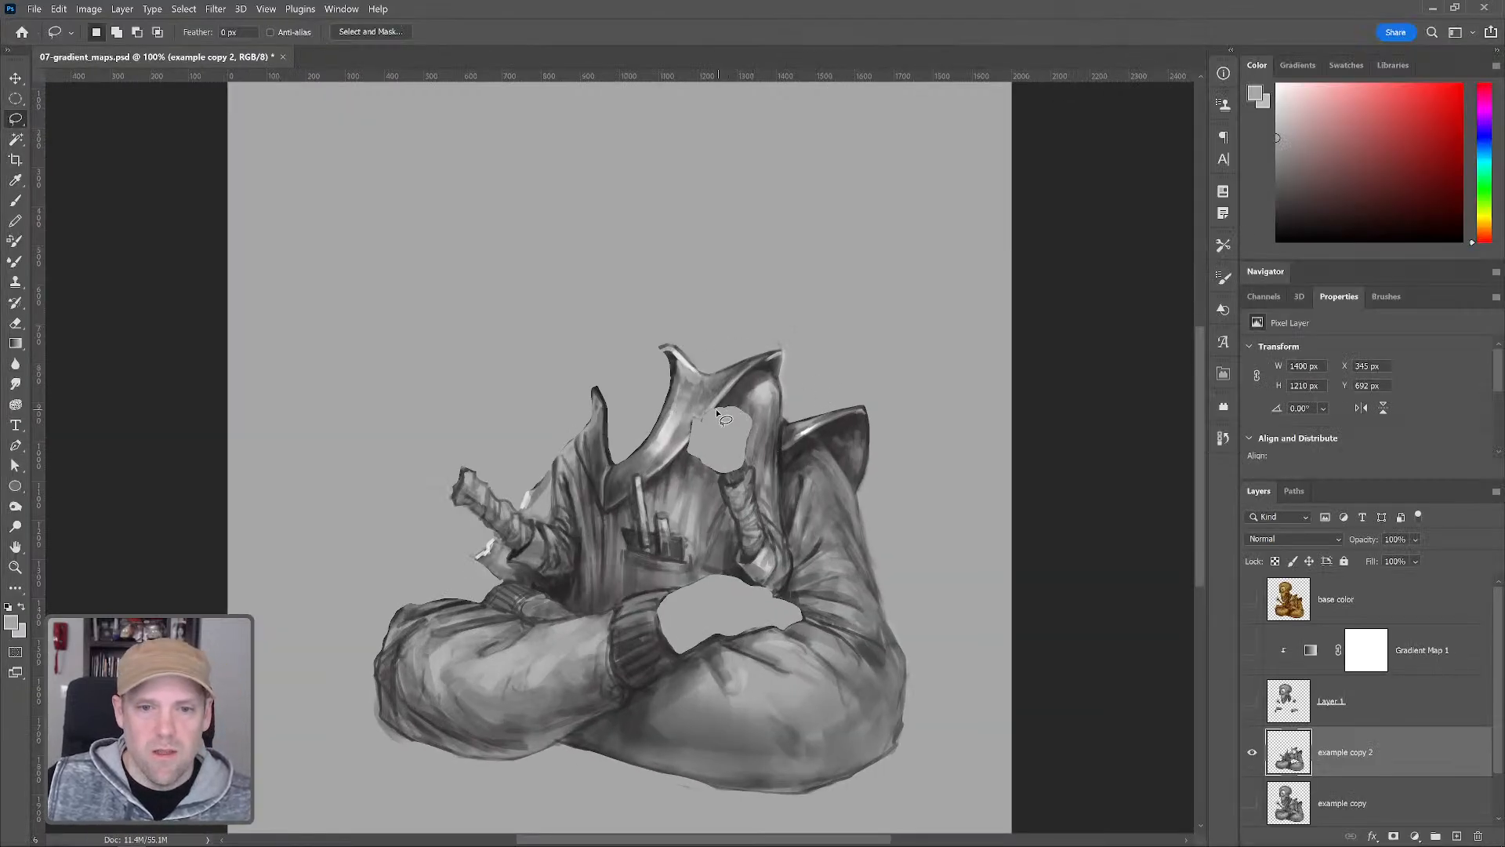
{"action": "mouse_move", "coordinate": [779, 383]}
{"action": "left_mouse_down"}
{"action": "mouse_move", "coordinate": [798, 374]}
{"action": "mouse_move", "coordinate": [764, 313]}
{"action": "mouse_move", "coordinate": [579, 384]}
{"action": "mouse_move", "coordinate": [574, 431]}
{"action": "mouse_move", "coordinate": [604, 509]}
{"action": "mouse_move", "coordinate": [776, 378]}
{"action": "left_mouse_up"}
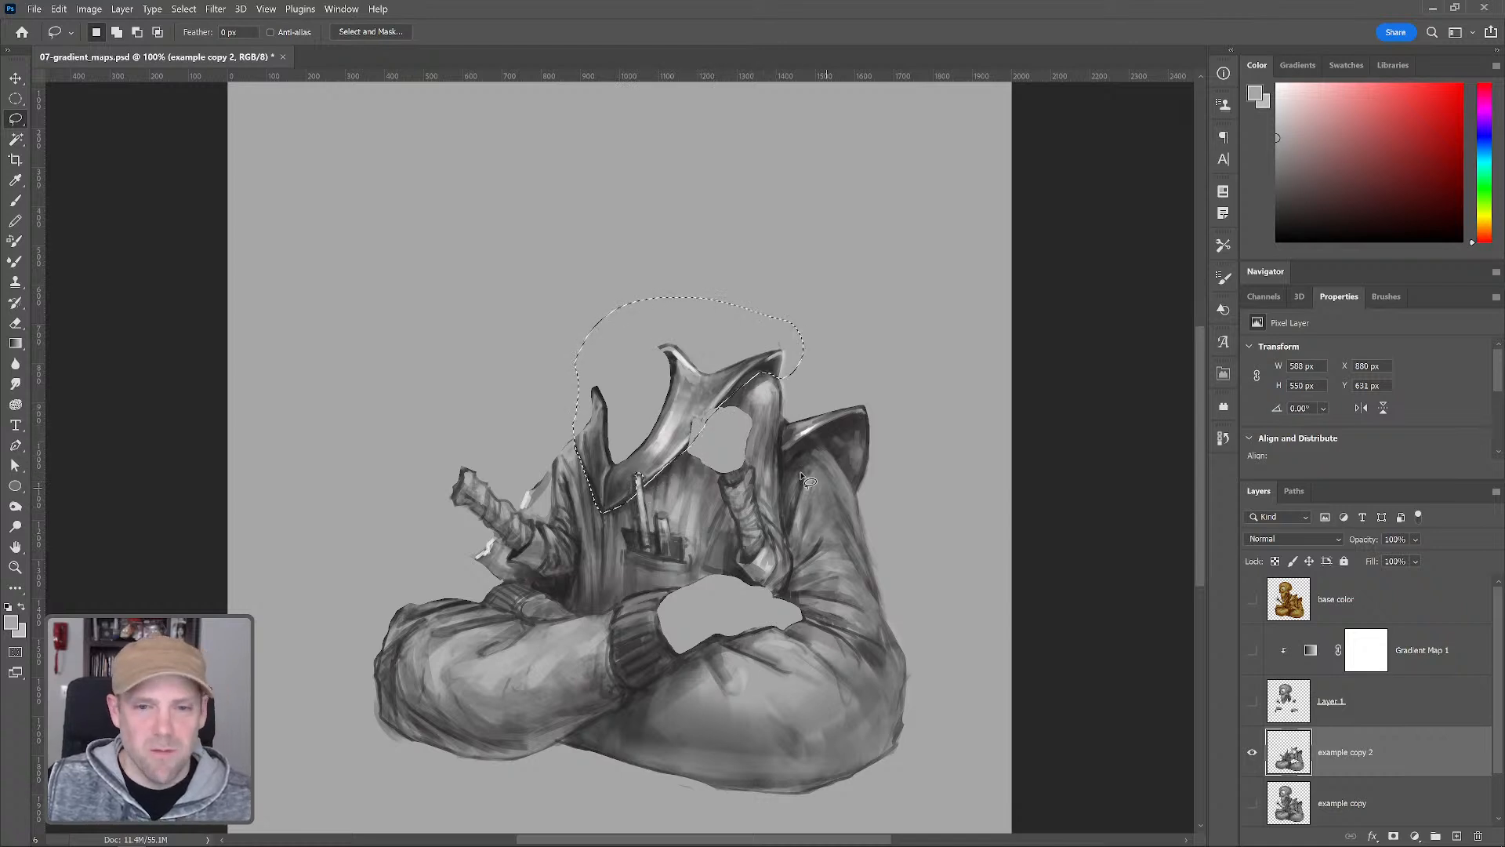
{"action": "mouse_move", "coordinate": [780, 475]}
{"action": "left_mouse_down"}
{"action": "mouse_move", "coordinate": [816, 445]}
{"action": "mouse_move", "coordinate": [859, 497]}
{"action": "mouse_move", "coordinate": [900, 459]}
{"action": "mouse_move", "coordinate": [879, 357]}
{"action": "mouse_move", "coordinate": [779, 414]}
{"action": "mouse_move", "coordinate": [780, 474]}
{"action": "left_mouse_up"}
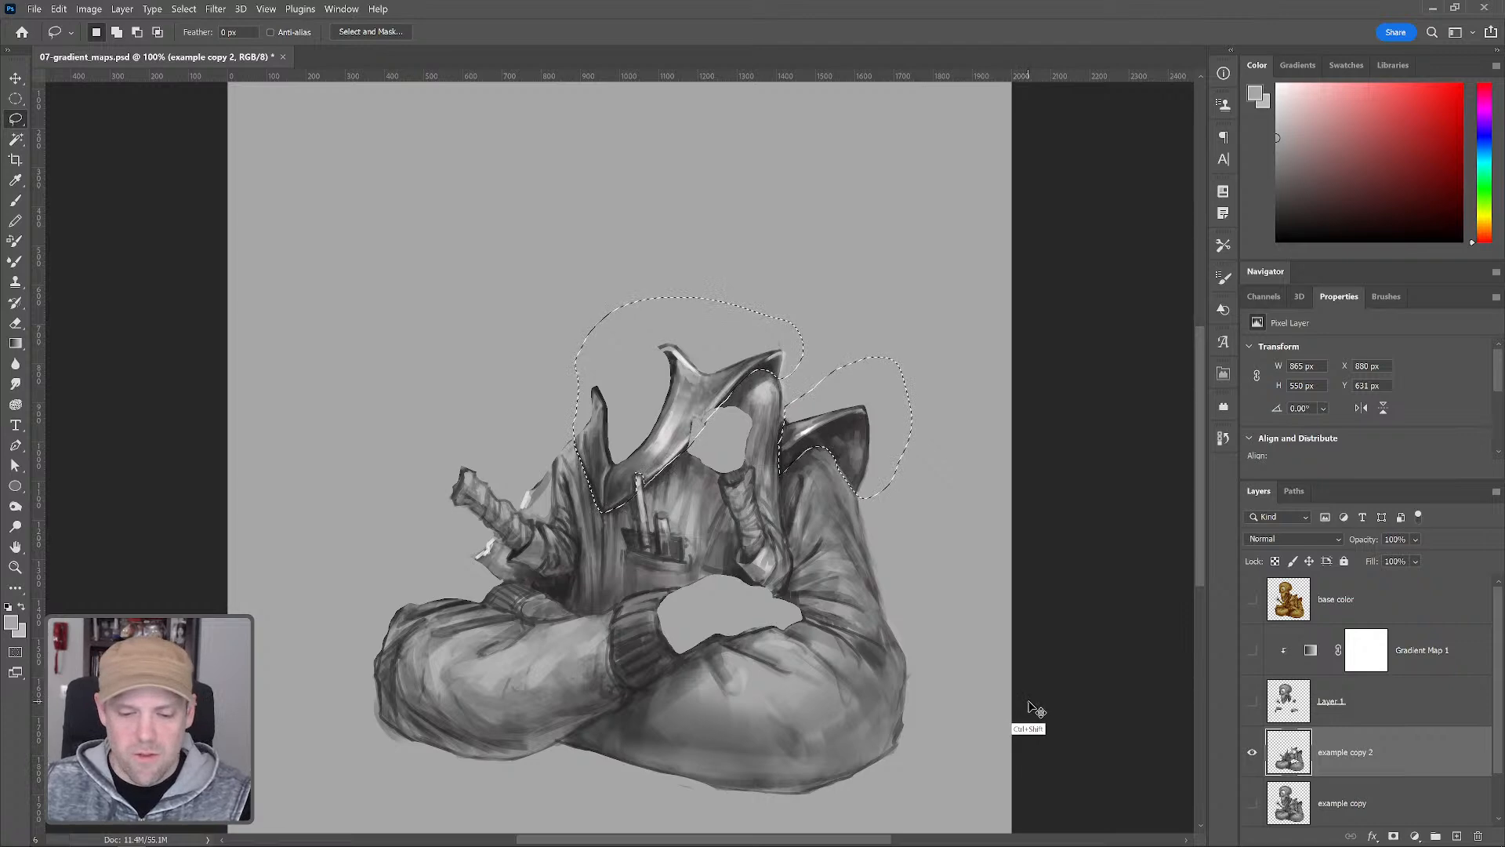
{"action": "key", "text": "ctrl+j"}
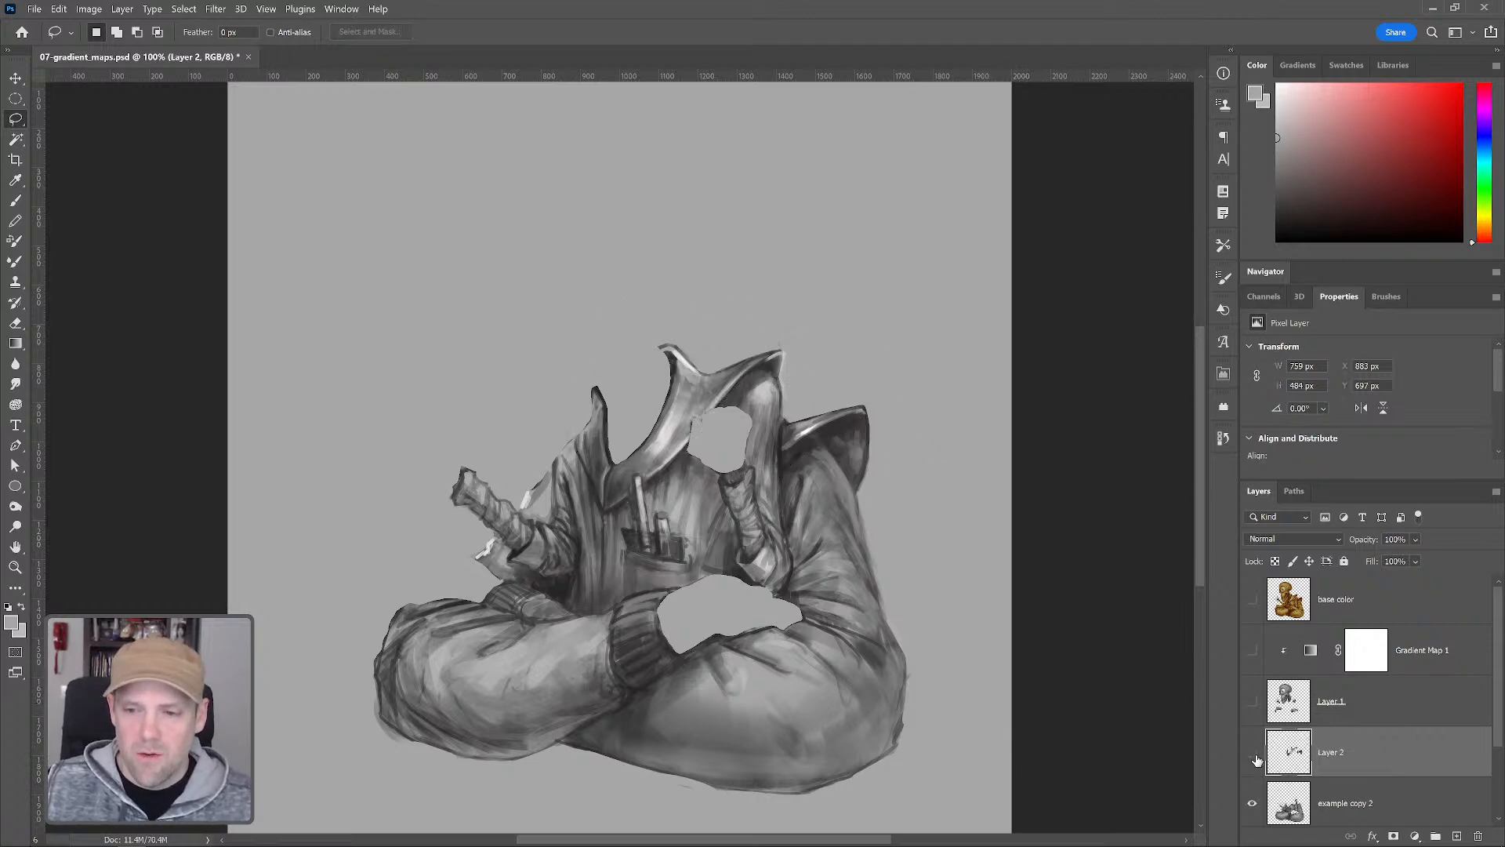
Show Layer 2 and add a Gradient Map adjustment layer above it
{"action": "left_click", "coordinate": [1253, 752]}
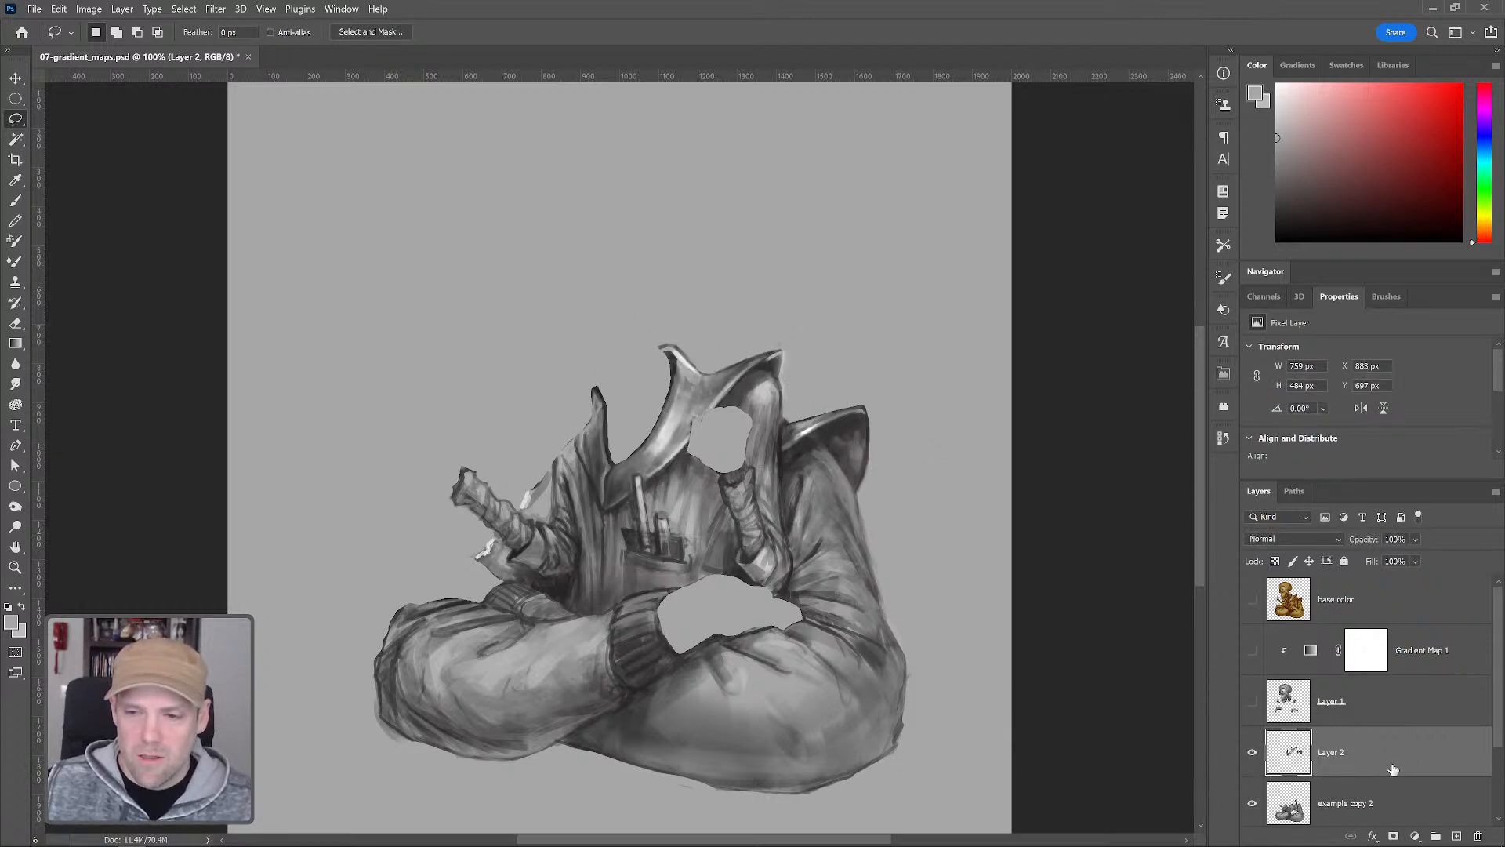
{"action": "left_click", "coordinate": [1415, 836]}
{"action": "left_click", "coordinate": [1411, 819]}
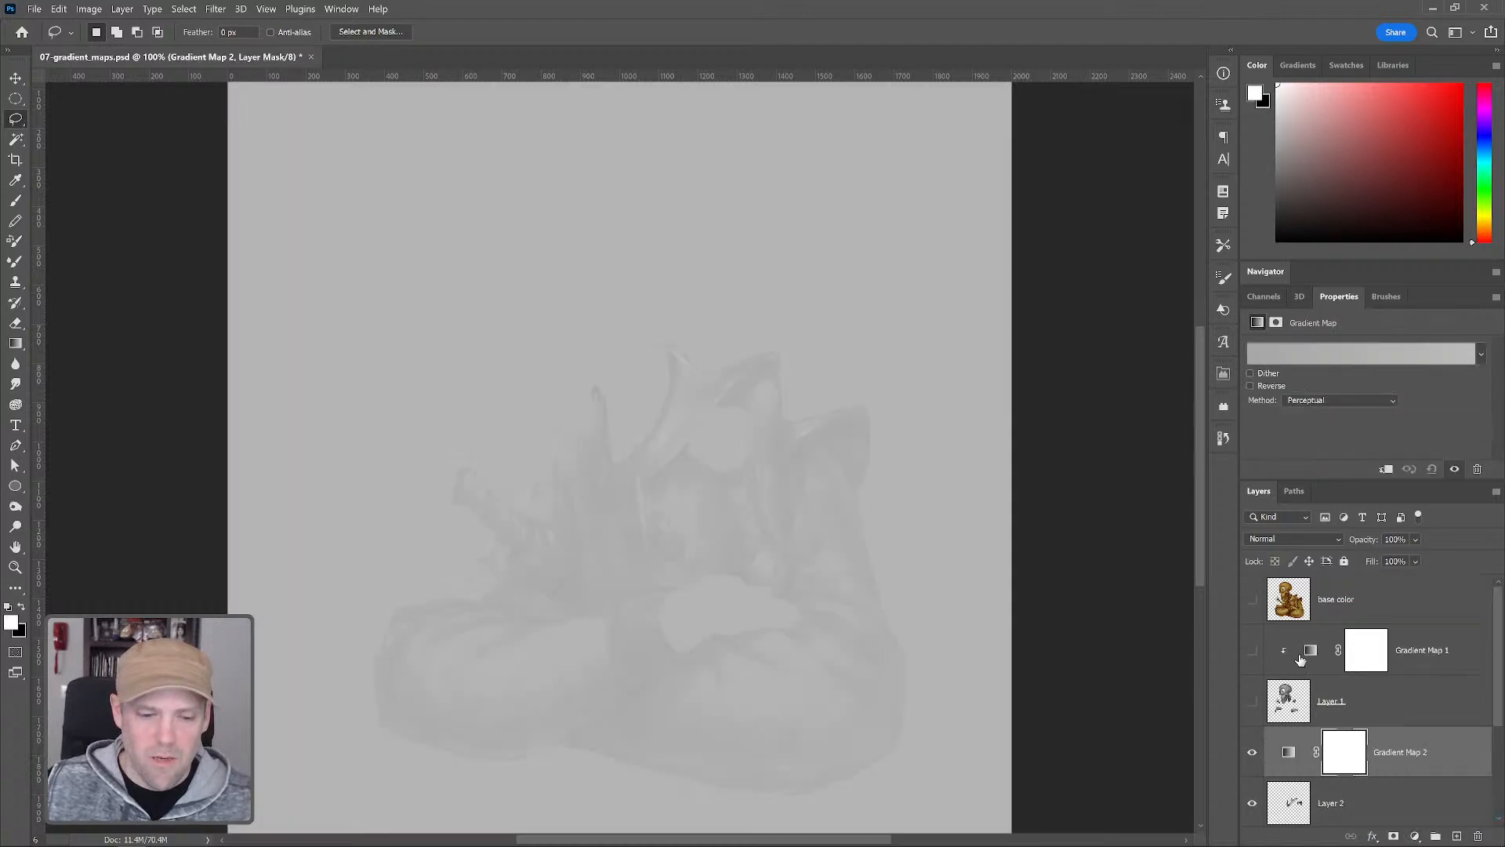
Edit the gradient map: move the dark stop to 5% and set its color to 1f0505
{"action": "left_click", "coordinate": [1317, 355]}
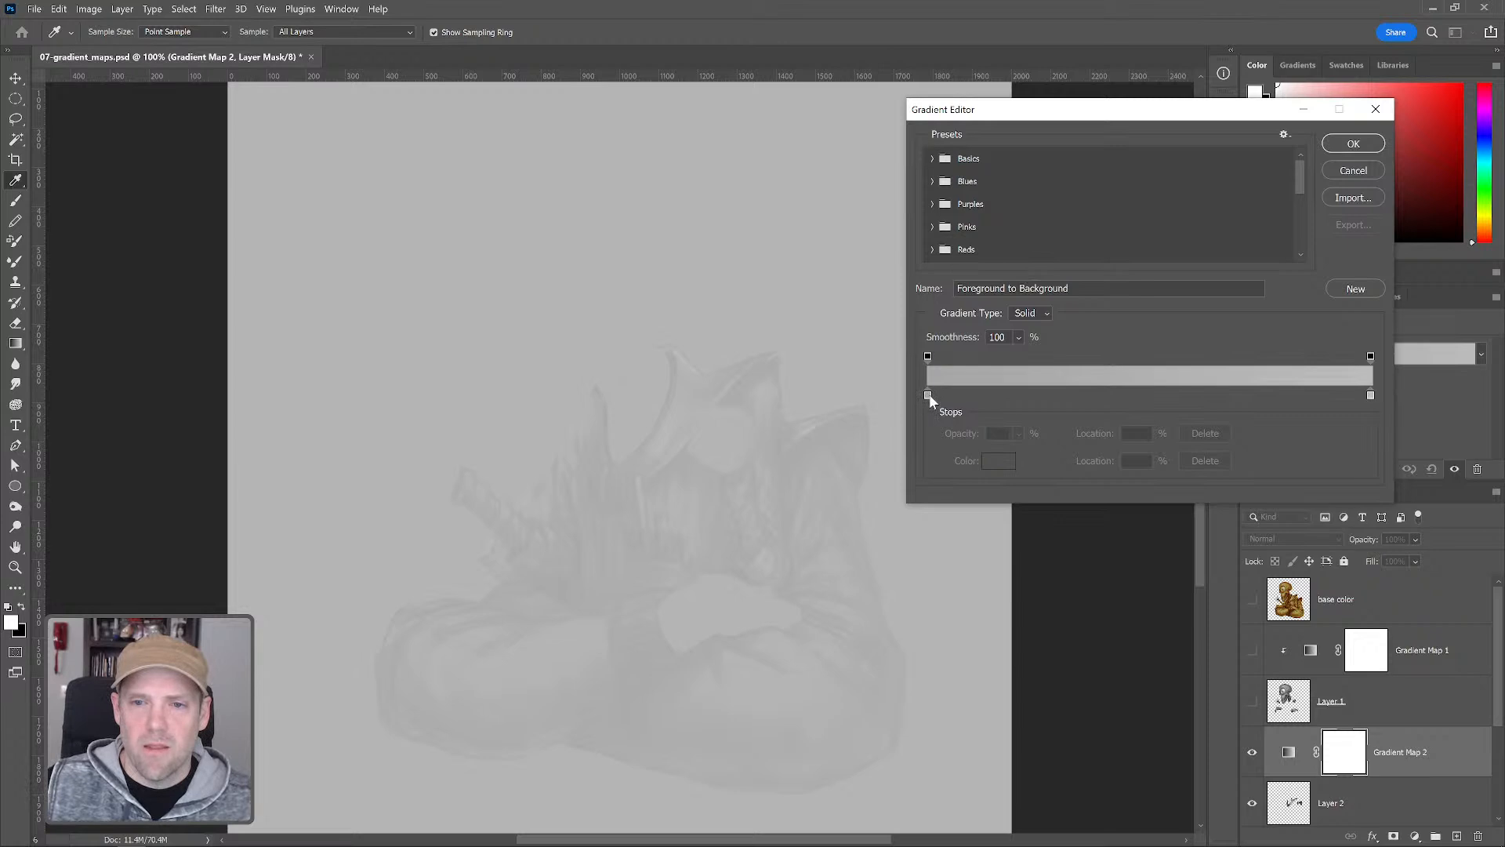
{"action": "left_click_drag", "start_coordinate": [929, 396], "coordinate": [951, 395]}
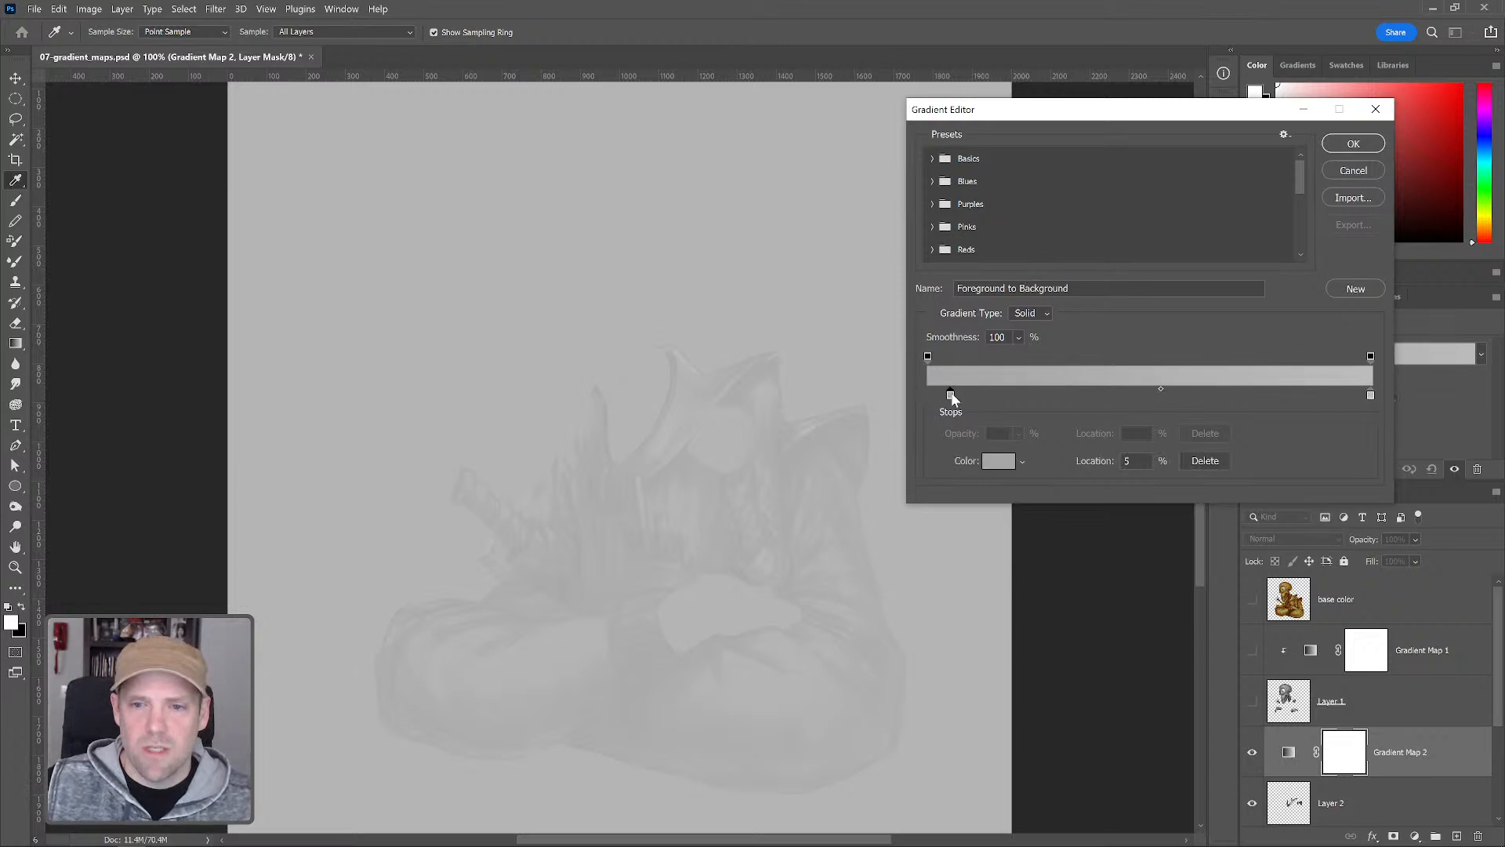
{"action": "left_click", "coordinate": [999, 461]}
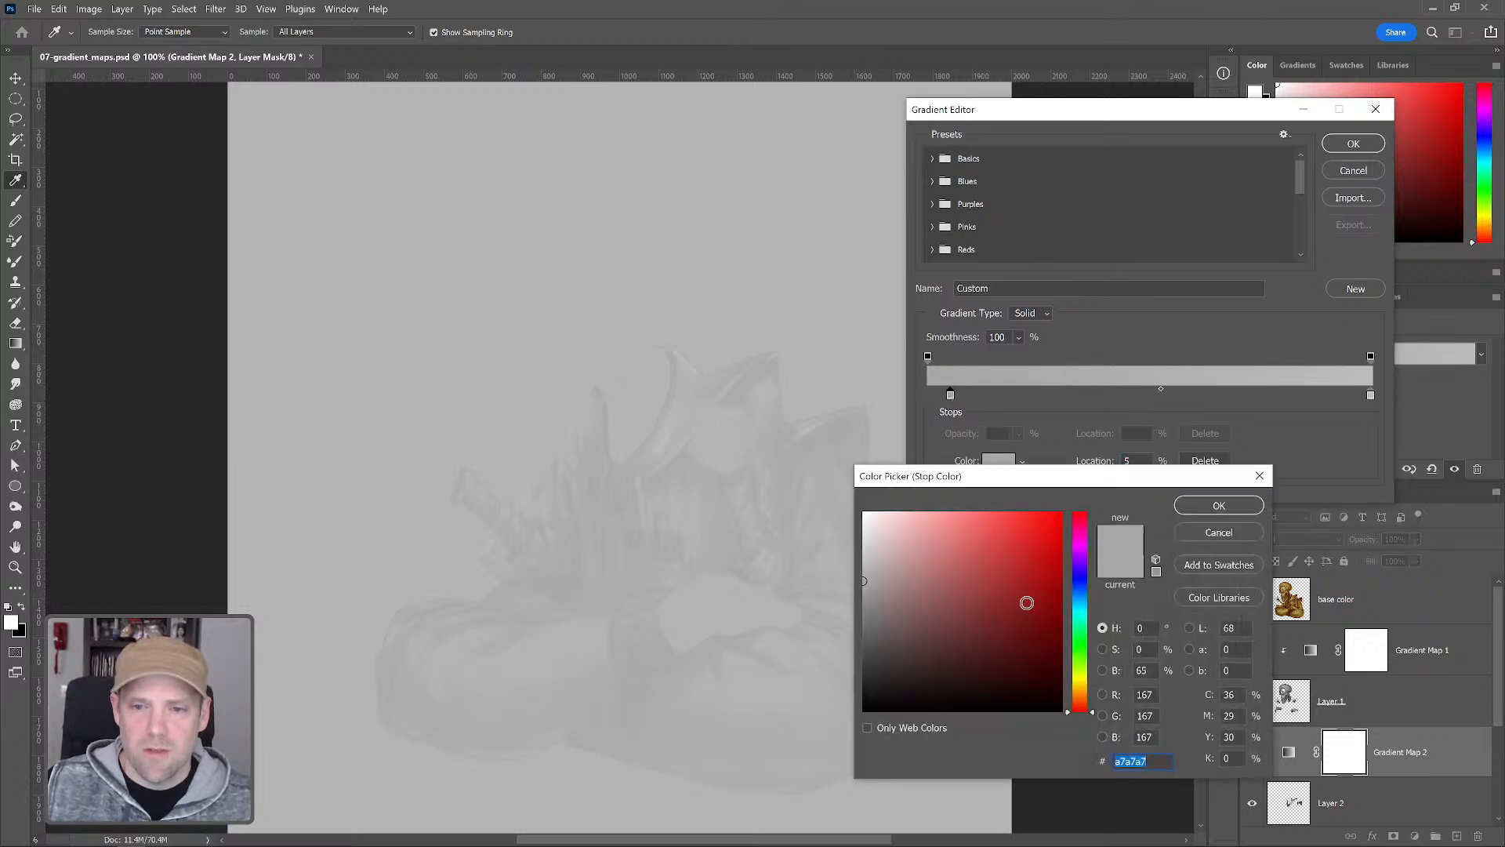
{"action": "left_click", "coordinate": [1031, 687]}
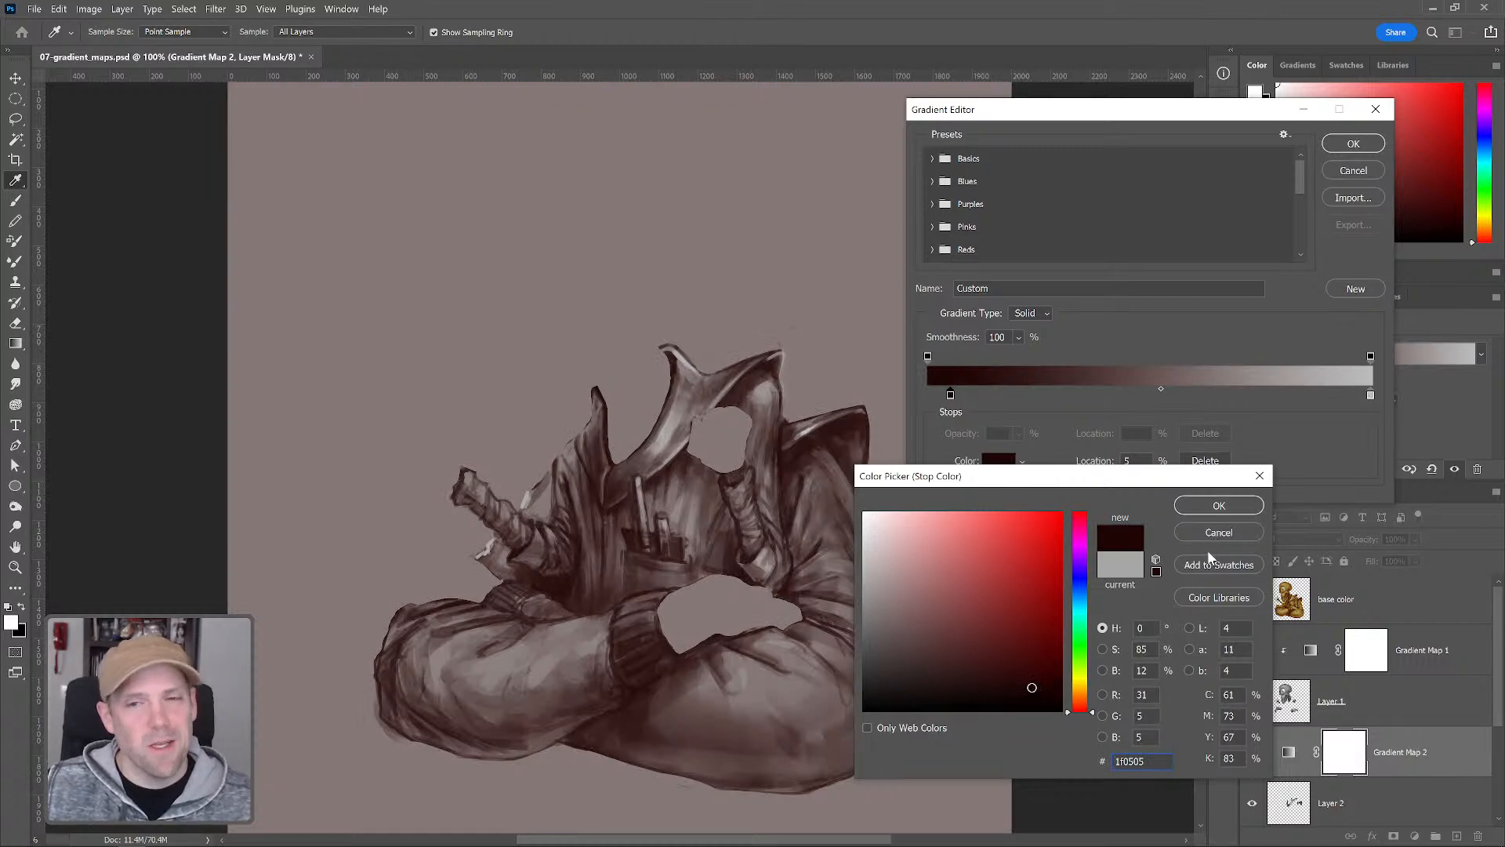
{"action": "left_click", "coordinate": [1218, 506]}
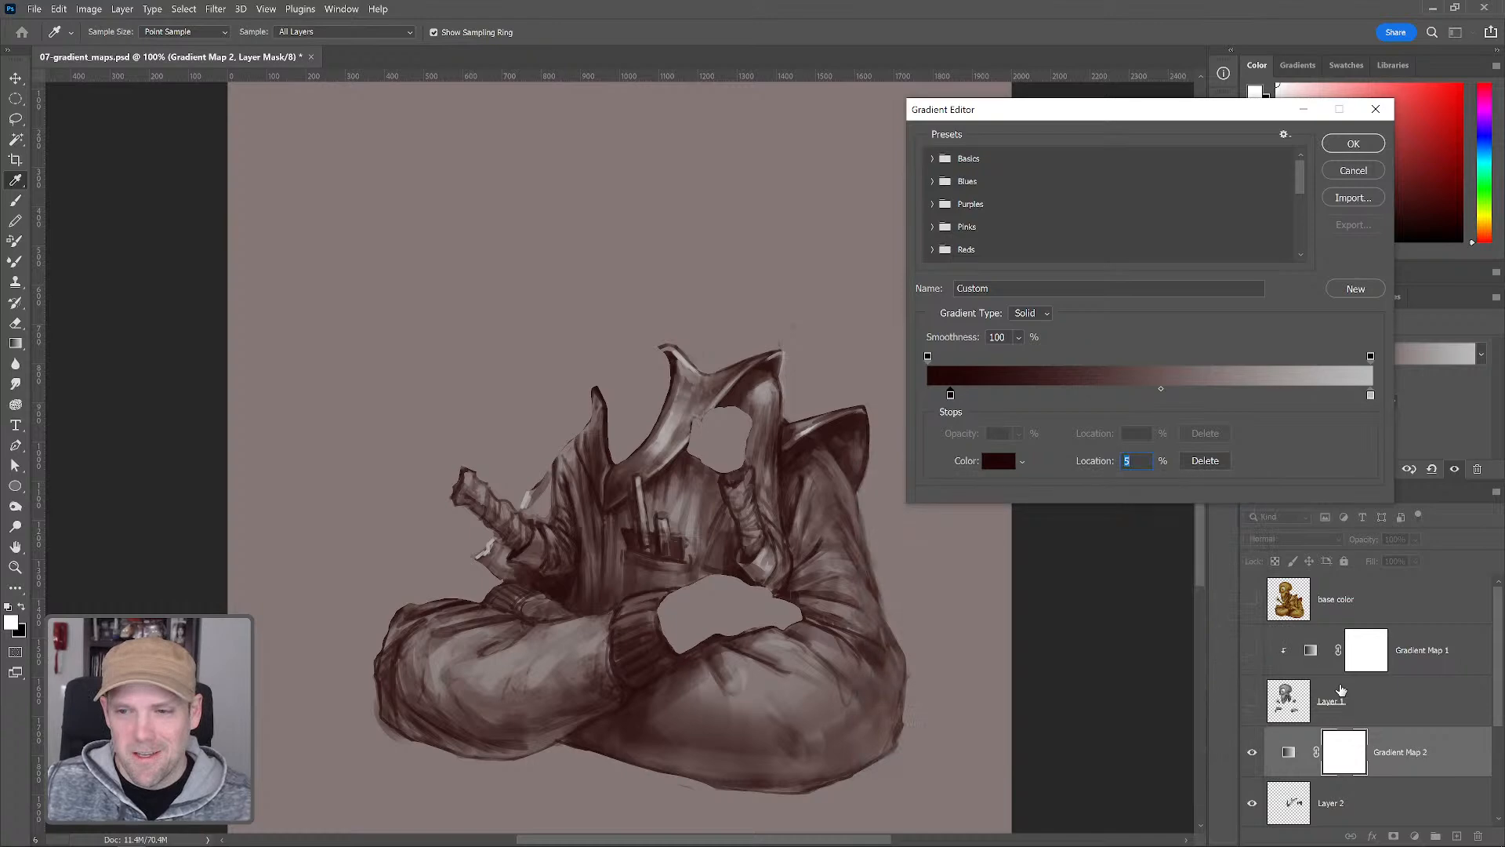
Confirm the gradient editor and clip Gradient Map 2 to Layer 2
{"action": "key", "text": "alt"}
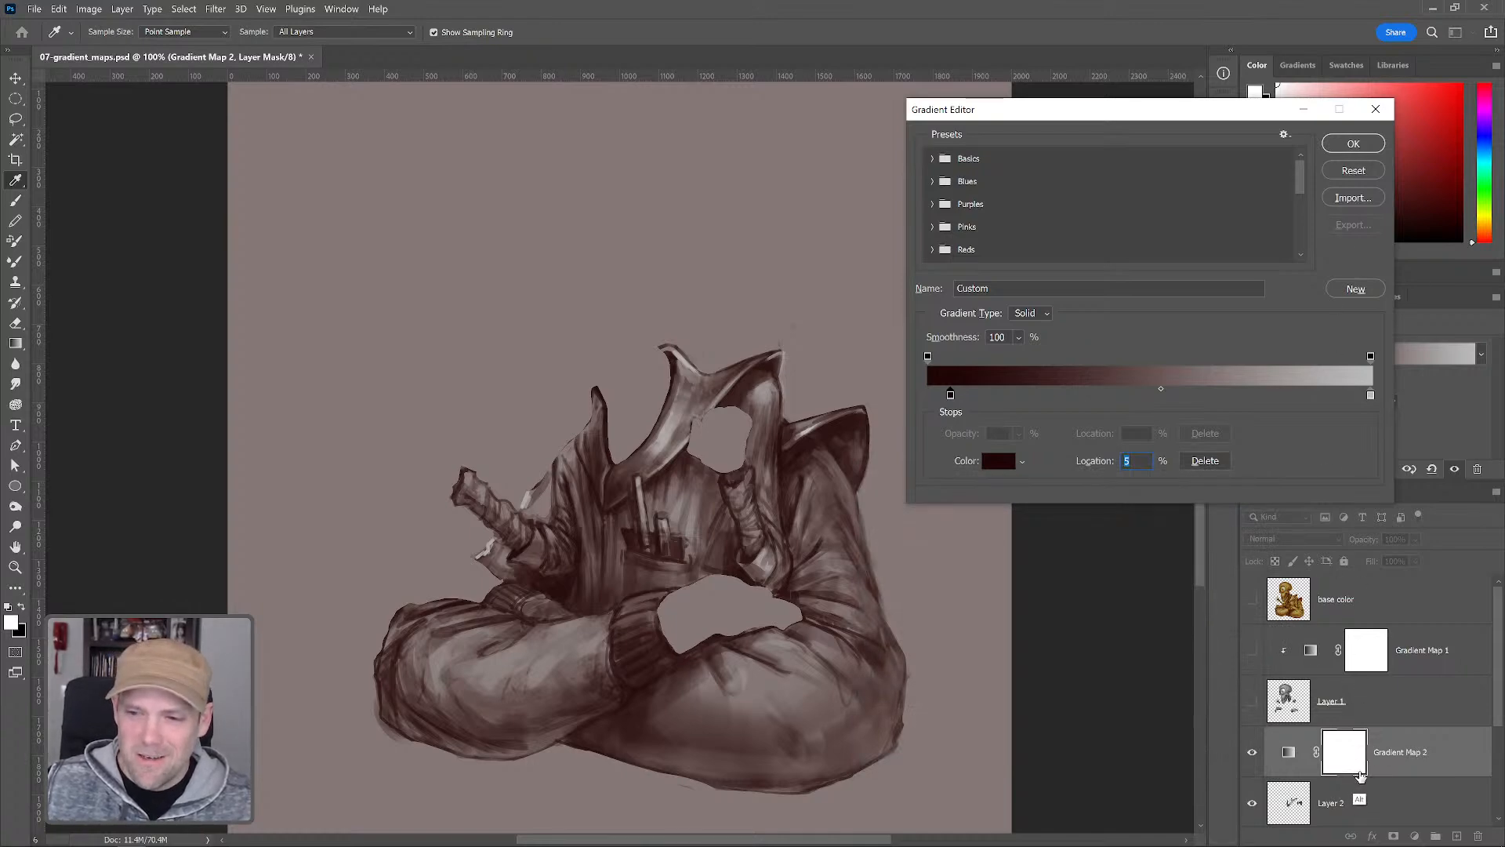
{"action": "left_click", "coordinate": [1347, 775], "text": "alt"}
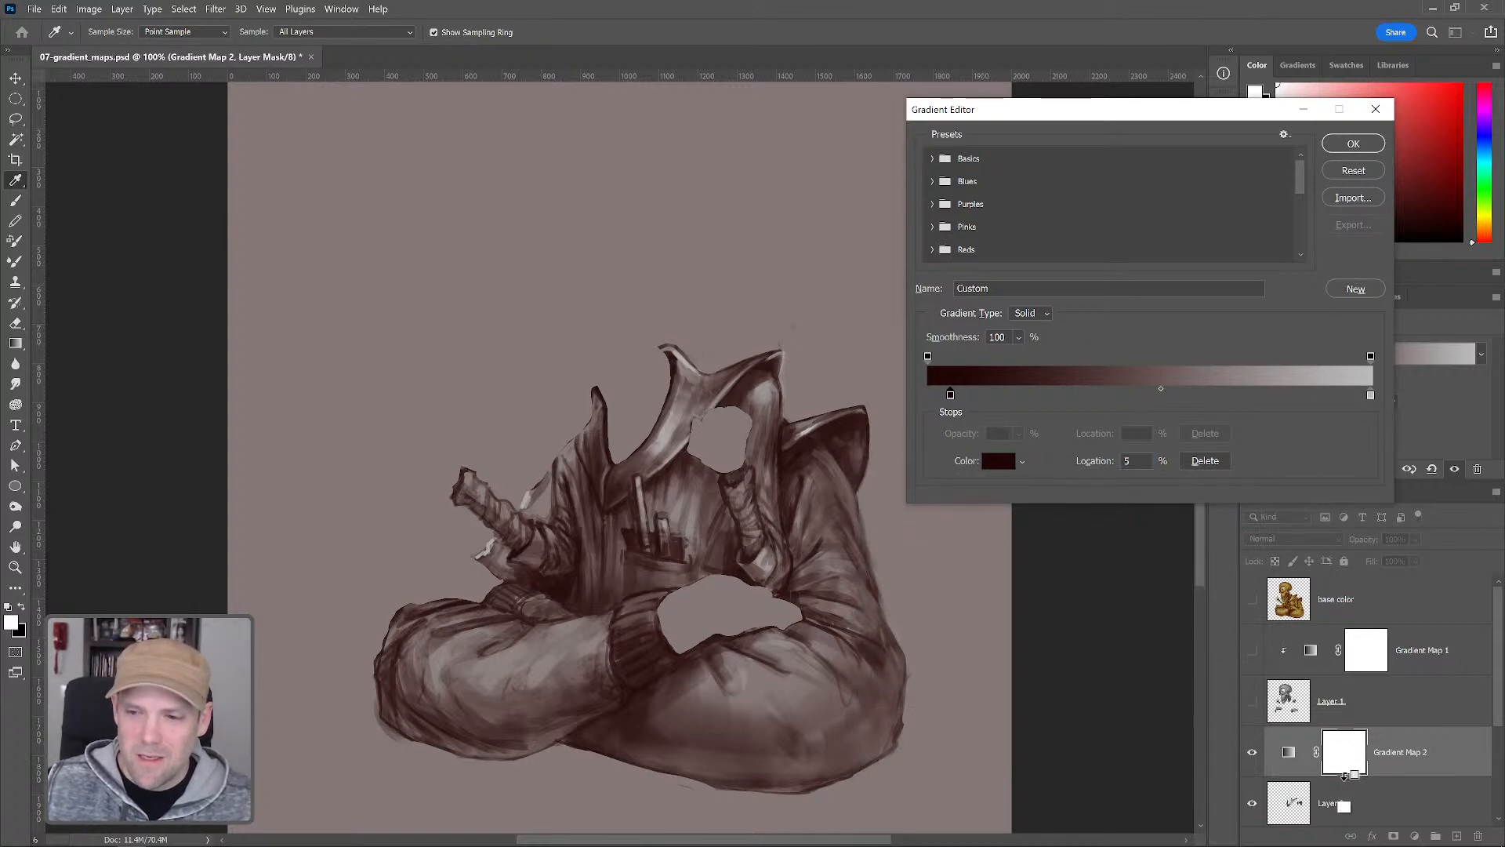
{"action": "left_click", "coordinate": [1353, 143]}
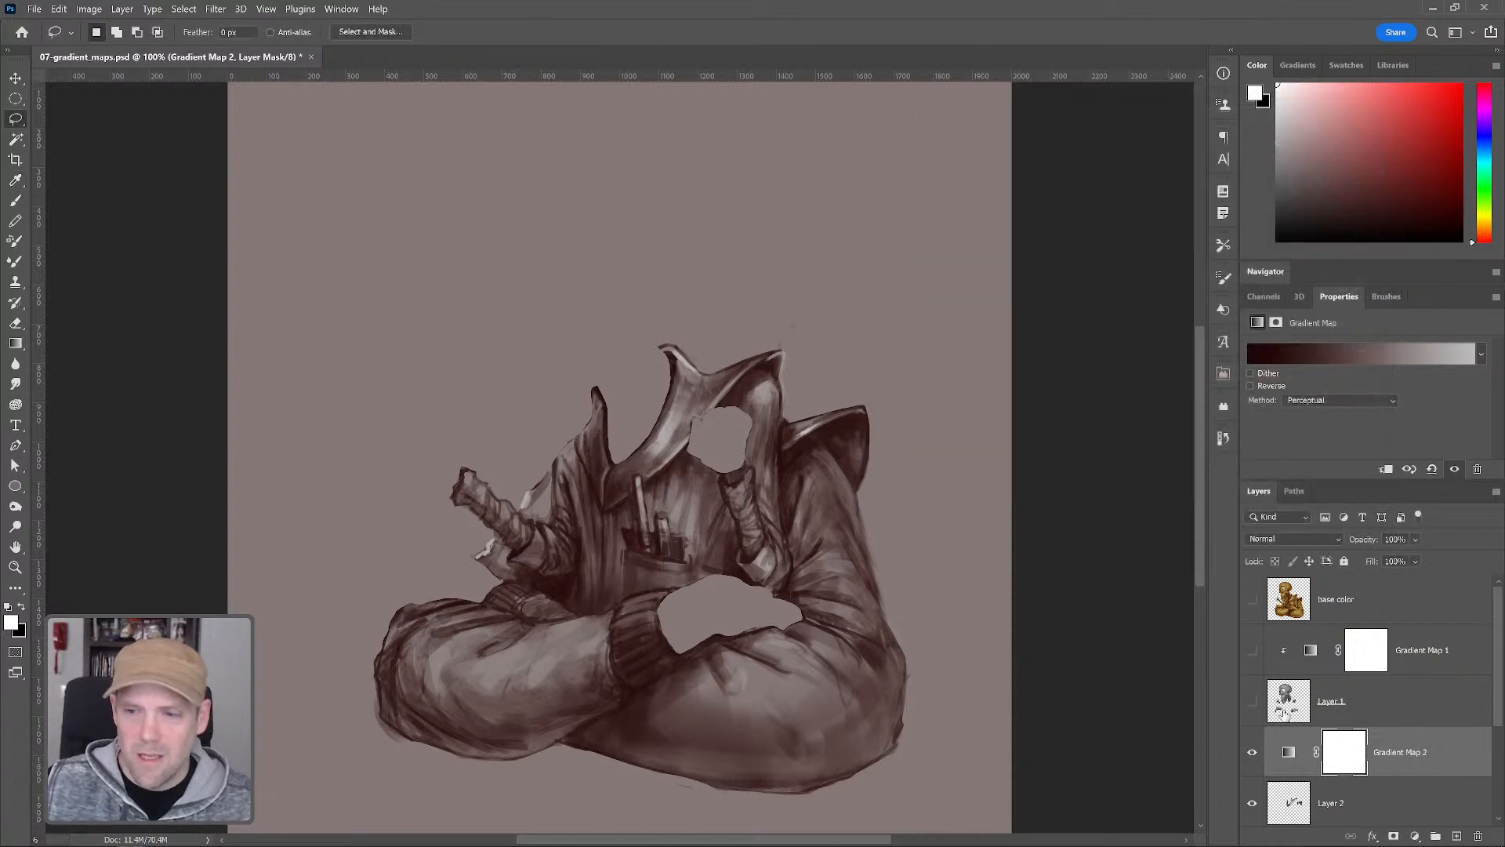
{"action": "left_click", "coordinate": [1339, 775], "text": "alt"}
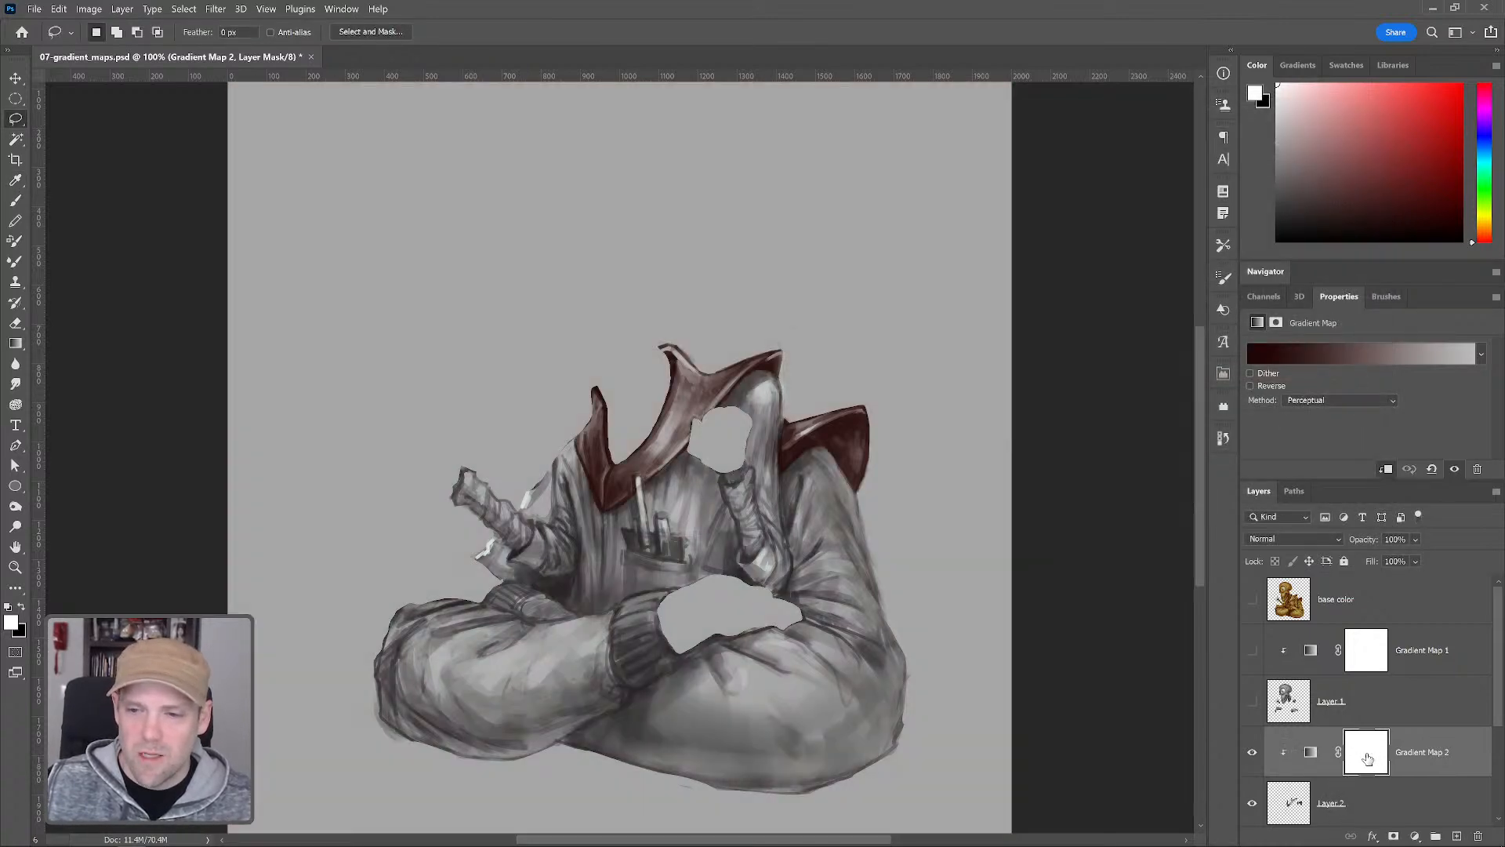
Reopen the gradient editor and add a dark blue stop at 19% with color 1e304c
{"action": "left_click", "coordinate": [1316, 349]}
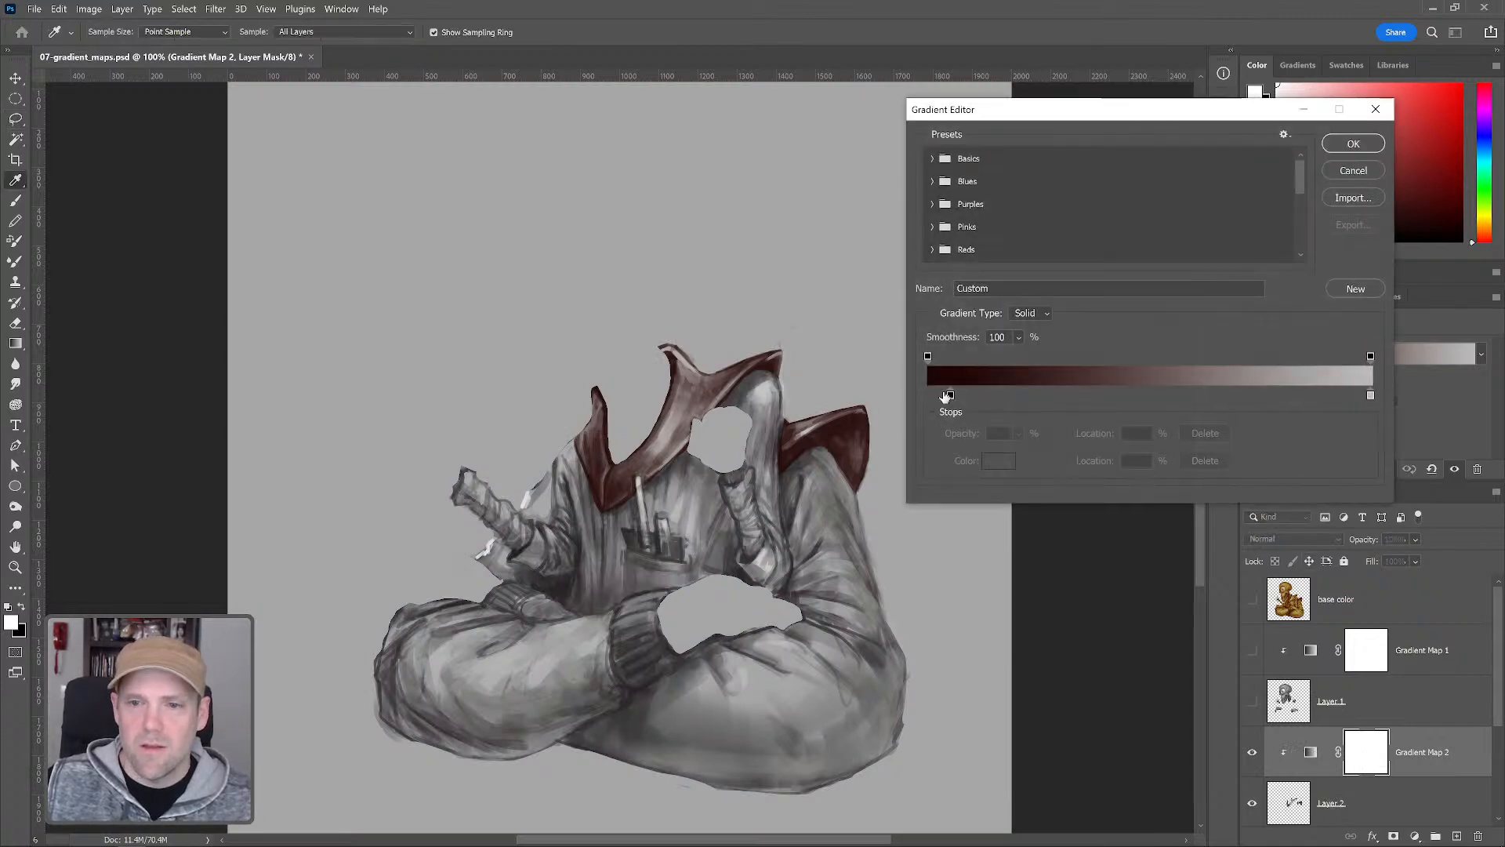
{"action": "left_click", "coordinate": [997, 396]}
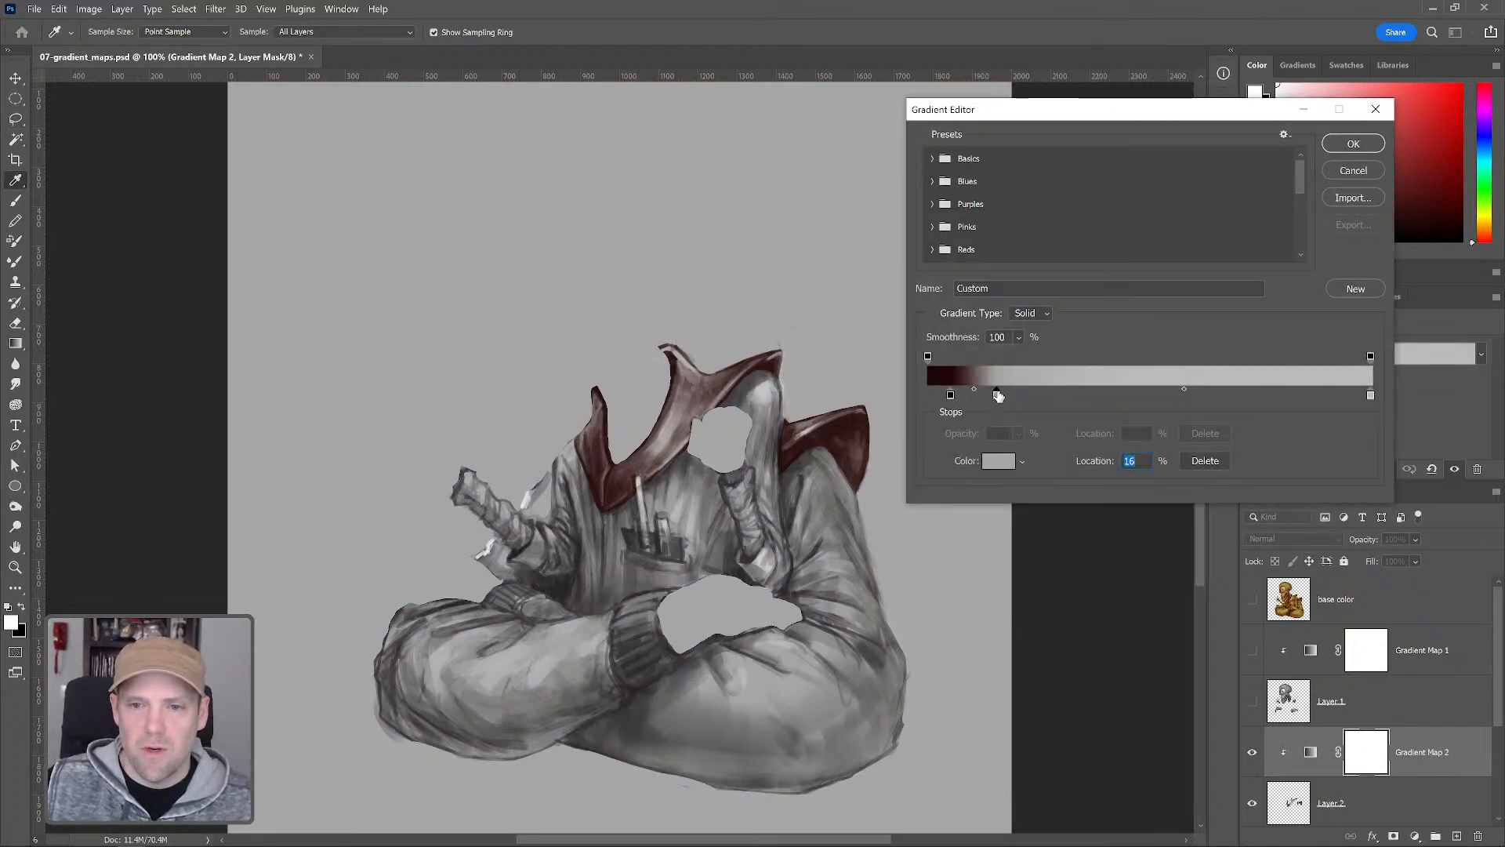
{"action": "left_click_drag", "start_coordinate": [997, 396], "coordinate": [1010, 396]}
{"action": "left_click", "coordinate": [998, 460]}
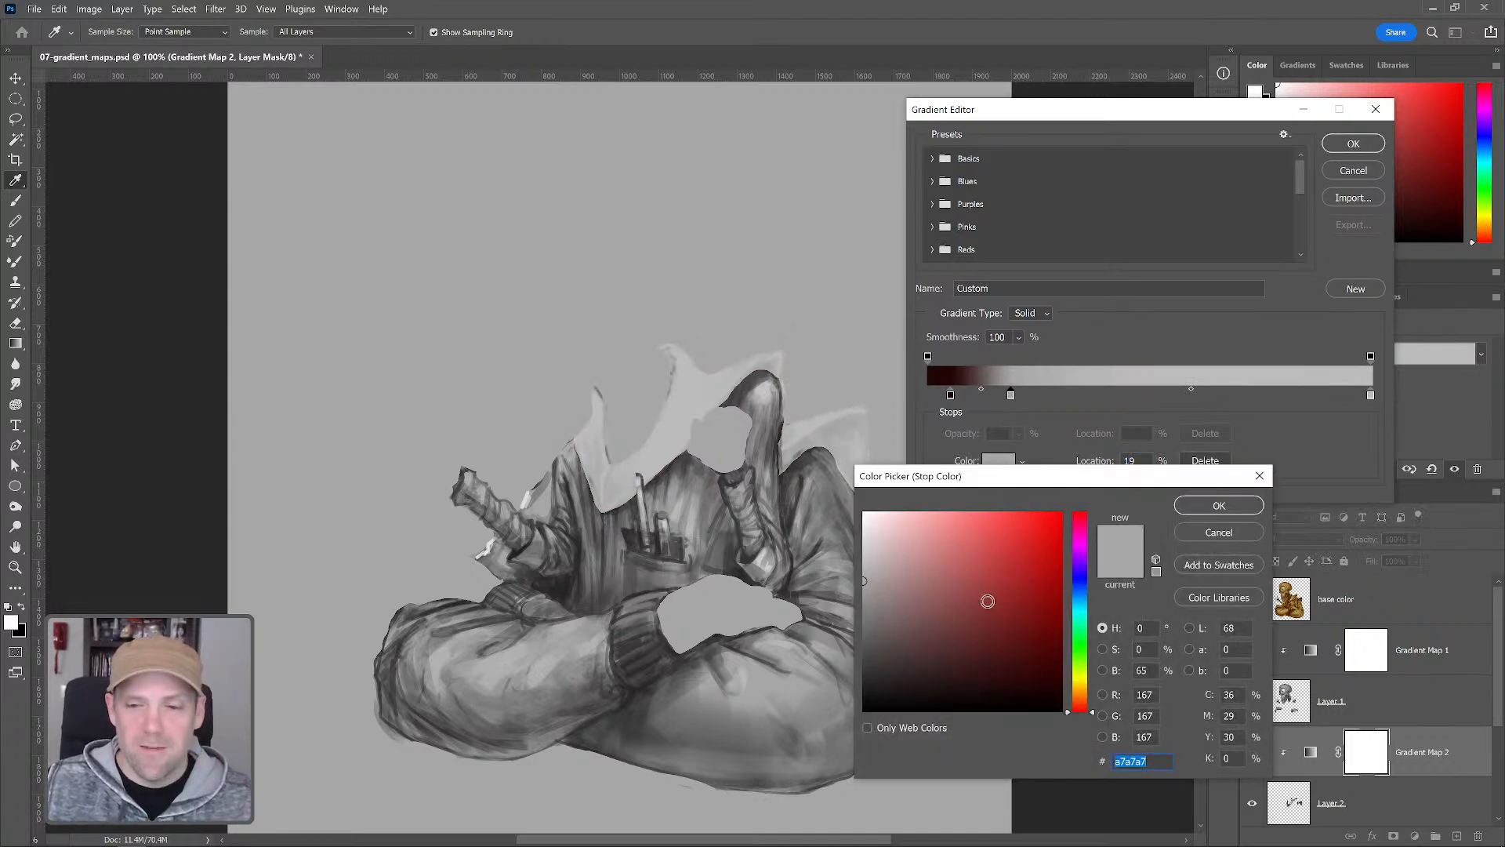
{"action": "left_click", "coordinate": [943, 643]}
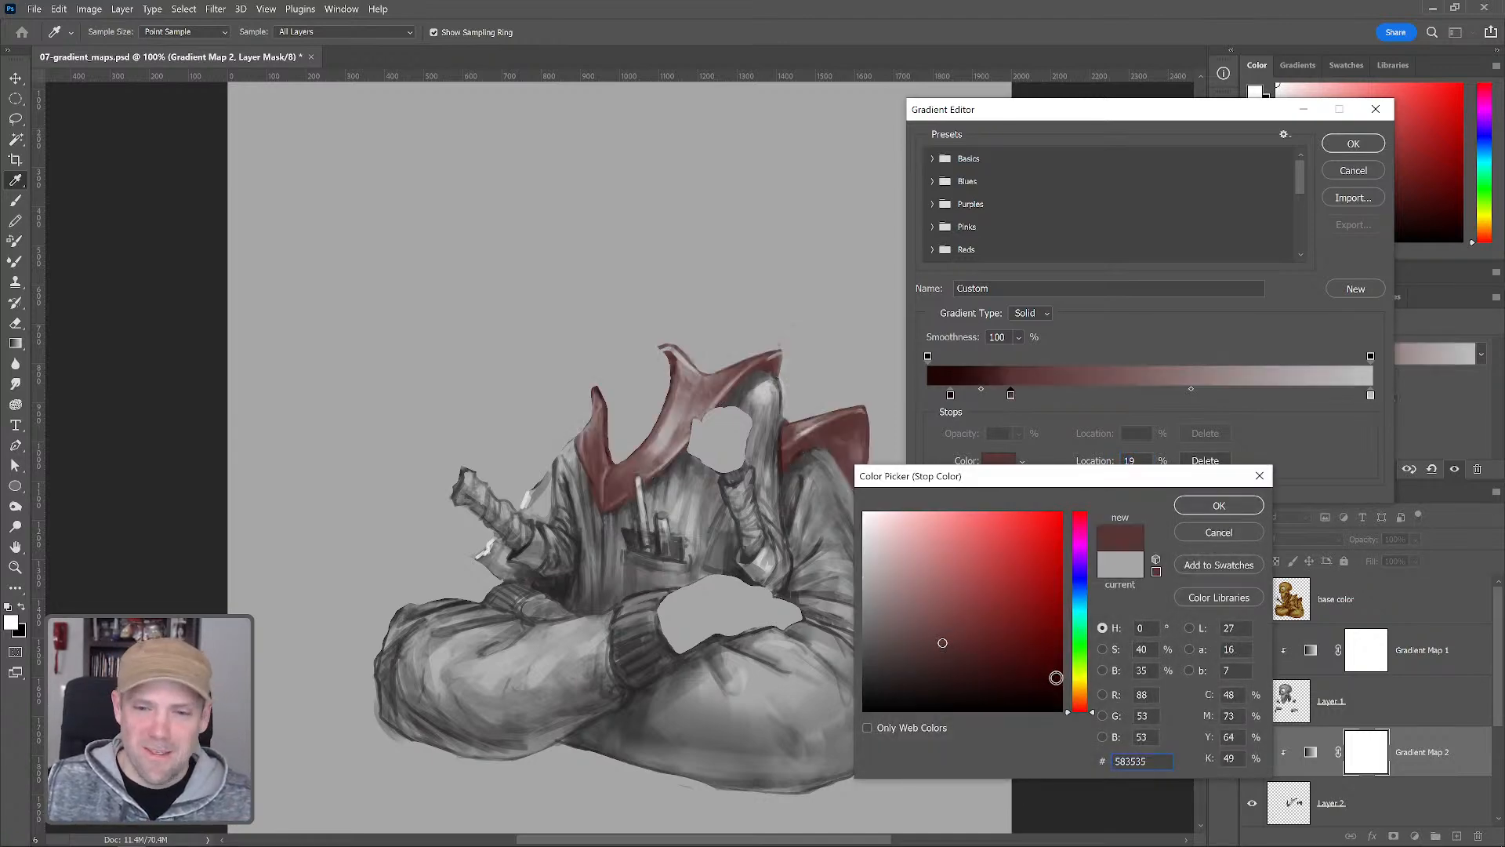
{"action": "left_click", "coordinate": [1081, 618]}
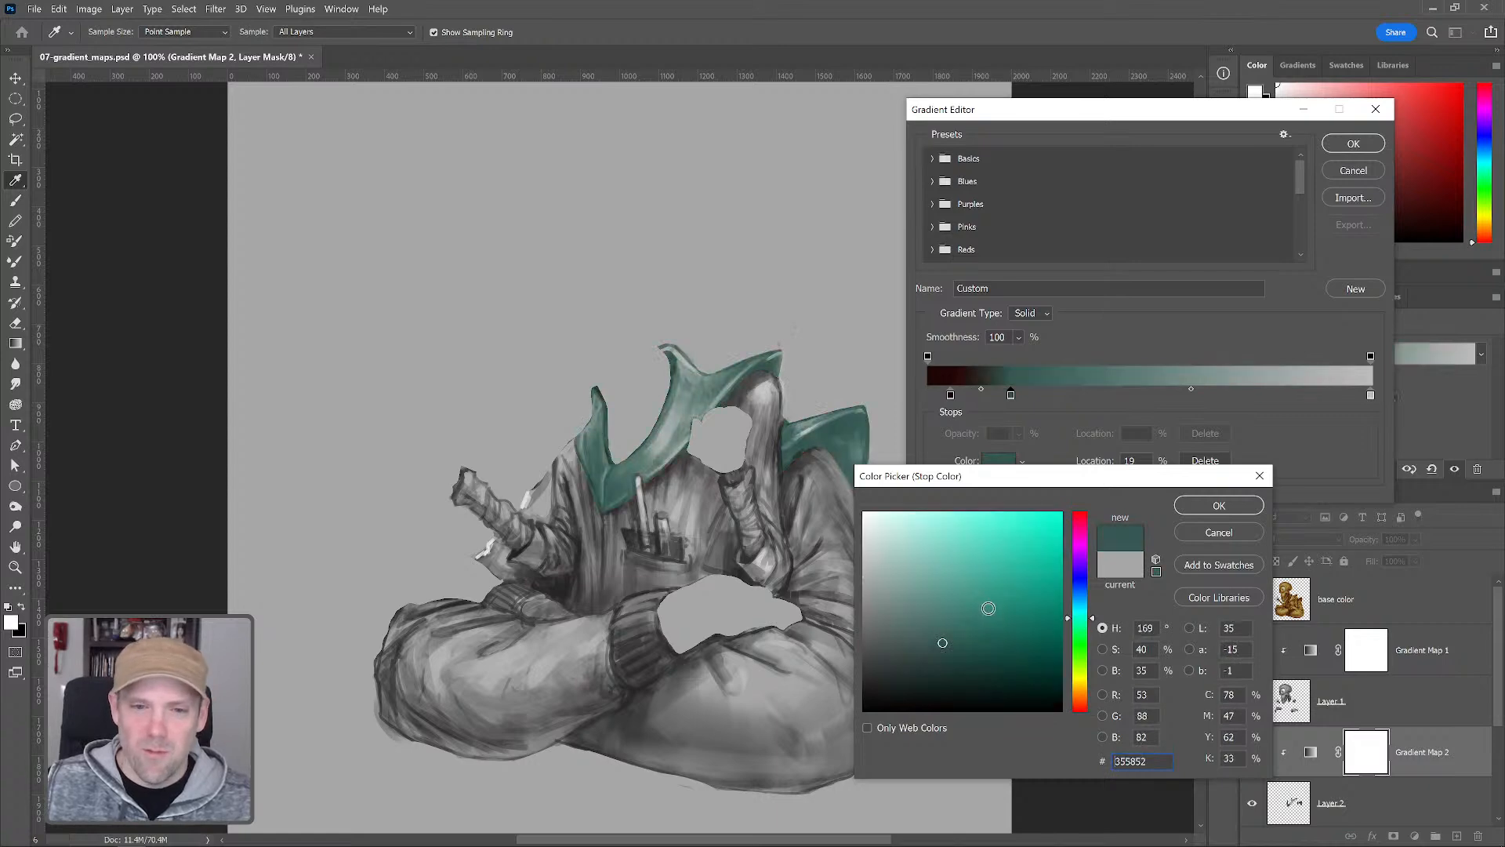
{"action": "left_click", "coordinate": [1081, 592]}
{"action": "left_click", "coordinate": [975, 648]}
{"action": "left_click_drag", "start_coordinate": [976, 648], "coordinate": [983, 652]}
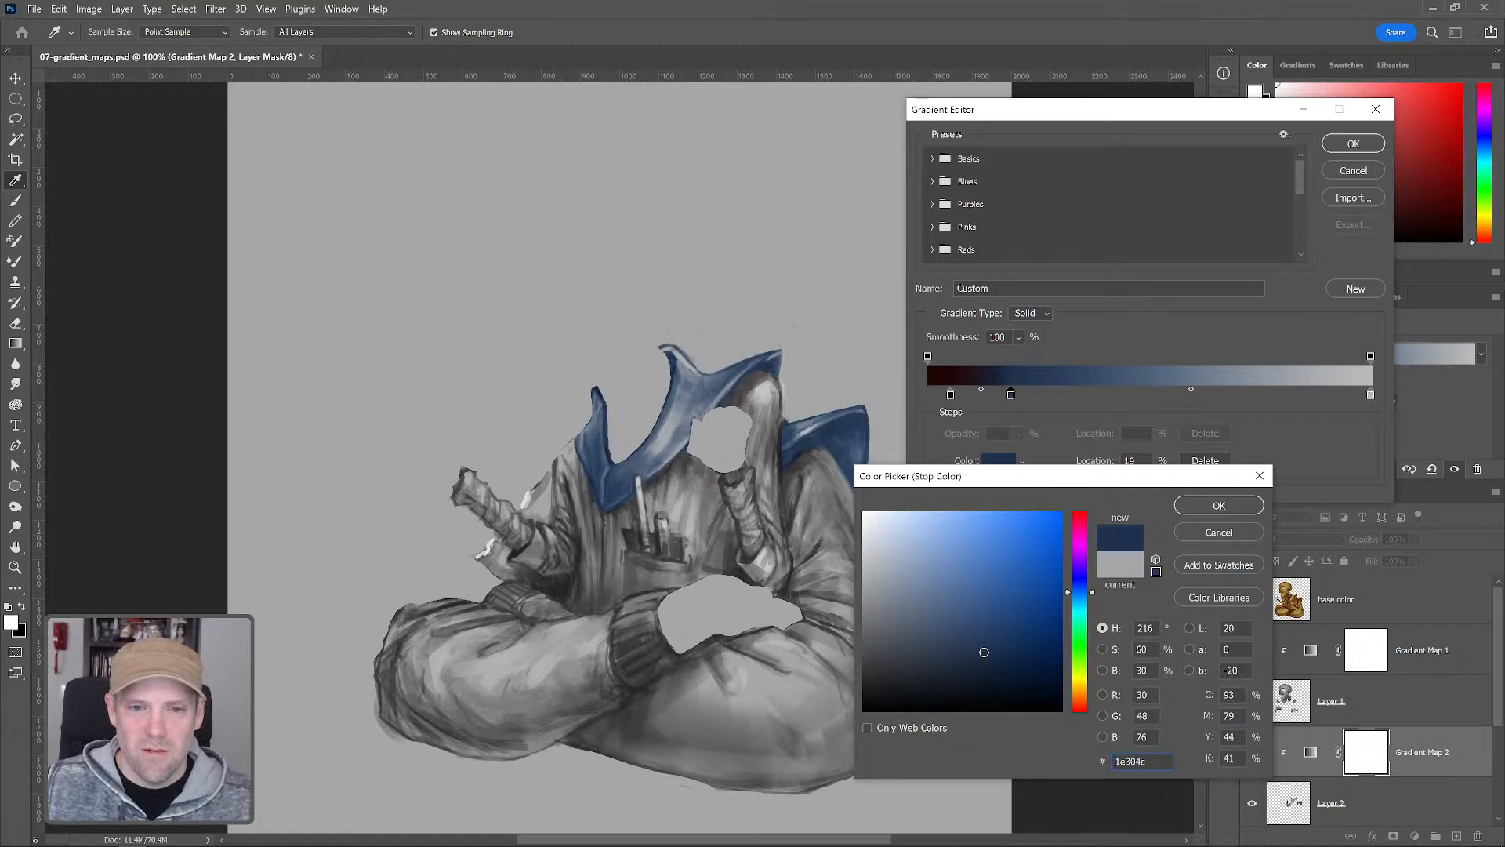
{"action": "left_click", "coordinate": [1219, 505]}
Add a teal-blue gradient stop at 41% with color 377186
{"action": "left_click", "coordinate": [1110, 394]}
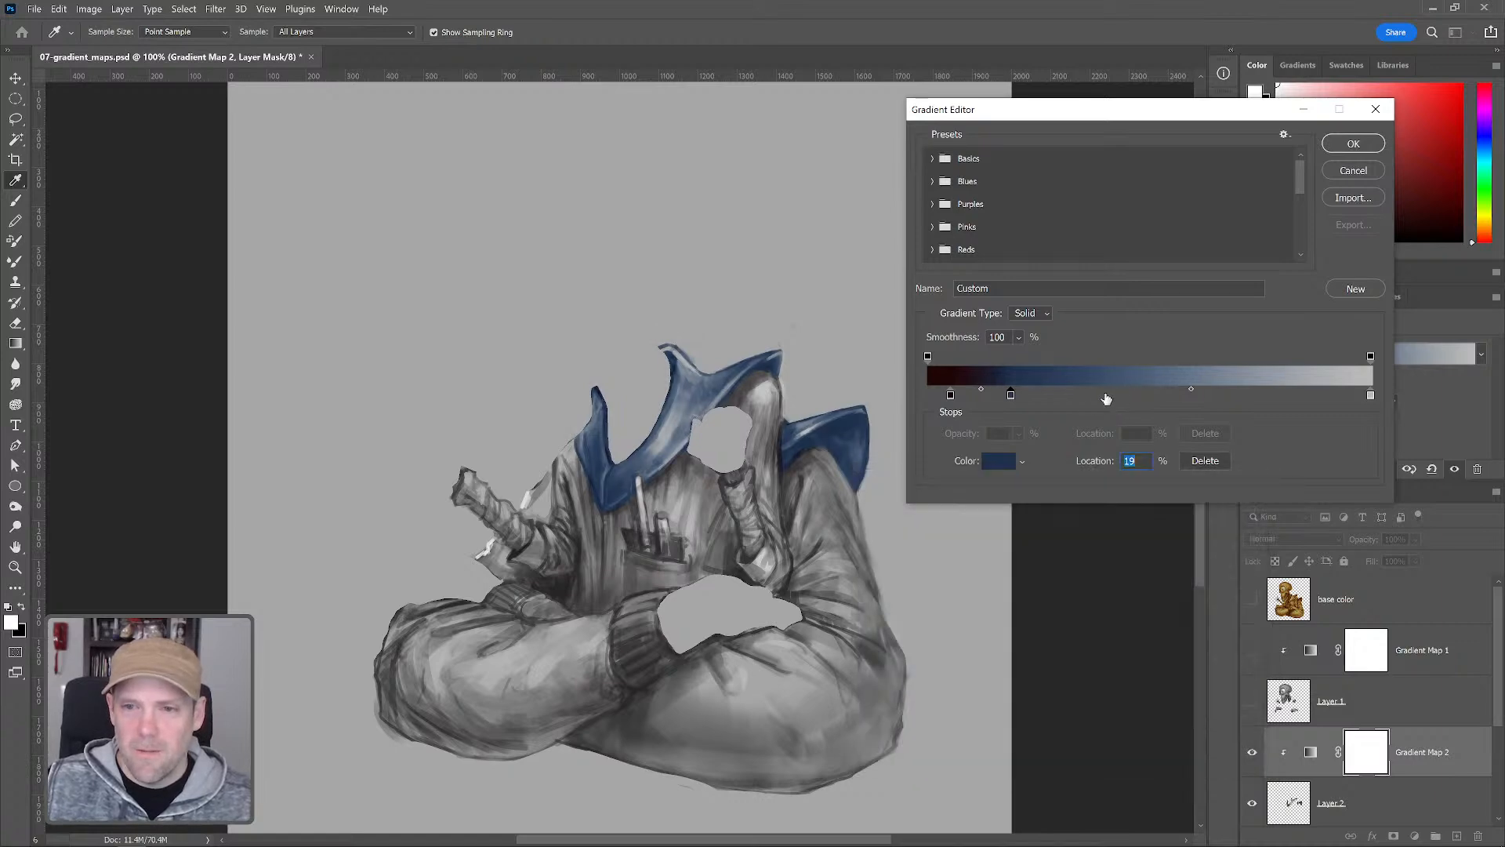
{"action": "left_click", "coordinate": [998, 463]}
{"action": "left_click", "coordinate": [987, 615]}
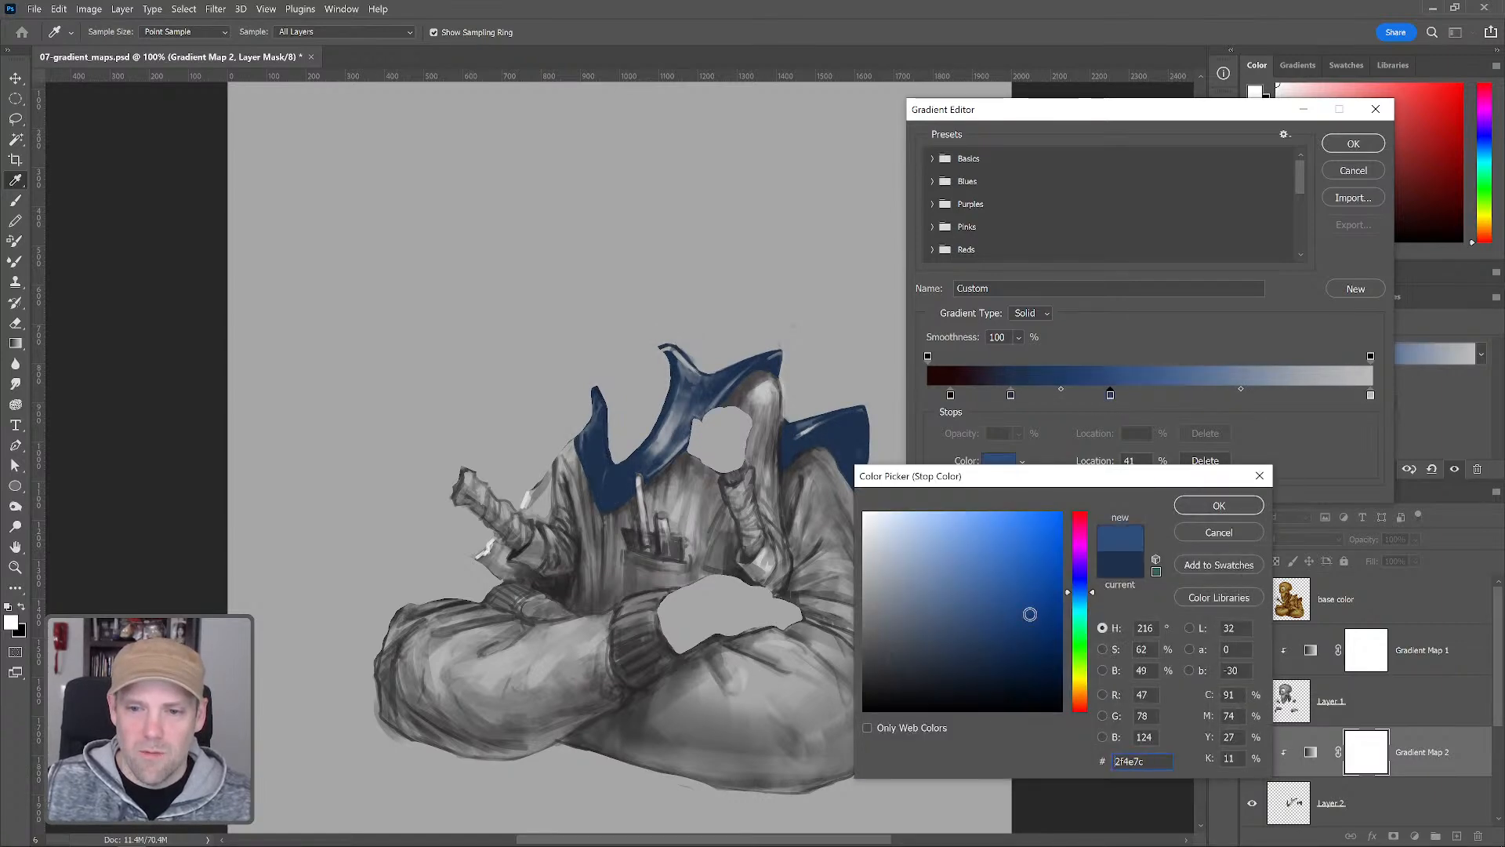
{"action": "left_click", "coordinate": [1081, 596]}
{"action": "left_click", "coordinate": [1085, 600]}
{"action": "left_click", "coordinate": [980, 607]}
{"action": "left_click", "coordinate": [1082, 604]}
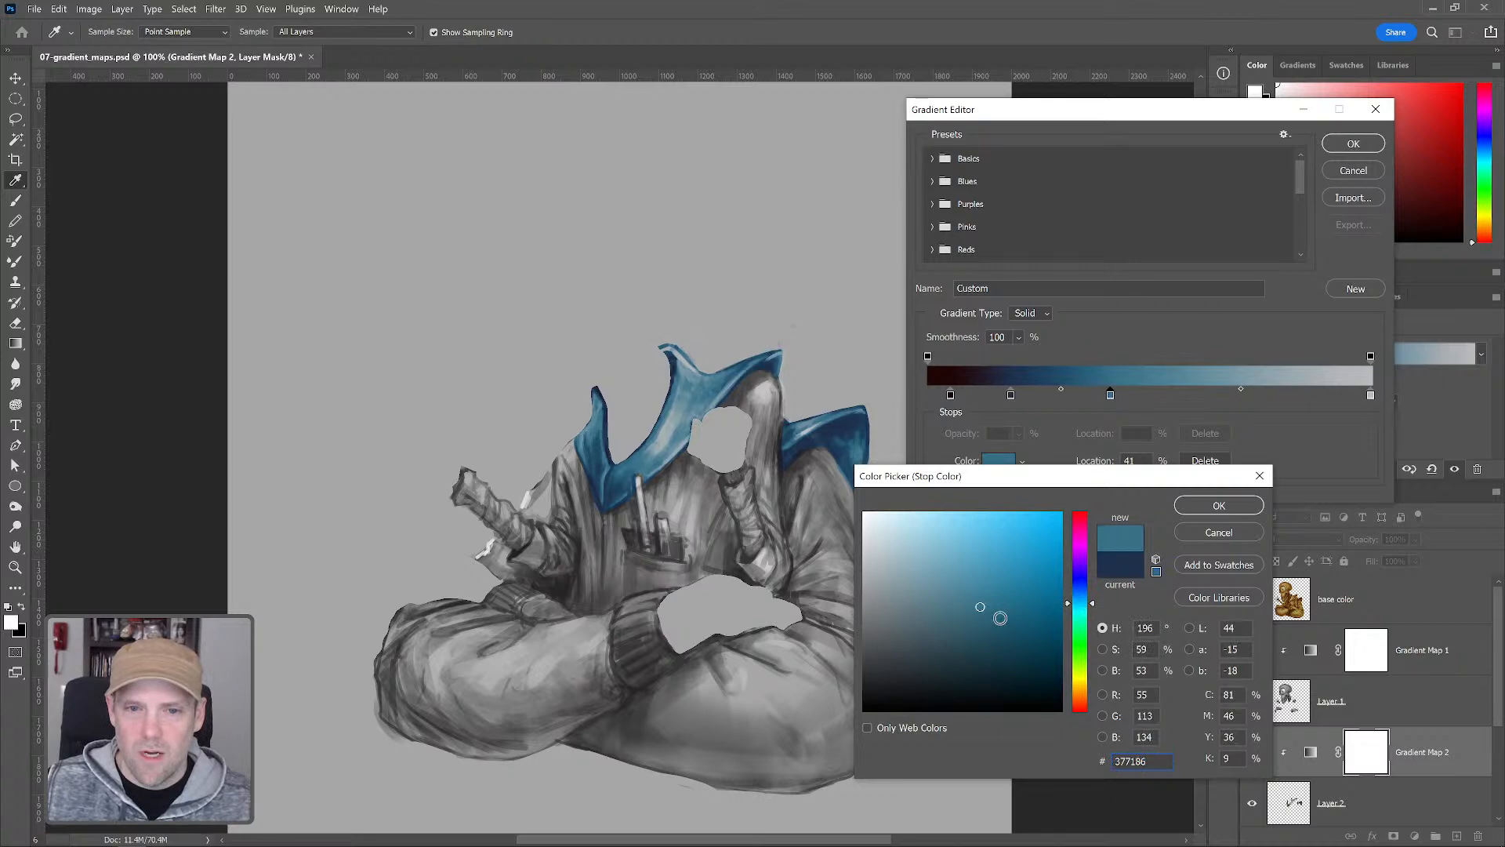
{"action": "left_click", "coordinate": [1240, 506]}
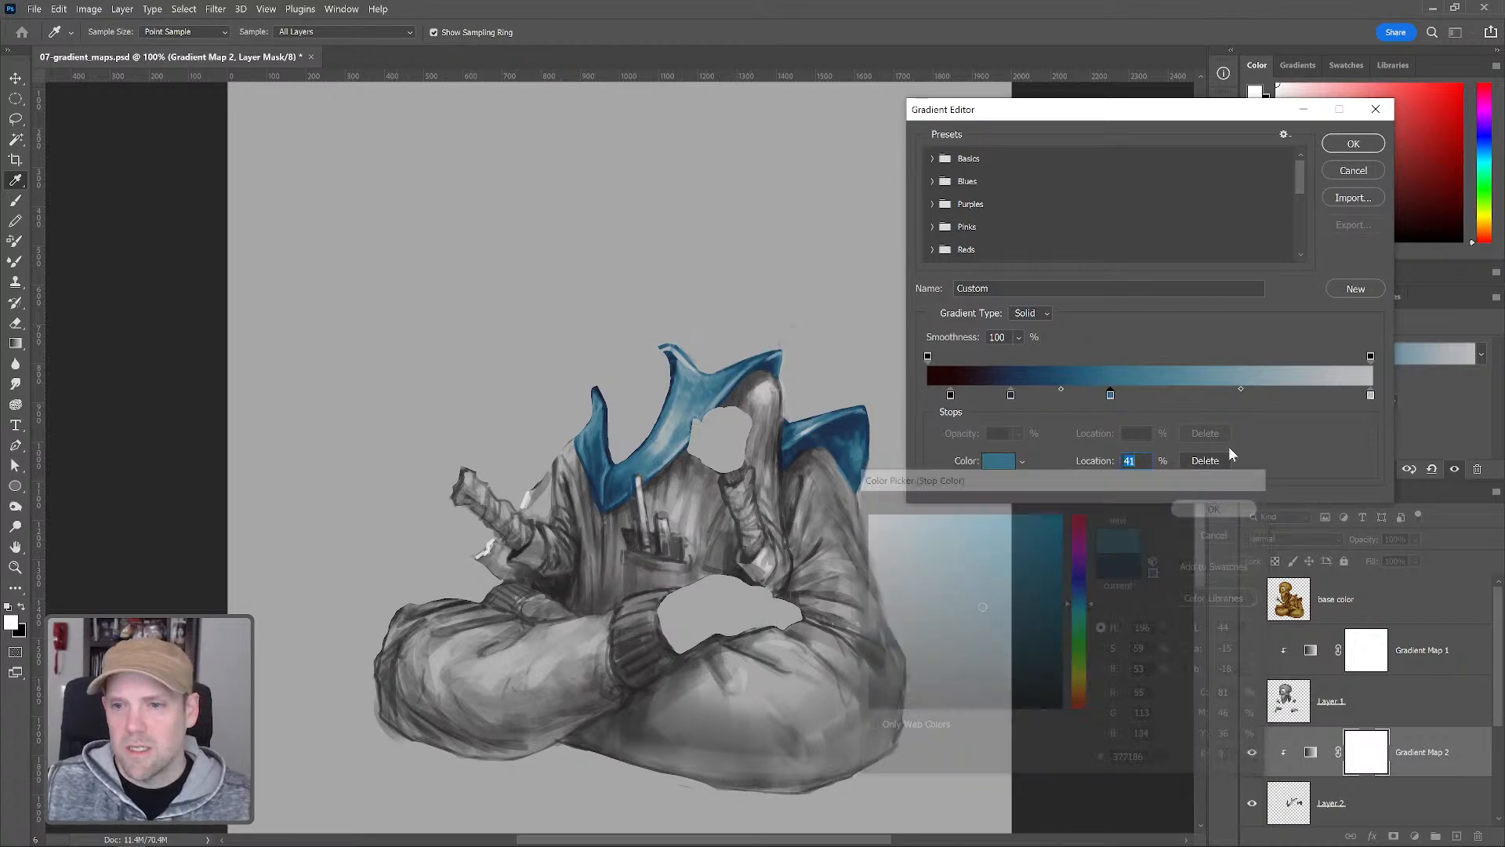
Add a light blue stop at 66% with color 4e9dbb and confirm the gradient editor
{"action": "left_click", "coordinate": [1220, 396]}
{"action": "left_click", "coordinate": [999, 461]}
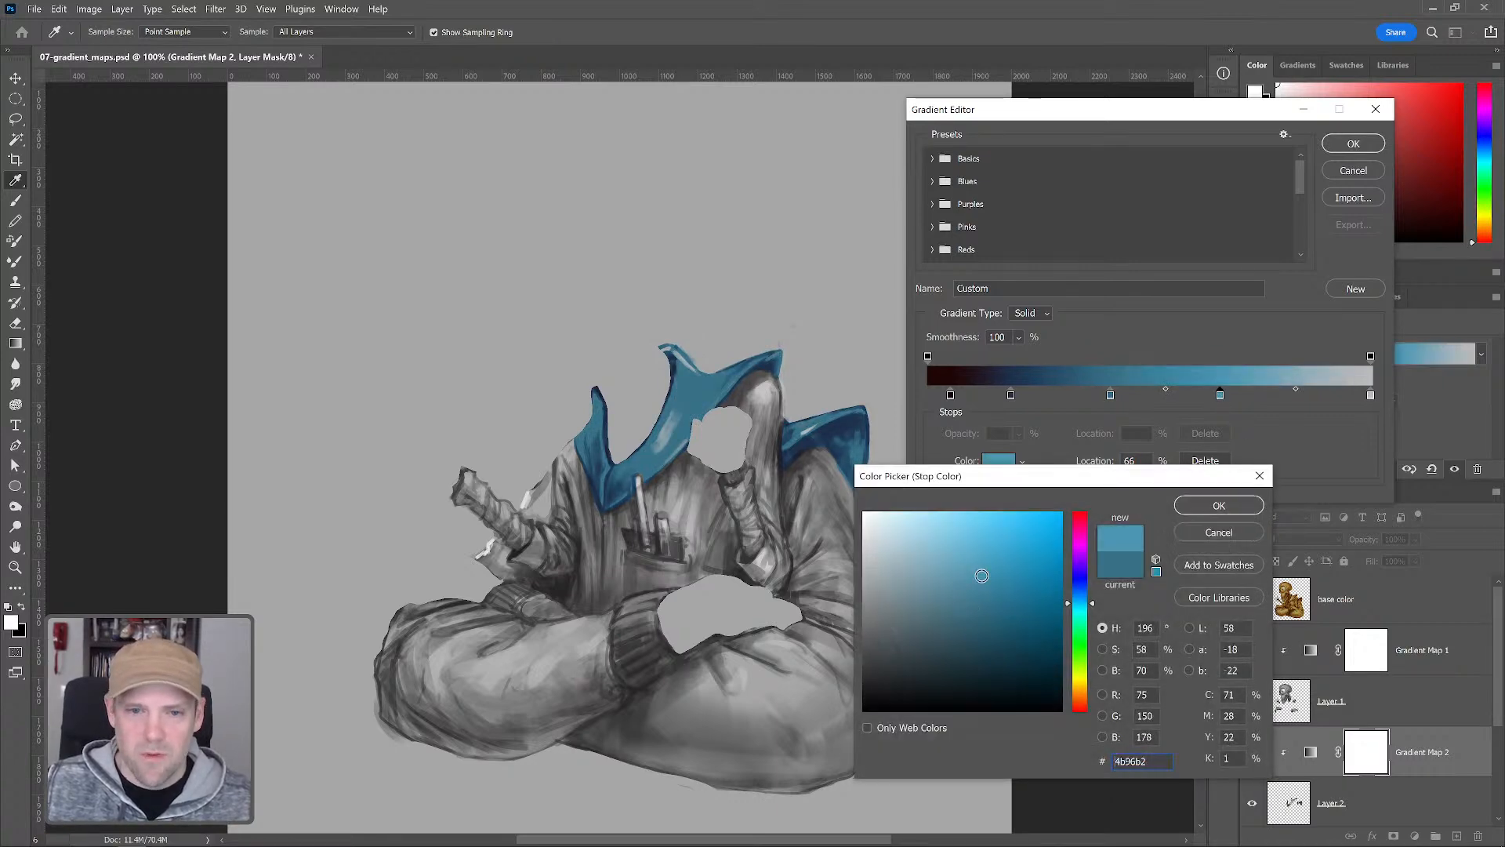
{"action": "left_click", "coordinate": [979, 565]}
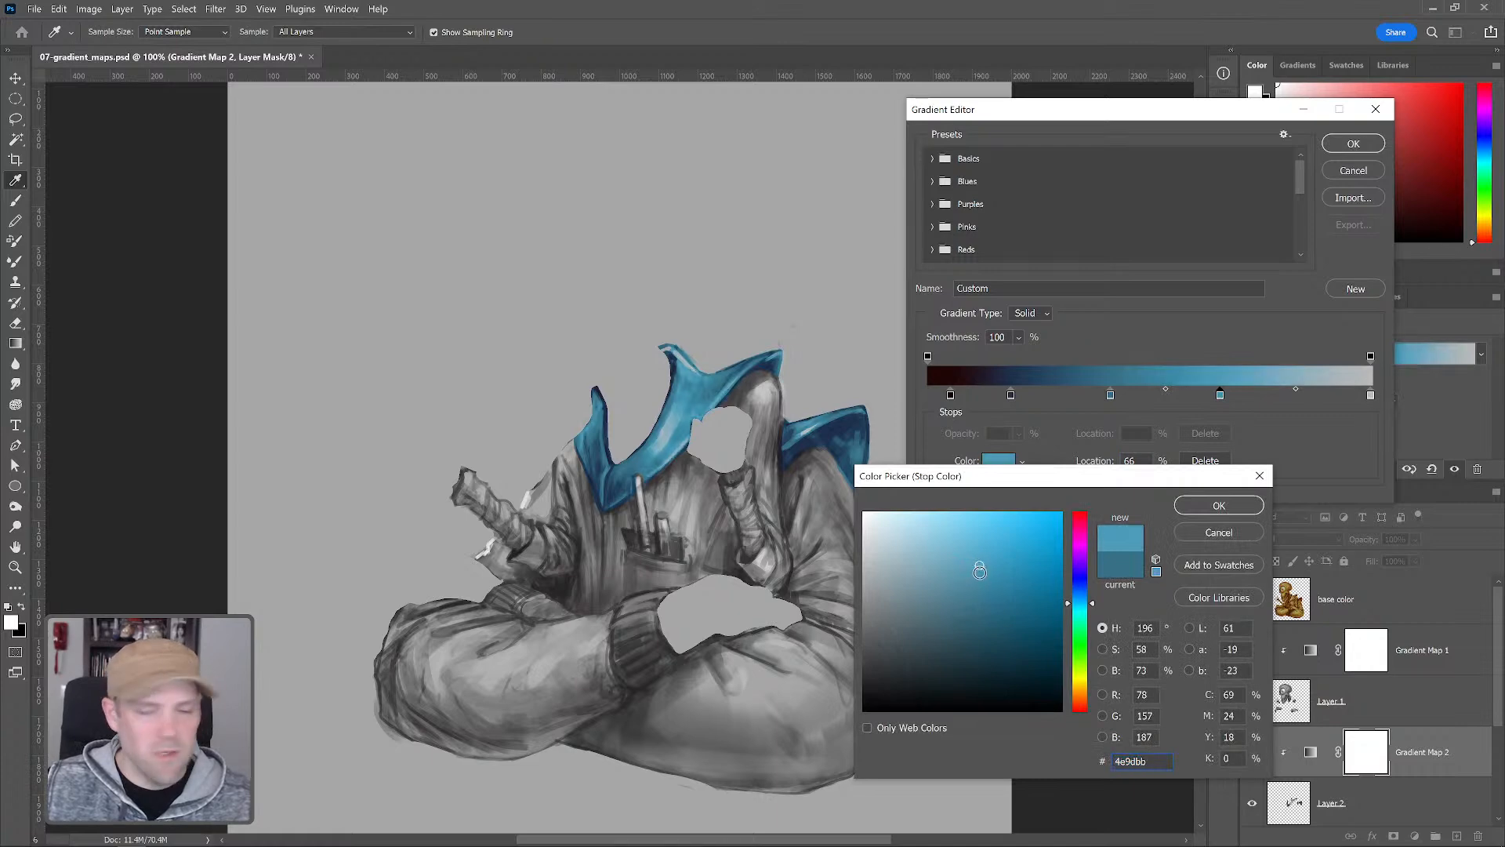
{"action": "left_click", "coordinate": [1219, 506]}
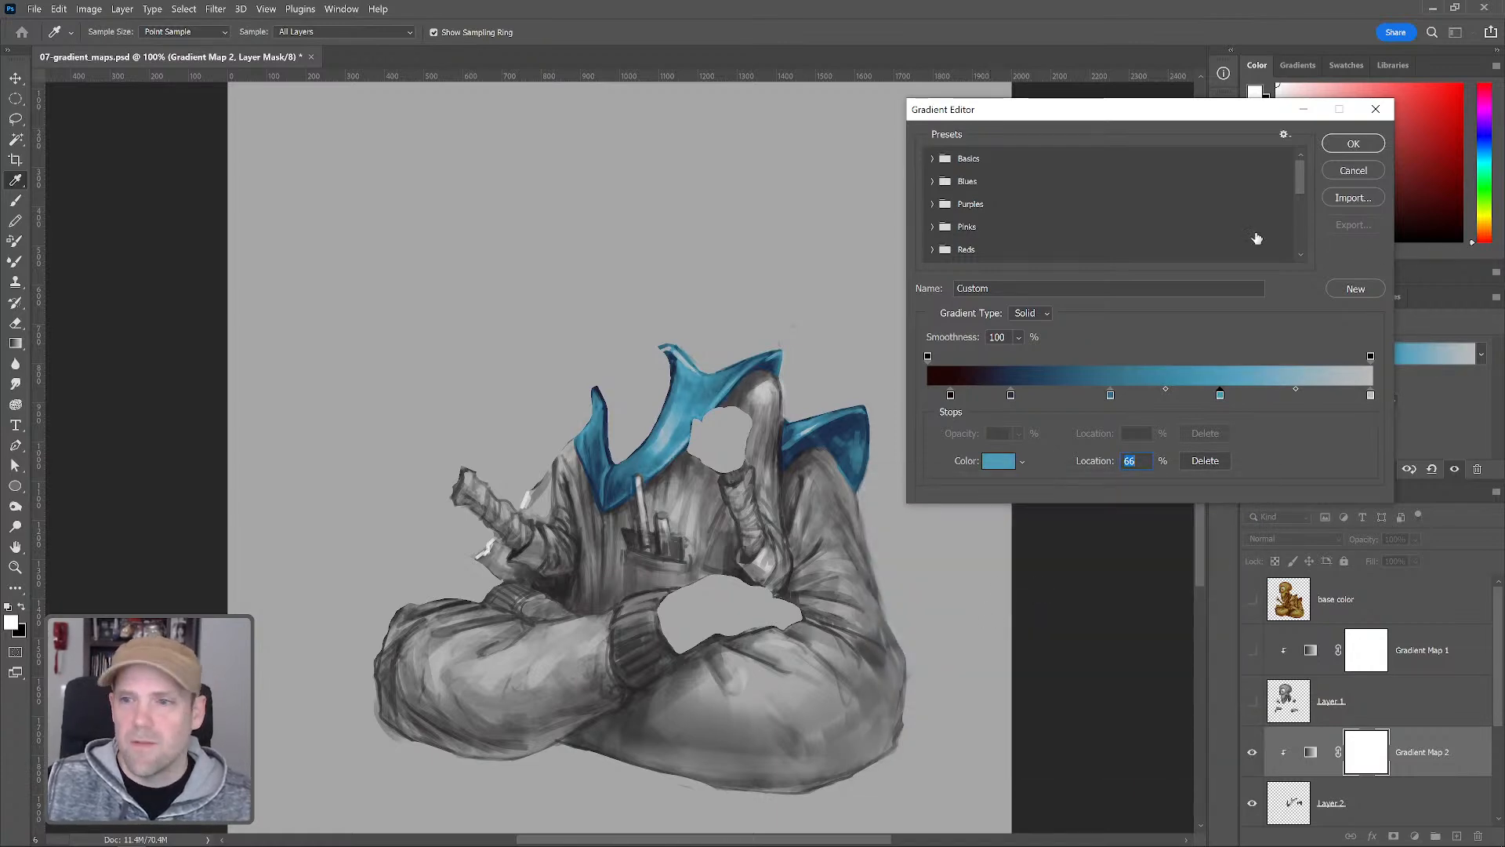
{"action": "left_click", "coordinate": [1350, 146]}
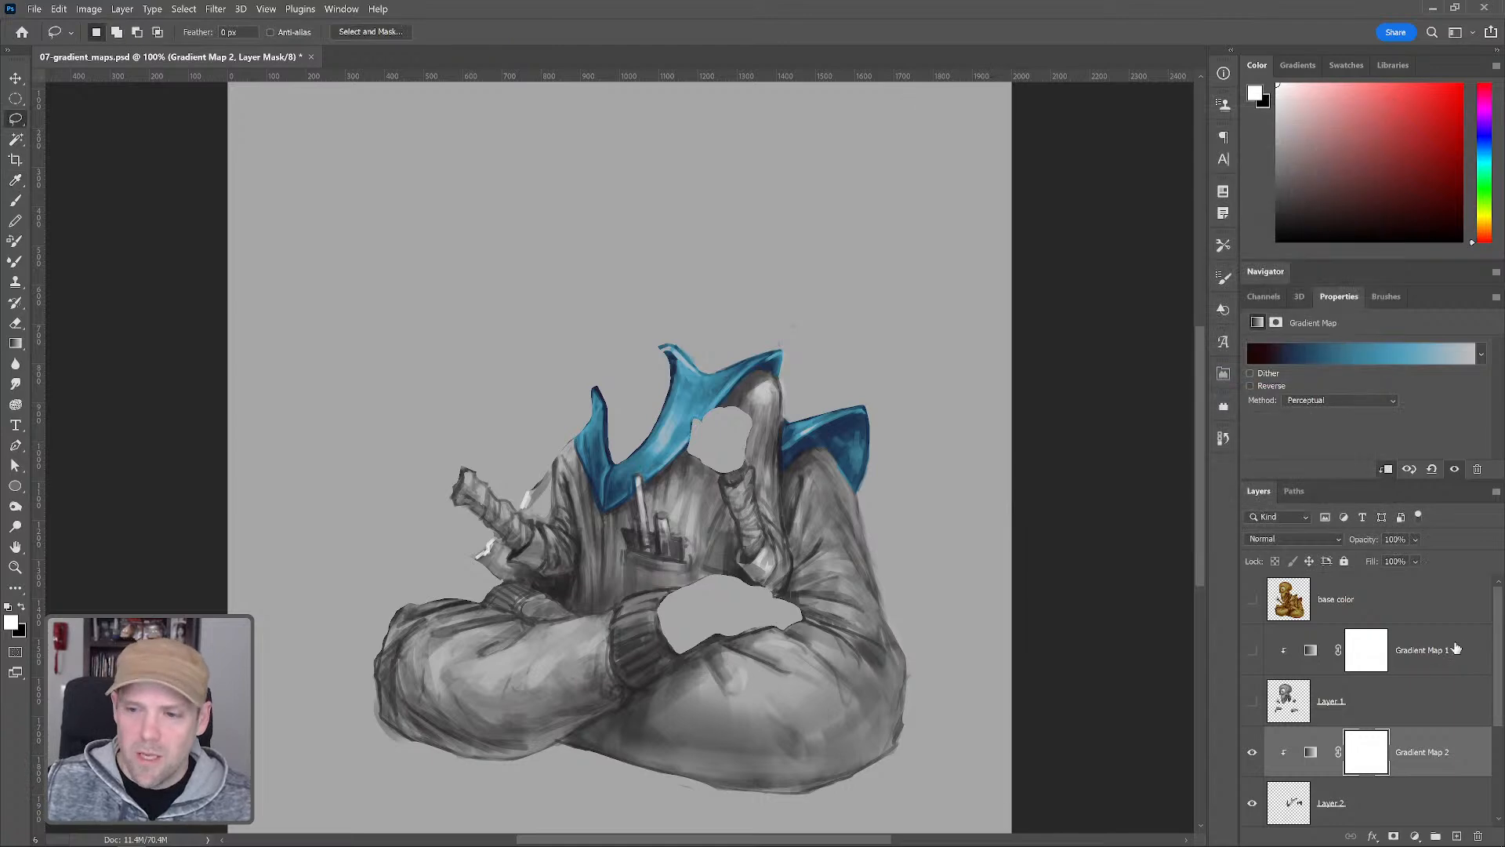
Toggle Layer 2 and Gradient Map 2 off and on to compare the collar before and after coloring
{"action": "scroll", "coordinate": [1496, 641], "scroll_direction": "down", "scroll_amount": 3}
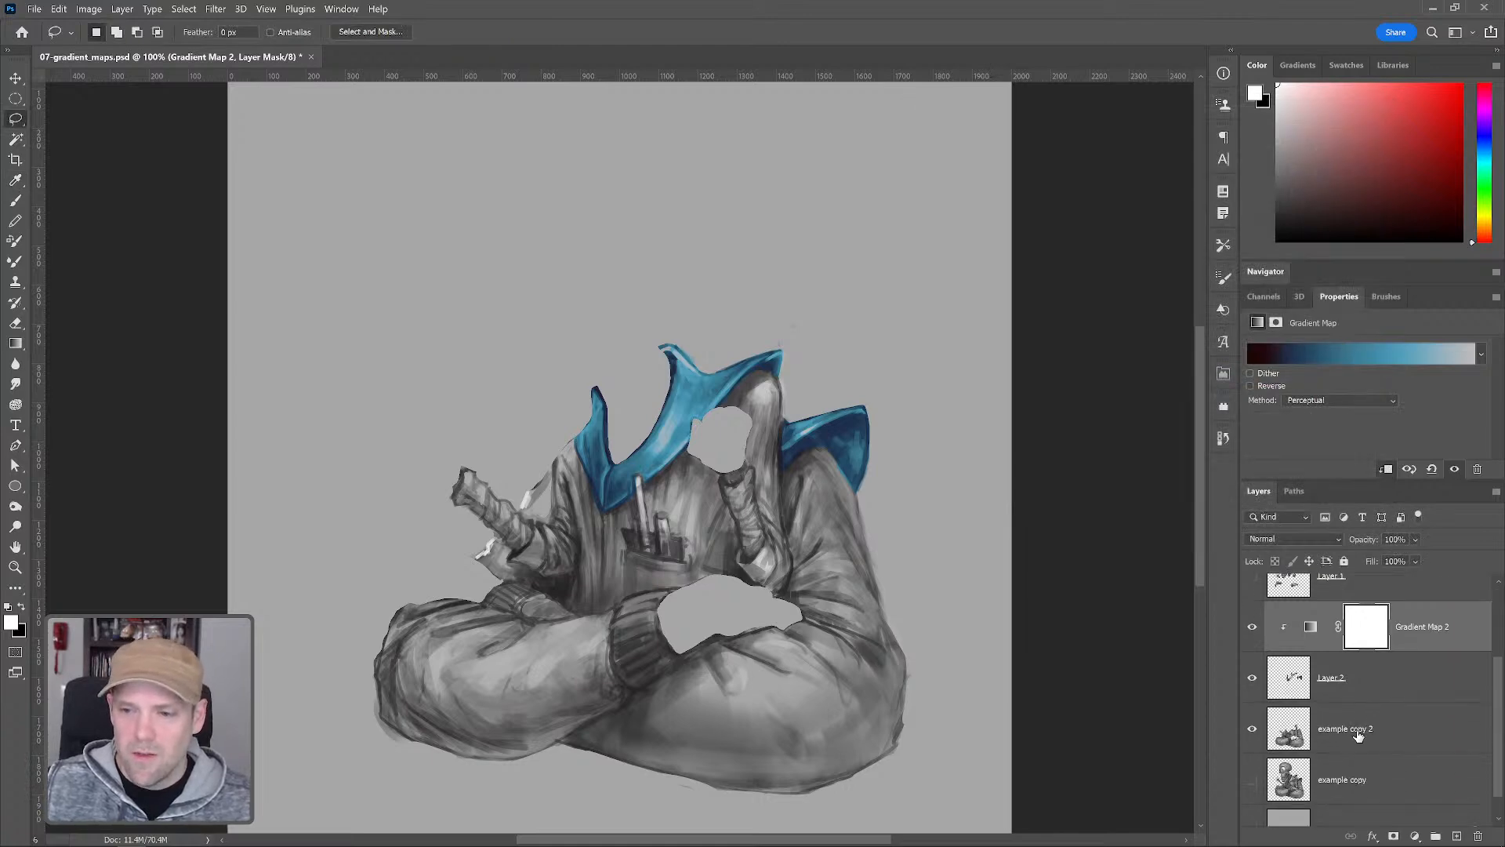
{"action": "left_click", "coordinate": [1359, 733]}
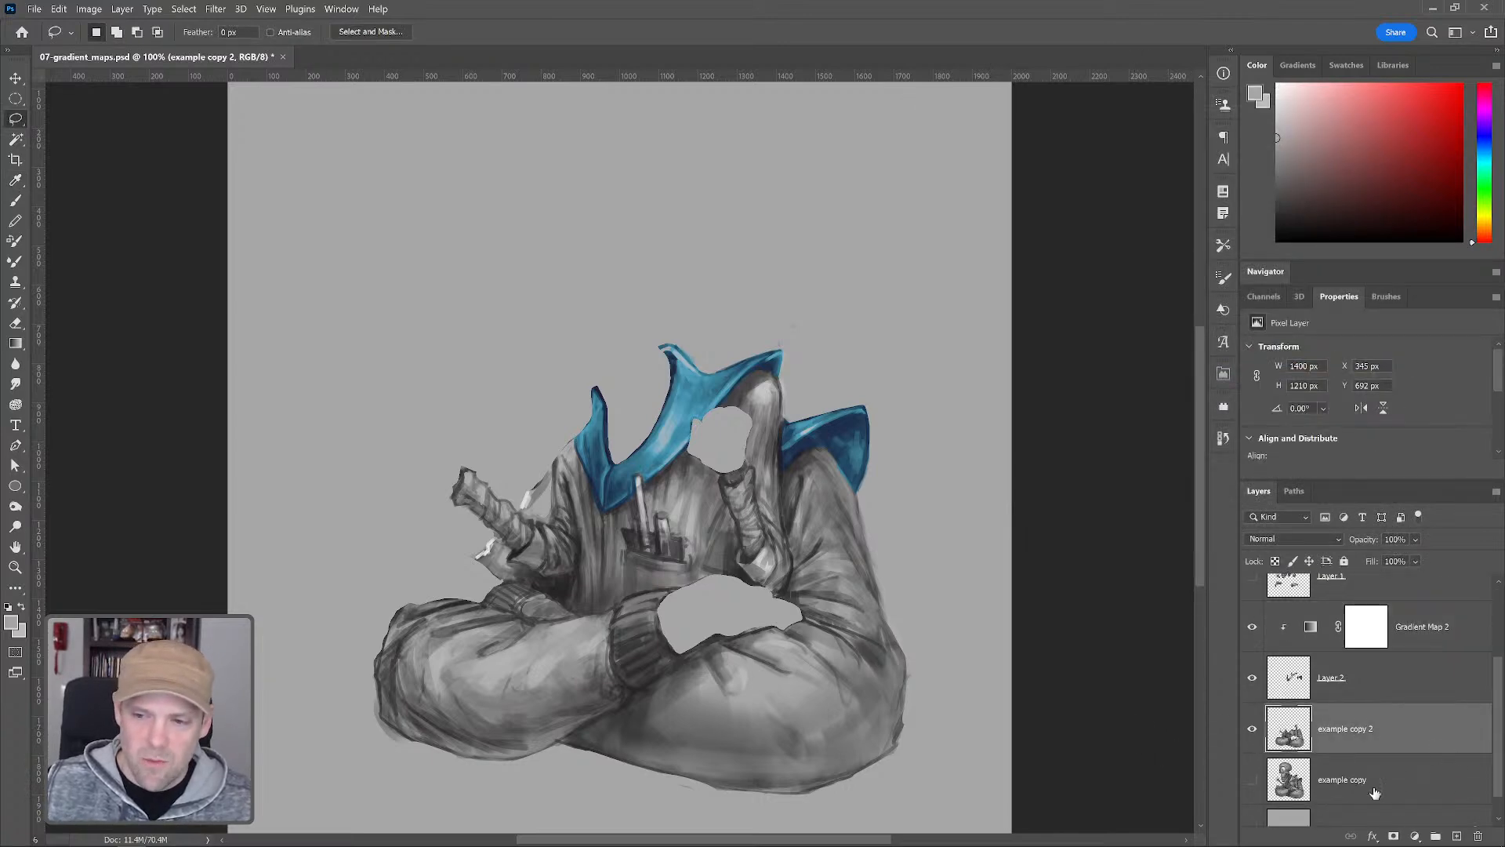
{"action": "left_click", "coordinate": [1252, 677]}
{"action": "left_click", "coordinate": [1252, 626]}
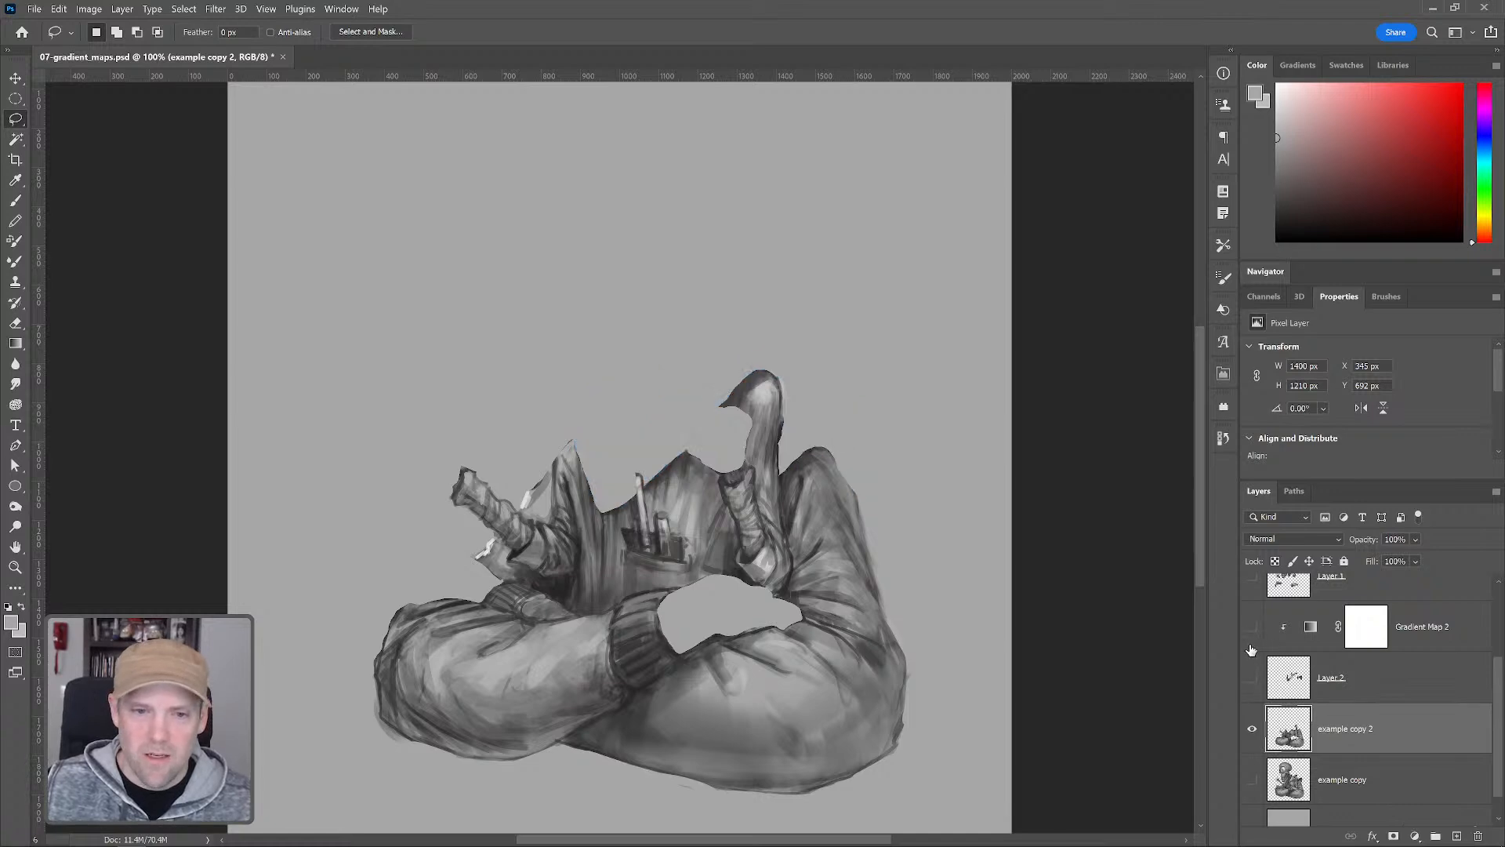
{"action": "left_click", "coordinate": [1252, 677]}
{"action": "left_click", "coordinate": [1252, 626]}
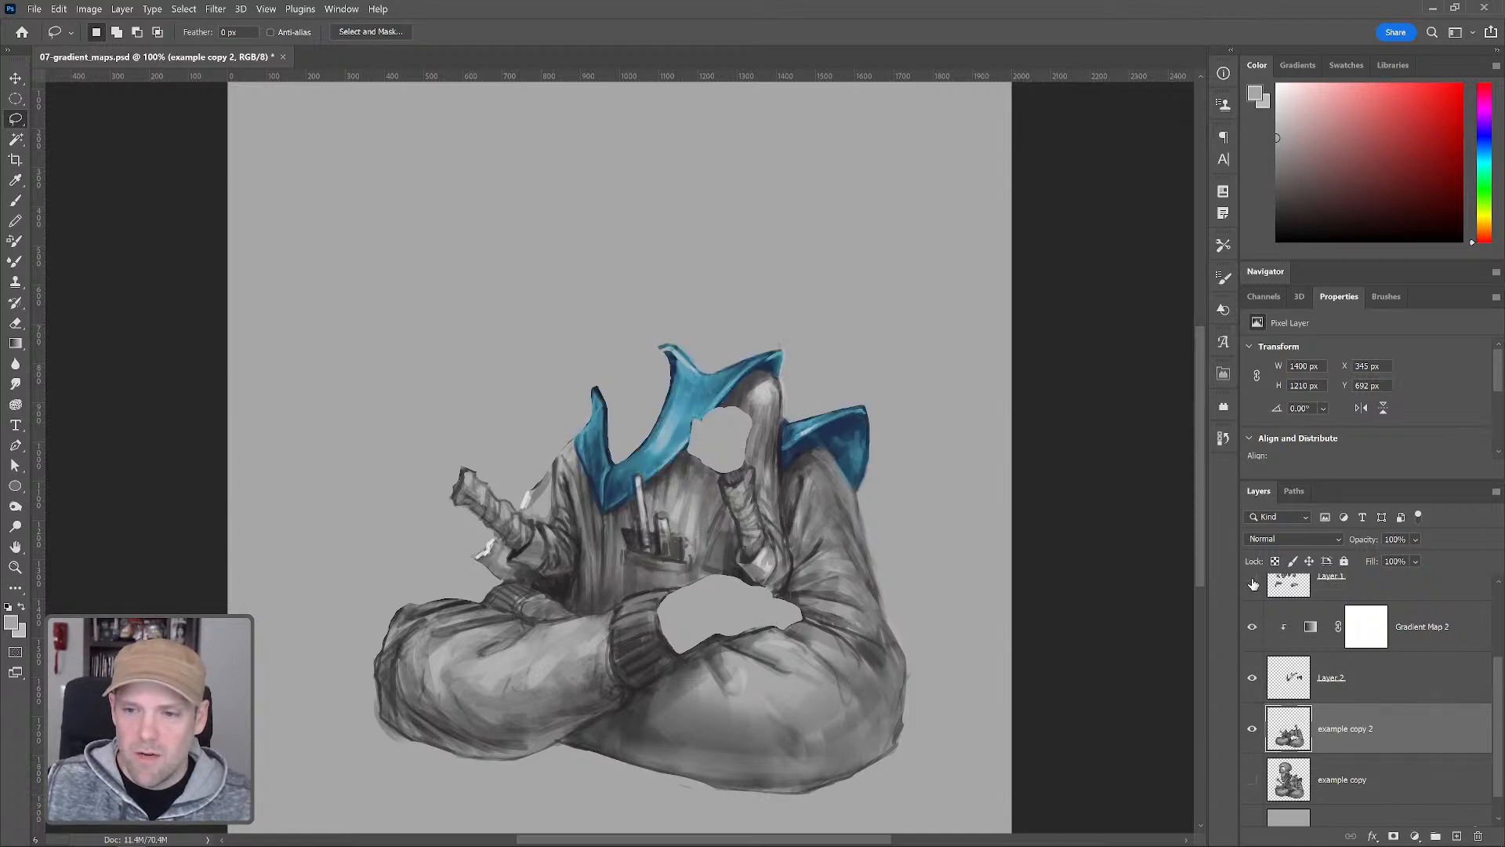
Show Layer 1 and Gradient Map 1 again and make example copy the active layer
{"action": "left_click", "coordinate": [1253, 582]}
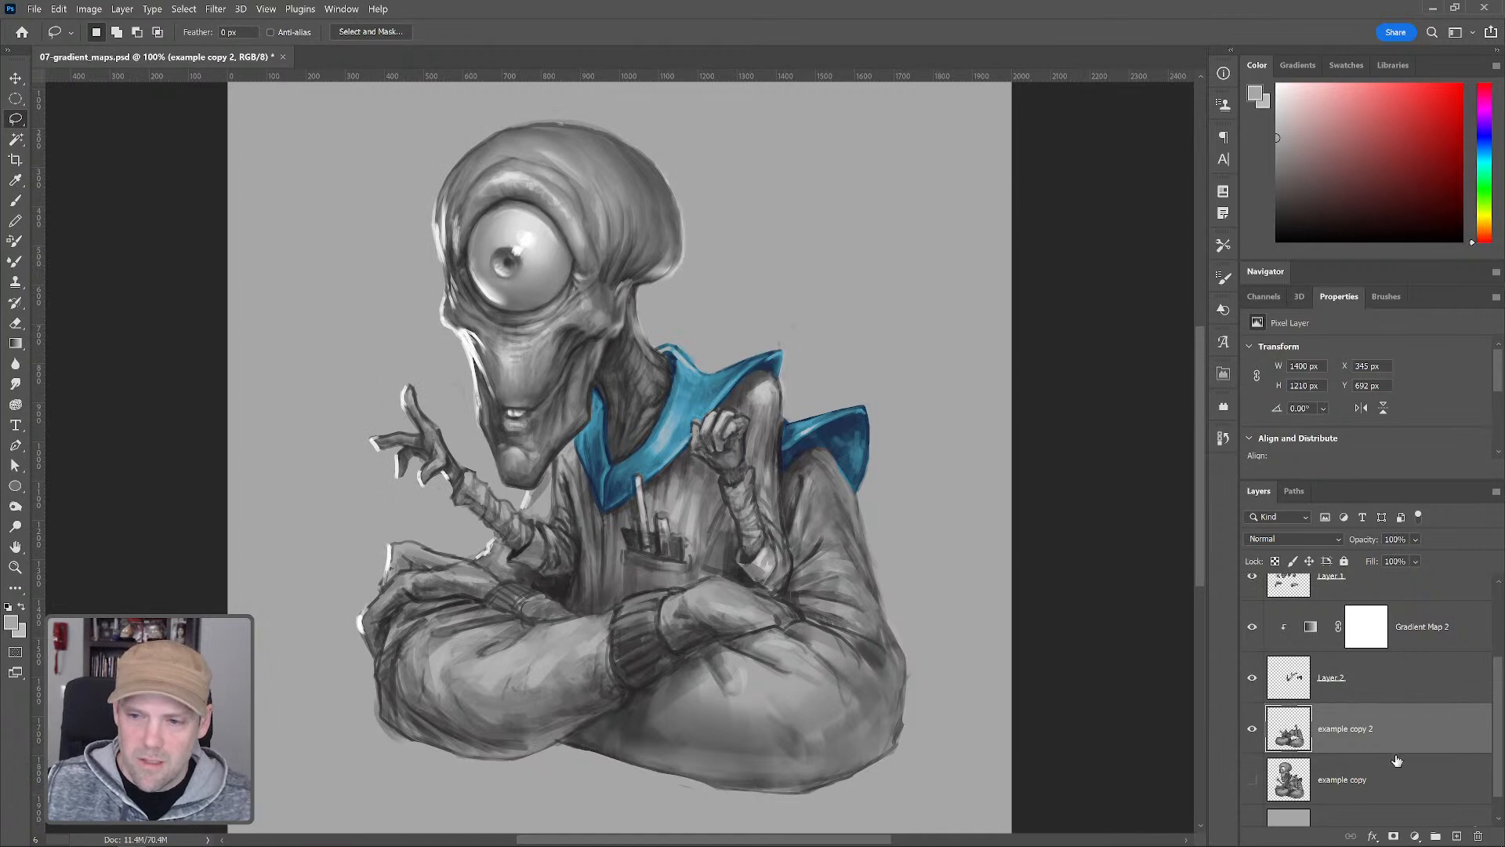
{"action": "left_click_drag", "start_coordinate": [1501, 666], "coordinate": [1501, 632]}
{"action": "left_click", "coordinate": [1252, 588]}
{"action": "scroll", "coordinate": [1499, 667], "scroll_direction": "down", "scroll_amount": 2}
{"action": "left_click", "coordinate": [1260, 765]}
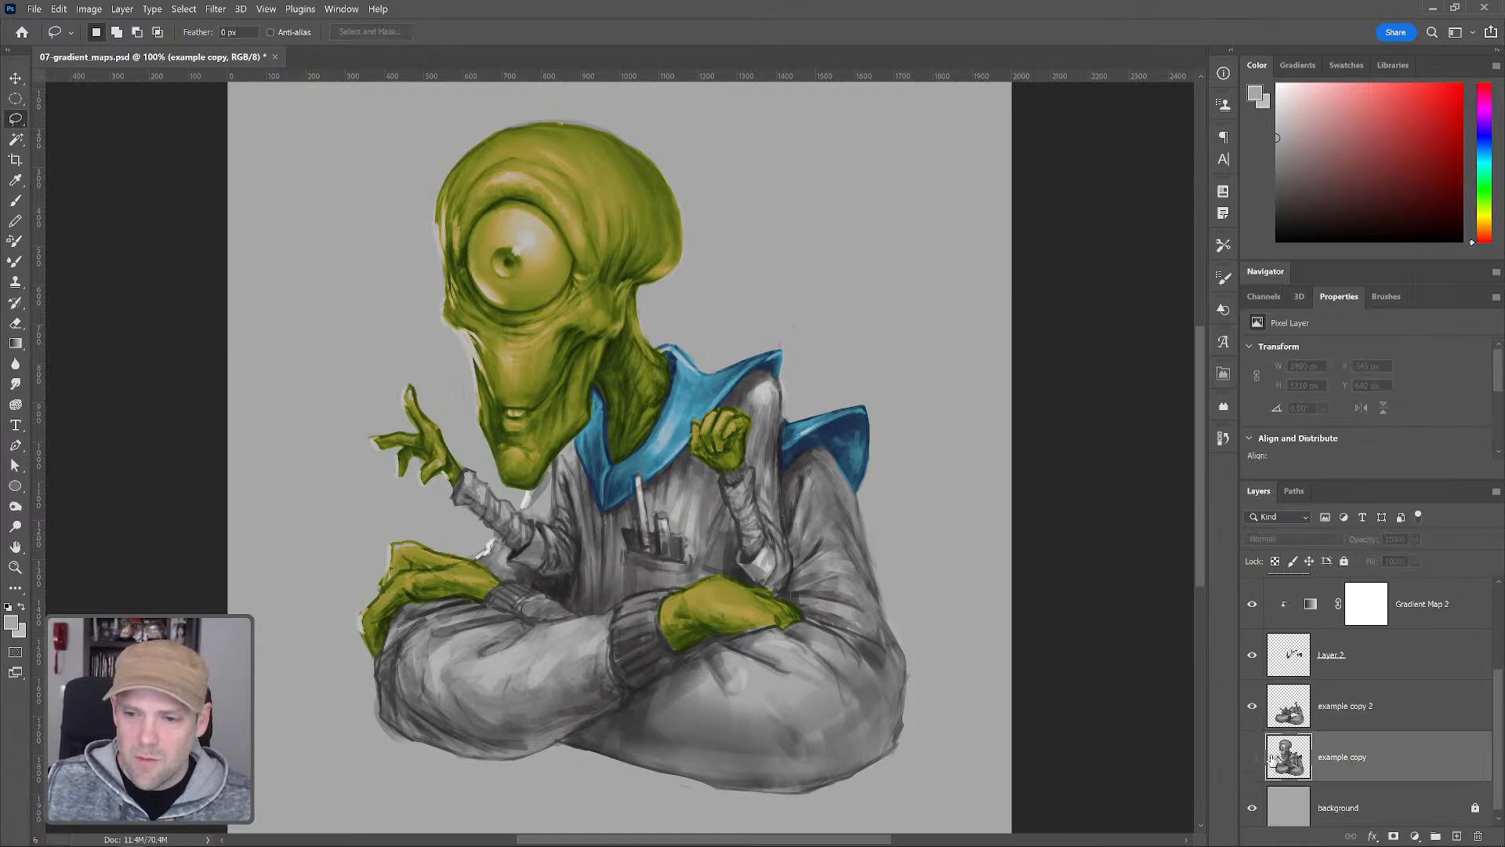
Hide the example copy layer and add a Gradient Map adjustment clipped to example copy 2
{"action": "left_click", "coordinate": [1254, 758]}
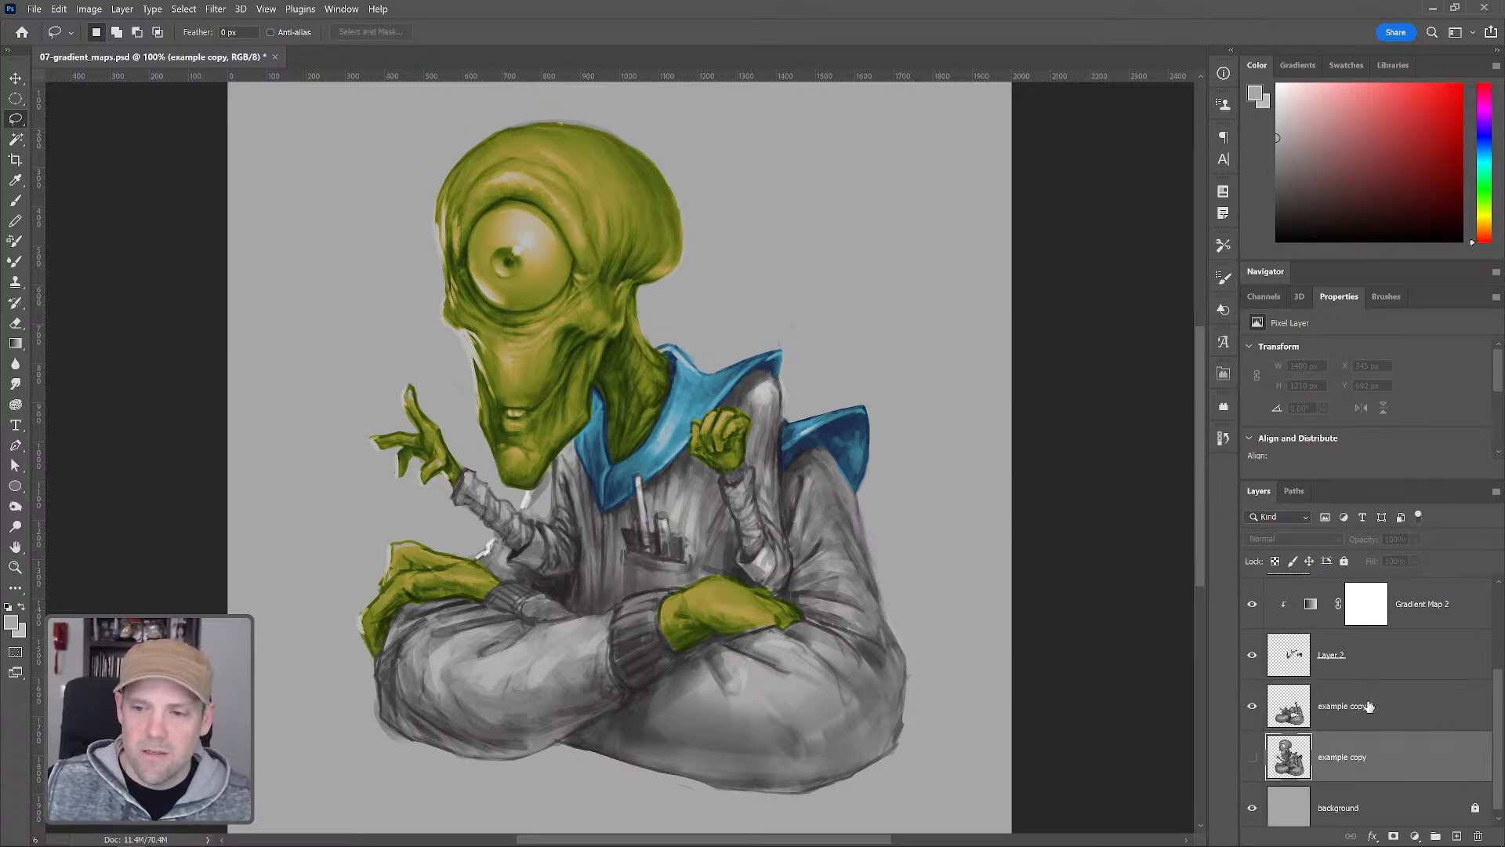
{"action": "left_click", "coordinate": [1368, 706]}
{"action": "left_click", "coordinate": [1415, 836]}
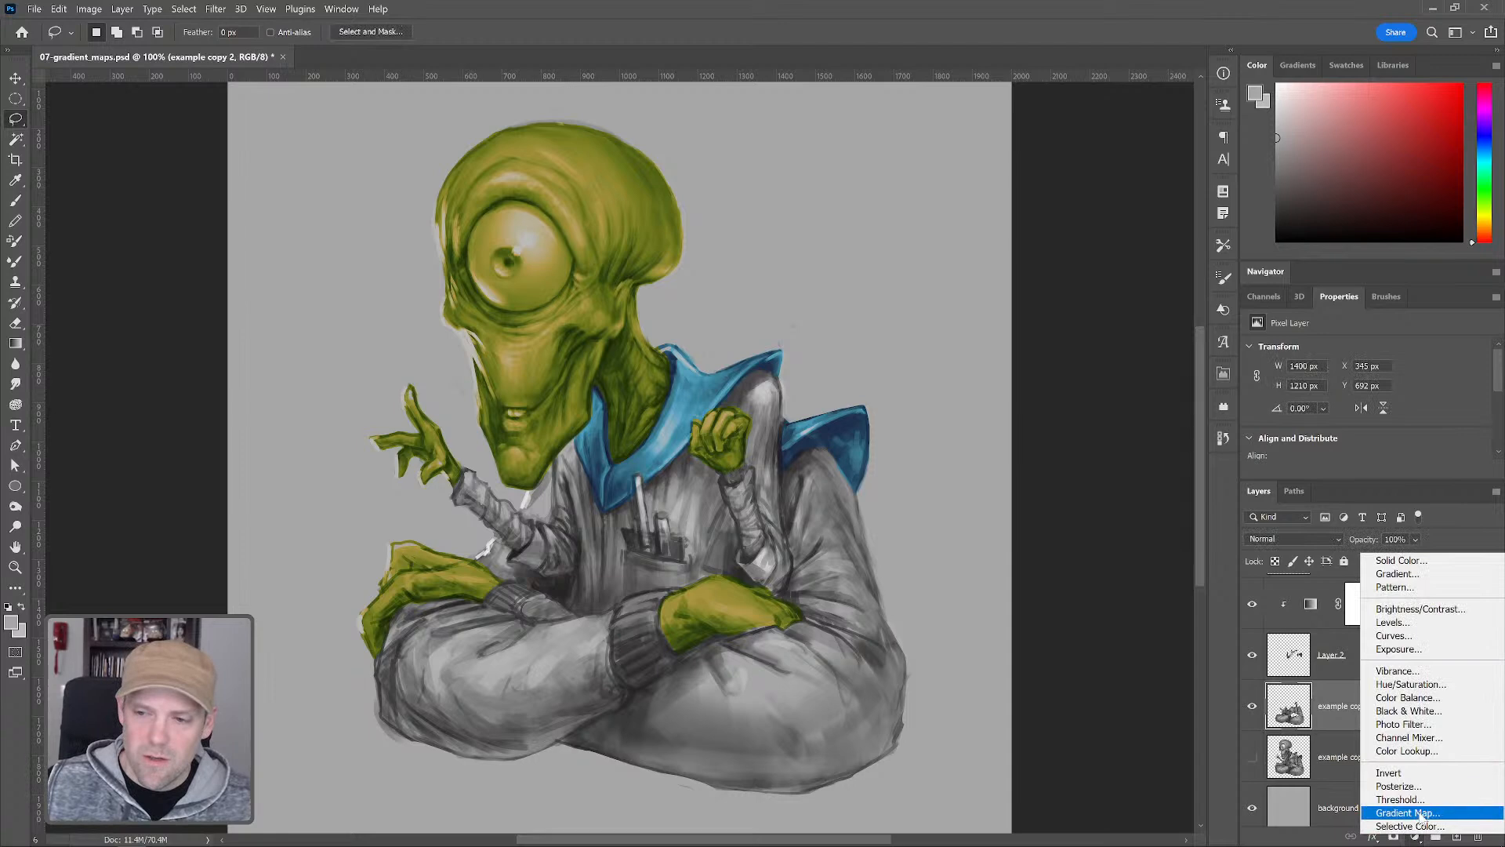
{"action": "left_click", "coordinate": [1413, 812]}
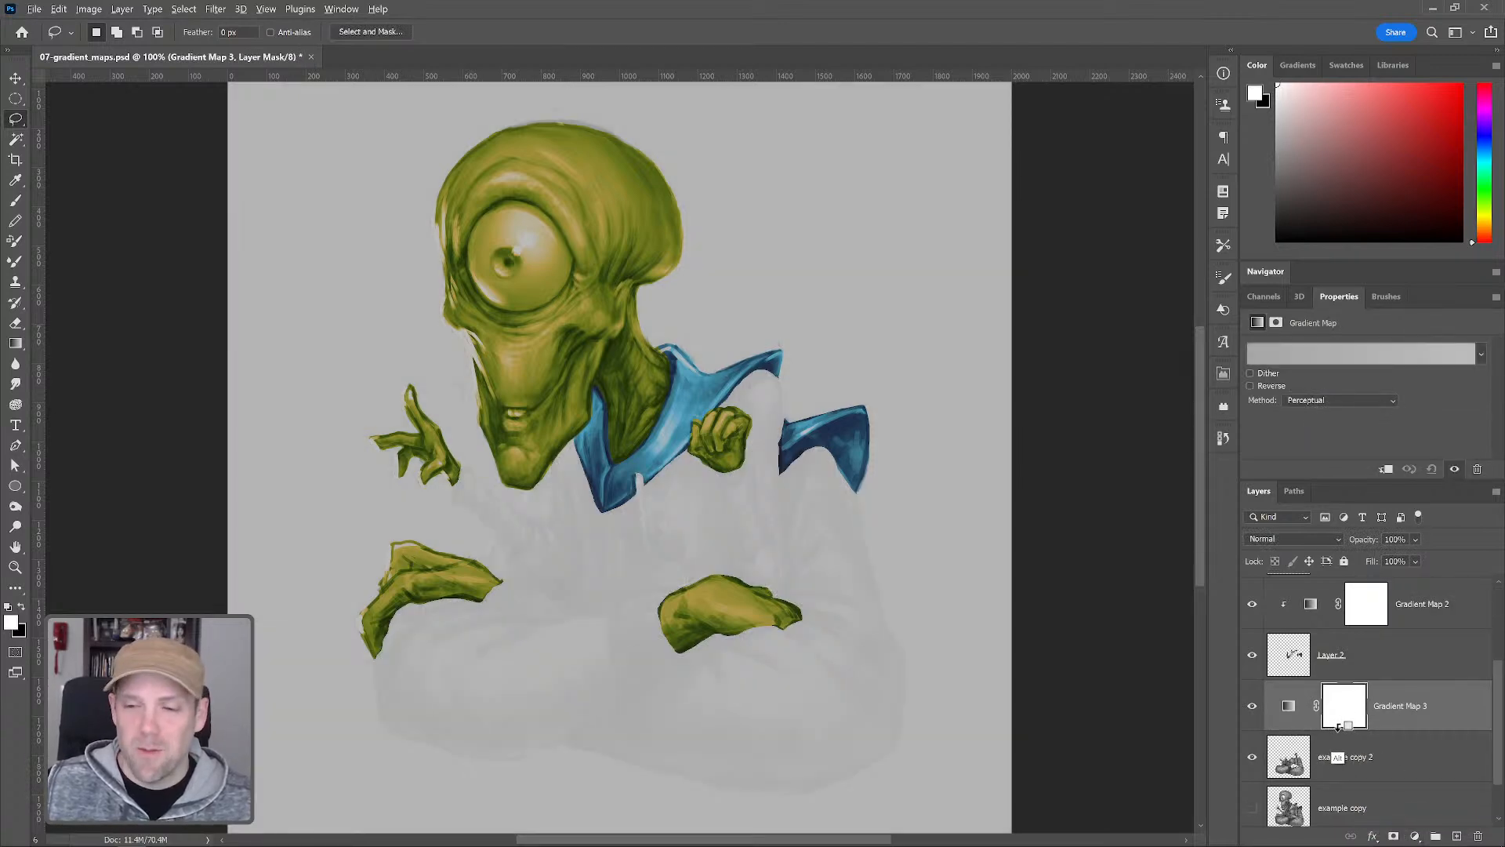
{"action": "left_click", "coordinate": [1340, 729], "text": "alt"}
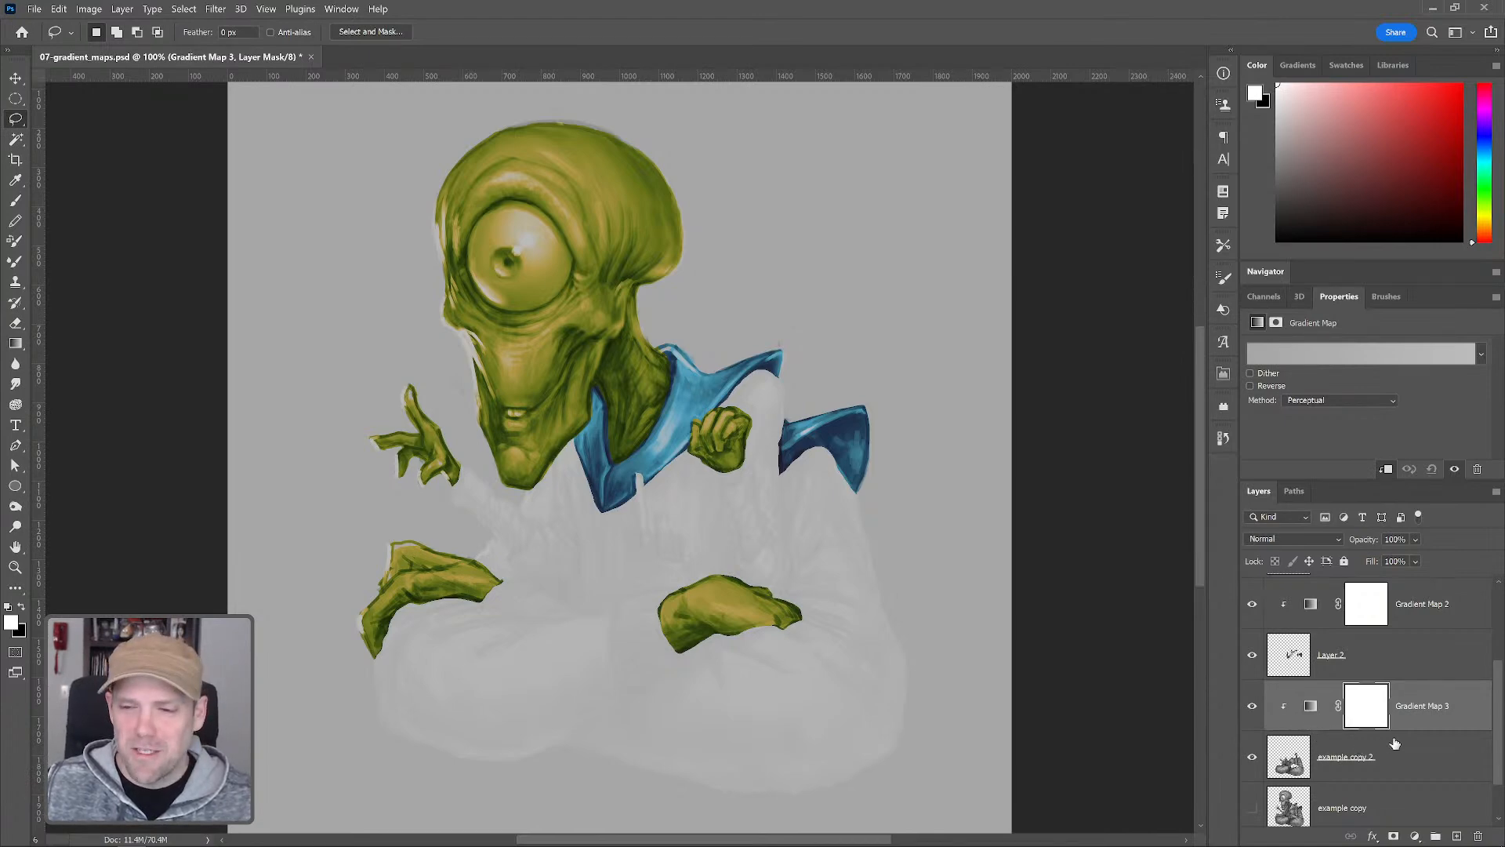
Open the new gradient map's editor and add a dark red stop at 6% with color 351010
{"action": "scroll", "coordinate": [1501, 678], "scroll_direction": "down", "scroll_amount": 2}
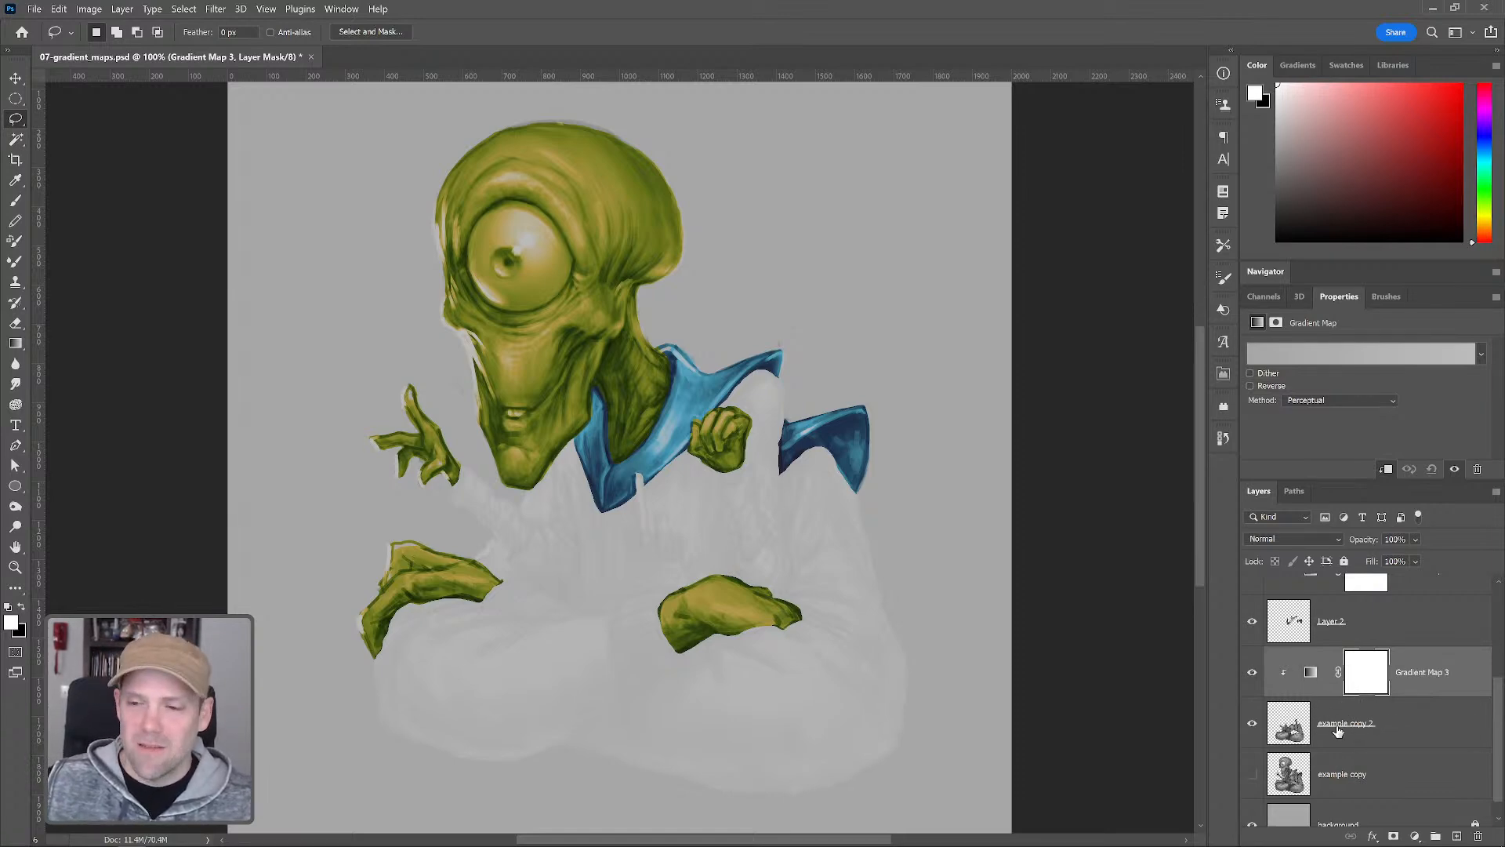
{"action": "left_click", "coordinate": [1276, 357]}
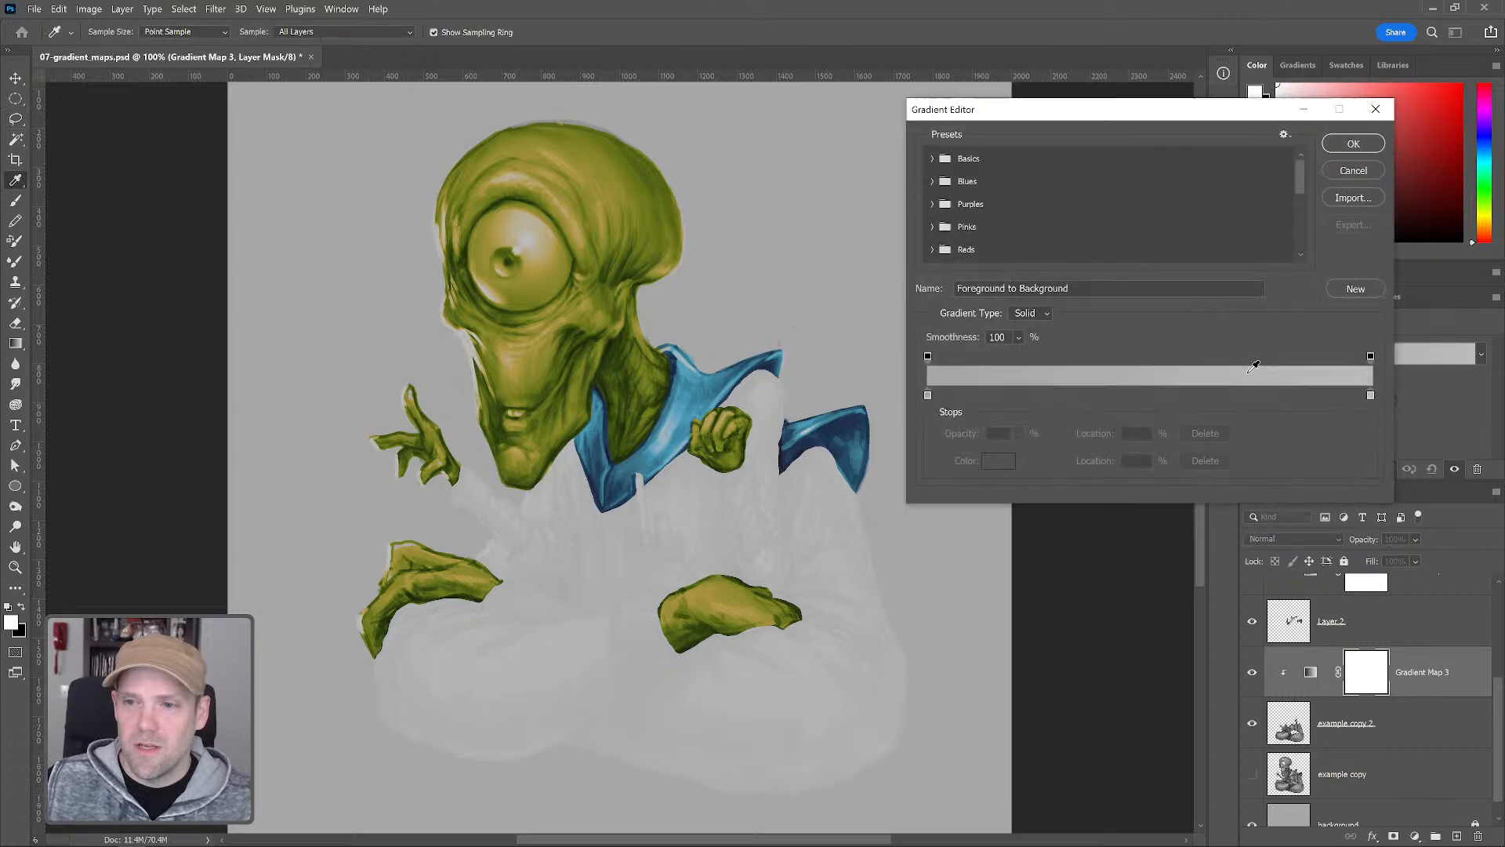
{"action": "left_click", "coordinate": [954, 394]}
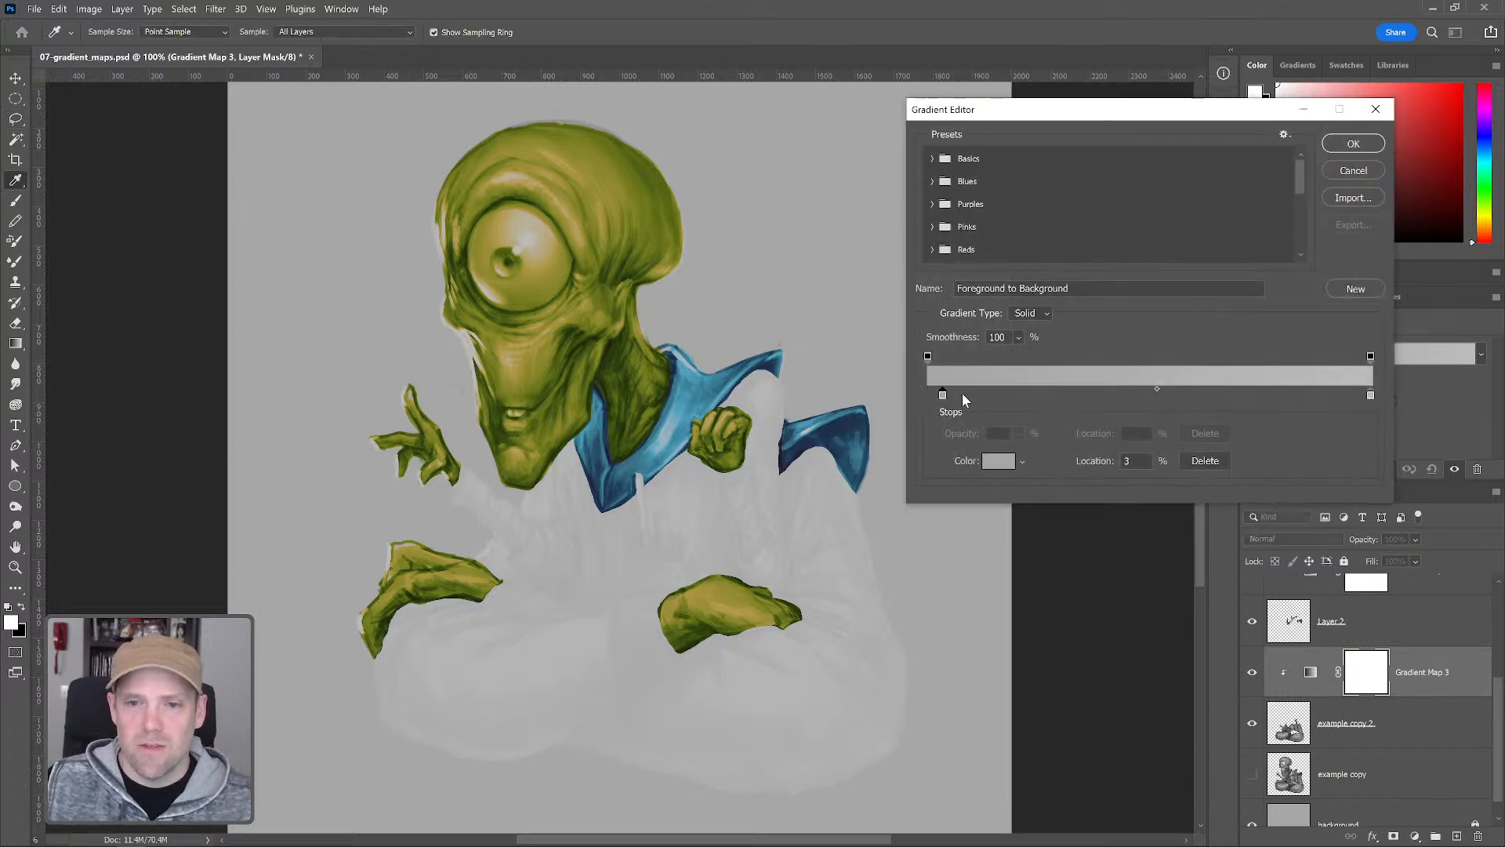
{"action": "left_click", "coordinate": [998, 462]}
{"action": "left_click", "coordinate": [970, 653]}
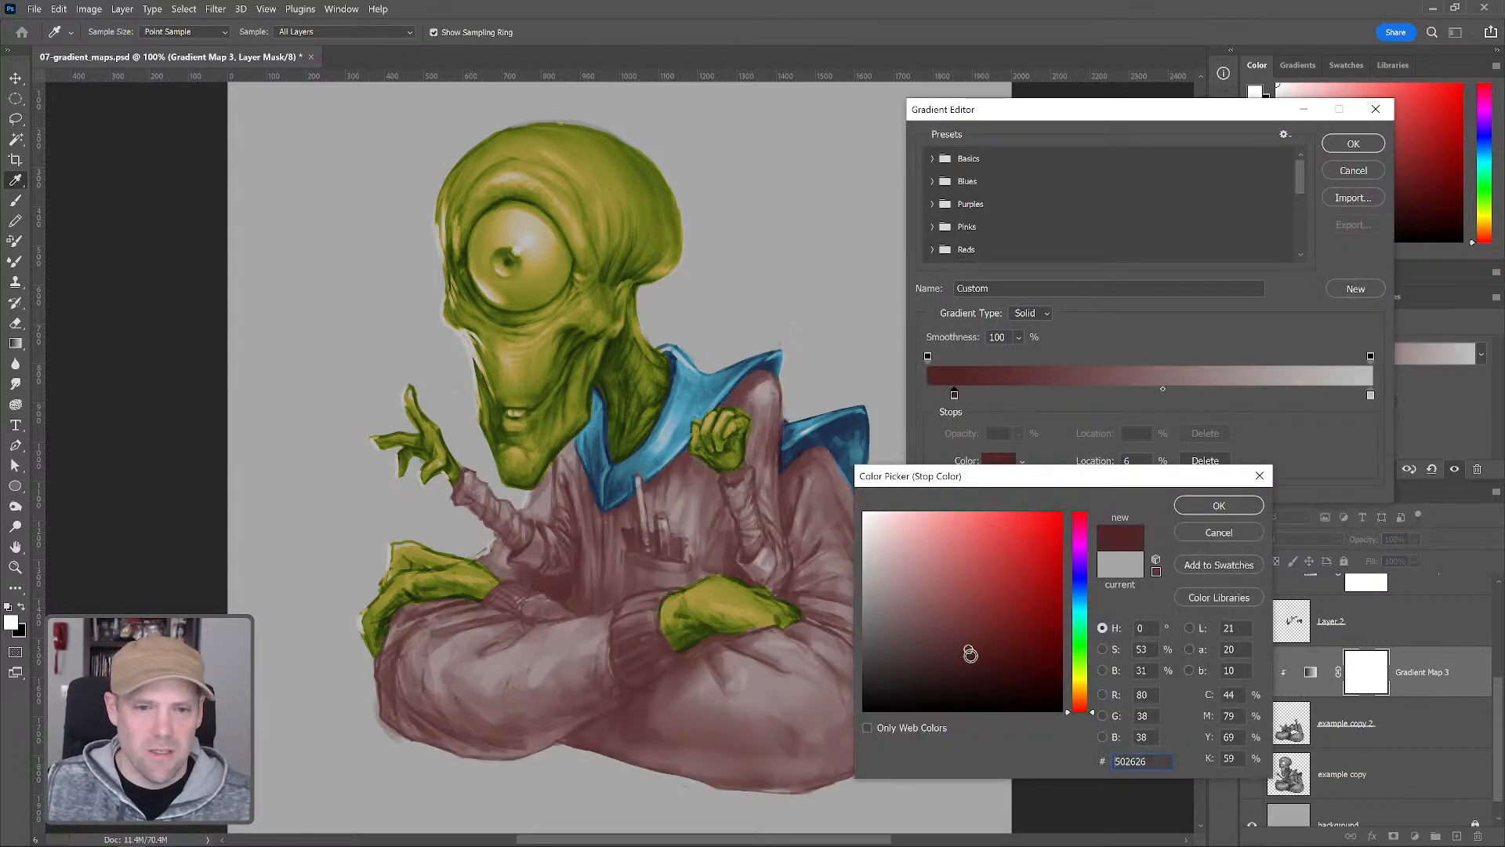
{"action": "left_click", "coordinate": [989, 663]}
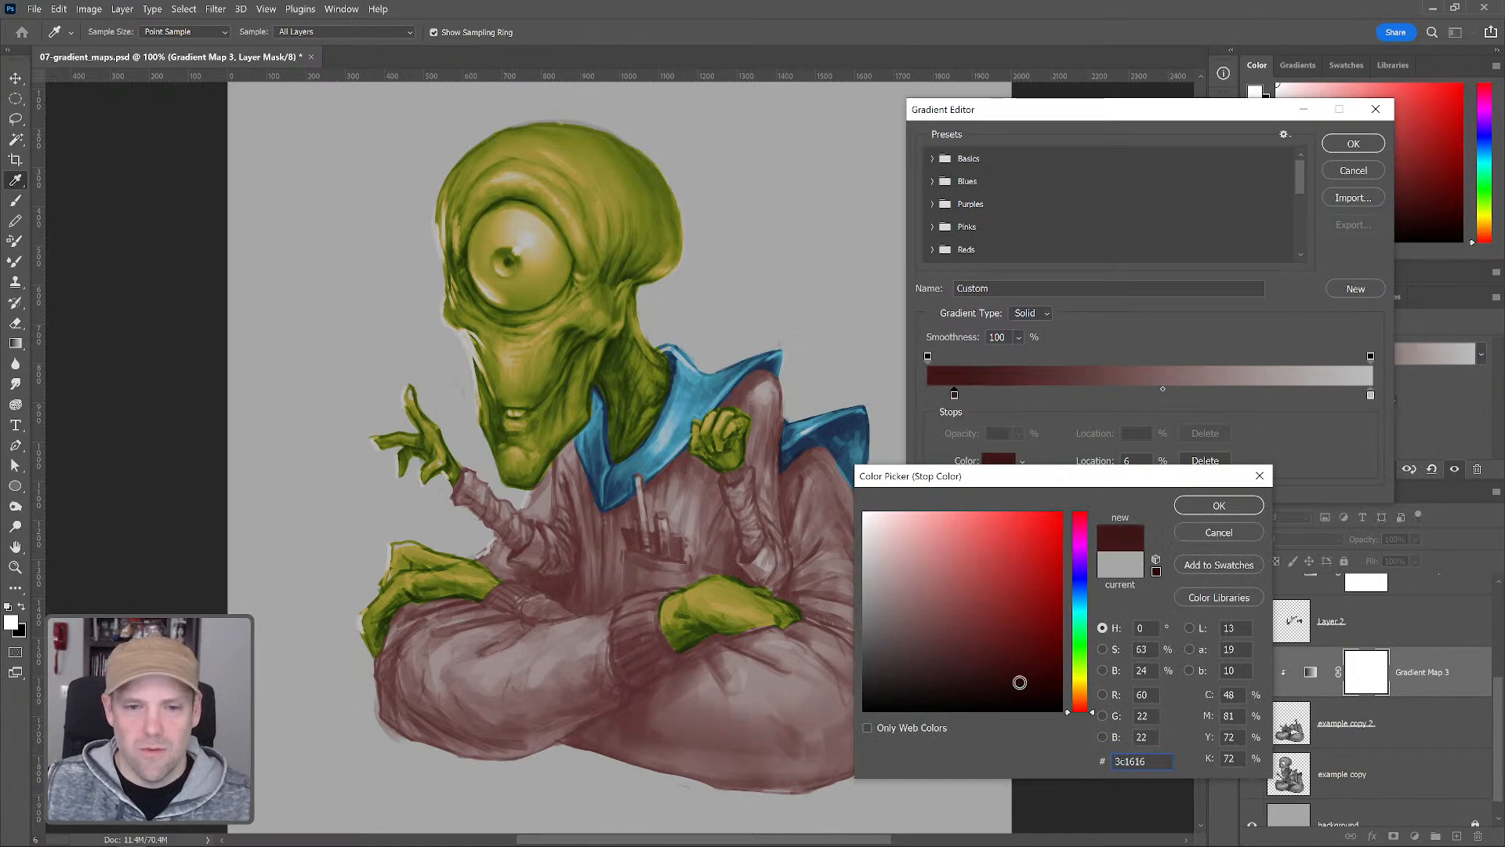
{"action": "left_click", "coordinate": [1001, 670]}
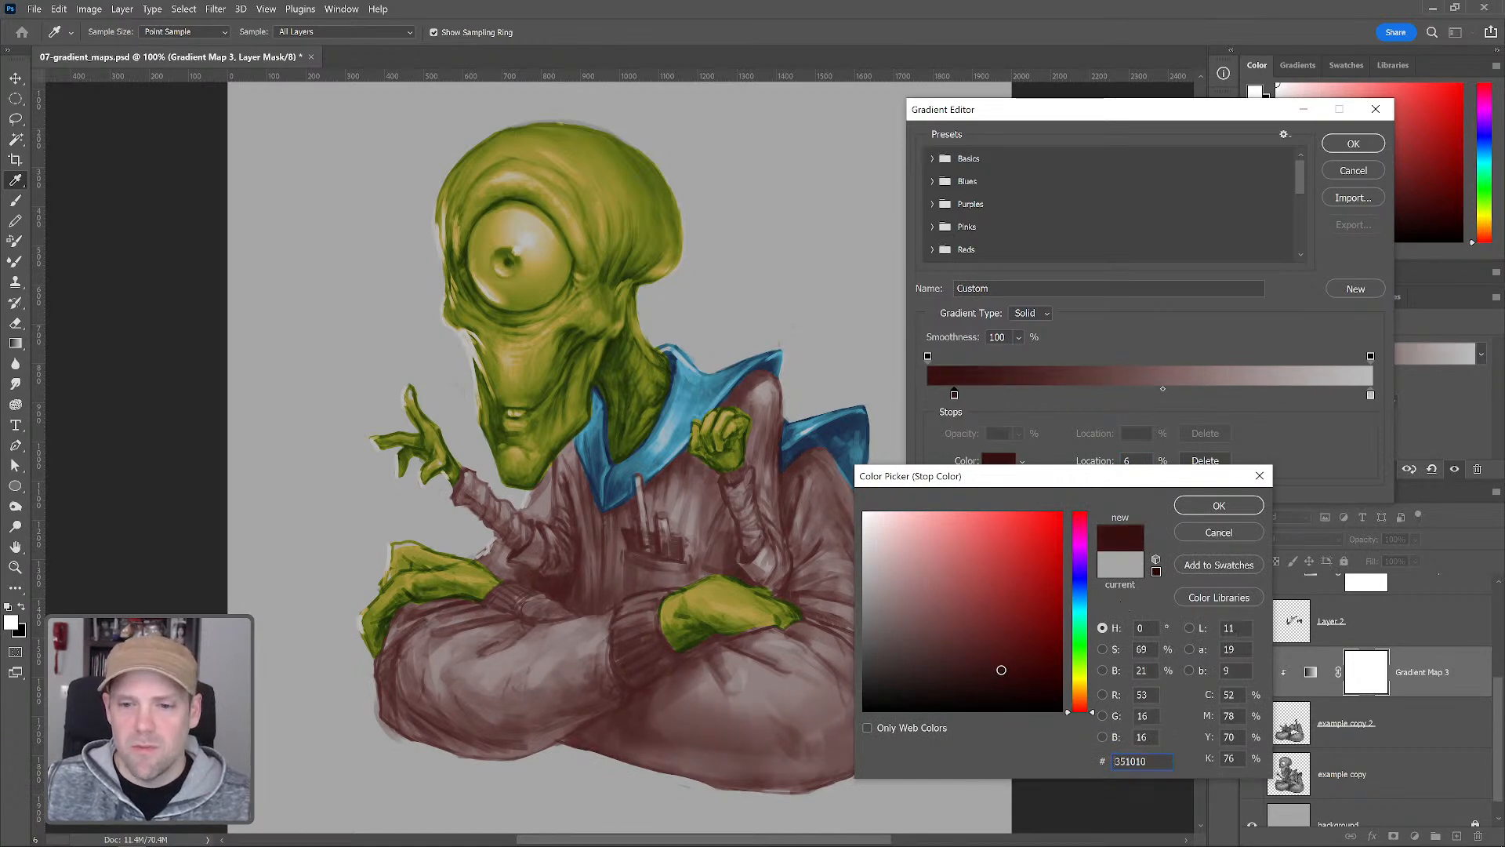
{"action": "left_click", "coordinate": [1221, 505]}
Add a brown gradient stop at 20% with color 532b16
{"action": "left_click", "coordinate": [1015, 394]}
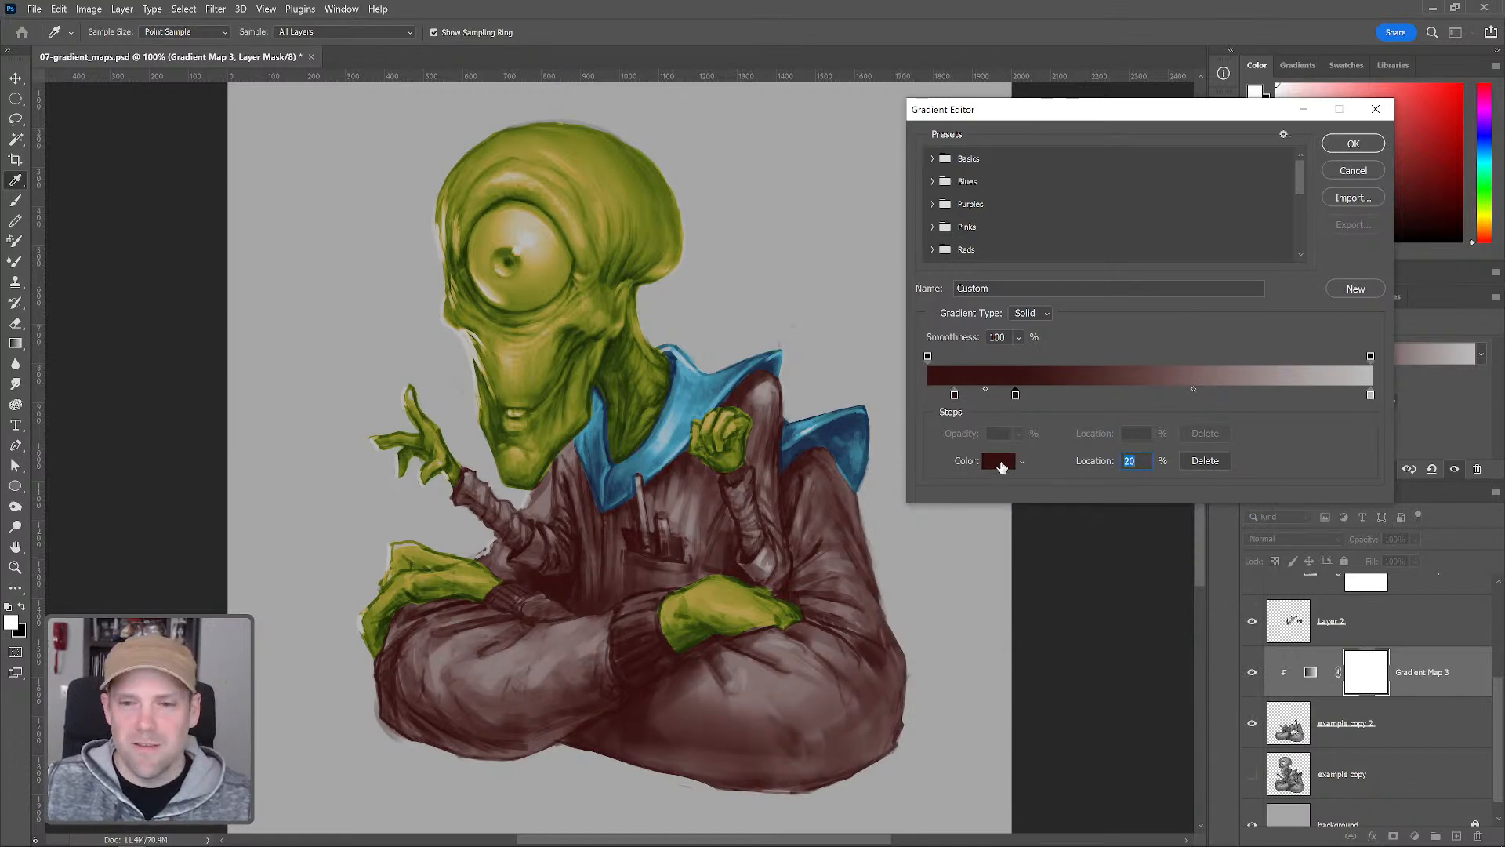
{"action": "left_click", "coordinate": [999, 462]}
{"action": "left_click", "coordinate": [1083, 686]}
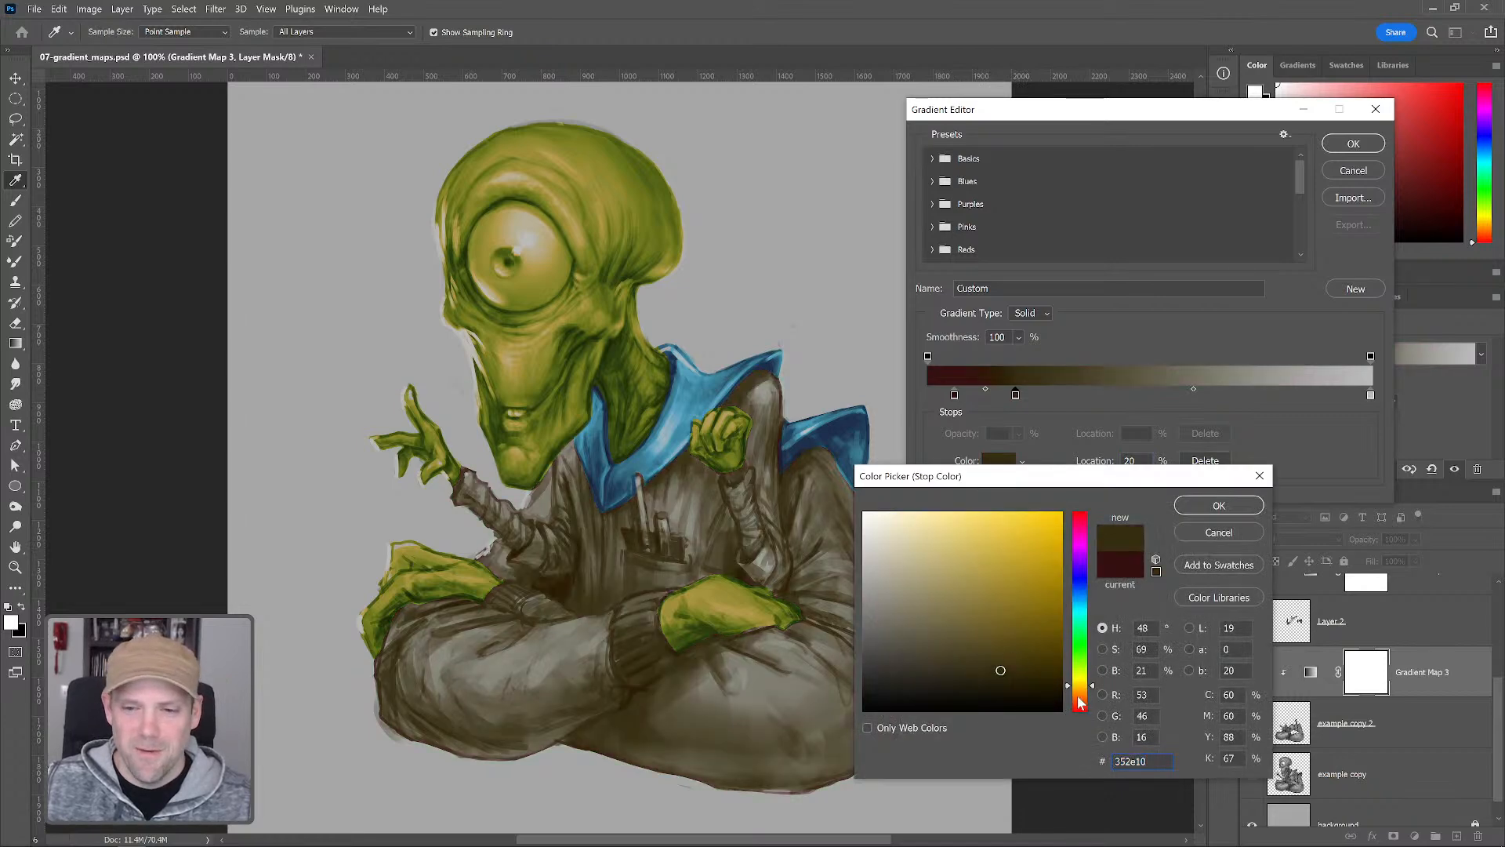
{"action": "left_click", "coordinate": [1079, 697]}
{"action": "mouse_move", "coordinate": [1001, 670]}
{"action": "left_mouse_down"}
{"action": "mouse_move", "coordinate": [1003, 640]}
{"action": "mouse_move", "coordinate": [1024, 659]}
{"action": "mouse_move", "coordinate": [1010, 647]}
{"action": "left_mouse_up"}
{"action": "left_click", "coordinate": [1079, 700]}
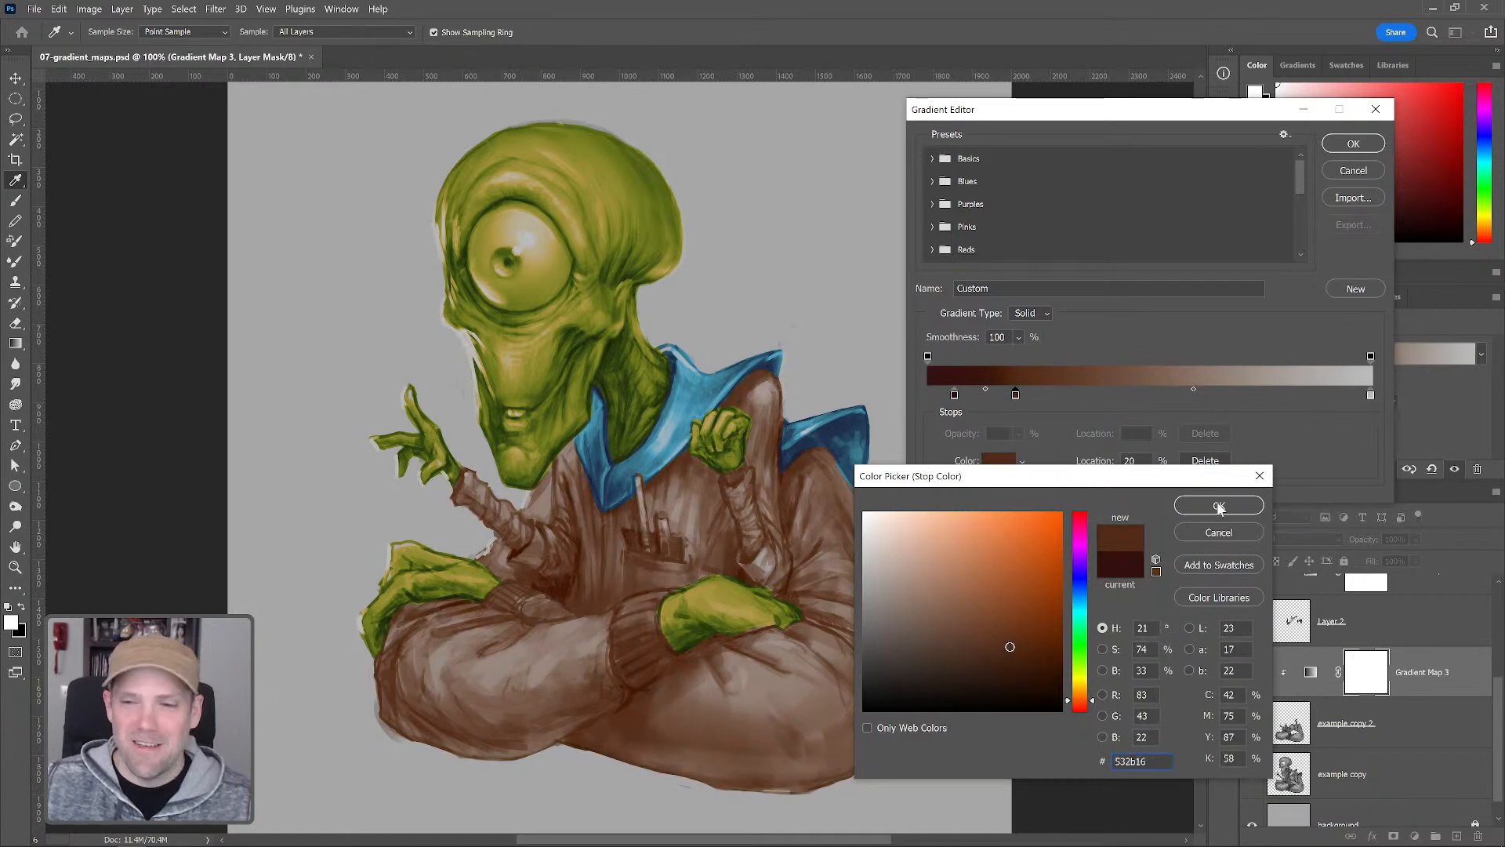
{"action": "left_click", "coordinate": [1219, 505]}
Add a gradient stop at 34% with the rust-brown color 86431e
{"action": "left_click", "coordinate": [1125, 394]}
{"action": "left_click_drag", "start_coordinate": [1124, 394], "coordinate": [1078, 395]}
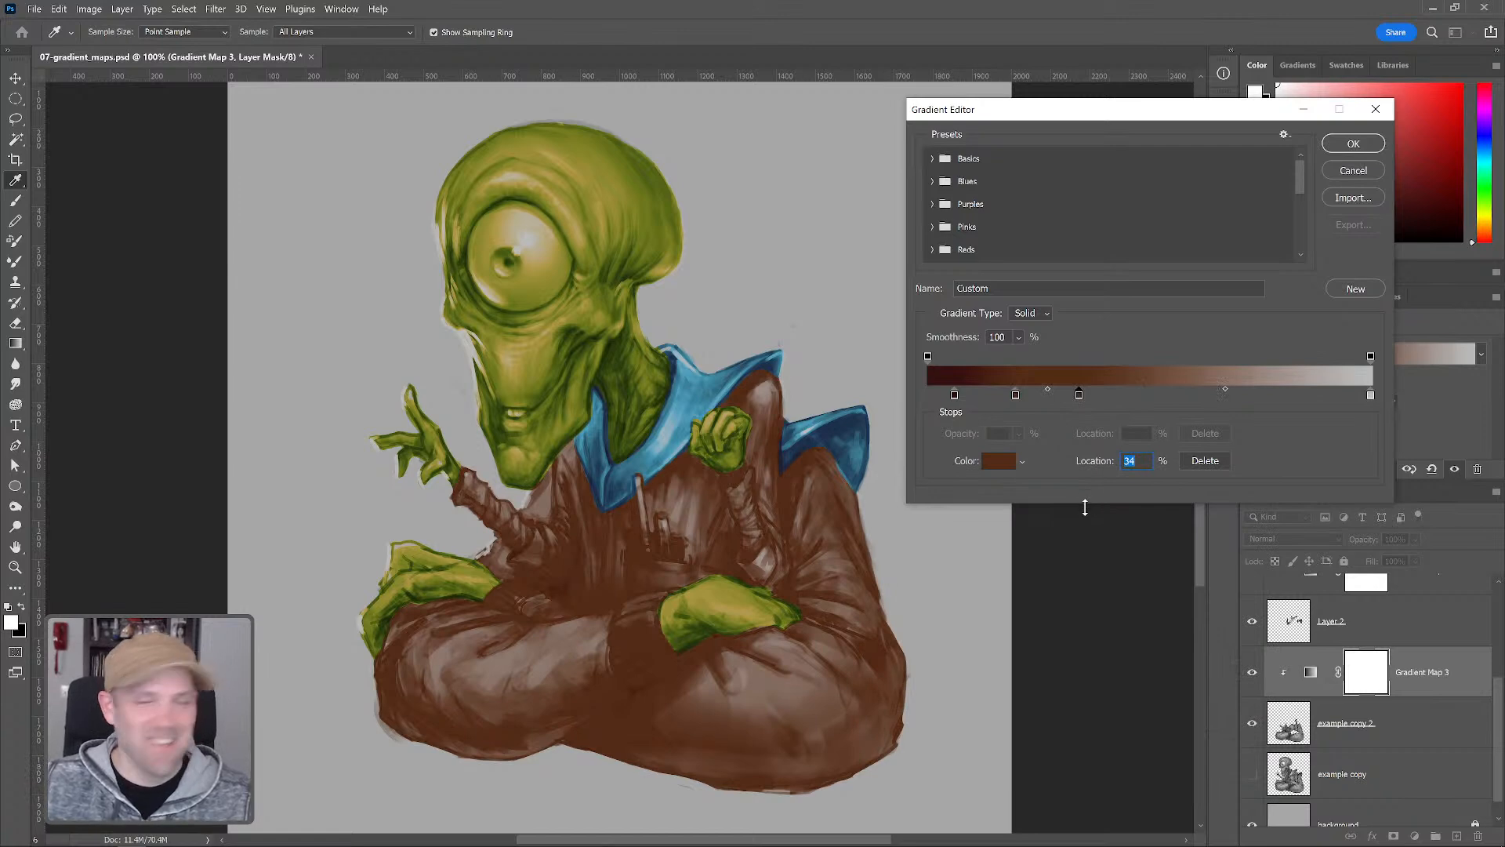
{"action": "left_click", "coordinate": [999, 461]}
{"action": "left_click_drag", "start_coordinate": [1017, 619], "coordinate": [1017, 606]}
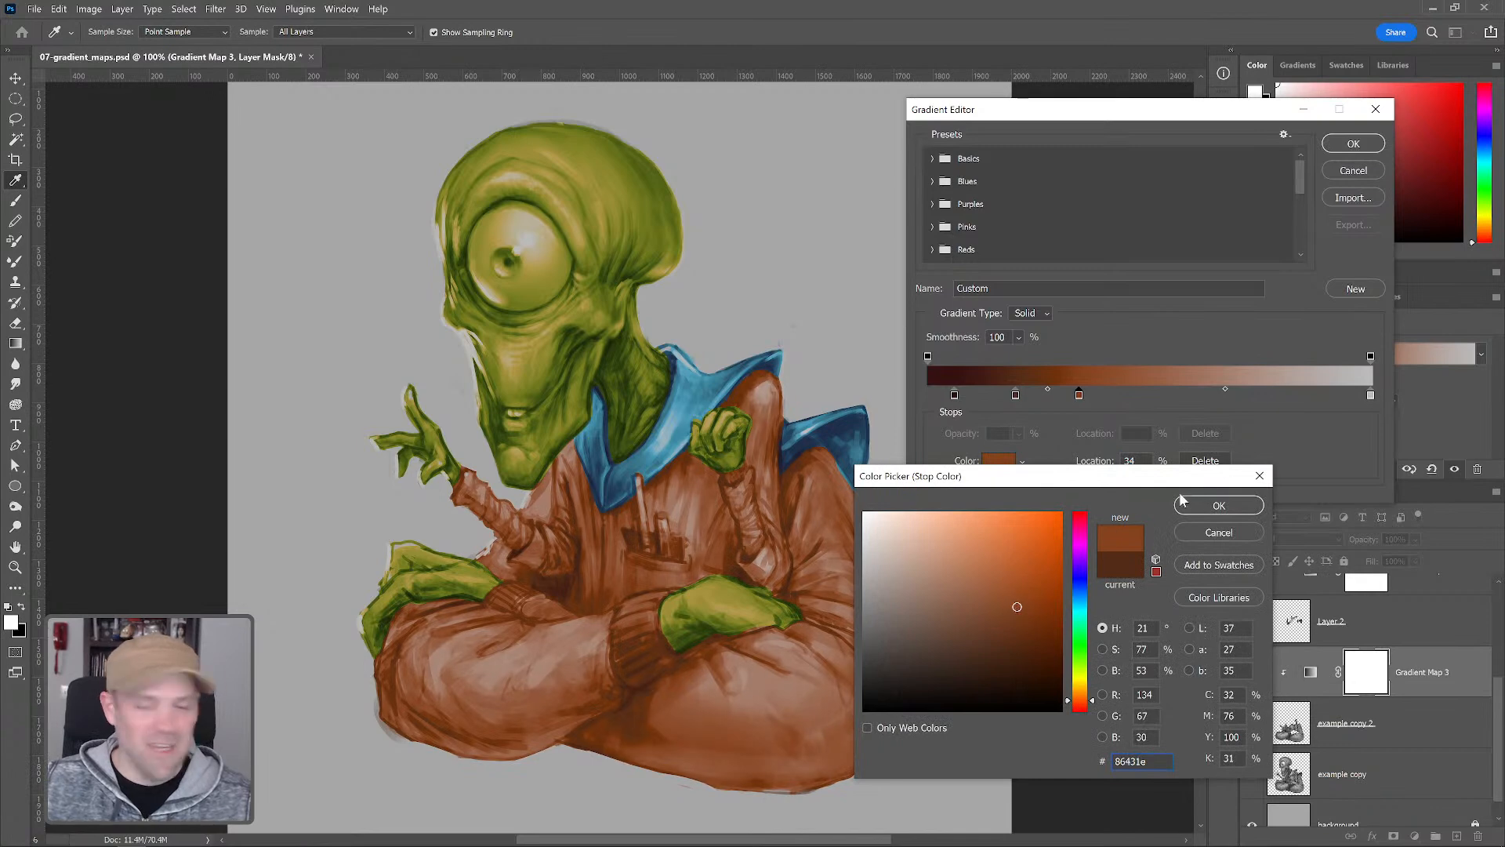
{"action": "left_click", "coordinate": [1205, 507]}
Add an orange gradient stop at 50% with color bb5822
{"action": "left_click", "coordinate": [1149, 395]}
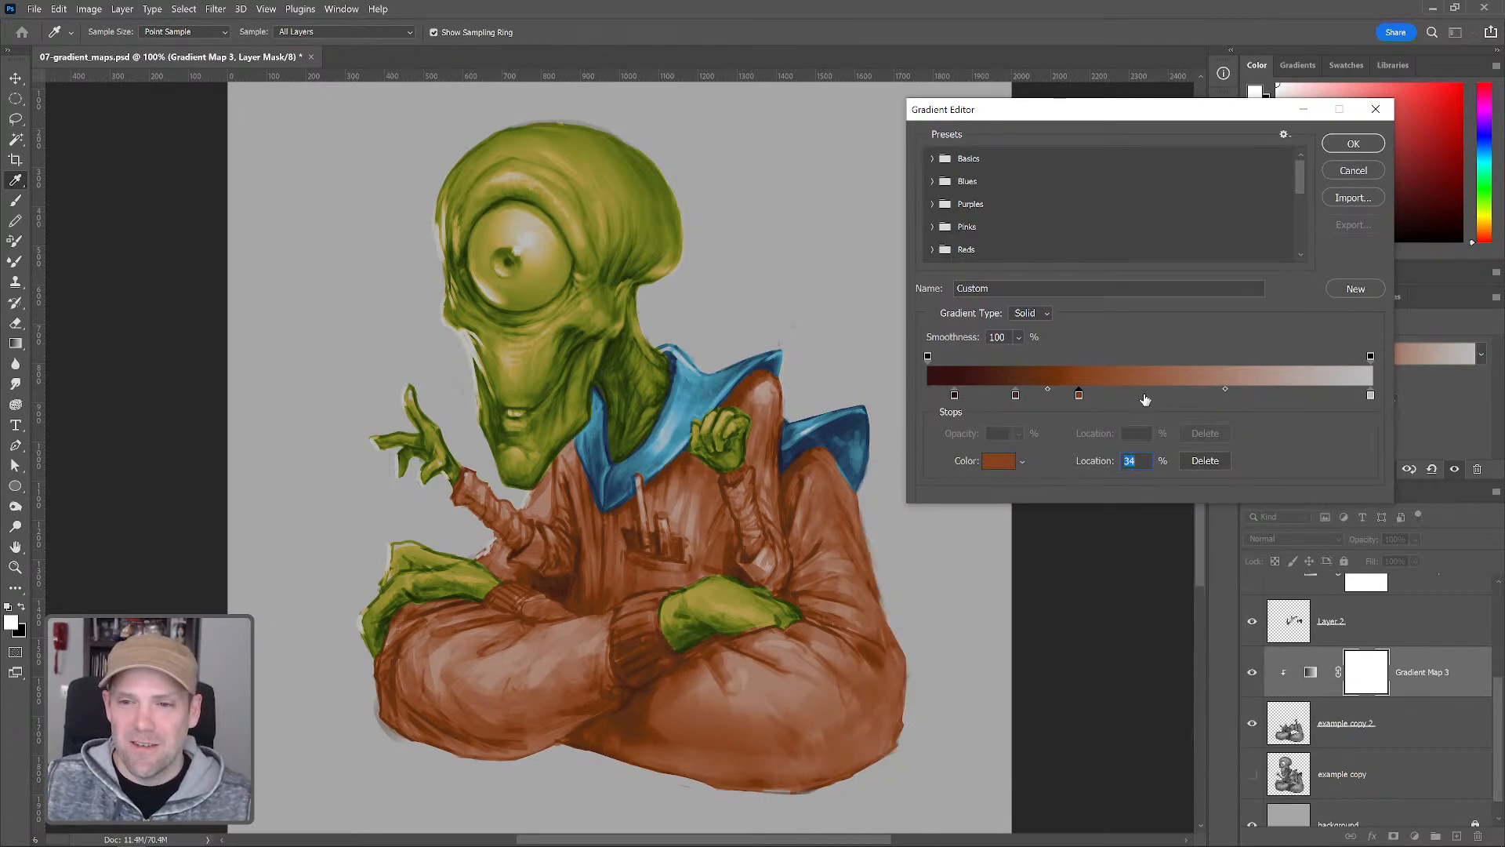
{"action": "left_click", "coordinate": [998, 463]}
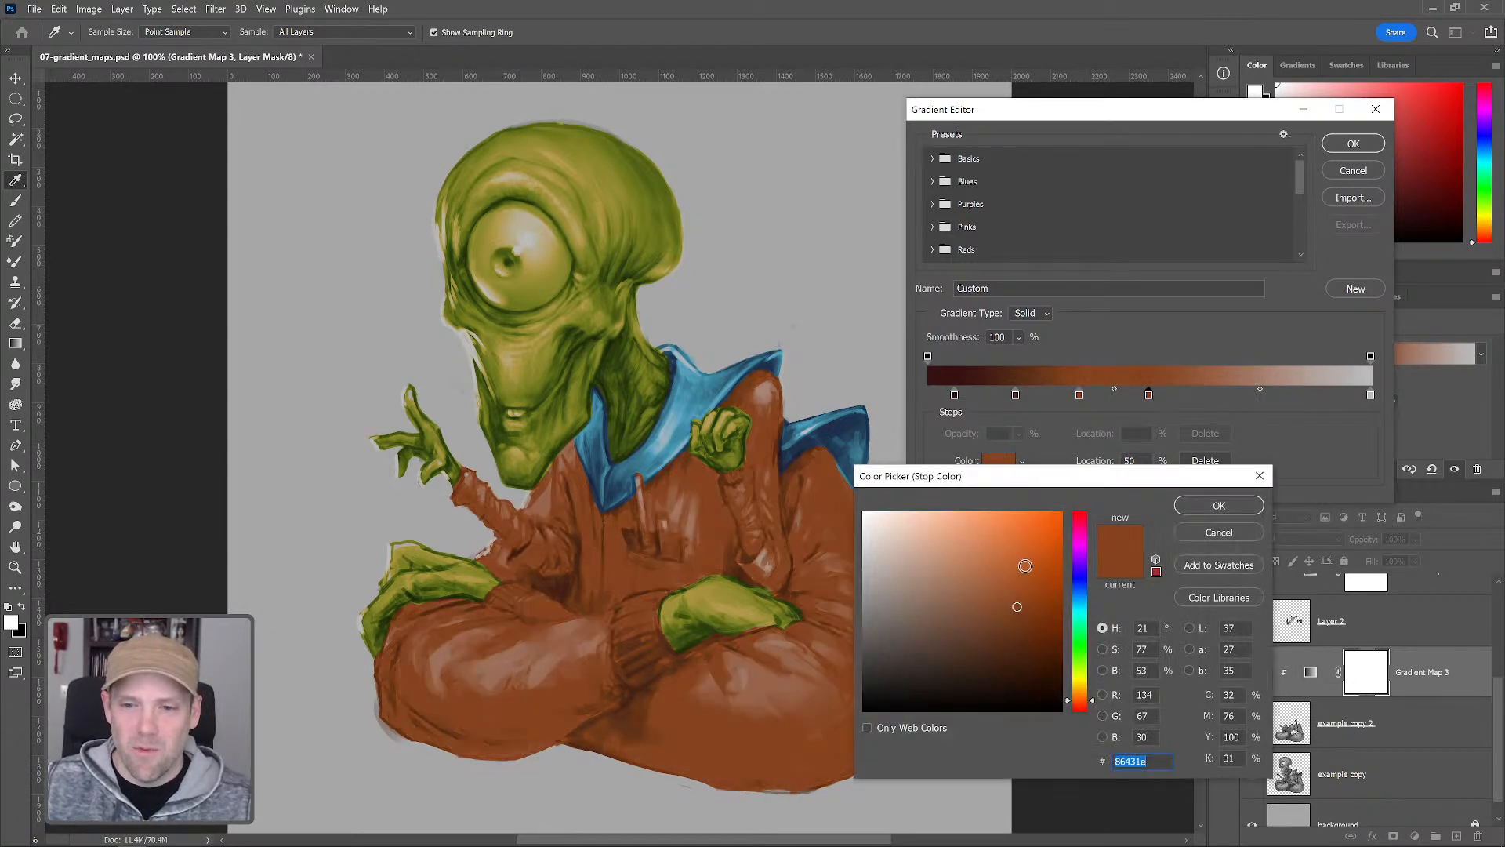
{"action": "left_click", "coordinate": [1026, 567]}
{"action": "left_click_drag", "start_coordinate": [1027, 566], "coordinate": [1027, 564]}
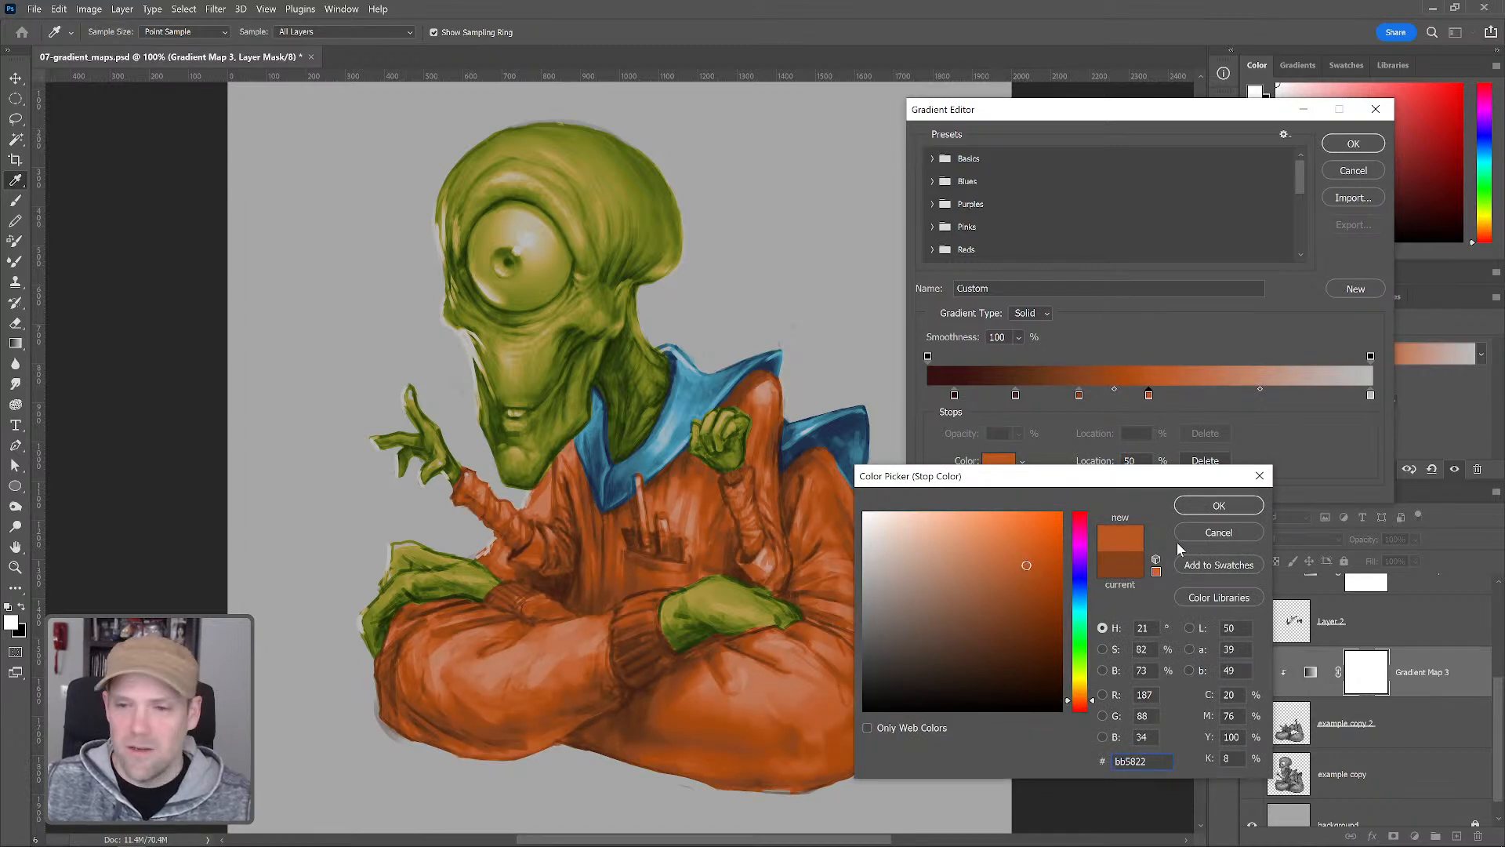
{"action": "left_click", "coordinate": [1220, 506]}
Add a light peach stop at 68% with color c68a6a and confirm the gradient editor
{"action": "left_click", "coordinate": [1227, 395]}
{"action": "left_click", "coordinate": [998, 462]}
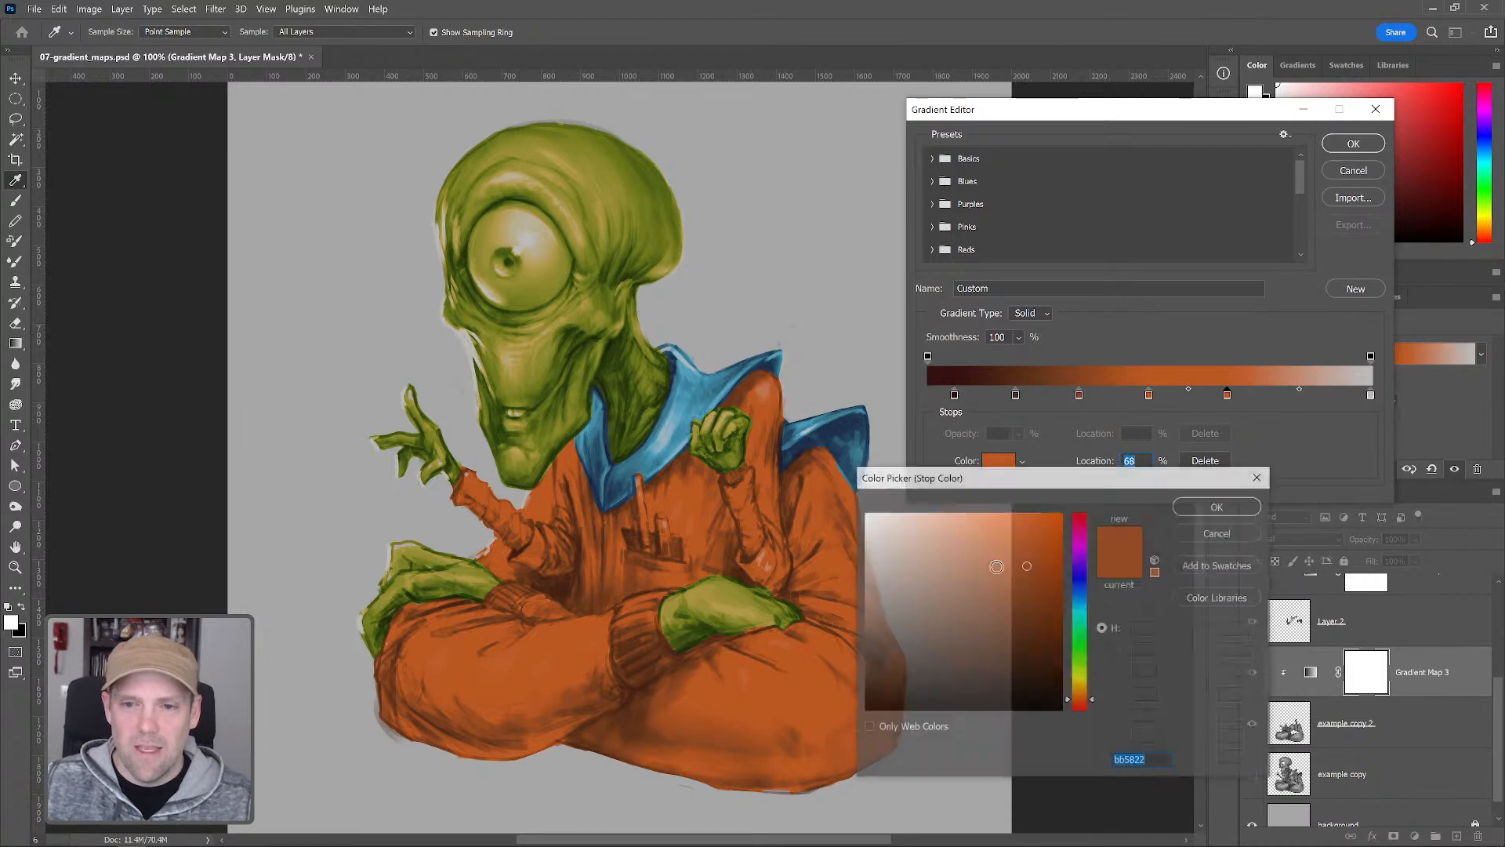
{"action": "left_click", "coordinate": [954, 558]}
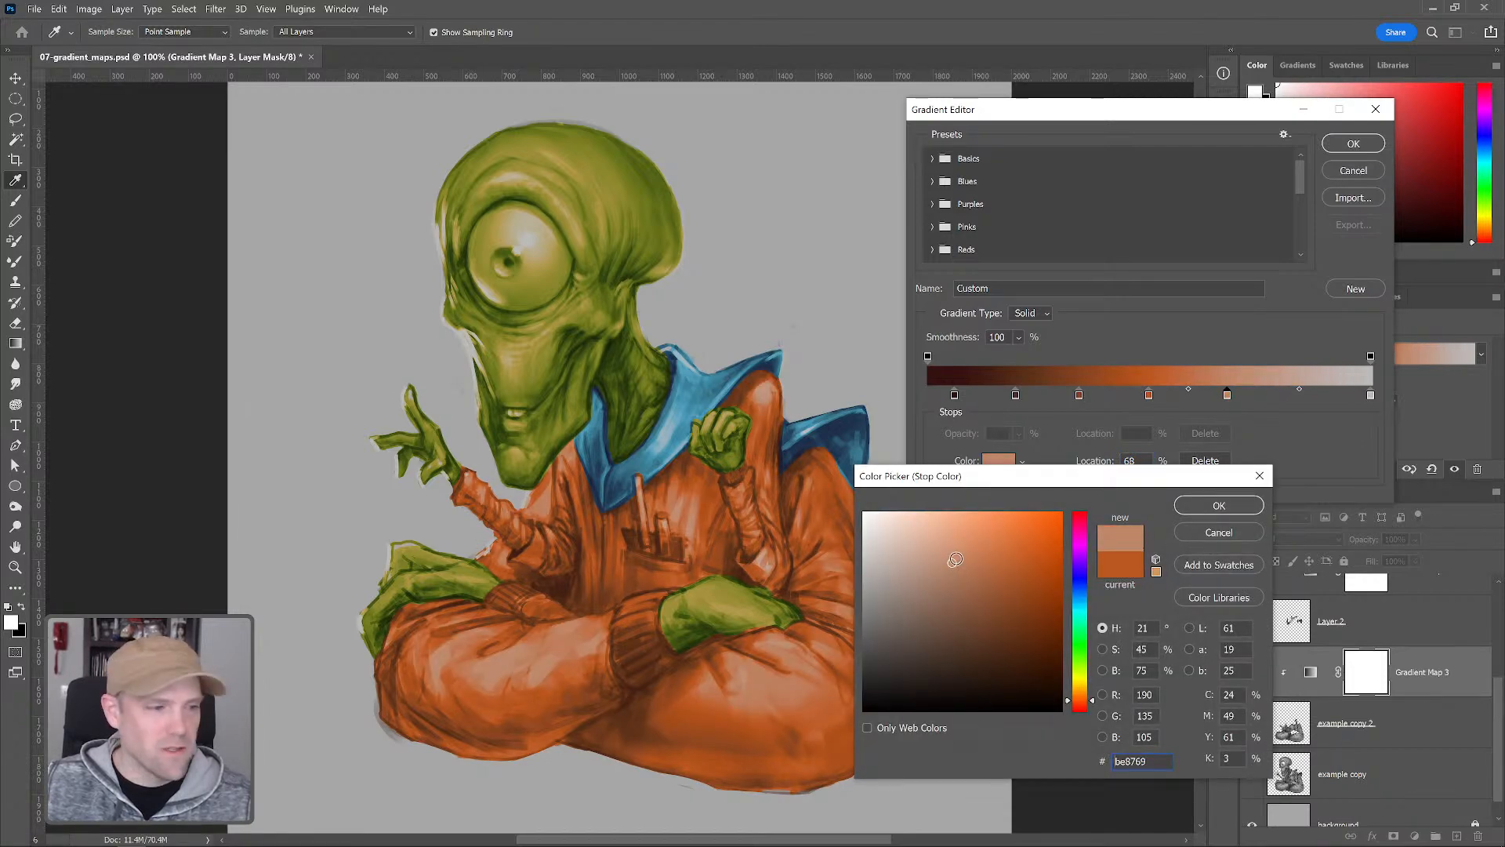
{"action": "left_click_drag", "start_coordinate": [956, 563], "coordinate": [949, 562]}
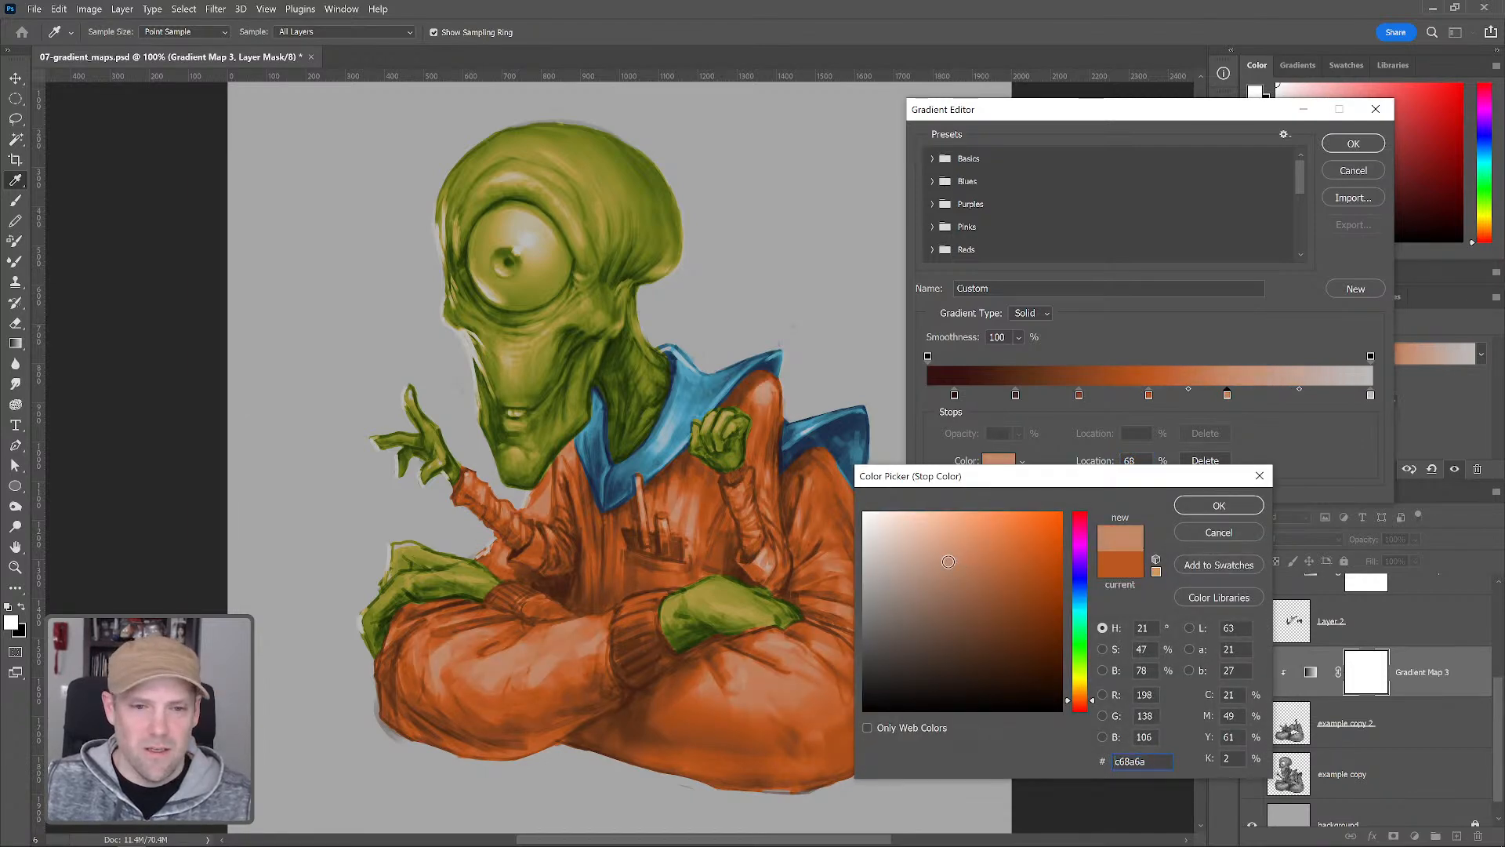
{"action": "left_click", "coordinate": [1218, 507]}
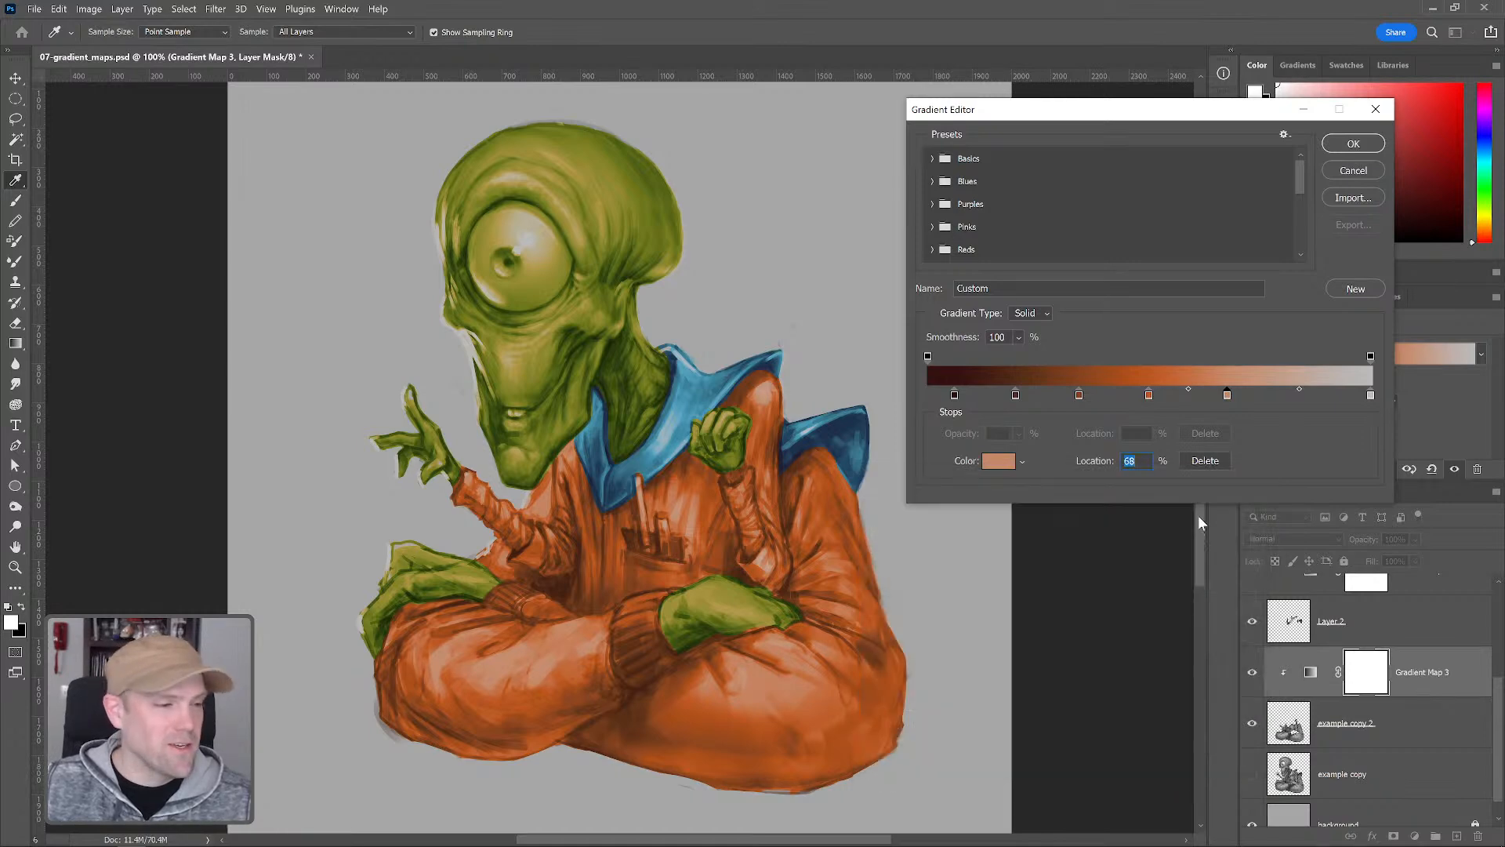
{"action": "left_click", "coordinate": [1344, 143]}
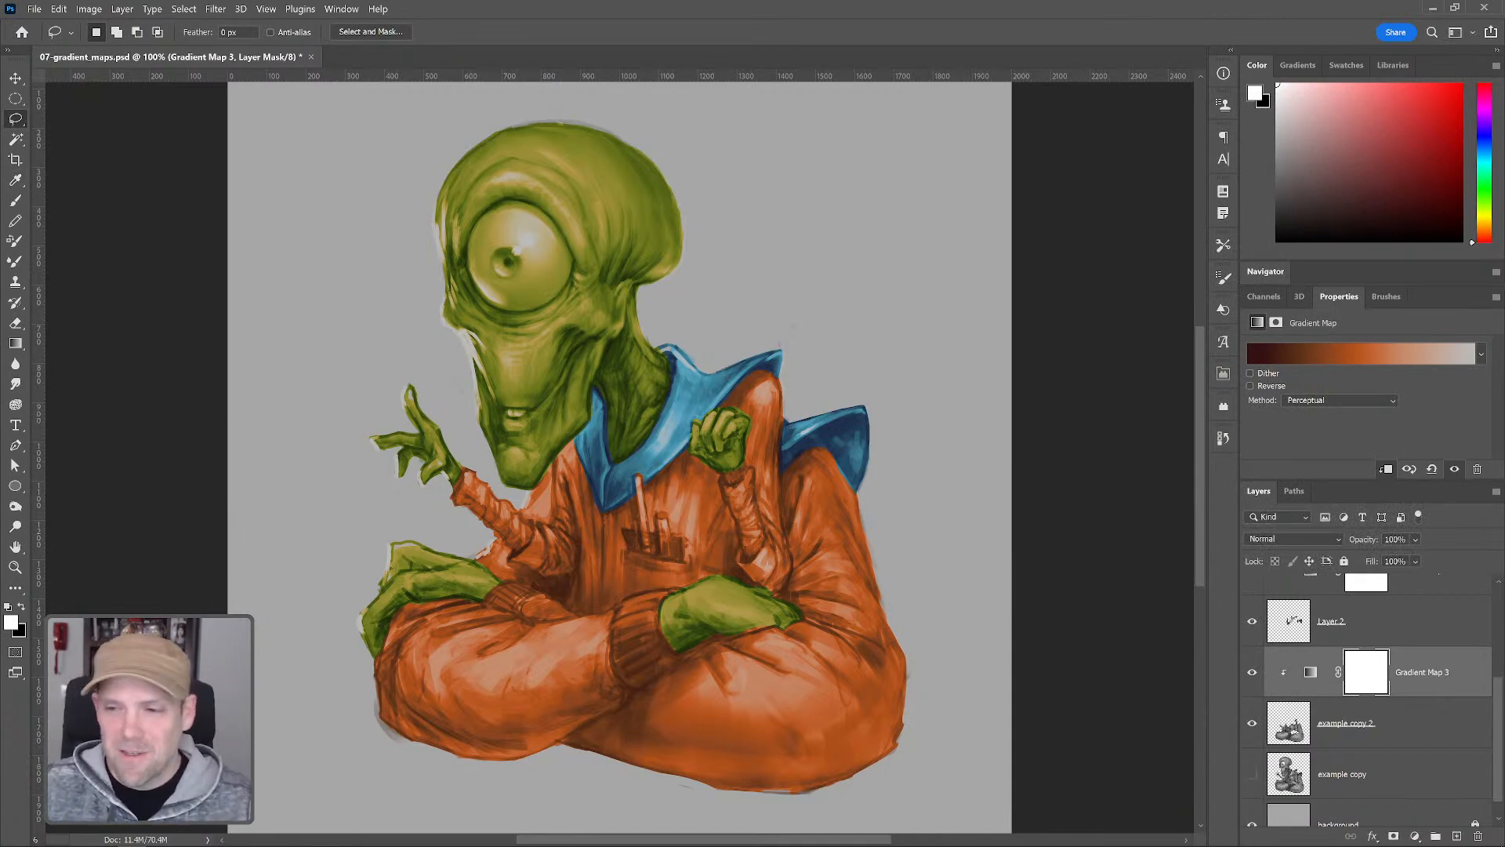
Show the base color layer and lower its opacity to 46%
{"action": "left_click_drag", "start_coordinate": [1501, 698], "coordinate": [1501, 597]}
{"action": "left_click", "coordinate": [1364, 609]}
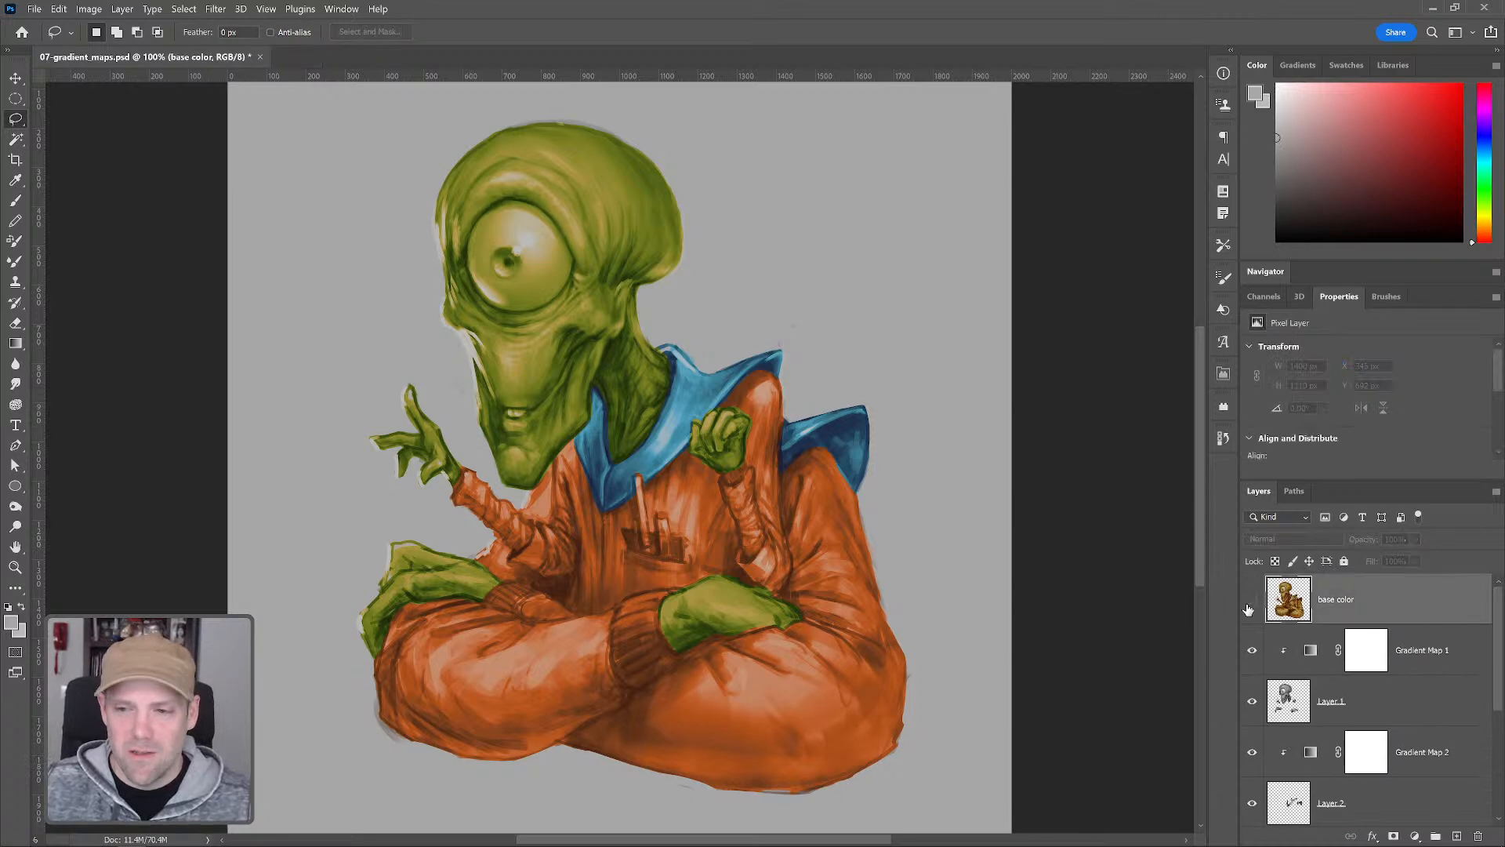
{"action": "left_click", "coordinate": [1252, 601]}
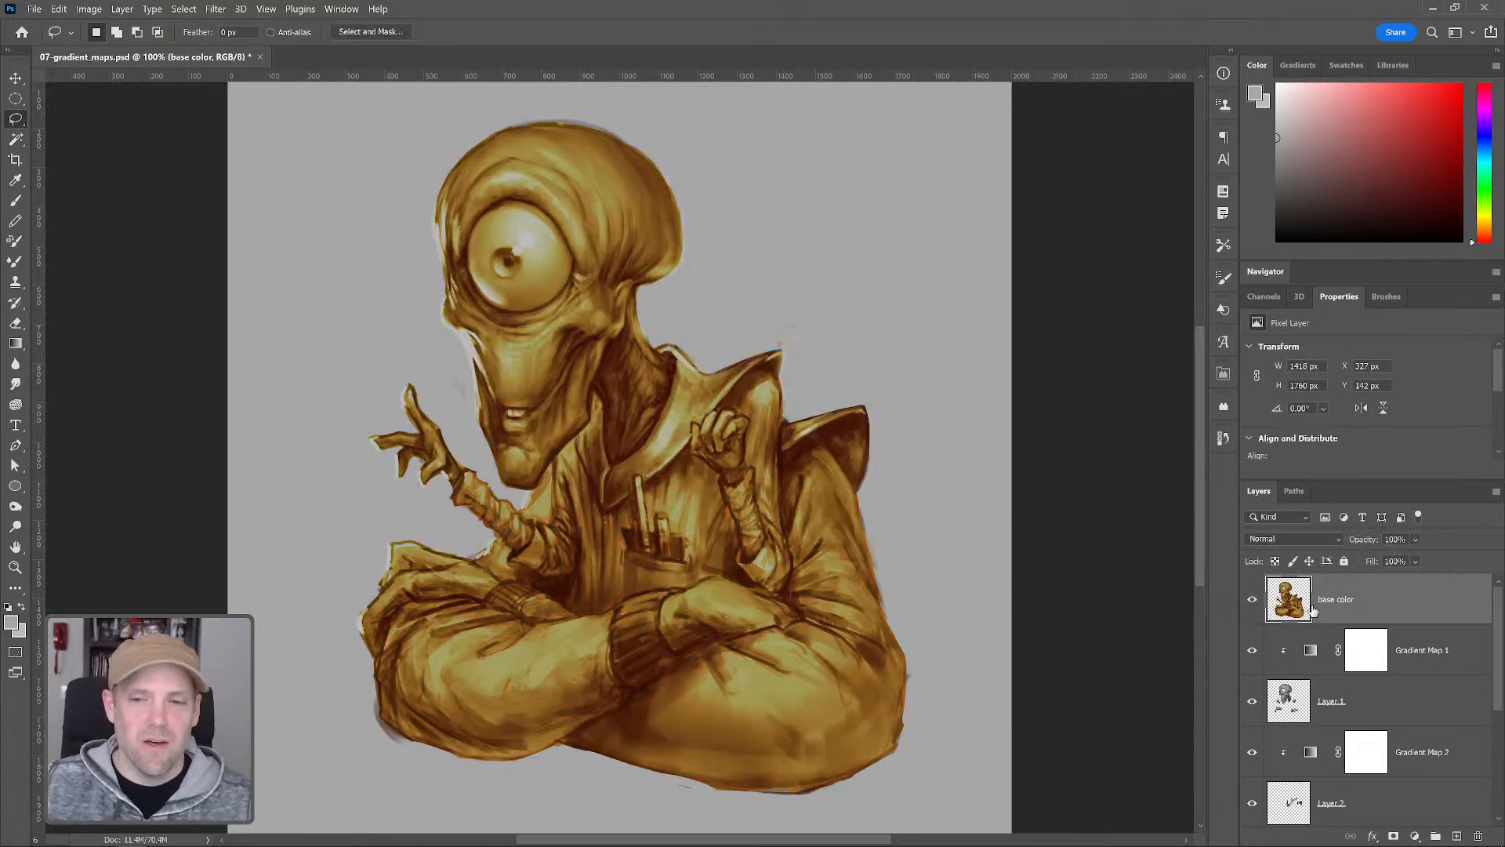
{"action": "left_click_drag", "start_coordinate": [1368, 544], "coordinate": [1339, 546]}
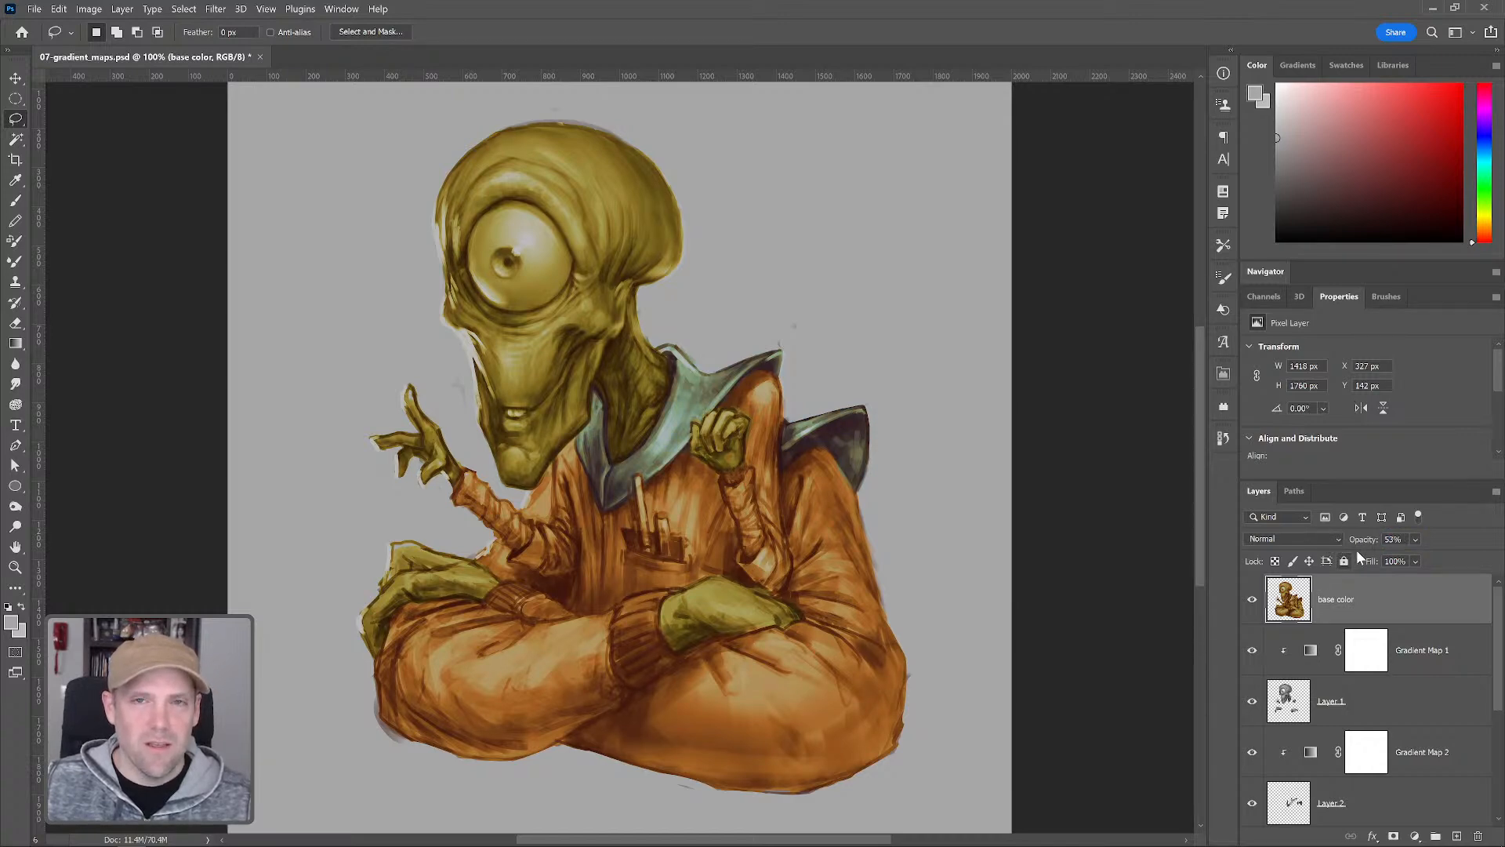
{"action": "left_click_drag", "start_coordinate": [1365, 542], "coordinate": [1361, 542]}
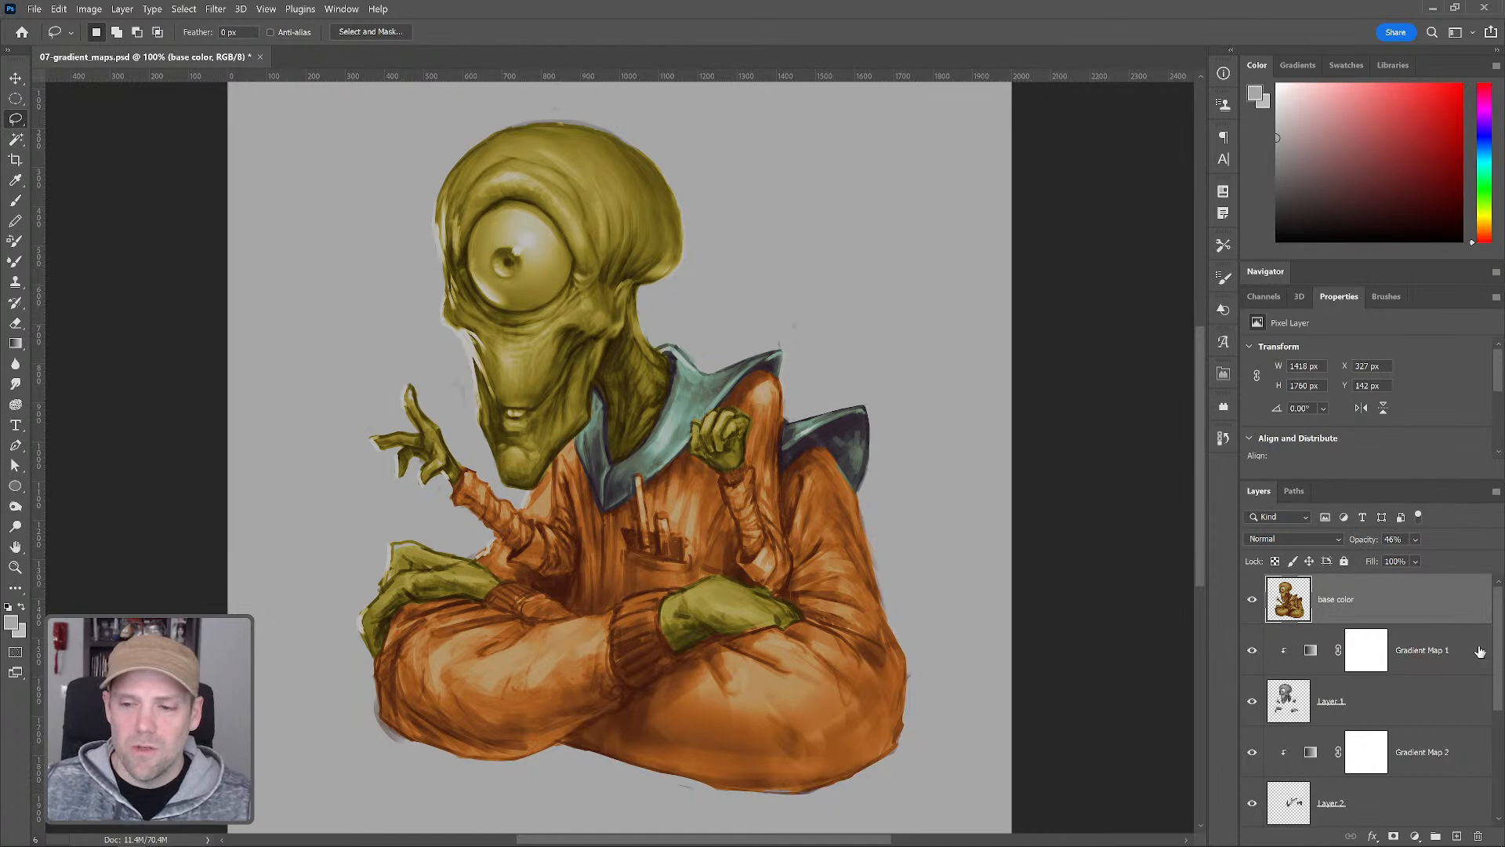
Group all layers from base color down to example copy 2 and name the group base color
{"action": "left_click", "coordinate": [1415, 836]}
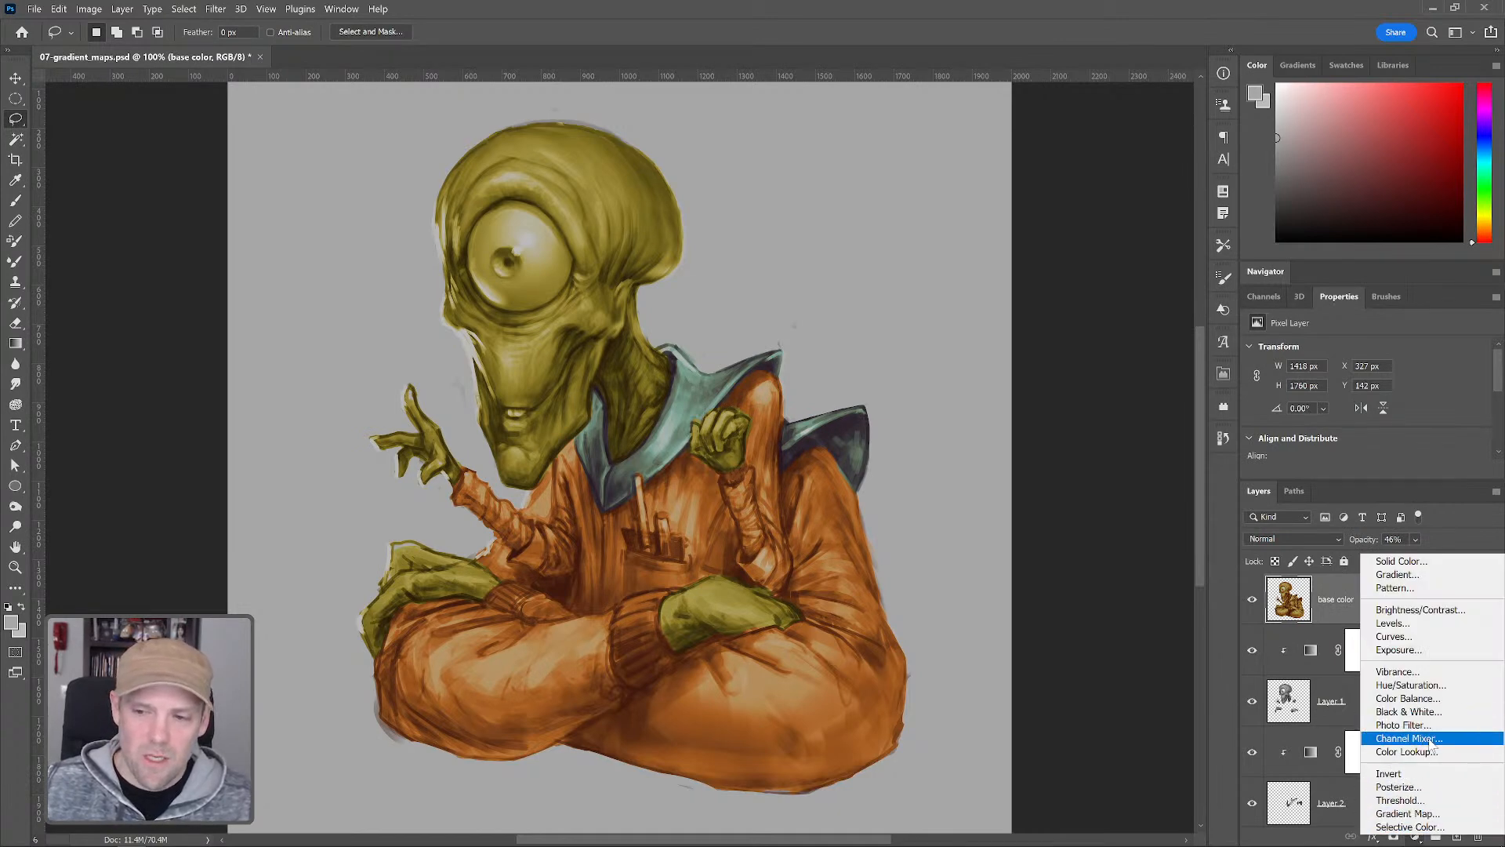
{"action": "left_click", "coordinate": [1277, 636]}
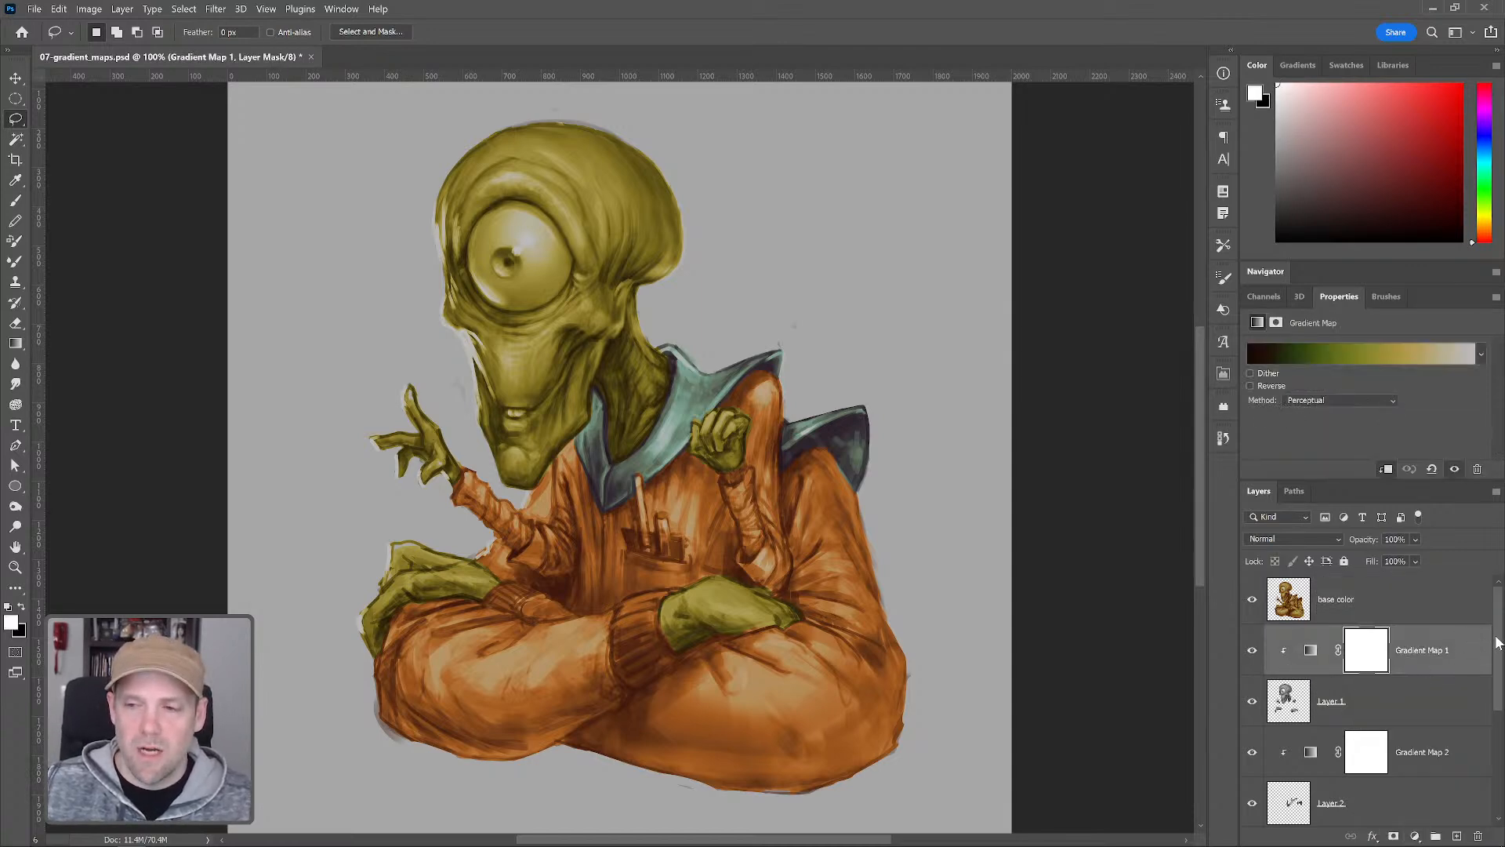
{"action": "left_click", "coordinate": [1451, 579]}
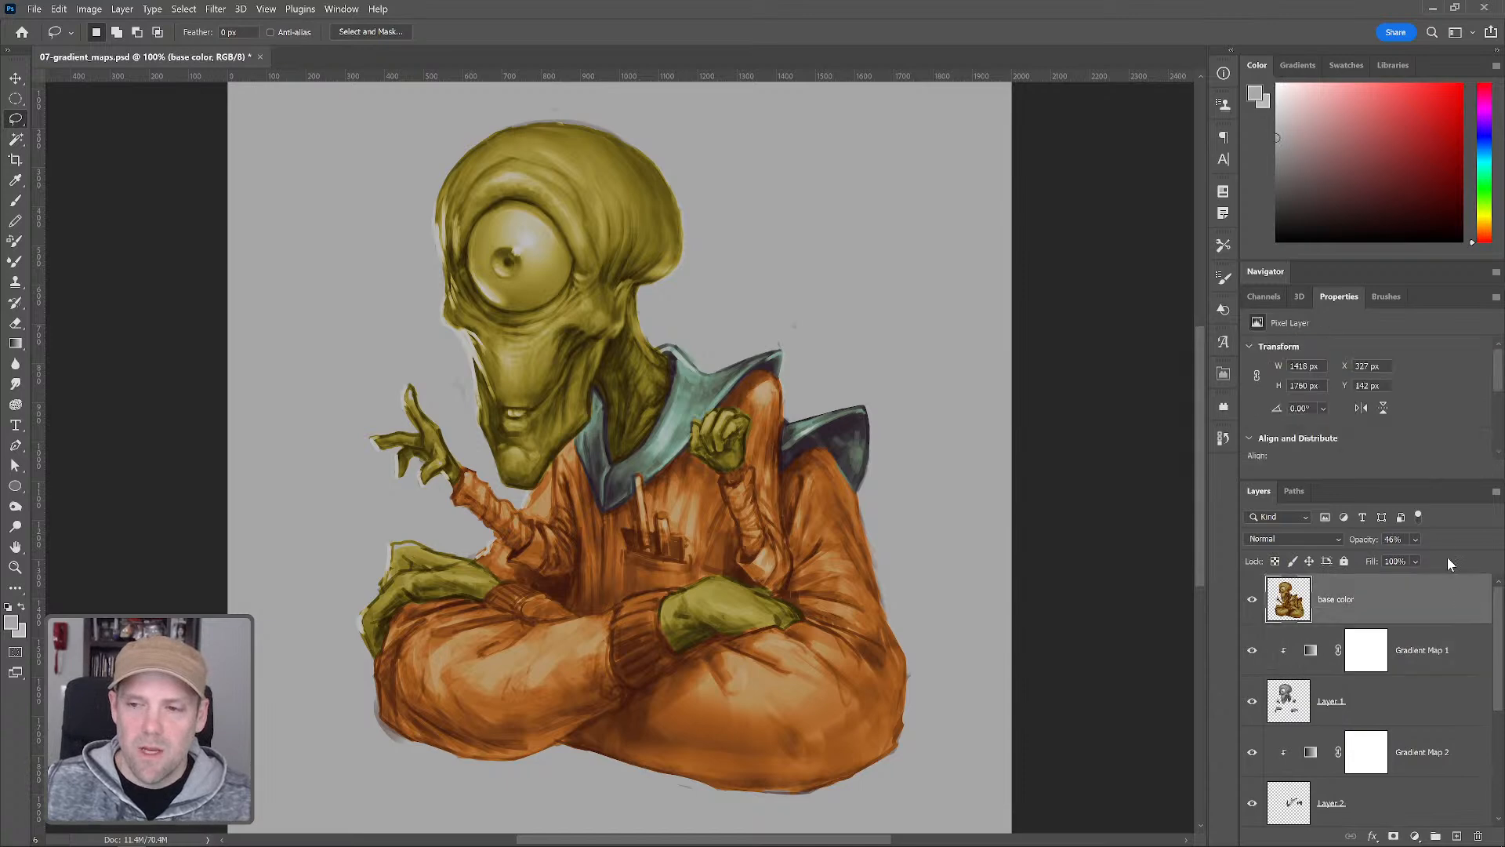
{"action": "scroll", "coordinate": [1424, 722], "scroll_direction": "down", "scroll_amount": 4}
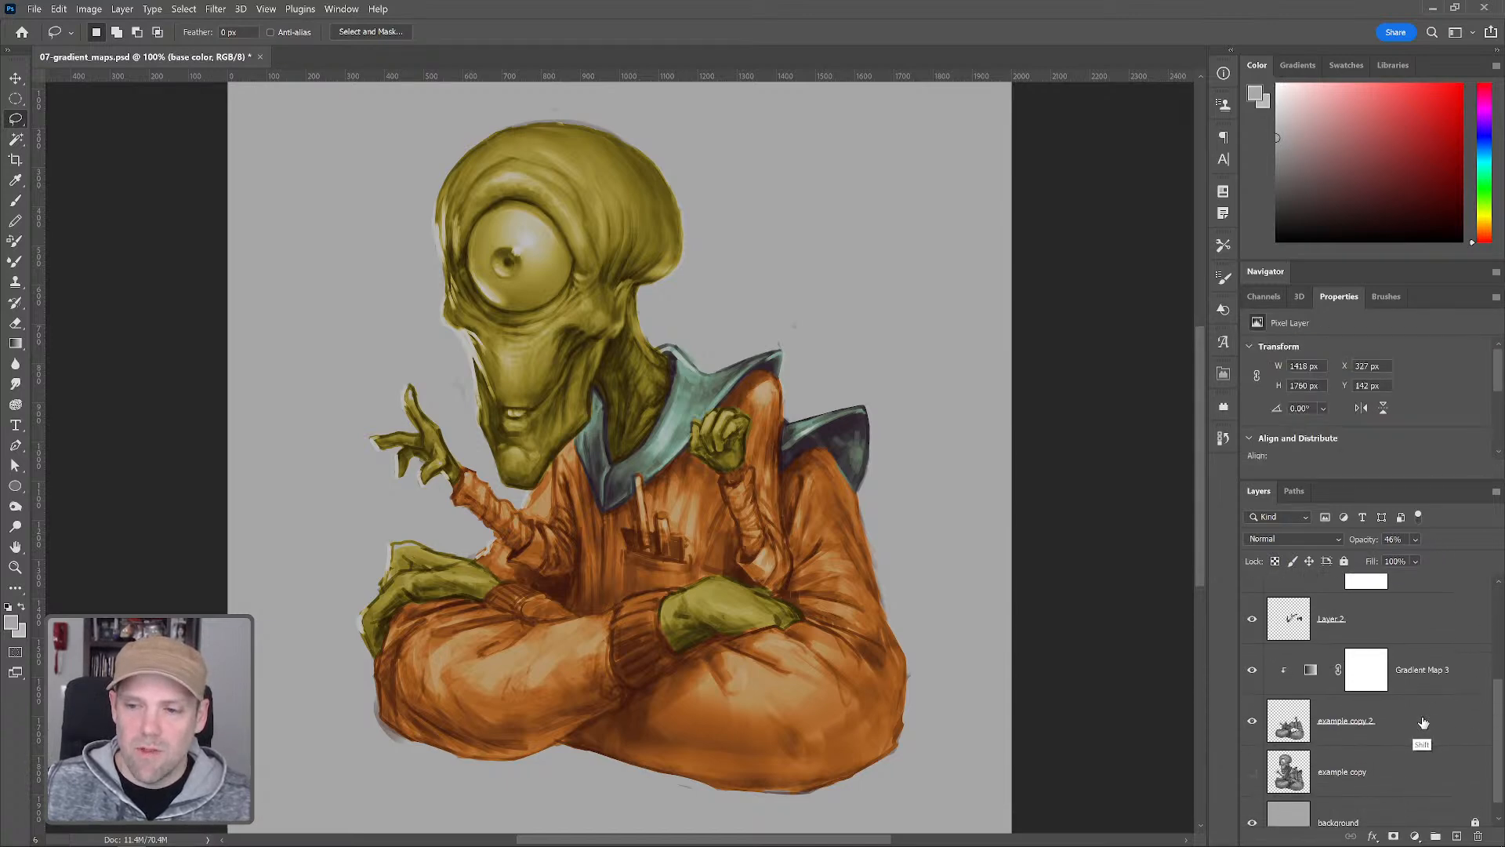
{"action": "left_click", "coordinate": [1424, 722], "text": "shift"}
{"action": "left_click", "coordinate": [1437, 836]}
{"action": "double_click", "coordinate": [1317, 586]}
{"action": "type", "text": "base"}
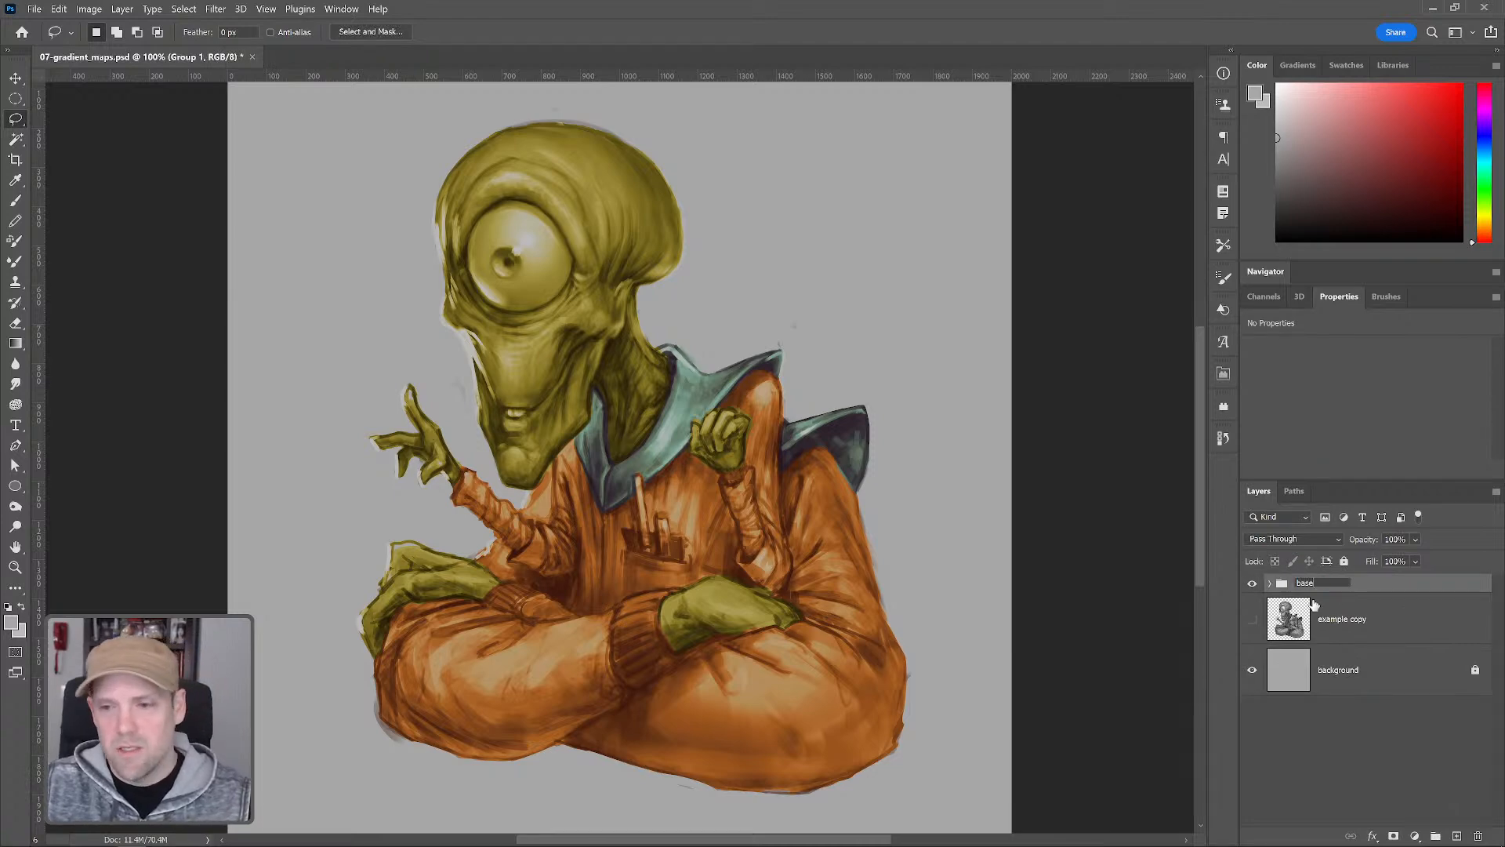
{"action": "type", "text": " color"}
{"action": "key", "text": "Return"}
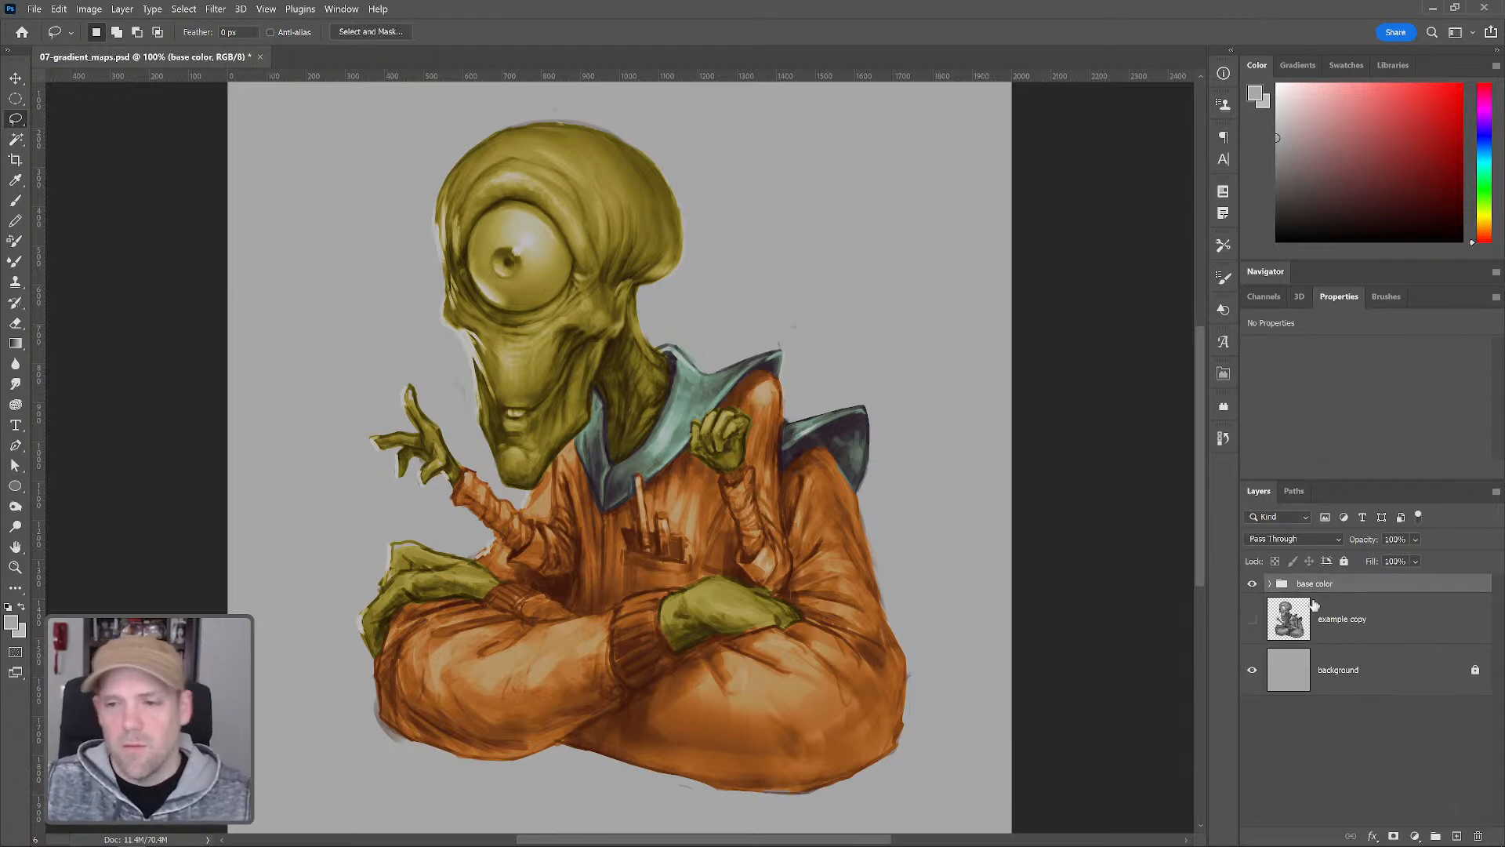
Add a new empty layer above the group and set its blend mode to Color
{"action": "left_click", "coordinate": [1458, 838]}
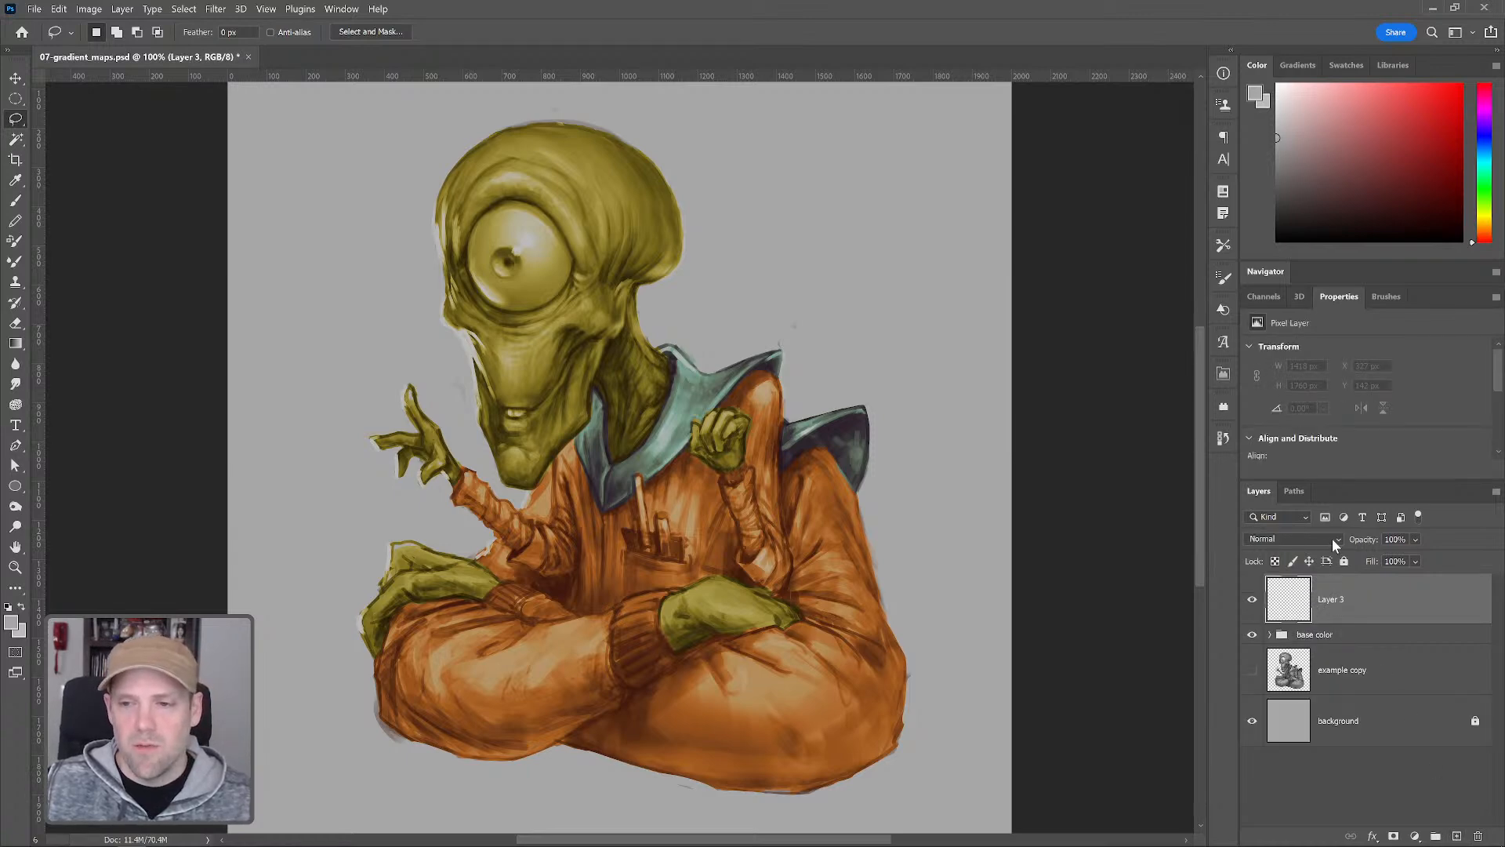
{"action": "left_click", "coordinate": [1333, 539]}
{"action": "left_click", "coordinate": [1295, 817]}
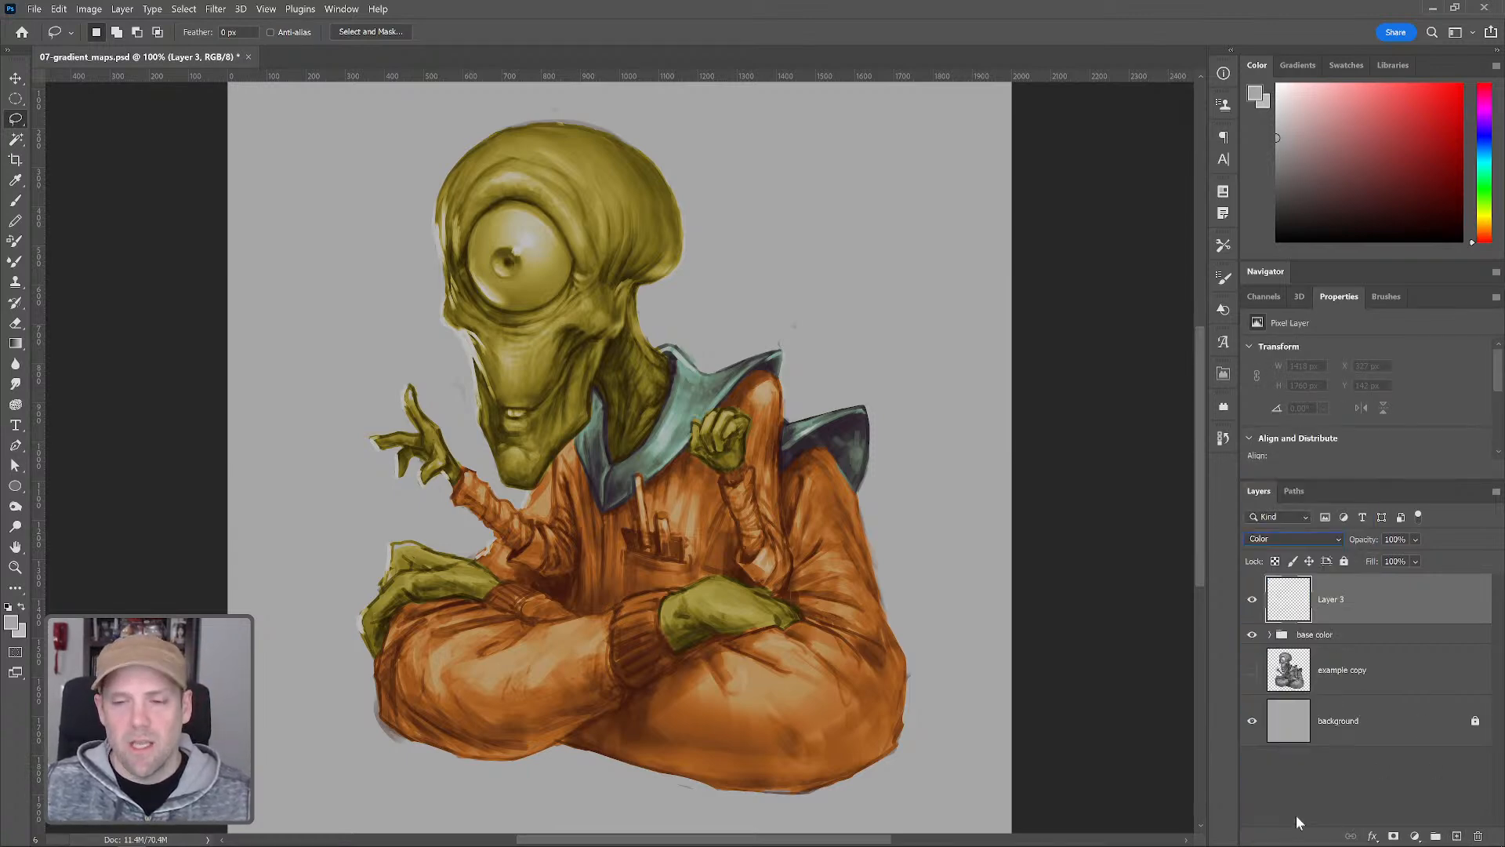
Rename the new Color-mode layer to color blend mode
{"action": "double_click", "coordinate": [1332, 599]}
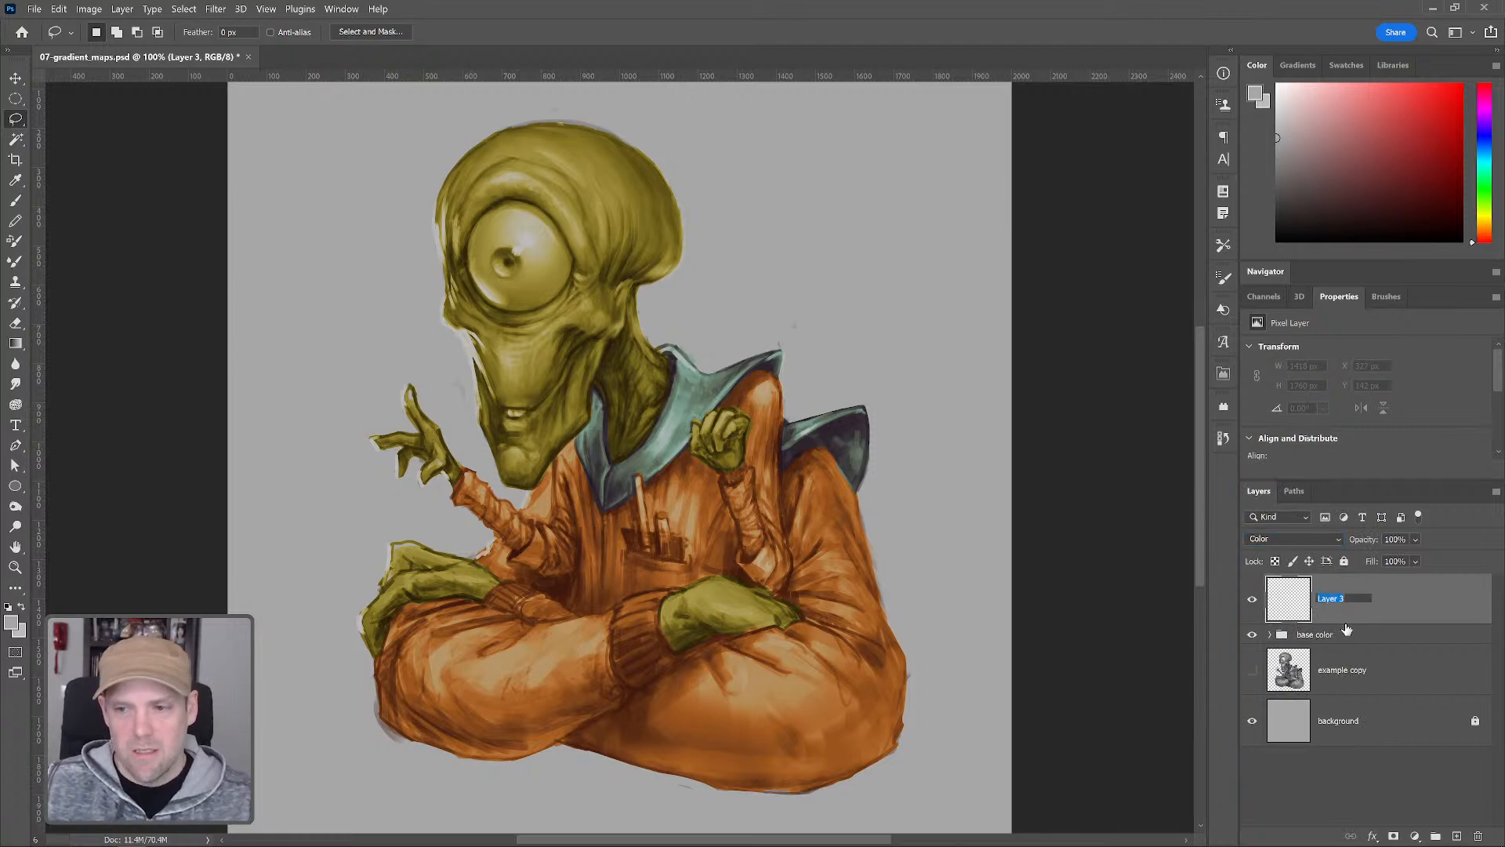
{"action": "type", "text": "color blend mode"}
{"action": "key", "text": "Return"}
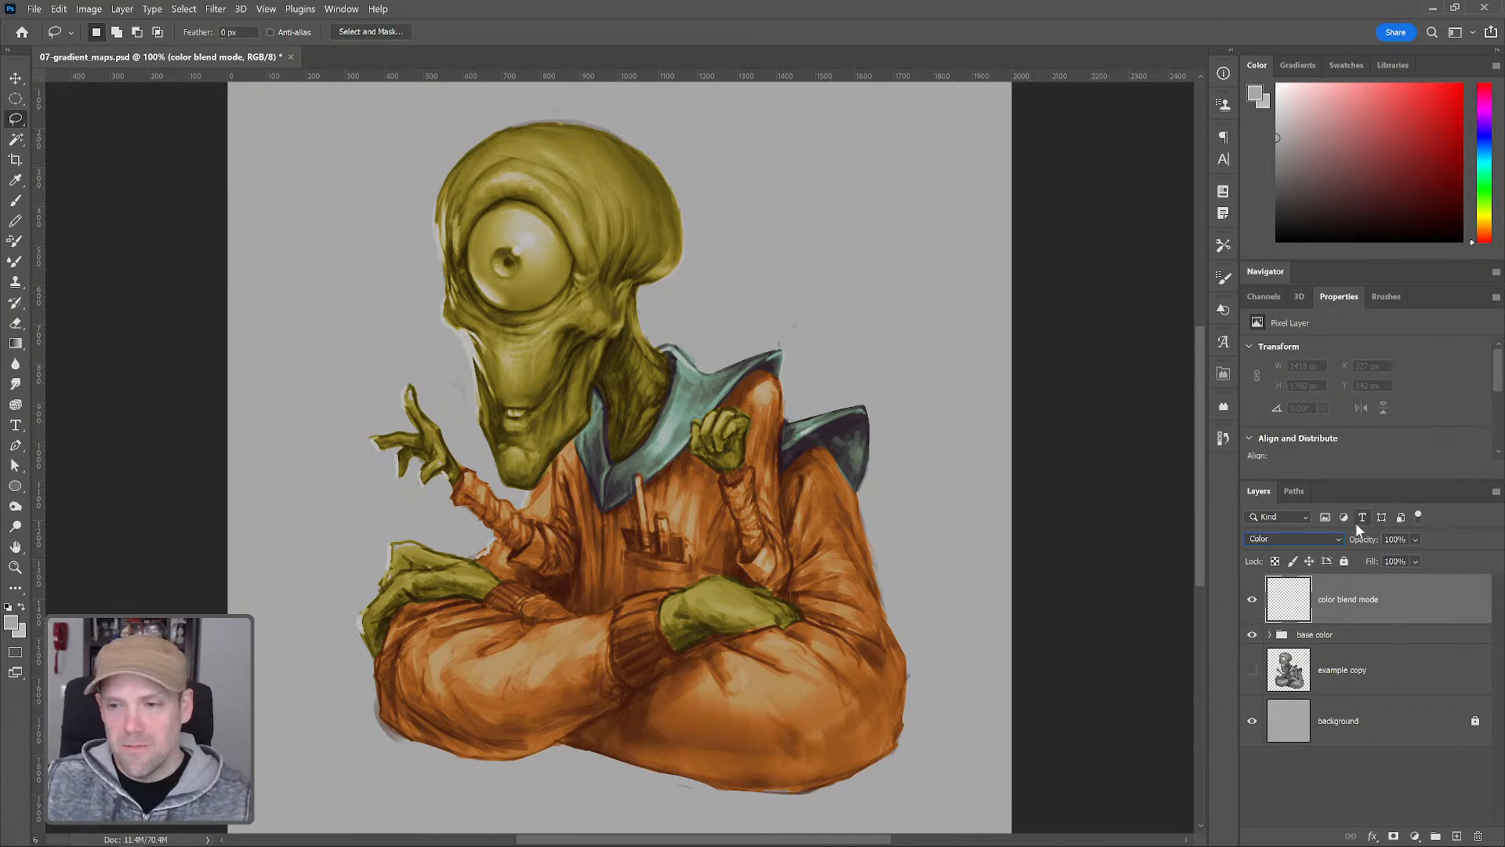
Take the Brush tool, enlarge the brush, and clip the color blend mode layer to the base color group
{"action": "key", "text": "b"}
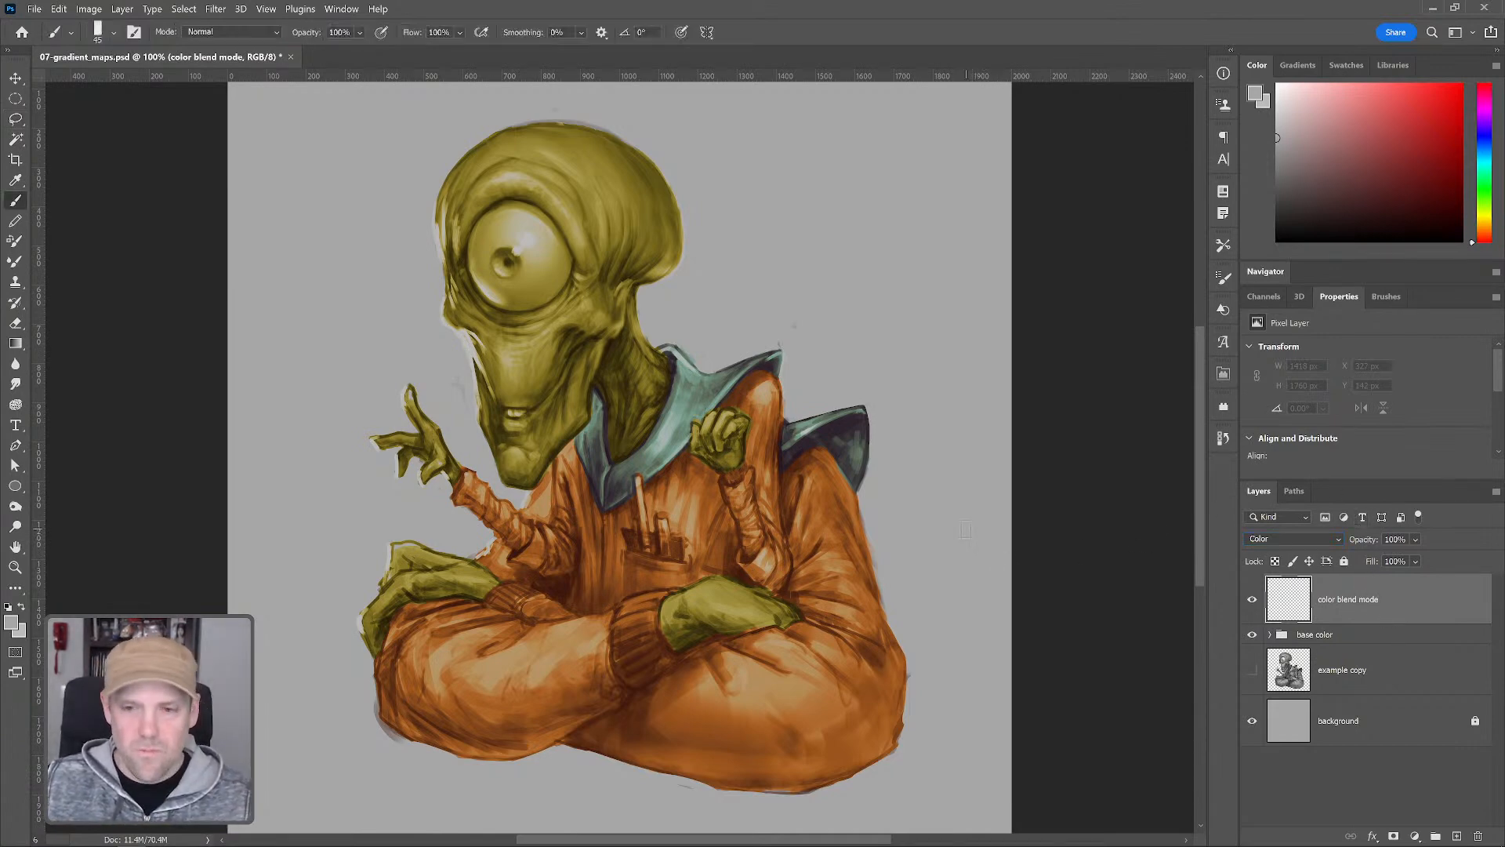
{"action": "key", "text": "bracketright"}
{"action": "key", "text": "bracketright"}
{"action": "key", "text": "bracketright"}
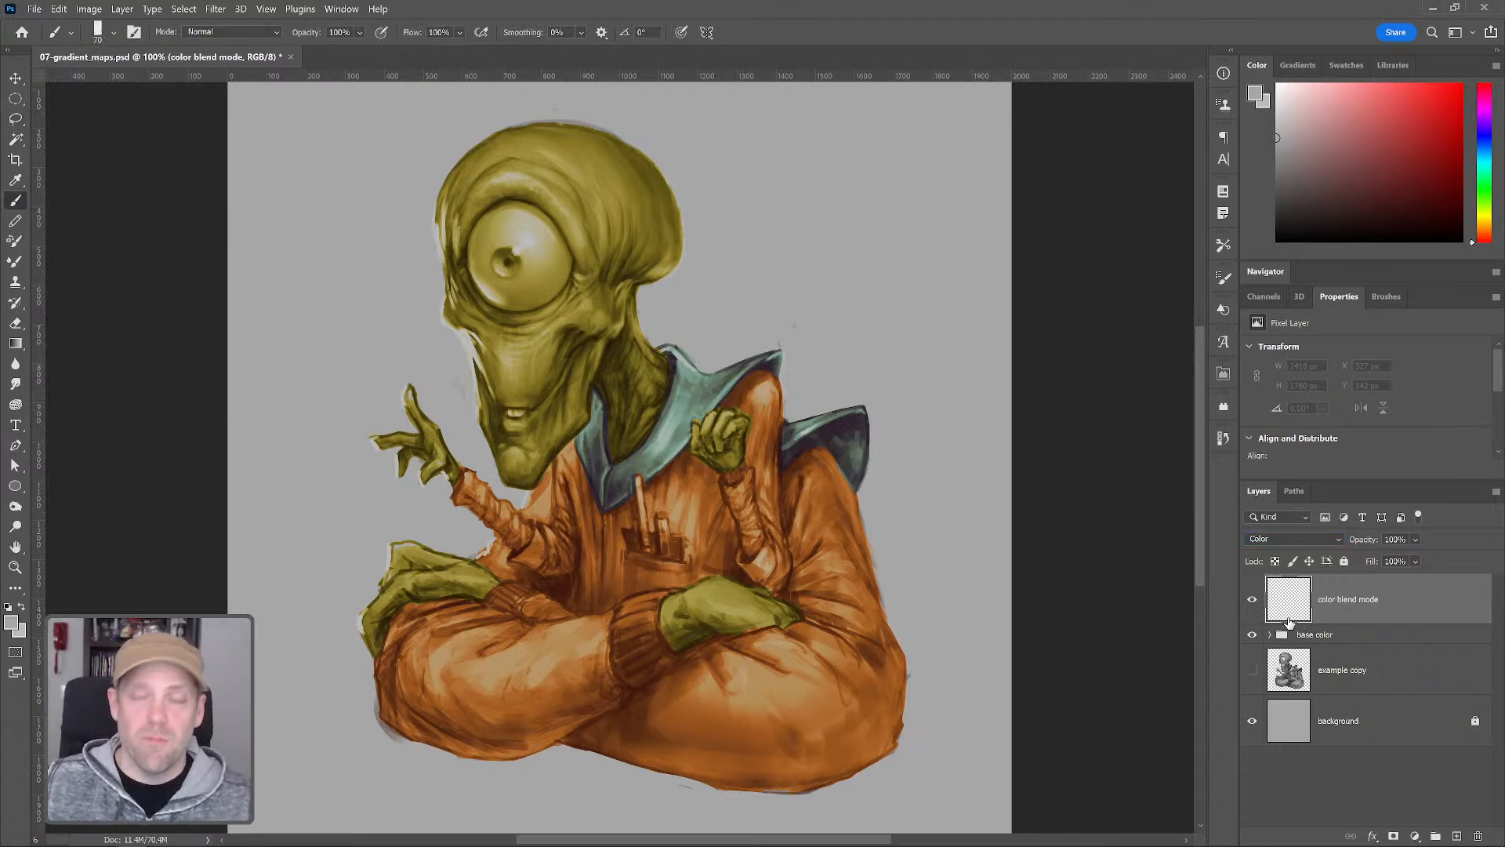
{"action": "left_click", "coordinate": [1325, 627], "text": "alt"}
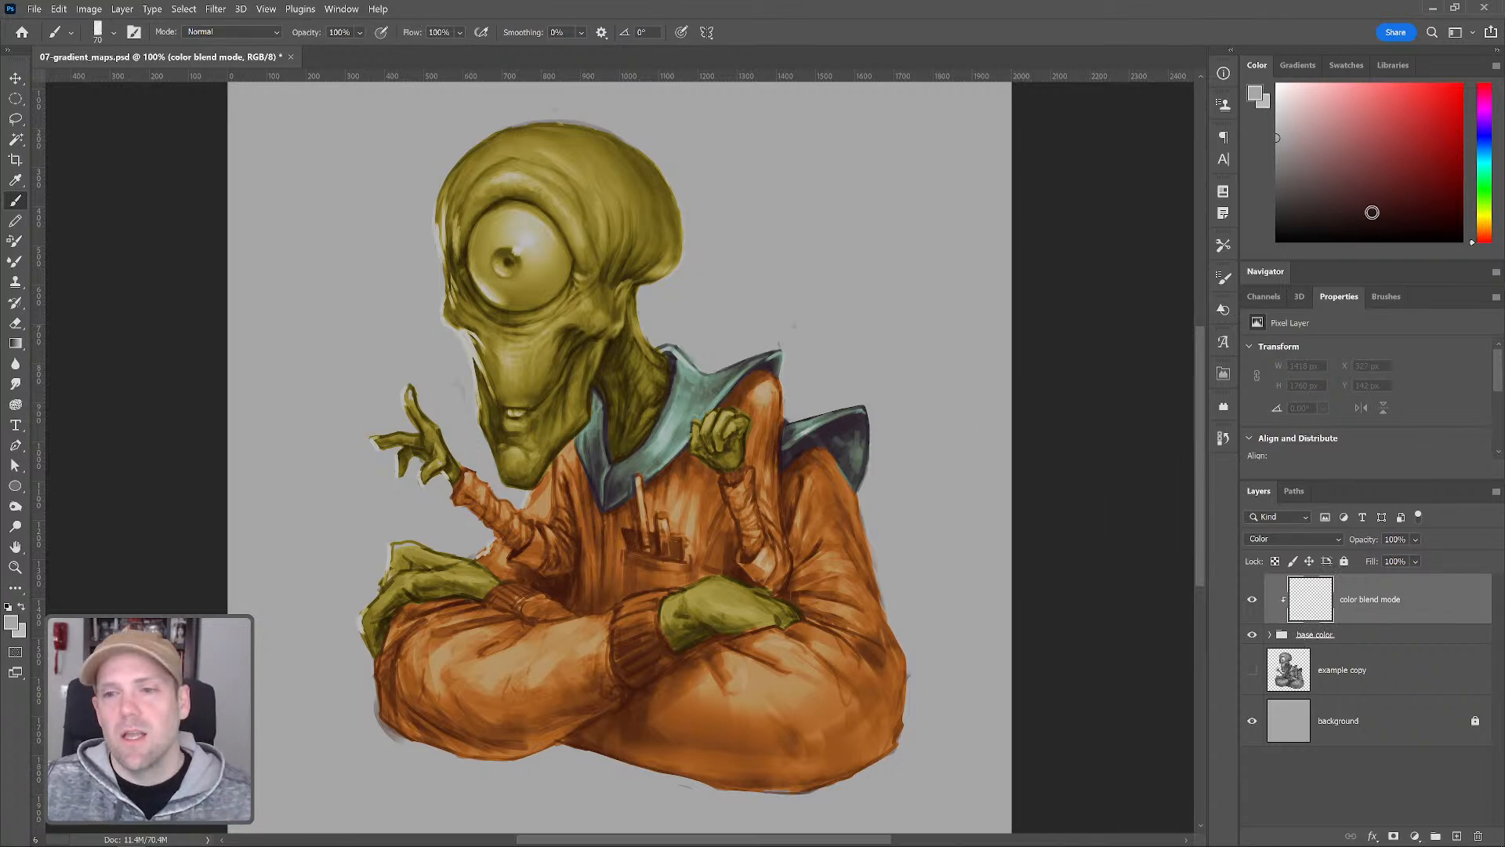
Pick white and paint a stroke over the right shoulder, then undo it
{"action": "left_click", "coordinate": [1340, 166]}
{"action": "key", "text": "bracketright"}
{"action": "key", "text": "bracketright"}
{"action": "key", "text": "bracketright"}
{"action": "key", "text": "bracketright"}
{"action": "key", "text": "bracketright"}
{"action": "key", "text": "bracketright"}
{"action": "key", "text": "bracketright"}
{"action": "key", "text": "bracketright"}
{"action": "key", "text": "bracketright"}
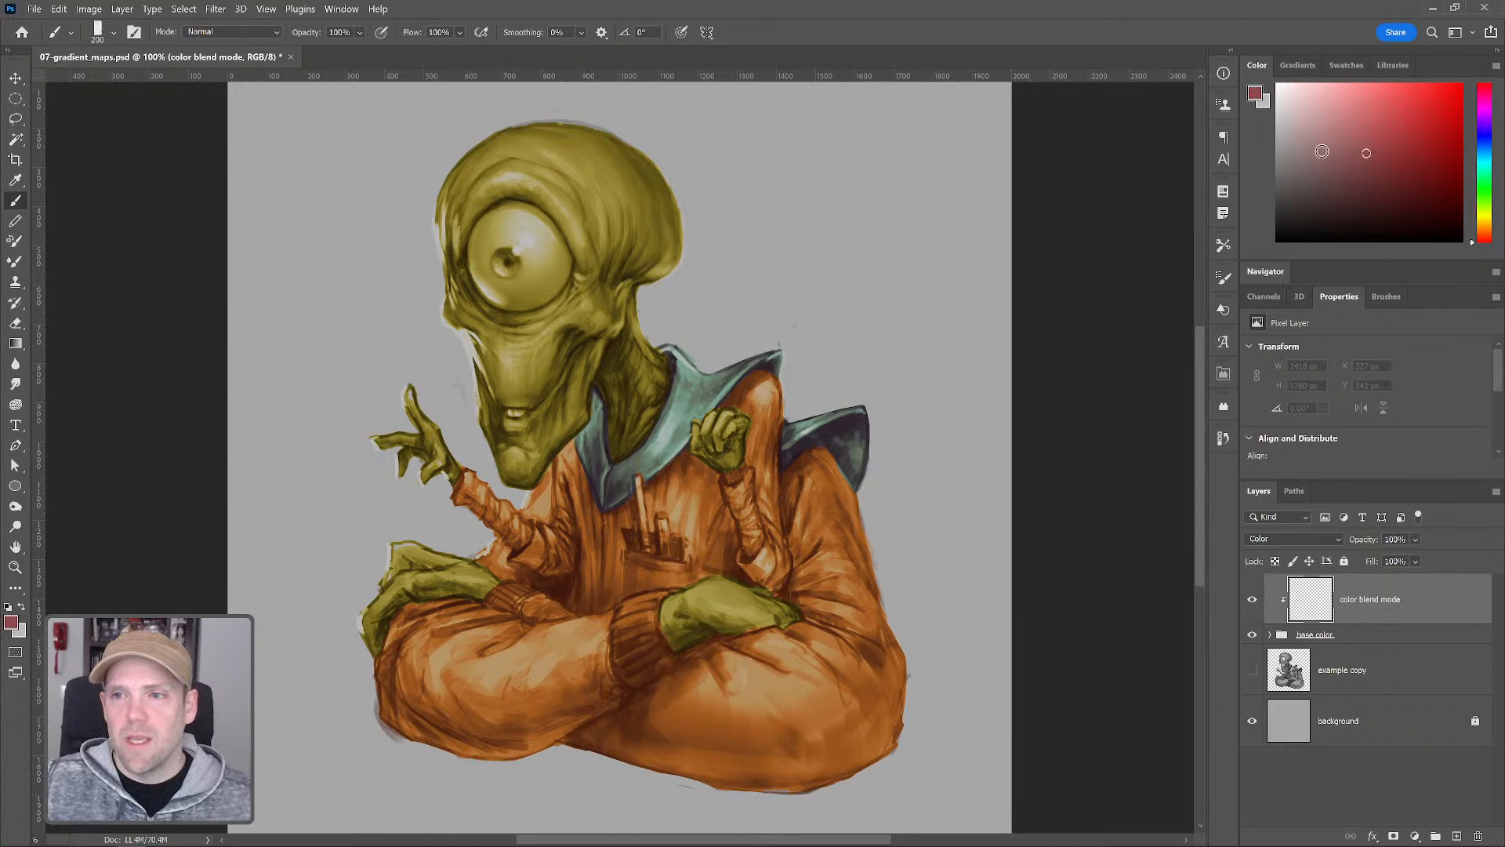
{"action": "key", "text": "bracketleft"}
{"action": "key", "text": "bracketleft"}
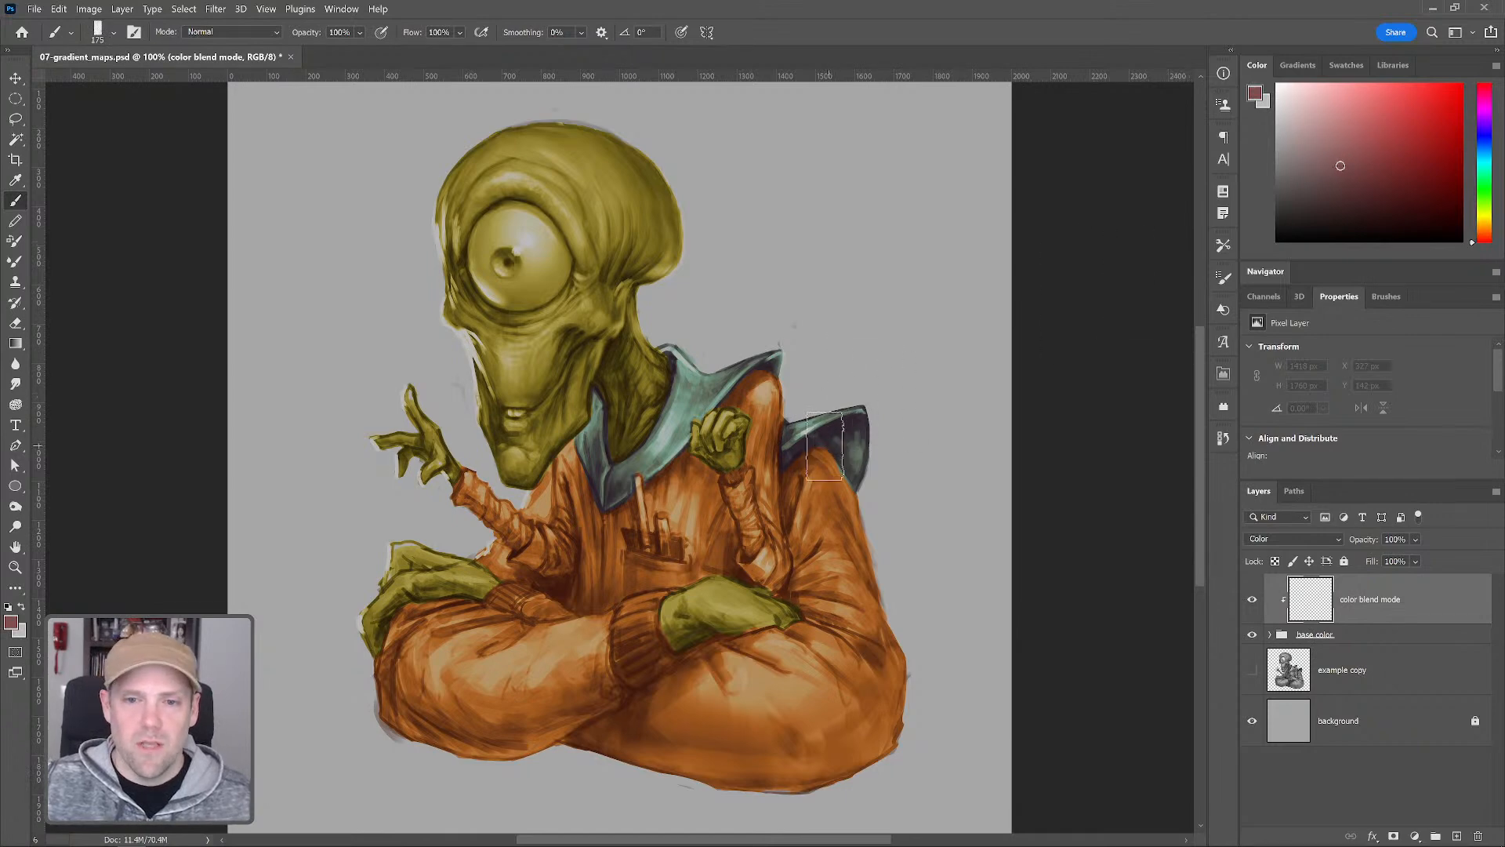
{"action": "key", "text": "bracketright"}
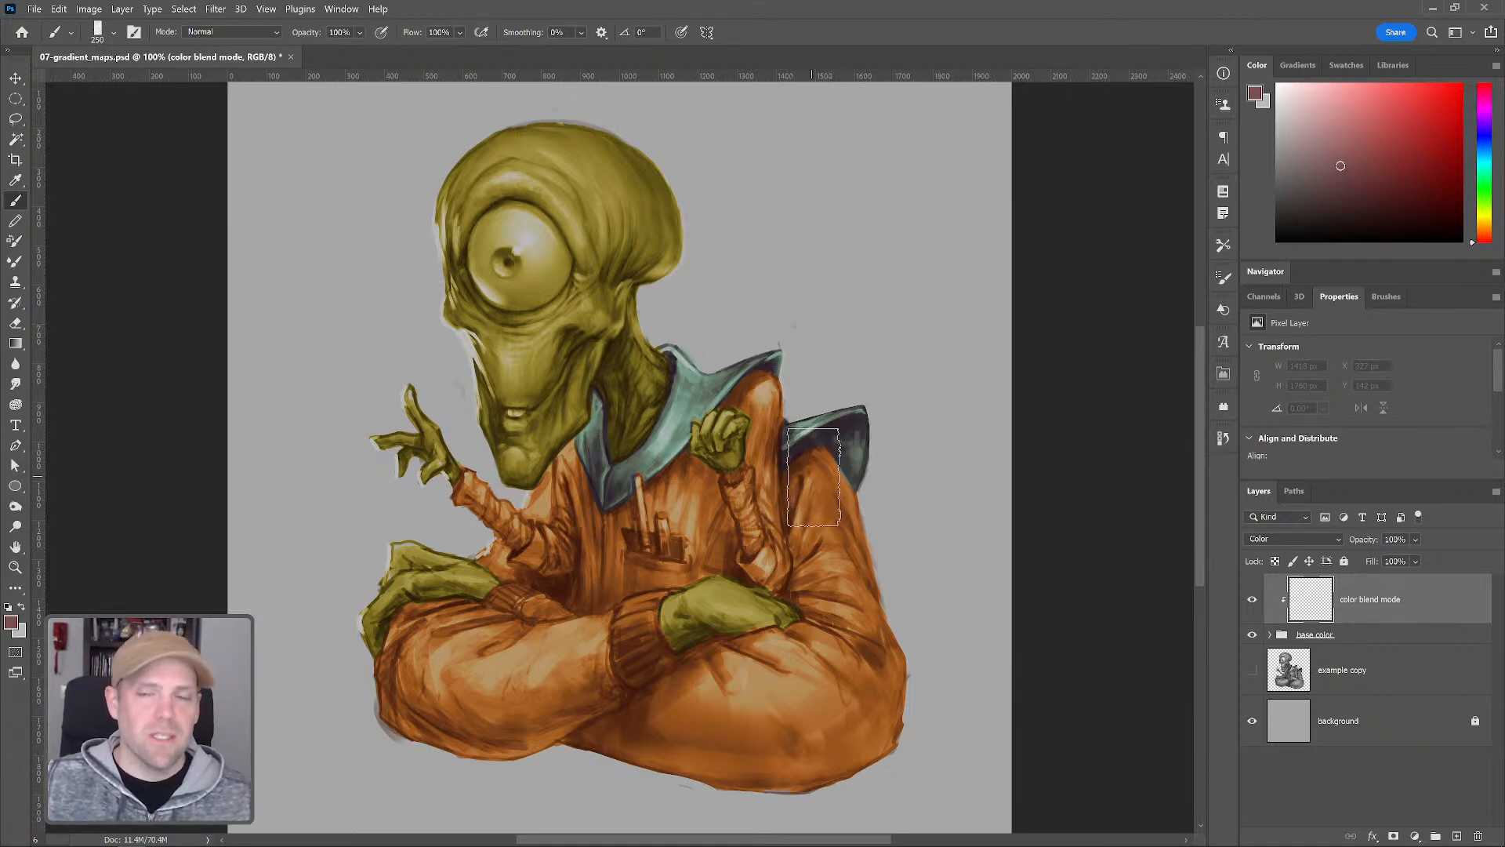
{"action": "mouse_move", "coordinate": [1329, 170]}
{"action": "left_mouse_down"}
{"action": "mouse_move", "coordinate": [1254, 94]}
{"action": "mouse_move", "coordinate": [1263, 79]}
{"action": "mouse_move", "coordinate": [1258, 98]}
{"action": "mouse_move", "coordinate": [1246, 80]}
{"action": "left_mouse_up"}
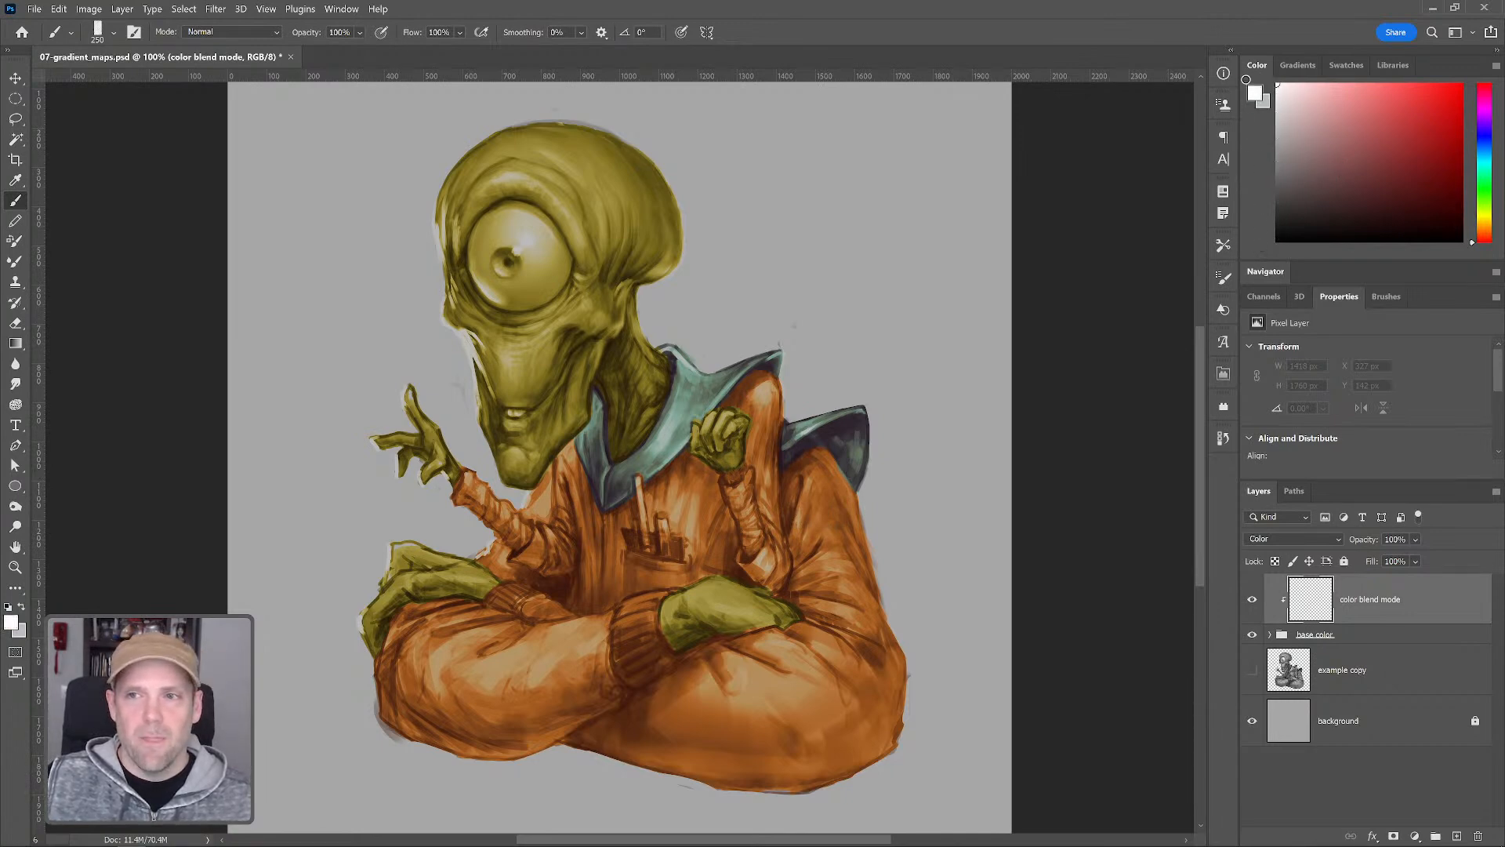
{"action": "key", "text": "bracketright"}
{"action": "key", "text": "bracketright"}
{"action": "key", "text": "bracketright"}
{"action": "key", "text": "bracketright"}
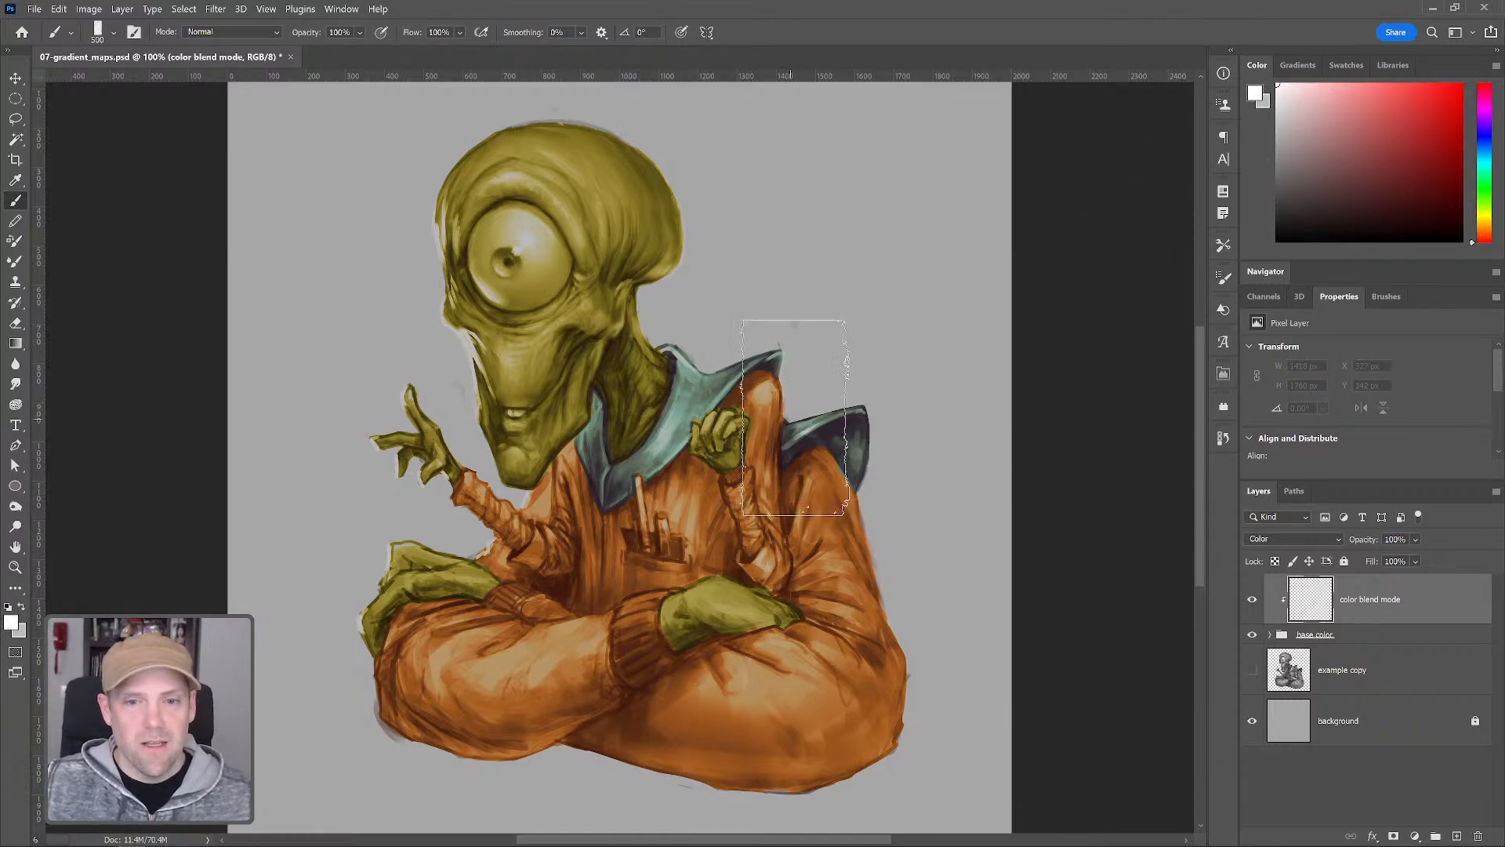
{"action": "key", "text": "bracketright"}
{"action": "mouse_move", "coordinate": [747, 415]}
{"action": "left_mouse_down"}
{"action": "mouse_move", "coordinate": [537, 420]}
{"action": "mouse_move", "coordinate": [804, 414]}
{"action": "mouse_move", "coordinate": [345, 433]}
{"action": "mouse_move", "coordinate": [901, 496]}
{"action": "mouse_move", "coordinate": [637, 562]}
{"action": "mouse_move", "coordinate": [340, 588]}
{"action": "mouse_move", "coordinate": [579, 651]}
{"action": "mouse_move", "coordinate": [852, 666]}
{"action": "mouse_move", "coordinate": [662, 704]}
{"action": "mouse_move", "coordinate": [439, 633]}
{"action": "mouse_move", "coordinate": [687, 588]}
{"action": "mouse_move", "coordinate": [626, 279]}
{"action": "mouse_move", "coordinate": [463, 175]}
{"action": "mouse_move", "coordinate": [590, 207]}
{"action": "mouse_move", "coordinate": [477, 226]}
{"action": "mouse_move", "coordinate": [709, 268]}
{"action": "mouse_move", "coordinate": [717, 374]}
{"action": "mouse_move", "coordinate": [851, 554]}
{"action": "left_mouse_up"}
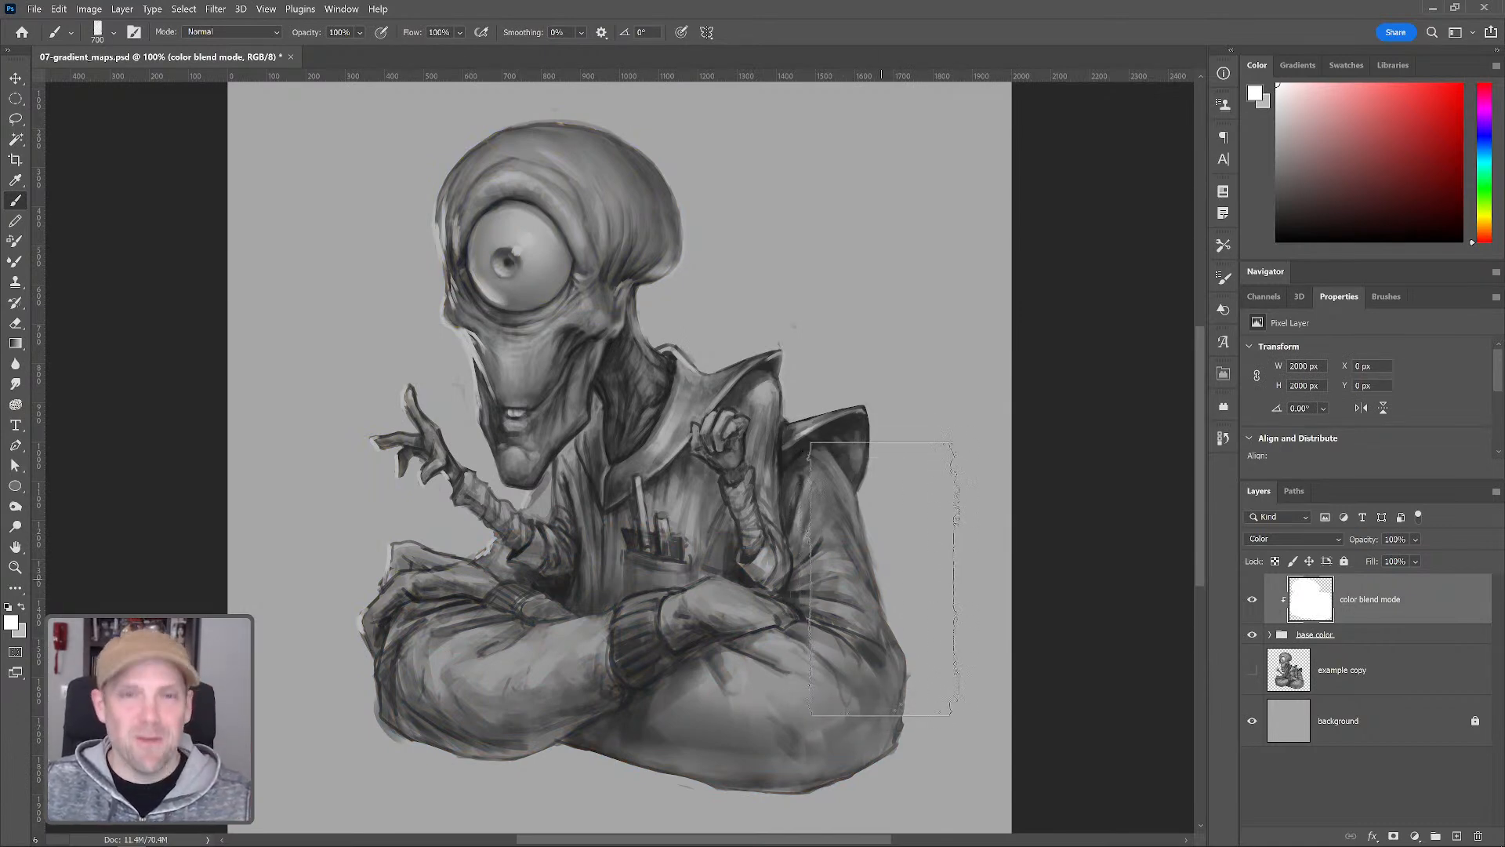
{"action": "key", "text": "ctrl+z"}
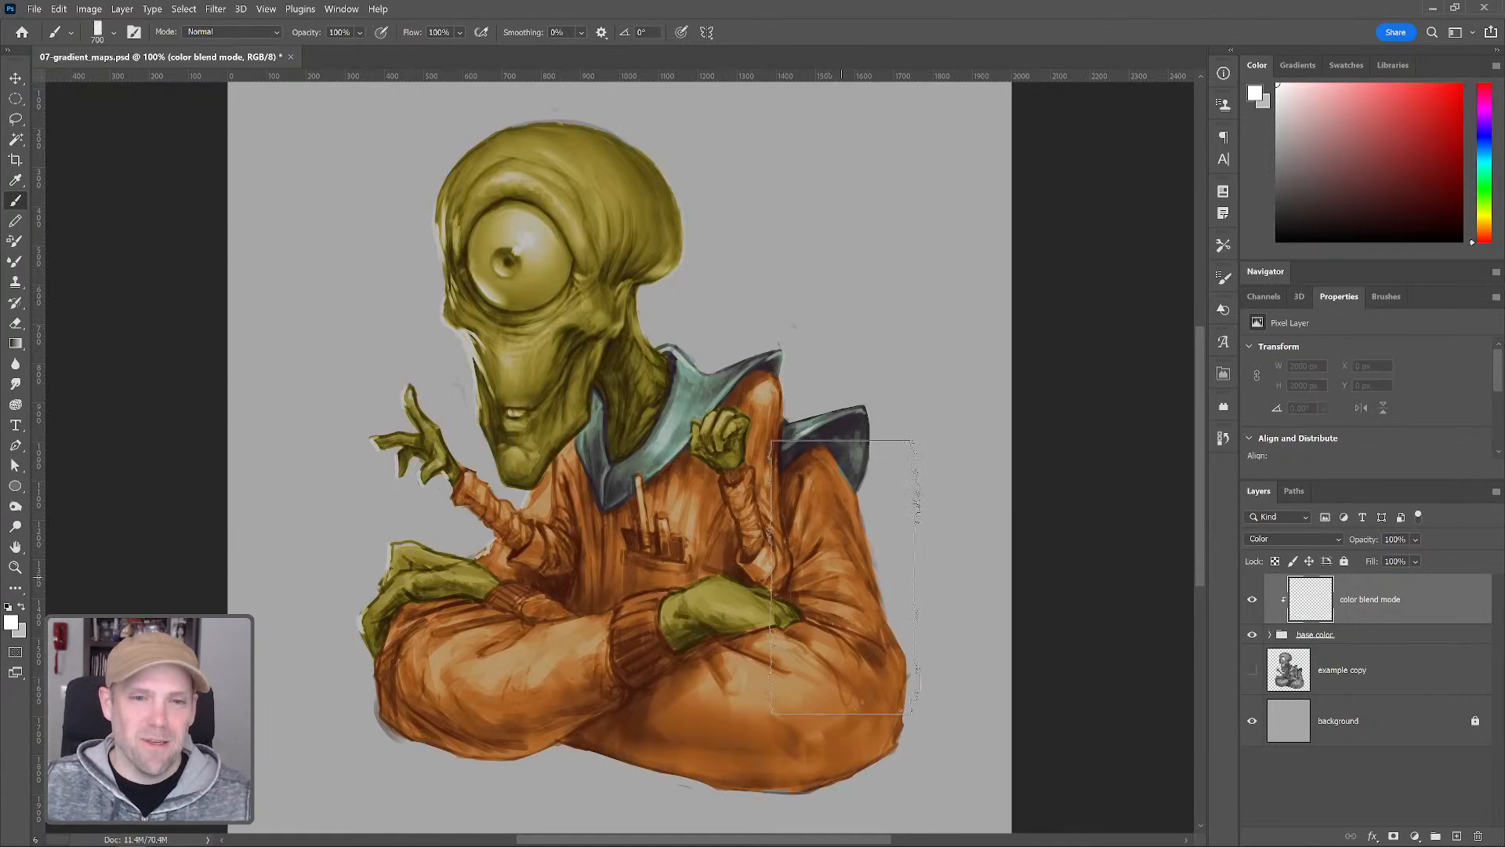
Reset to default colors, paint black strokes over the torso and head, and undo both strokes
{"action": "key", "text": "d"}
{"action": "mouse_move", "coordinate": [839, 451]}
{"action": "left_mouse_down"}
{"action": "mouse_move", "coordinate": [849, 508]}
{"action": "mouse_move", "coordinate": [557, 488]}
{"action": "mouse_move", "coordinate": [396, 588]}
{"action": "mouse_move", "coordinate": [870, 686]}
{"action": "mouse_move", "coordinate": [831, 682]}
{"action": "left_mouse_up"}
{"action": "mouse_move", "coordinate": [419, 222]}
{"action": "left_mouse_down"}
{"action": "mouse_move", "coordinate": [585, 245]}
{"action": "mouse_move", "coordinate": [597, 216]}
{"action": "left_mouse_up"}
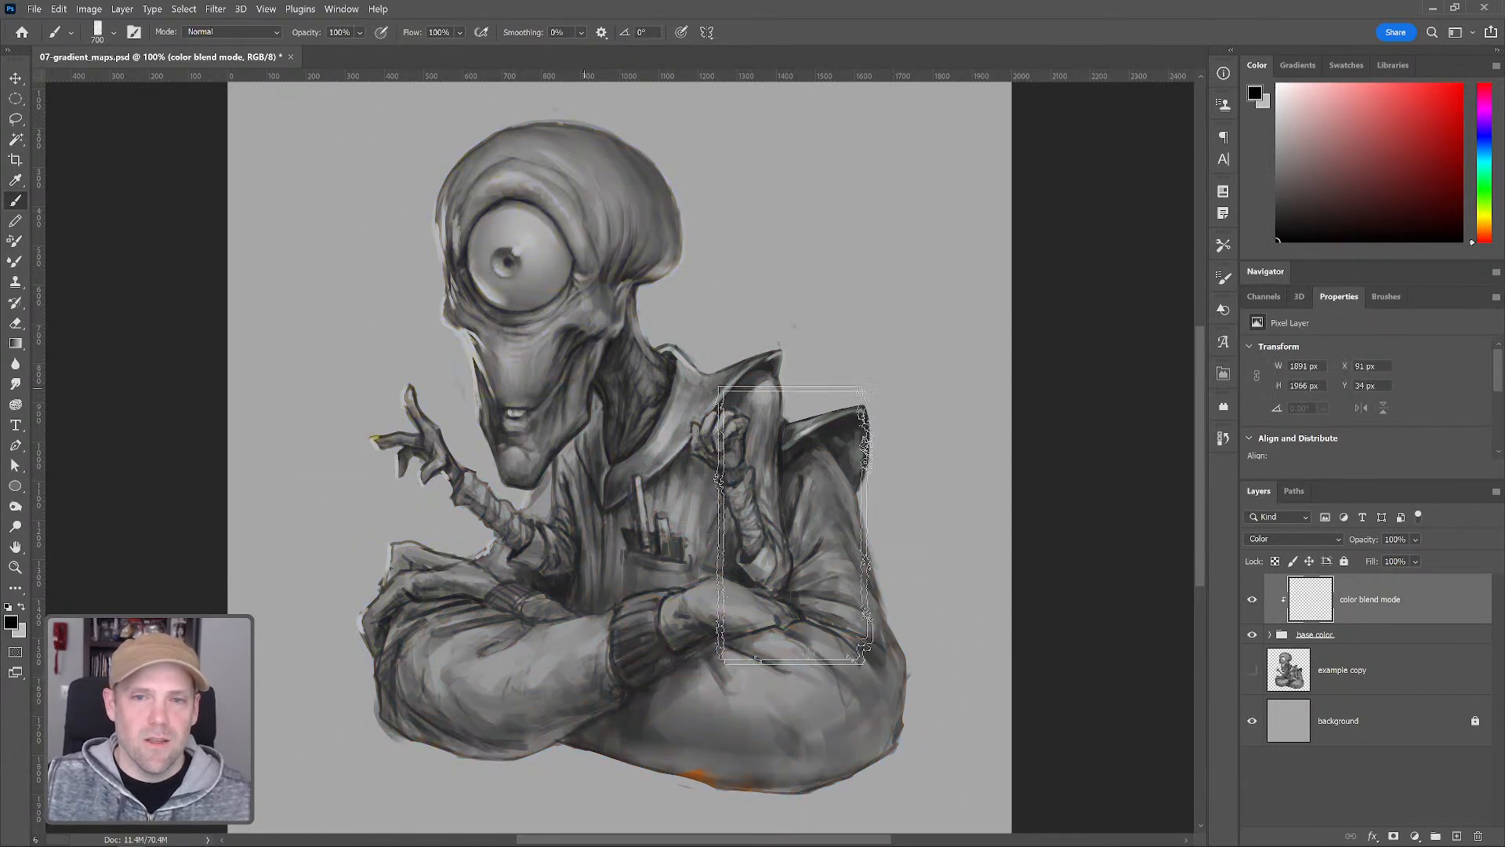
{"action": "key", "text": "ctrl+z"}
{"action": "key", "text": "ctrl+z"}
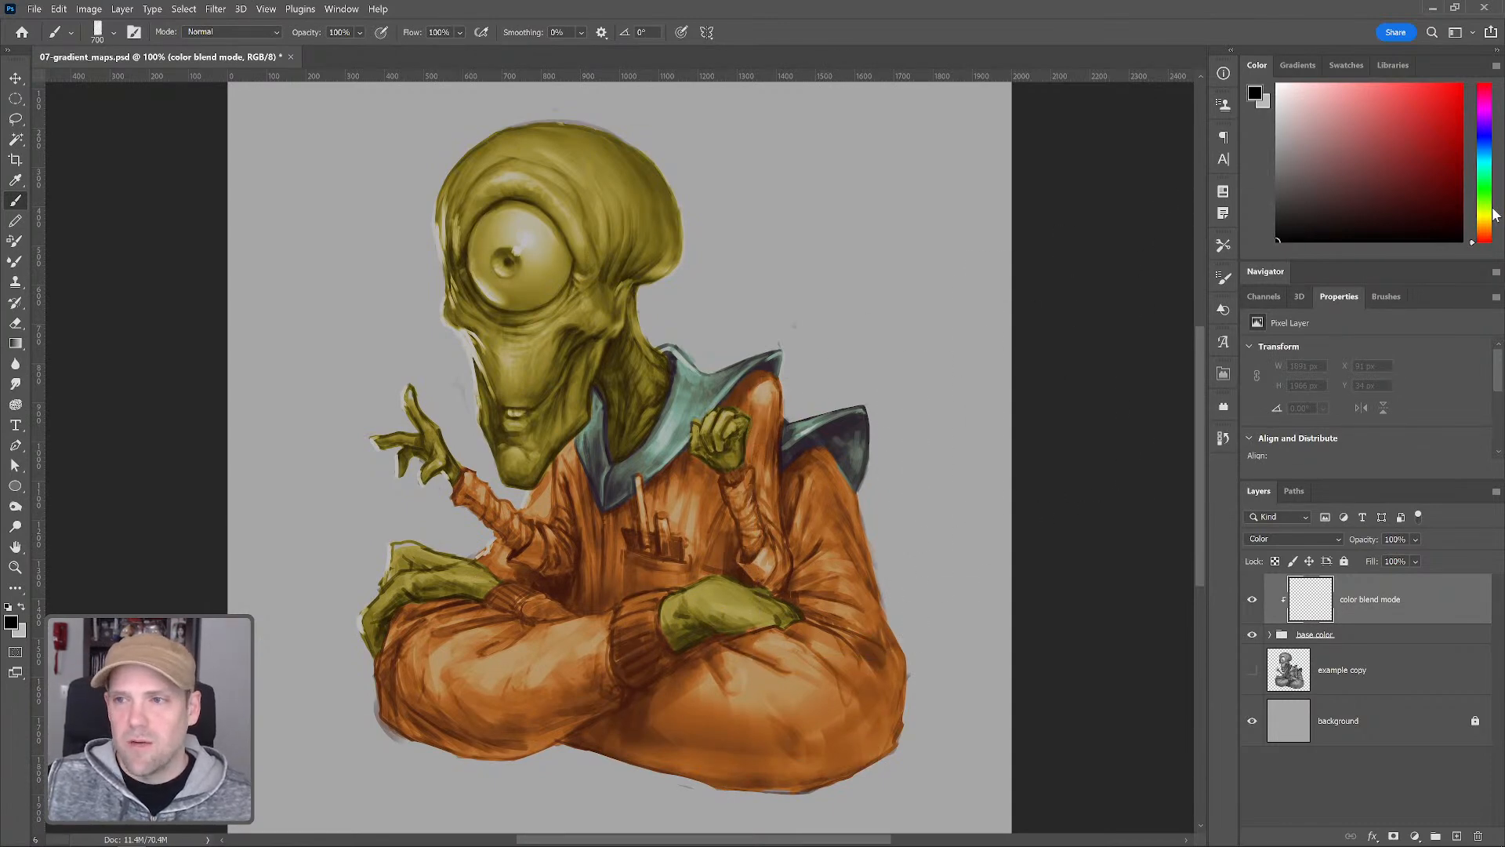
Pick a pale pinkish tone, shrink the brush, and paint the eyeball
{"action": "left_click", "coordinate": [1487, 235]}
{"action": "left_click", "coordinate": [1413, 148]}
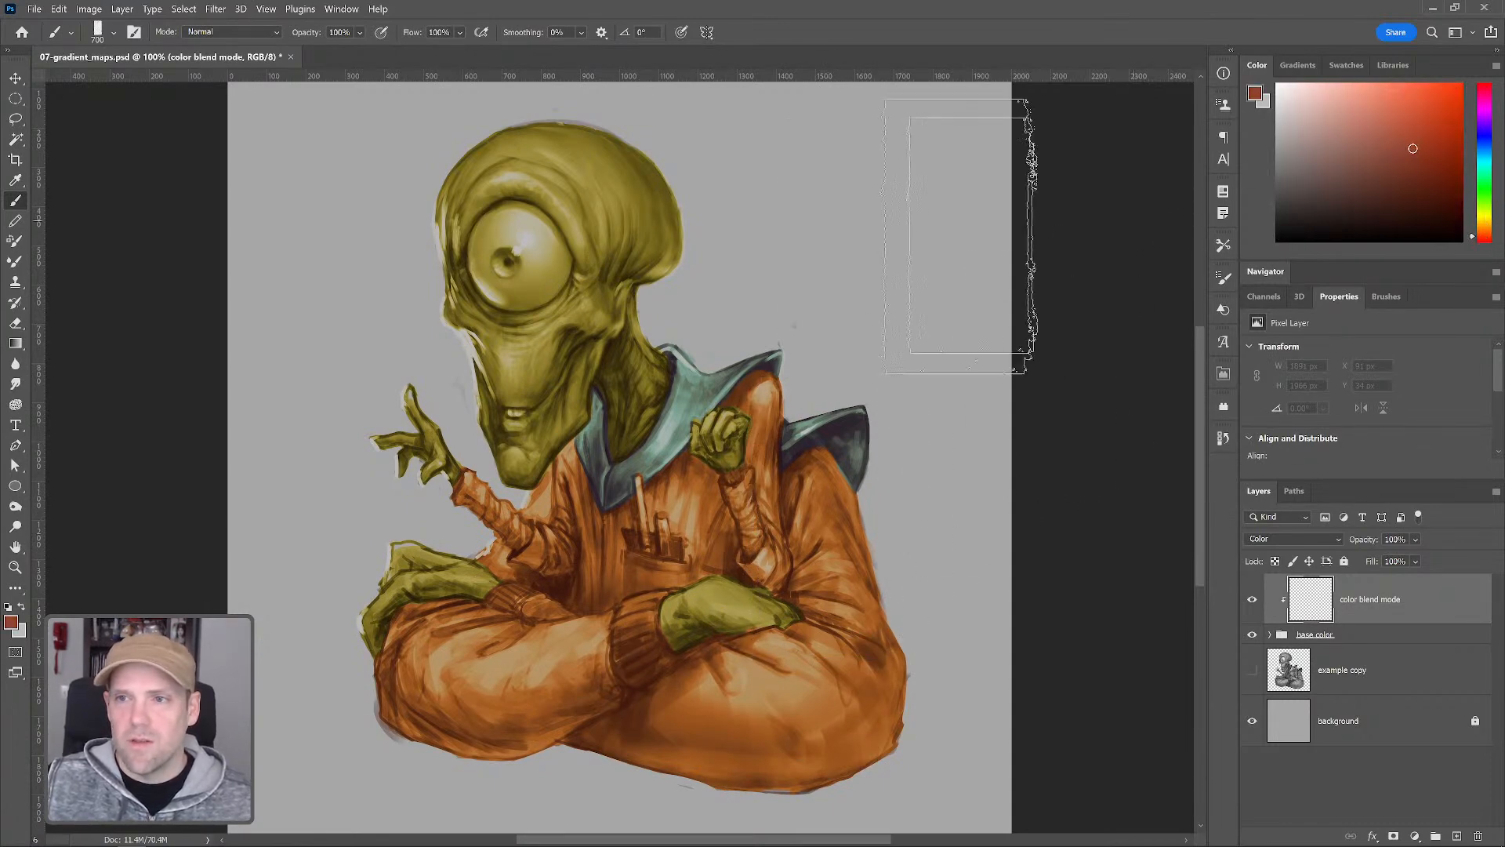
{"action": "key", "text": "bracketright"}
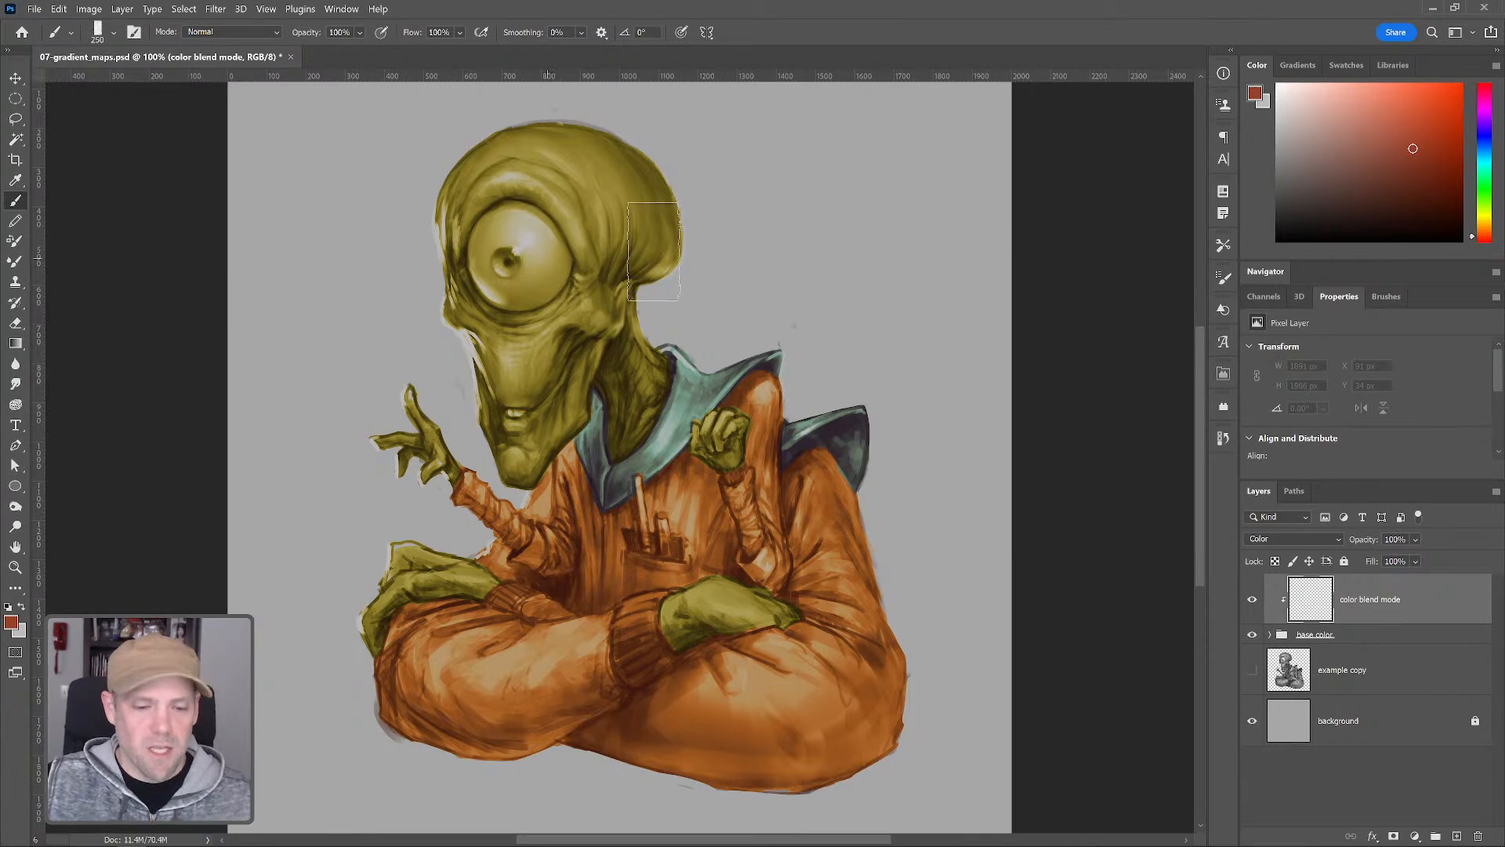
{"action": "left_click", "coordinate": [1312, 154]}
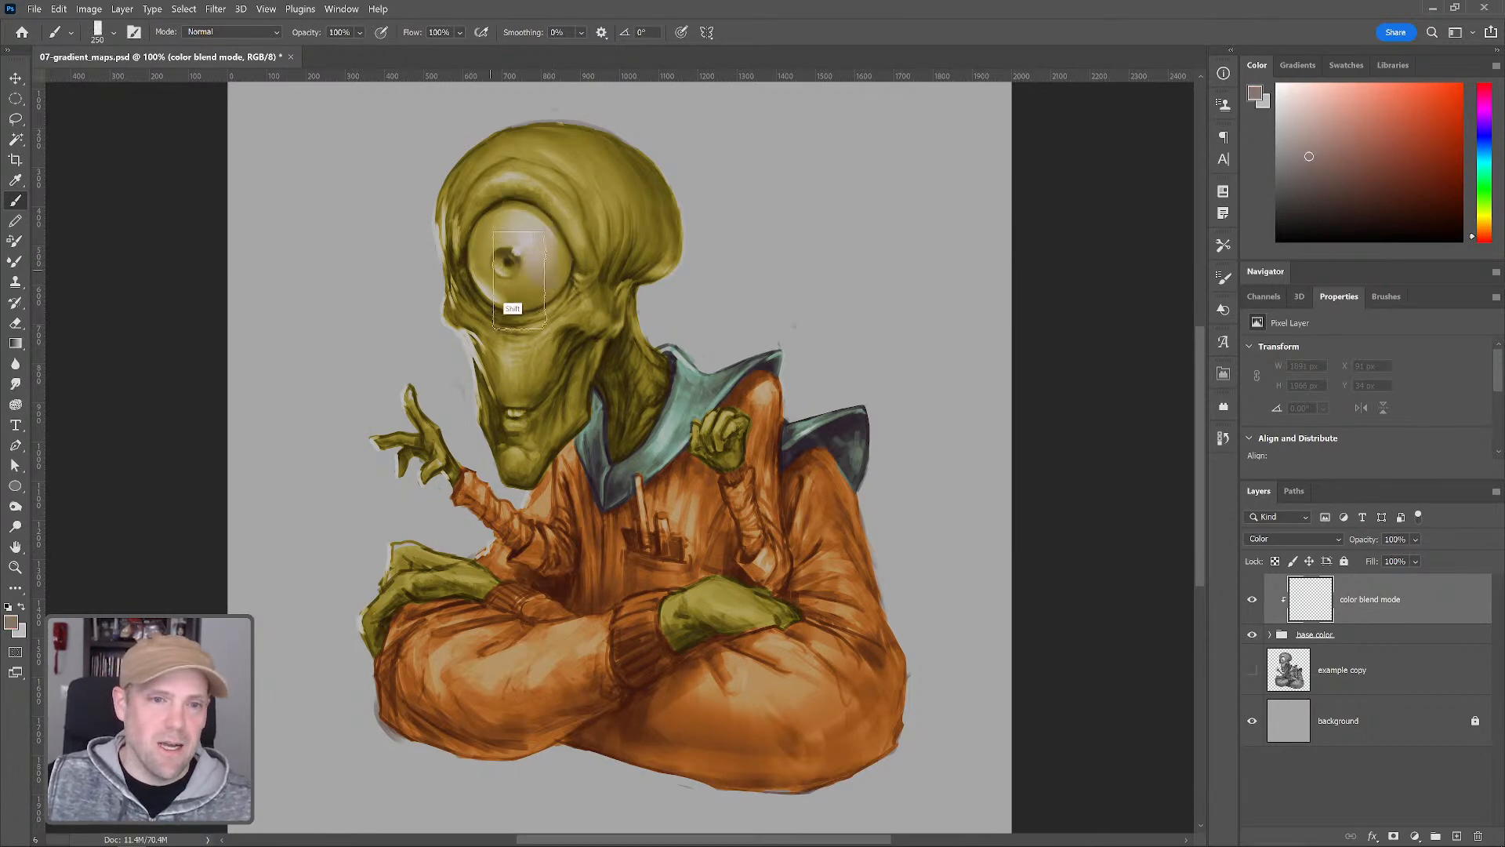
{"action": "key", "text": "bracketleft"}
{"action": "key", "text": "bracketleft"}
{"action": "key", "text": "bracketleft"}
{"action": "key", "text": "bracketleft"}
{"action": "key", "text": "bracketleft"}
{"action": "key", "text": "bracketleft"}
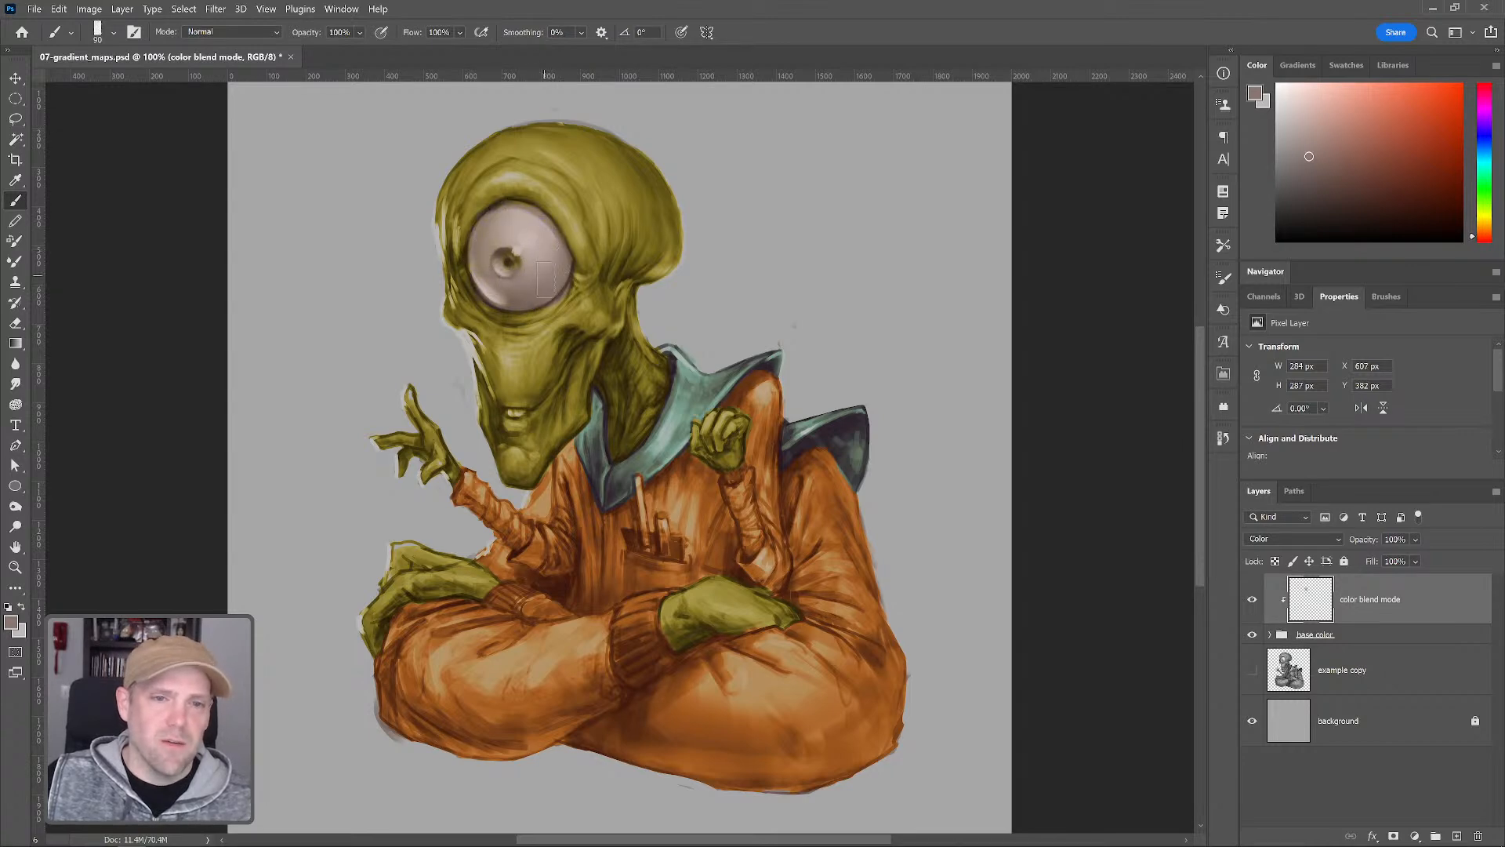
Pick a cyan blue and paint the iris of the eye
{"action": "left_click", "coordinate": [1486, 162]}
{"action": "left_click_drag", "start_coordinate": [1437, 136], "coordinate": [1434, 126]}
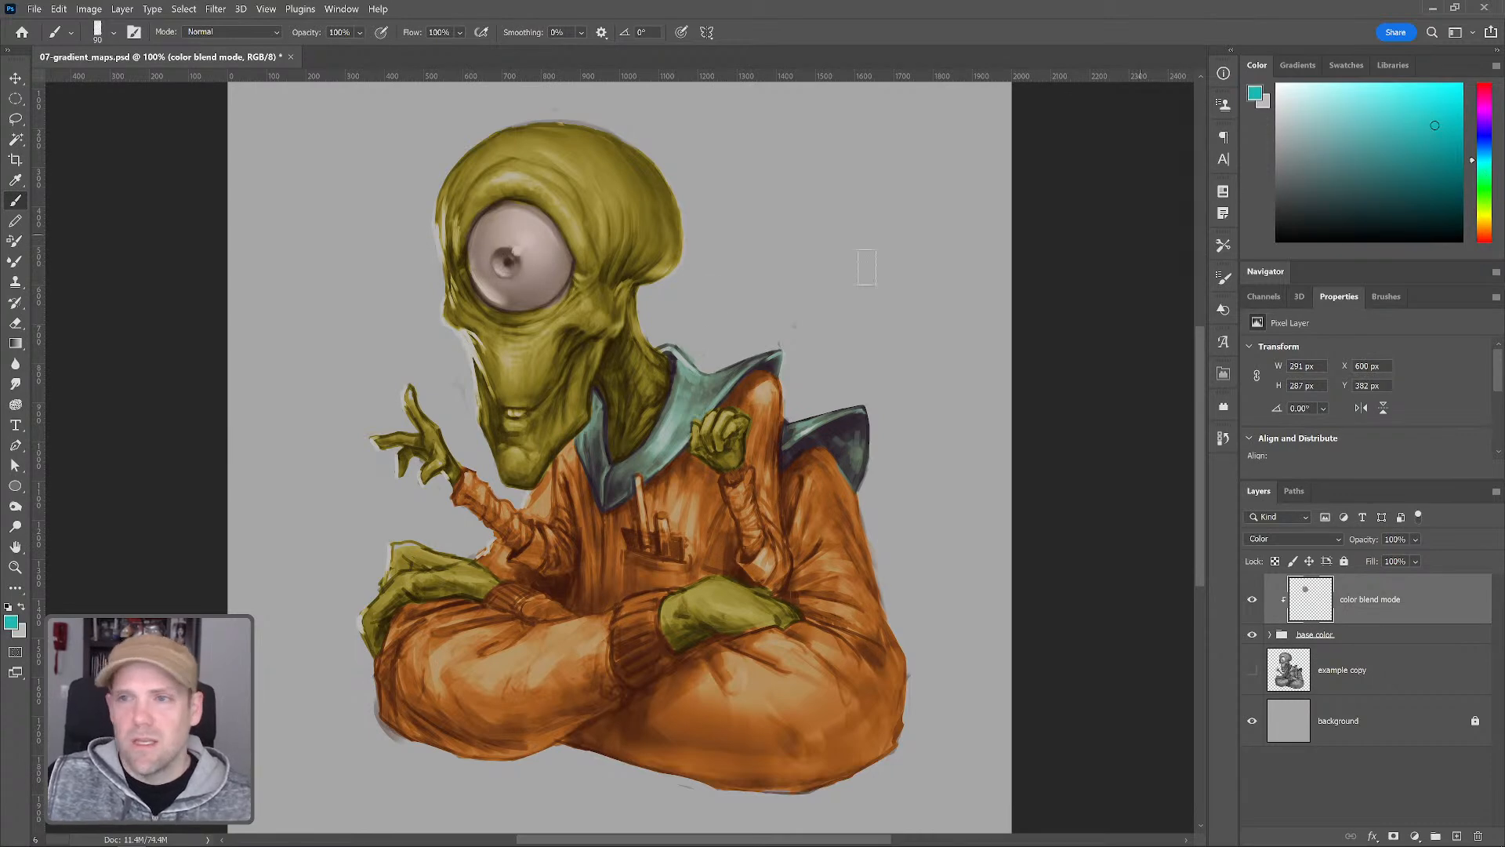
{"action": "left_click_drag", "start_coordinate": [509, 265], "coordinate": [504, 266]}
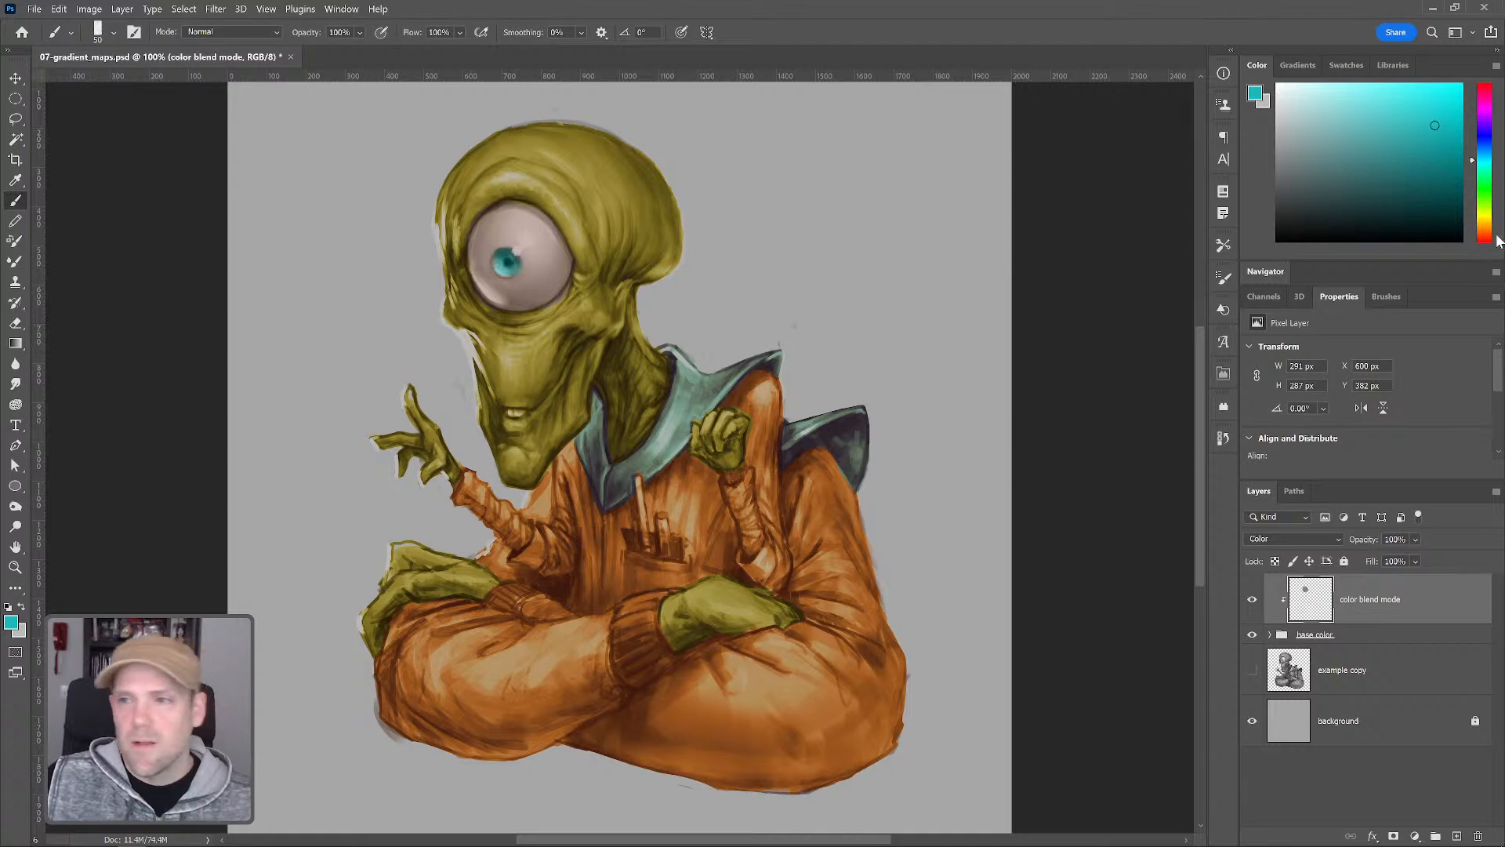
Pick an orange-red, enlarge the brush, and paint a warm tint around the top of the eye
{"action": "left_click", "coordinate": [1470, 234]}
{"action": "left_click", "coordinate": [1407, 134]}
{"action": "key", "text": "]"}
{"action": "key", "text": "]"}
{"action": "key", "text": "]"}
{"action": "key", "text": "]"}
{"action": "mouse_move", "coordinate": [464, 227]}
{"action": "left_mouse_down"}
{"action": "mouse_move", "coordinate": [504, 191]}
{"action": "mouse_move", "coordinate": [483, 199]}
{"action": "mouse_move", "coordinate": [556, 216]}
{"action": "mouse_move", "coordinate": [514, 191]}
{"action": "mouse_move", "coordinate": [581, 265]}
{"action": "left_mouse_up"}
{"action": "key", "text": "bracketright"}
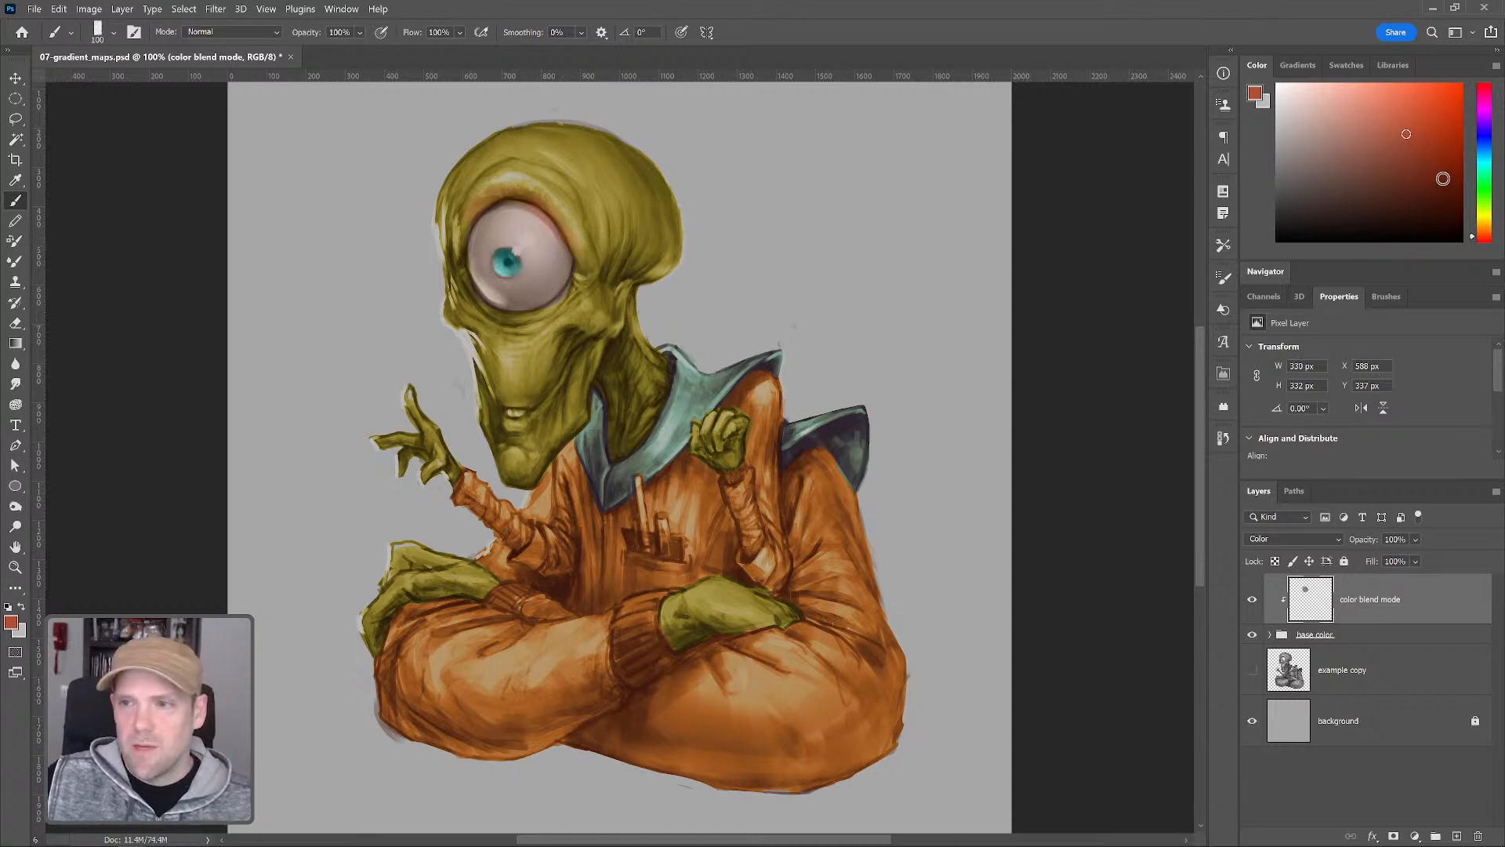
Pick a darker red and paint warm tints below the eye, along the cheek and across the forehead
{"action": "left_click", "coordinate": [1441, 162]}
{"action": "key", "text": "bracketleft"}
{"action": "key", "text": "bracketleft"}
{"action": "key", "text": "bracketleft"}
{"action": "key", "text": "bracketleft"}
{"action": "key", "text": "bracketleft"}
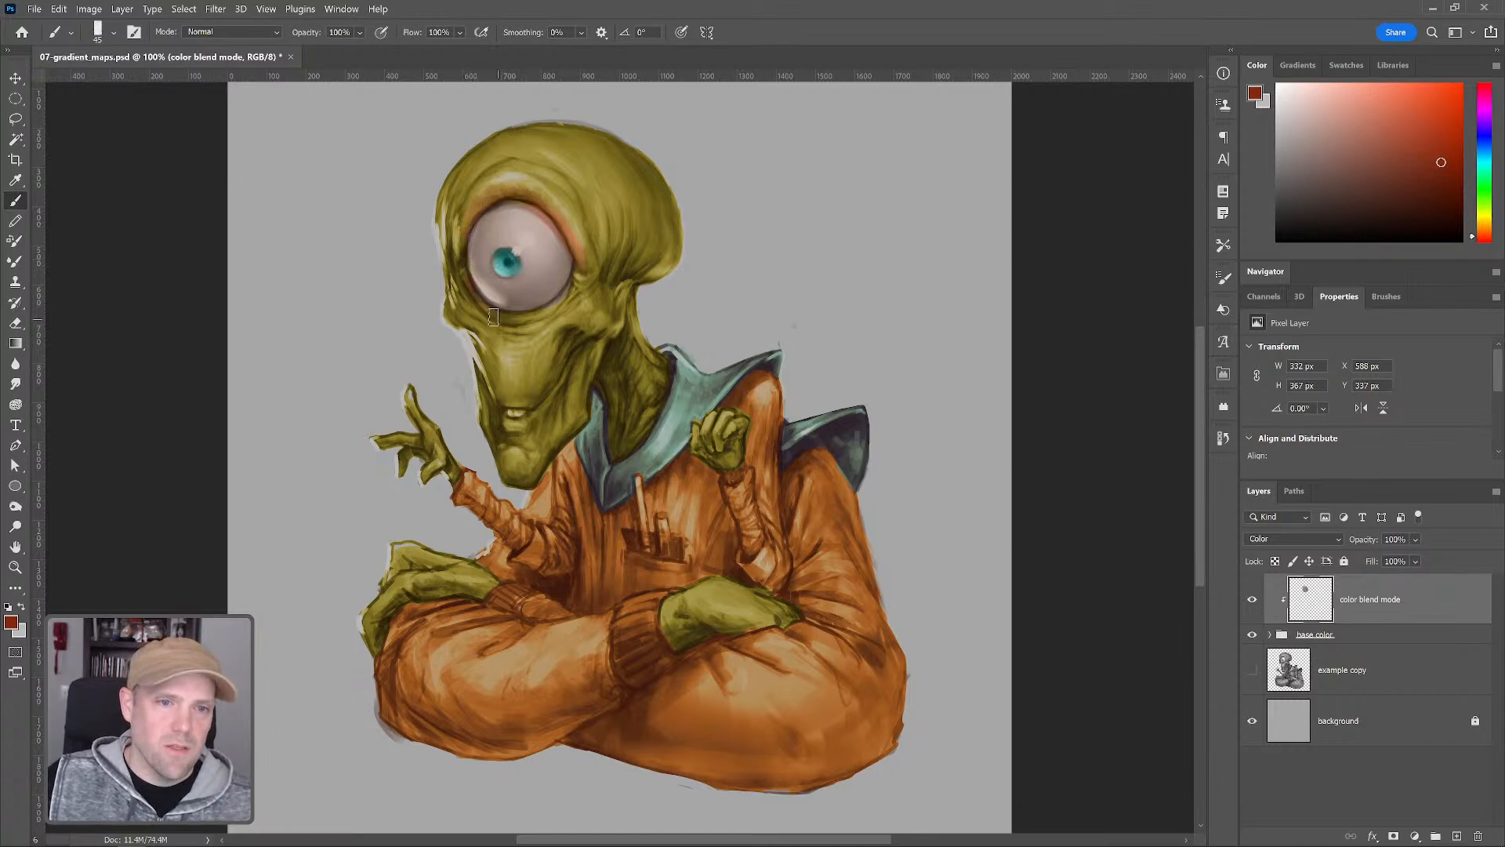
{"action": "mouse_move", "coordinate": [469, 293]}
{"action": "left_mouse_down"}
{"action": "mouse_move", "coordinate": [495, 325]}
{"action": "mouse_move", "coordinate": [467, 300]}
{"action": "mouse_move", "coordinate": [520, 325]}
{"action": "mouse_move", "coordinate": [579, 288]}
{"action": "mouse_move", "coordinate": [511, 346]}
{"action": "mouse_move", "coordinate": [542, 334]}
{"action": "mouse_move", "coordinate": [516, 410]}
{"action": "mouse_move", "coordinate": [503, 397]}
{"action": "mouse_move", "coordinate": [541, 396]}
{"action": "mouse_move", "coordinate": [484, 371]}
{"action": "mouse_move", "coordinate": [535, 391]}
{"action": "mouse_move", "coordinate": [514, 433]}
{"action": "mouse_move", "coordinate": [540, 415]}
{"action": "mouse_move", "coordinate": [503, 422]}
{"action": "mouse_move", "coordinate": [554, 386]}
{"action": "left_mouse_up"}
{"action": "key", "text": "bracketright"}
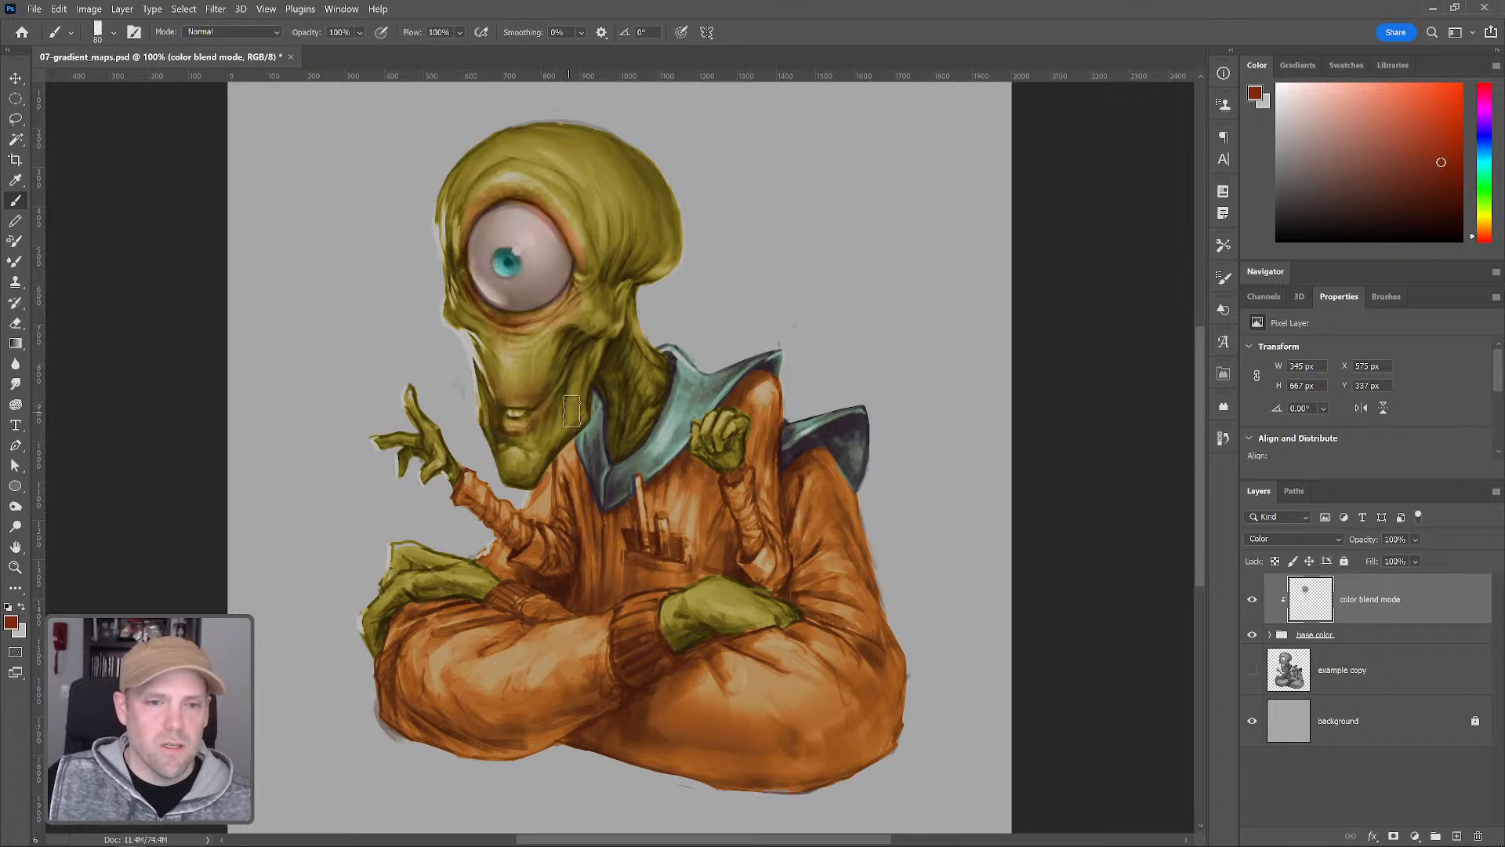
{"action": "left_click_drag", "start_coordinate": [589, 258], "coordinate": [593, 231]}
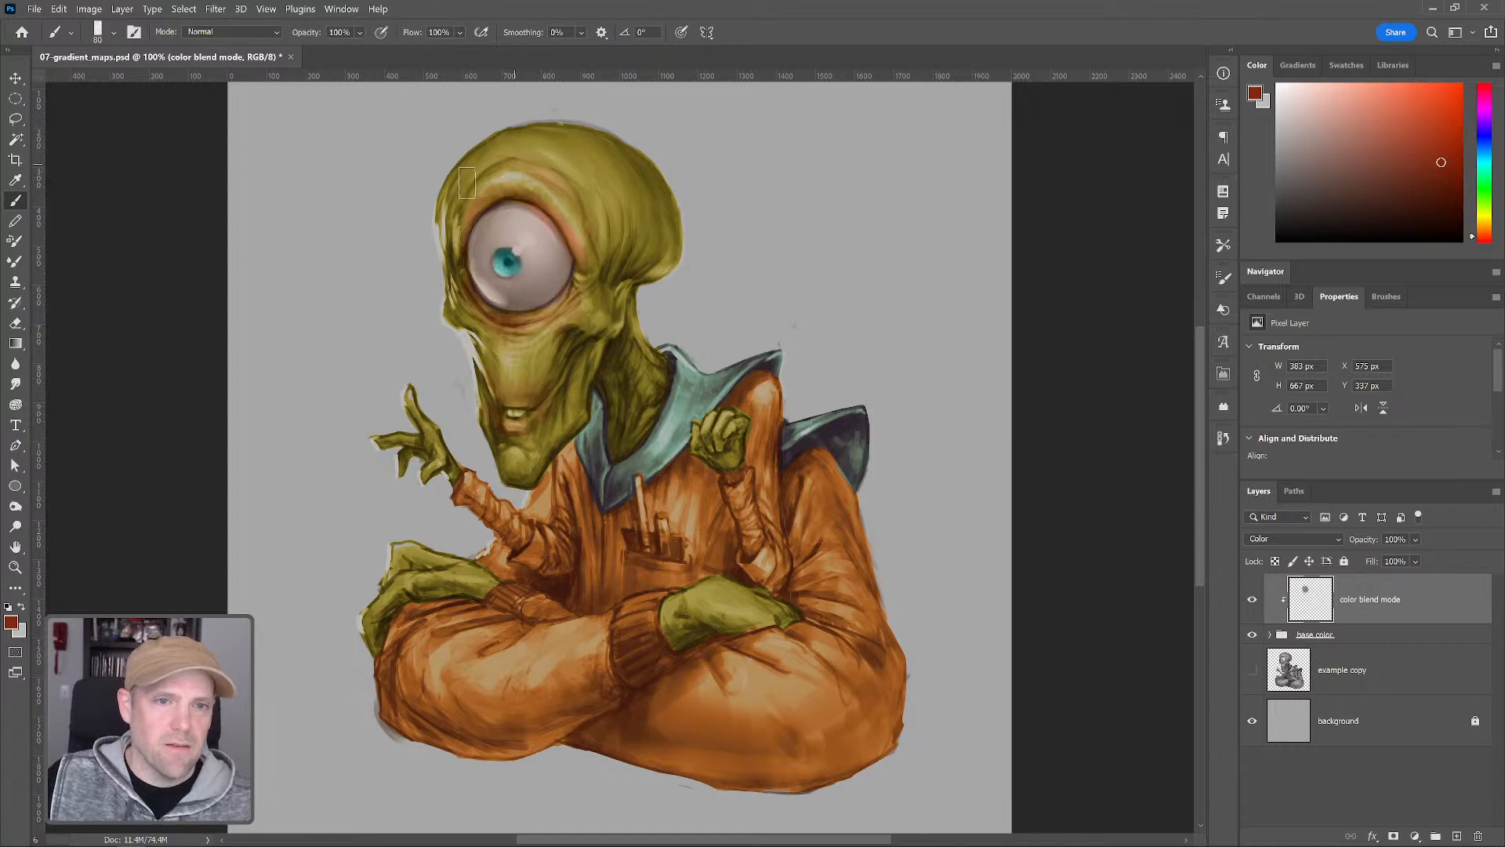
{"action": "left_click_drag", "start_coordinate": [508, 166], "coordinate": [581, 195]}
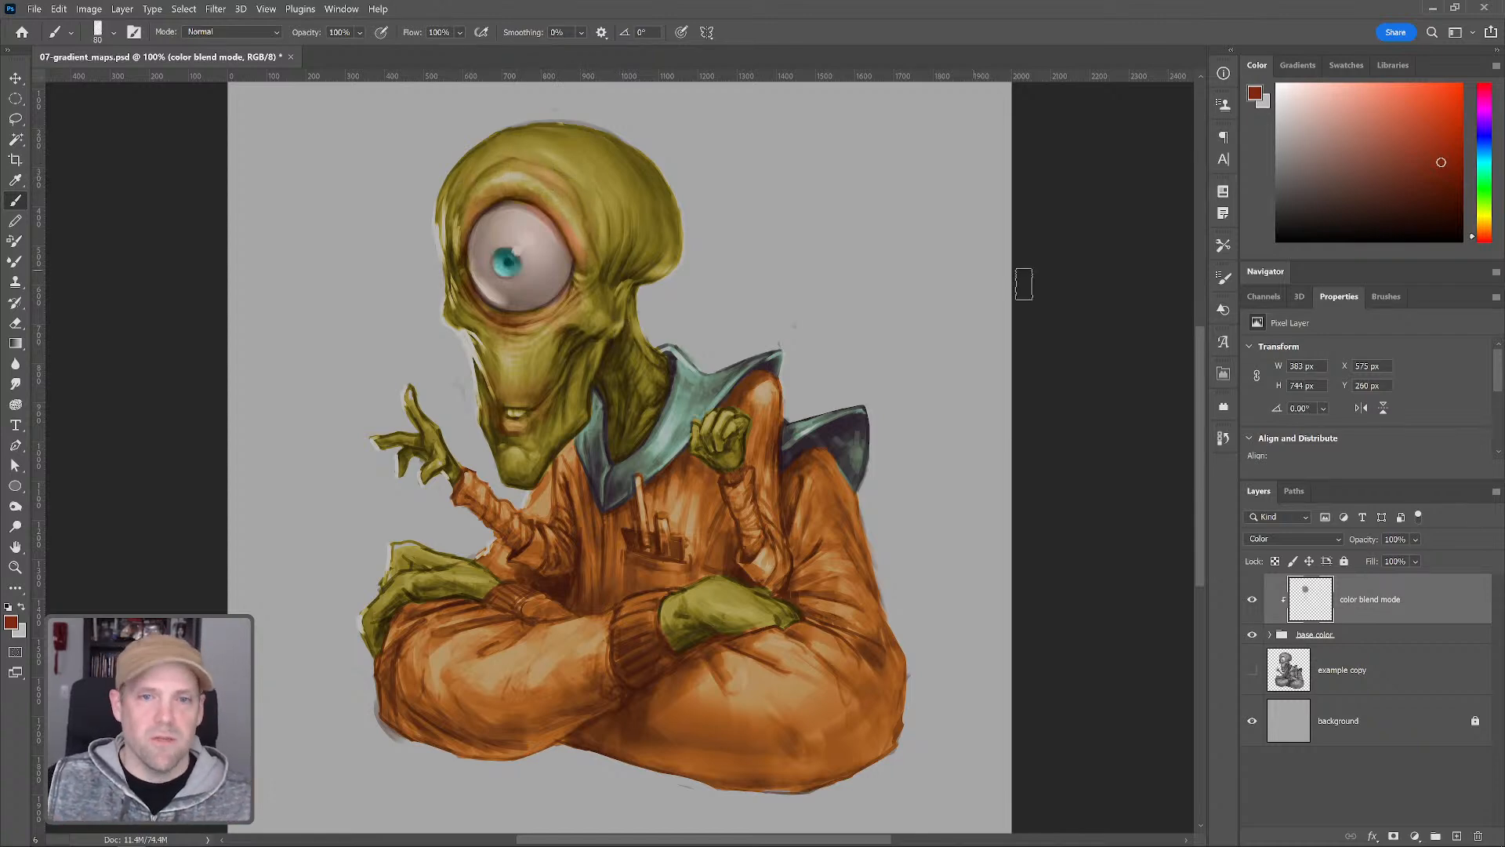
Pick a golden ochre tone and paint it over the top of the head
{"action": "left_click", "coordinate": [1483, 216]}
{"action": "left_click_drag", "start_coordinate": [603, 188], "coordinate": [611, 188]}
{"action": "left_click", "coordinate": [1356, 135]}
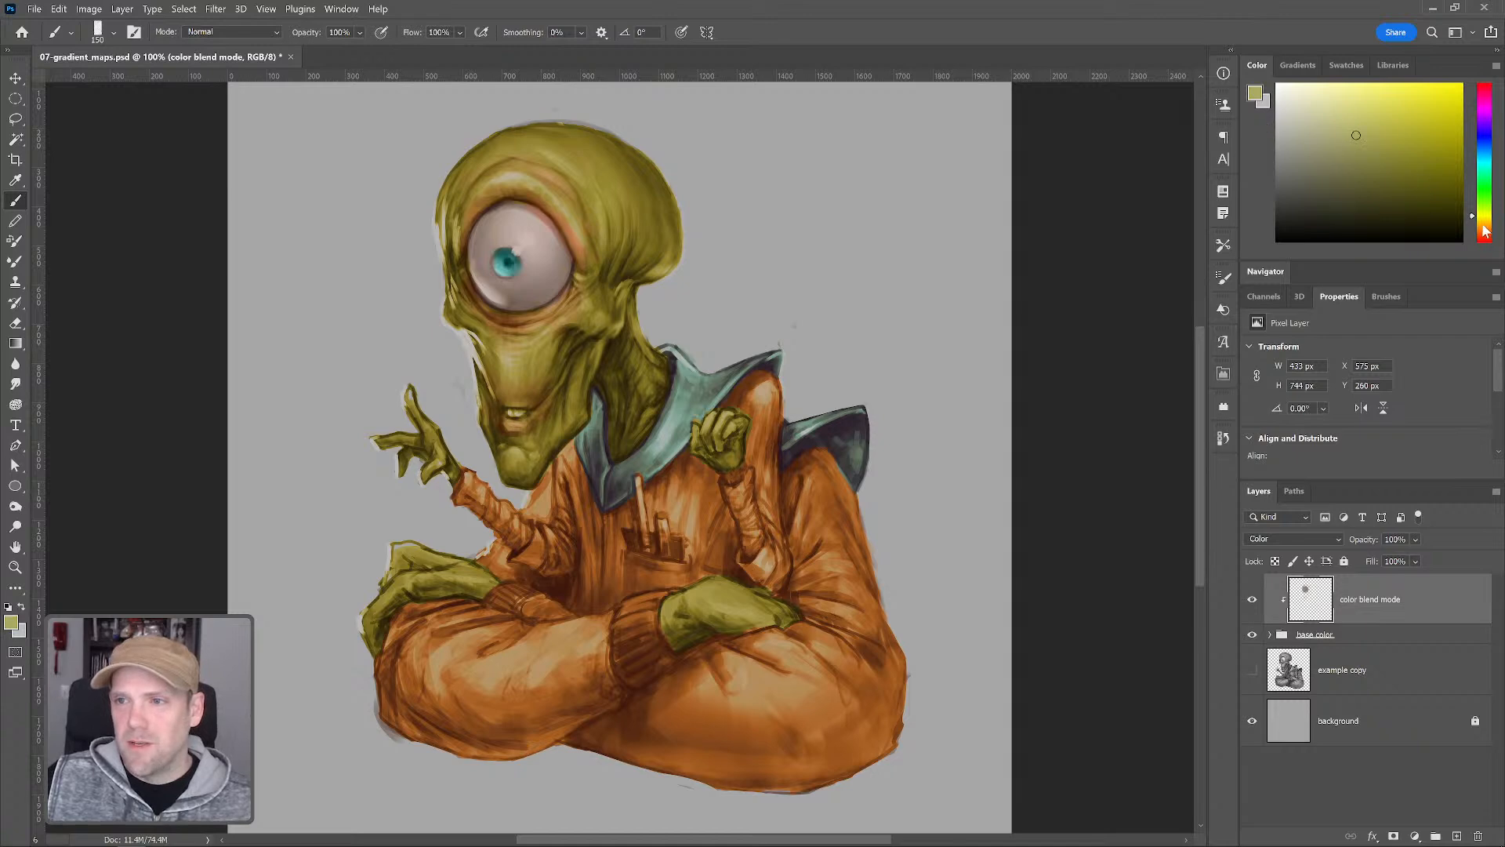
{"action": "left_click", "coordinate": [1484, 225]}
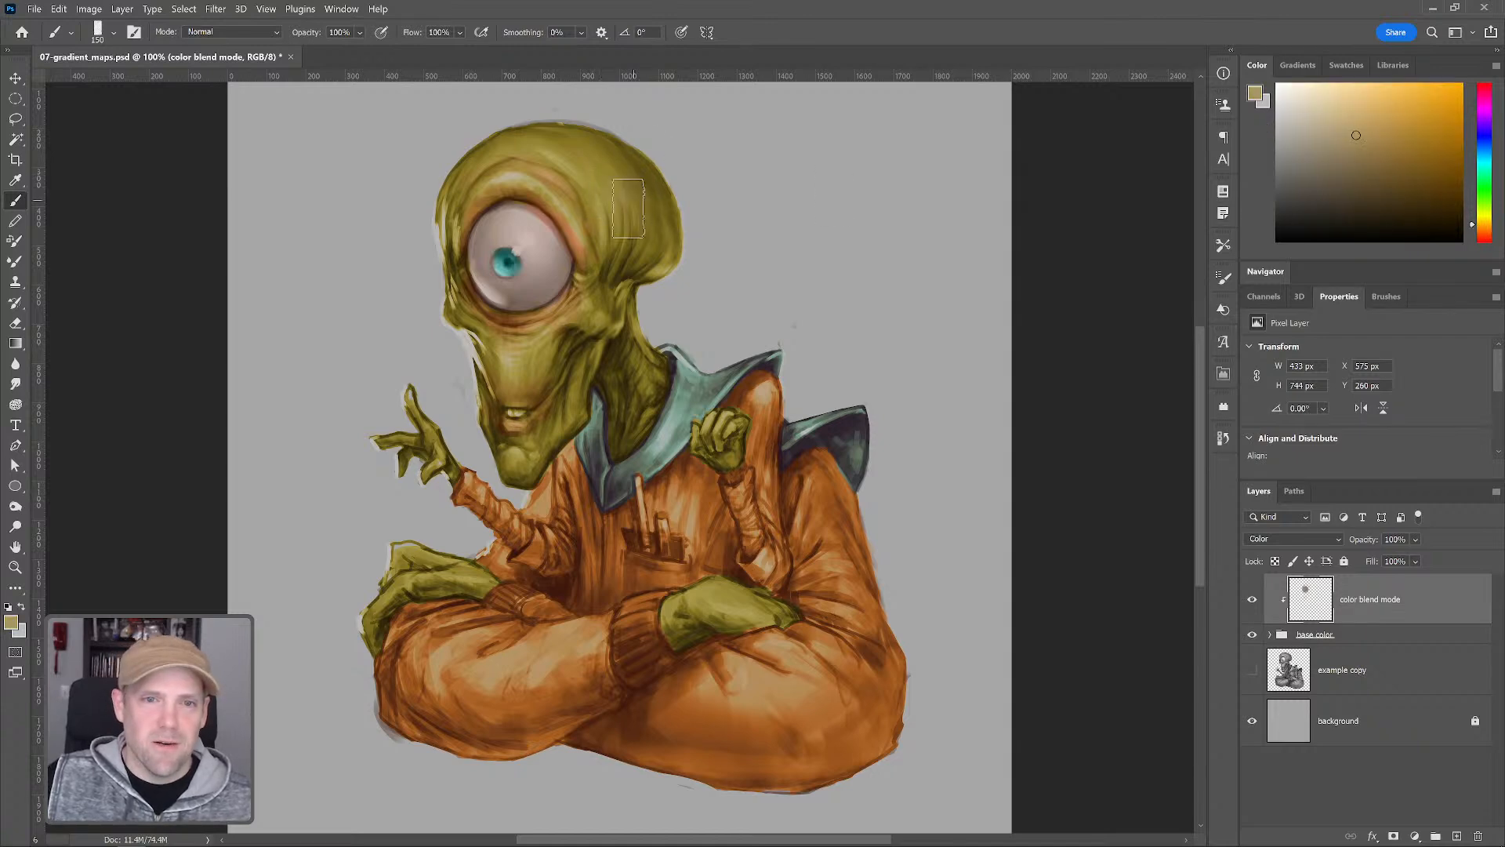
{"action": "left_click", "coordinate": [1391, 153]}
{"action": "mouse_move", "coordinate": [639, 204]}
{"action": "left_mouse_down"}
{"action": "mouse_move", "coordinate": [603, 198]}
{"action": "mouse_move", "coordinate": [596, 164]}
{"action": "left_mouse_up"}
Pick a teal green, enlarge the brush, and paint a band across the lower part of the sweater
{"action": "left_click", "coordinate": [1401, 143]}
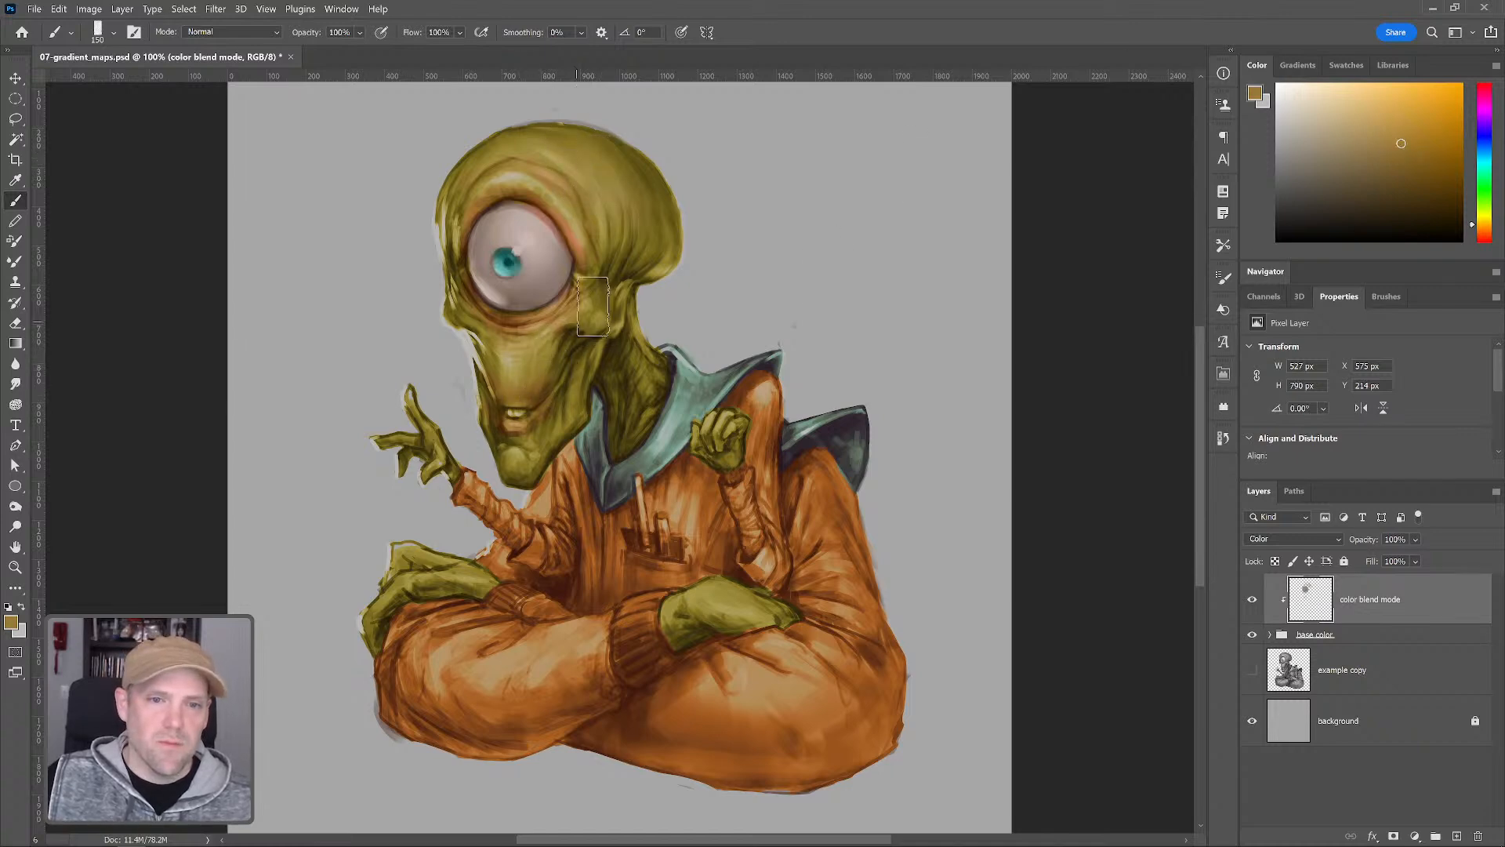
{"action": "key", "text": "bracketleft"}
{"action": "key", "text": "bracketleft"}
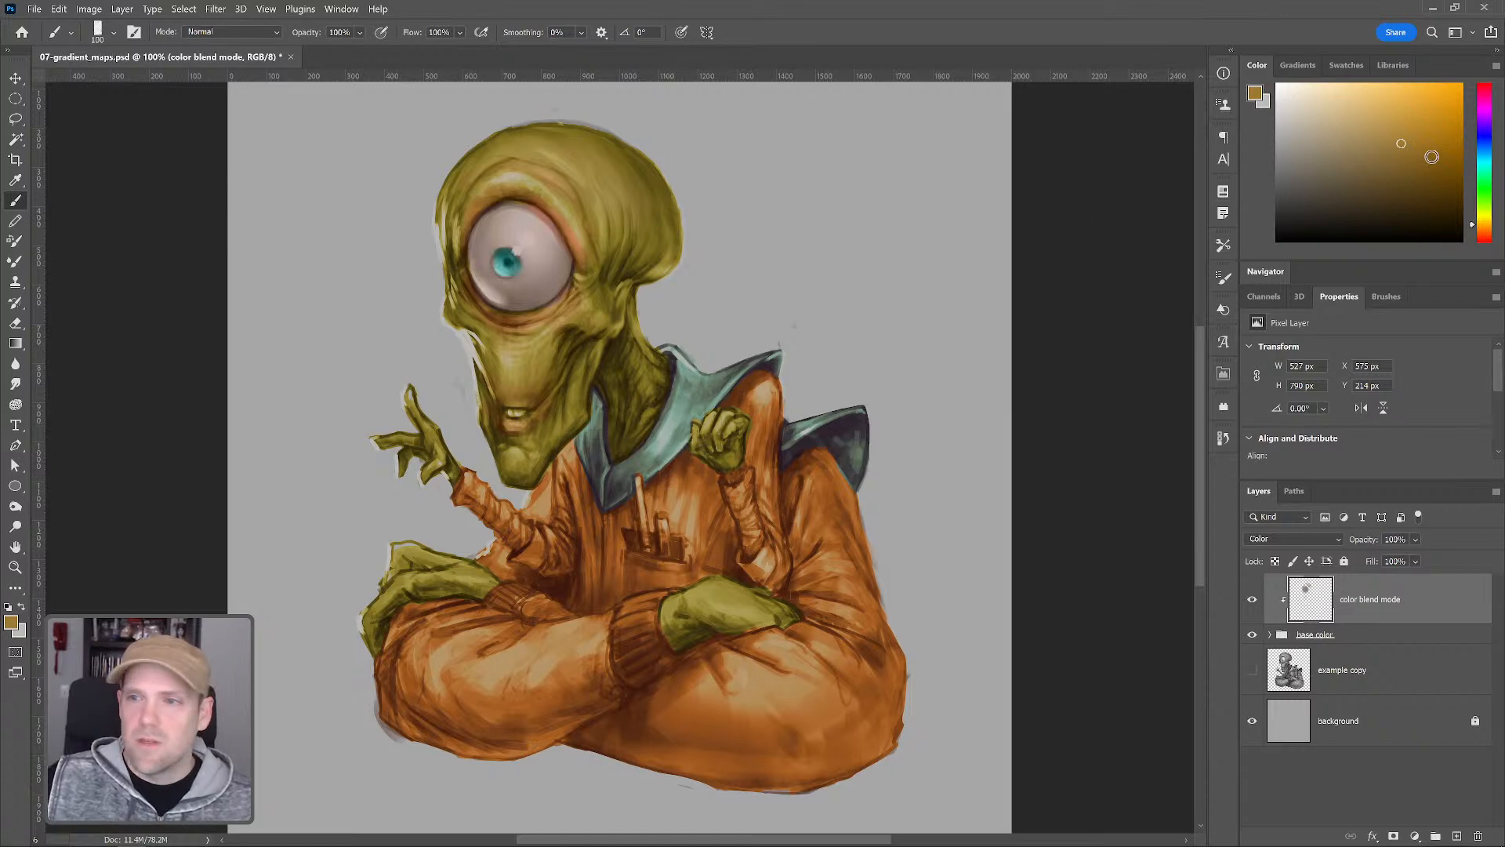
{"action": "left_click", "coordinate": [1484, 234]}
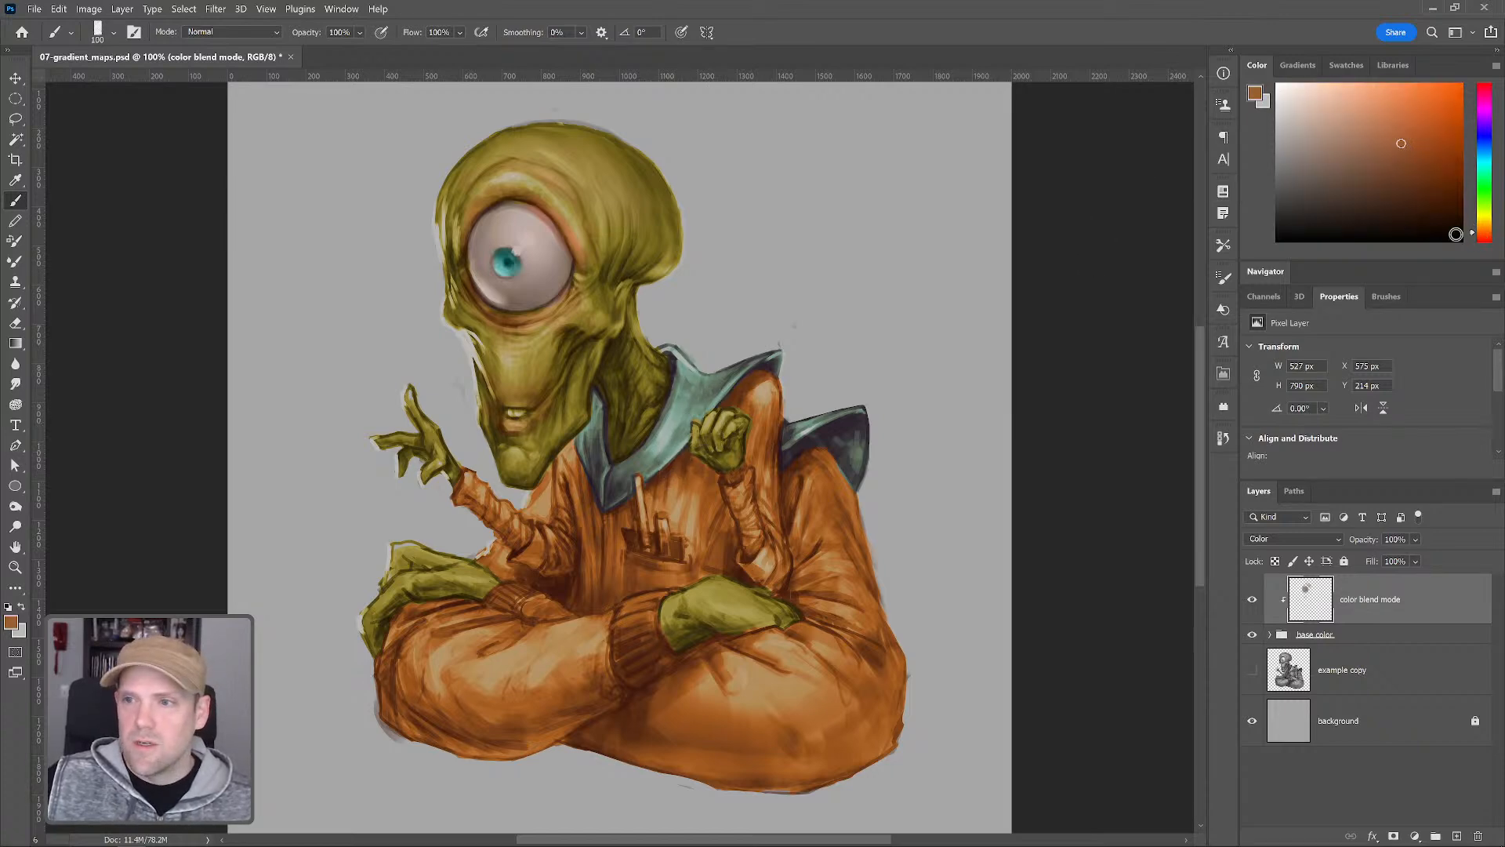
{"action": "left_click", "coordinate": [1486, 167]}
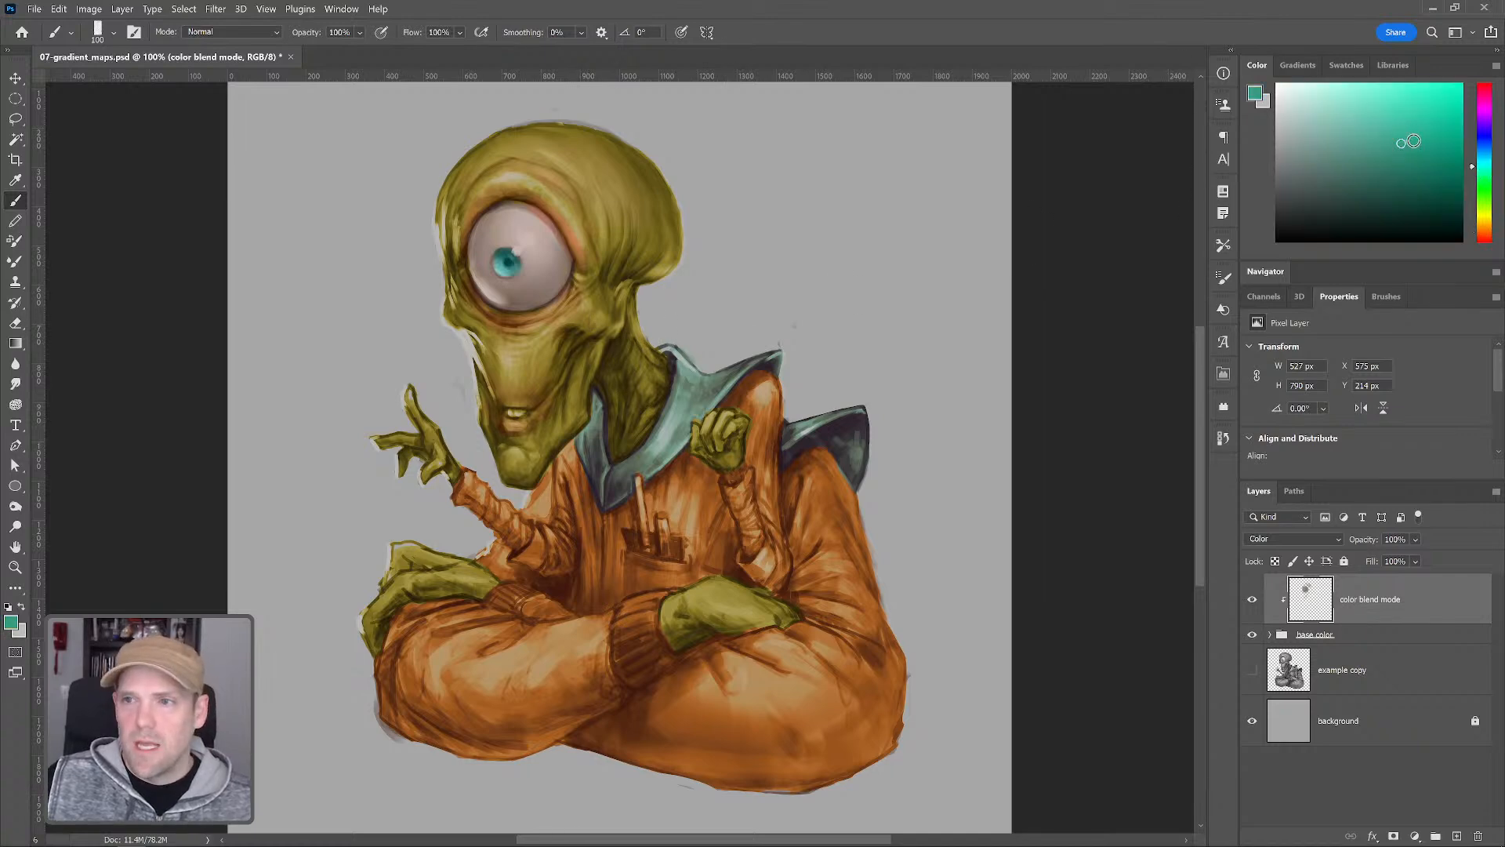
{"action": "key", "text": "bracketright"}
{"action": "key", "text": "bracketright"}
{"action": "key", "text": "bracketright"}
{"action": "key", "text": "bracketright"}
{"action": "key", "text": "bracketright"}
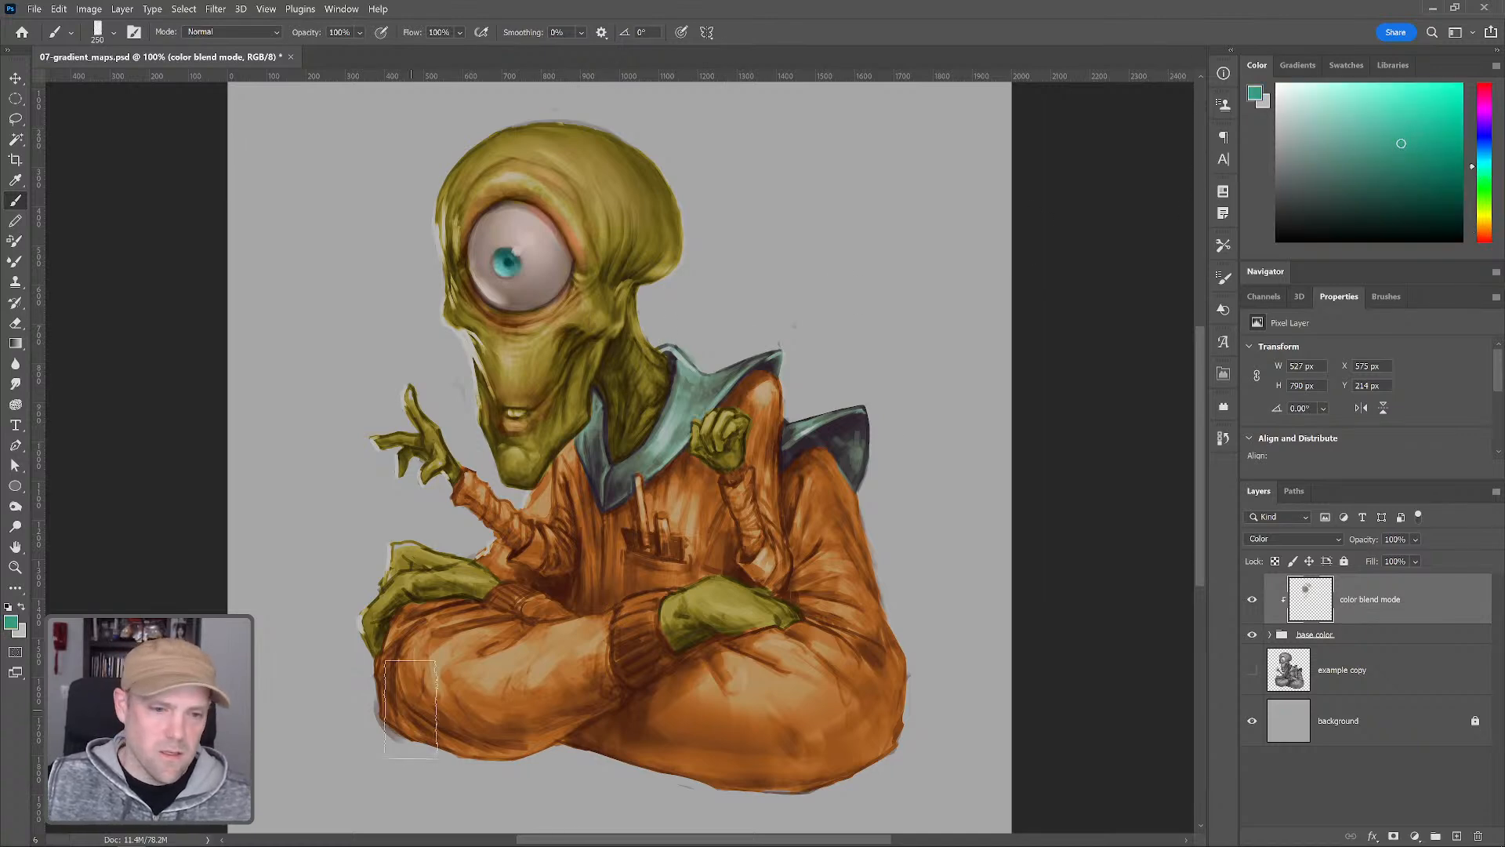
{"action": "mouse_move", "coordinate": [436, 736]}
{"action": "left_mouse_down"}
{"action": "mouse_move", "coordinate": [501, 708]}
{"action": "mouse_move", "coordinate": [541, 725]}
{"action": "mouse_move", "coordinate": [572, 691]}
{"action": "mouse_move", "coordinate": [634, 675]}
{"action": "mouse_move", "coordinate": [649, 715]}
{"action": "mouse_move", "coordinate": [607, 731]}
{"action": "mouse_move", "coordinate": [641, 722]}
{"action": "mouse_move", "coordinate": [736, 767]}
{"action": "mouse_move", "coordinate": [750, 735]}
{"action": "mouse_move", "coordinate": [845, 759]}
{"action": "mouse_move", "coordinate": [879, 700]}
{"action": "left_mouse_up"}
Pick a light neutral gray, adjust the brush size, and paint over the pens in the pocket
{"action": "key", "text": "bracketleft"}
{"action": "key", "text": "bracketleft"}
{"action": "key", "text": "bracketleft"}
{"action": "key", "text": "bracketleft"}
{"action": "key", "text": "bracketleft"}
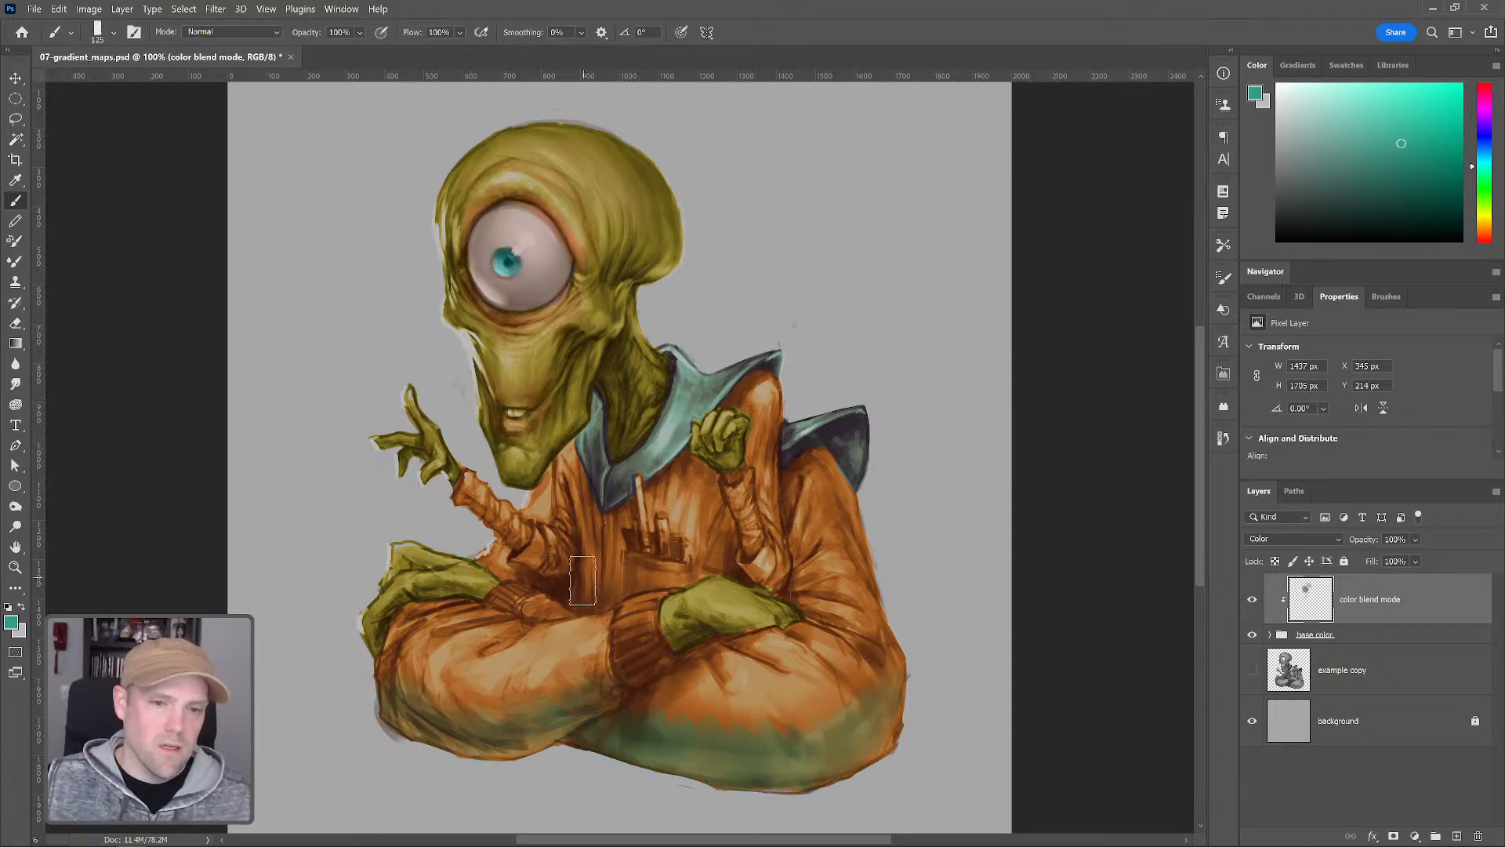
{"action": "key", "text": "bracketleft"}
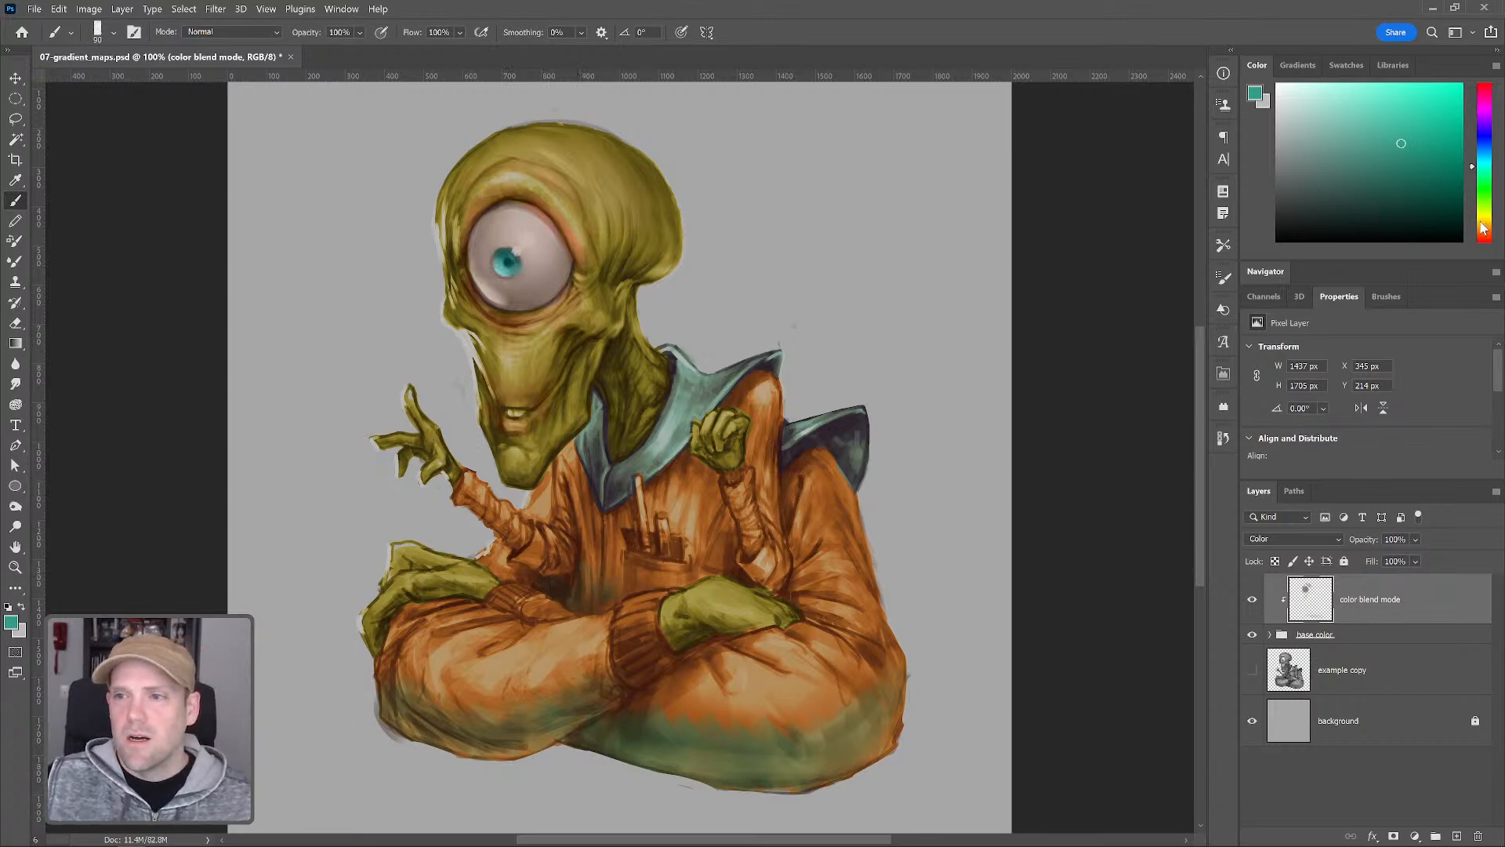
{"action": "left_click", "coordinate": [1278, 130]}
{"action": "key", "text": "bracketright"}
{"action": "key", "text": "bracketright"}
{"action": "key", "text": "bracketright"}
{"action": "key", "text": "bracketright"}
{"action": "key", "text": "bracketleft"}
{"action": "key", "text": "bracketleft"}
{"action": "key", "text": "bracketleft"}
{"action": "key", "text": "bracketleft"}
{"action": "key", "text": "bracketleft"}
{"action": "key", "text": "bracketleft"}
{"action": "key", "text": "bracketleft"}
{"action": "key", "text": "bracketleft"}
{"action": "key", "text": "bracketleft"}
{"action": "key", "text": "bracketleft"}
{"action": "key", "text": "bracketleft"}
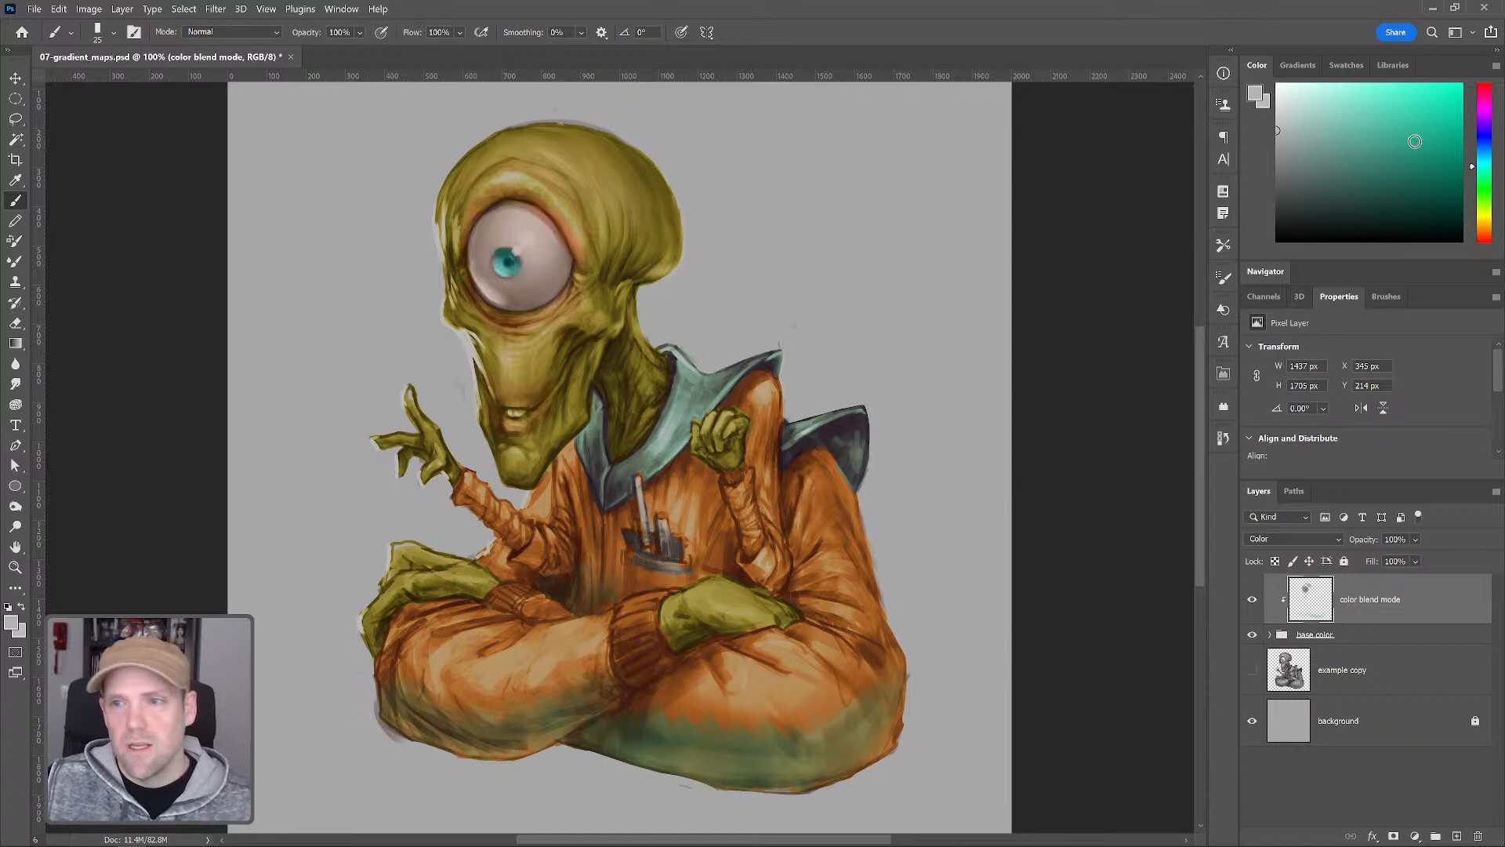
Pick a blue, enlarge the brush, and paint the wrapped sleeves on both arms blue
{"action": "left_click_drag", "start_coordinate": [1481, 167], "coordinate": [1481, 149]}
{"action": "left_click", "coordinate": [1422, 150]}
{"action": "key", "text": "bracketright"}
{"action": "key", "text": "bracketright"}
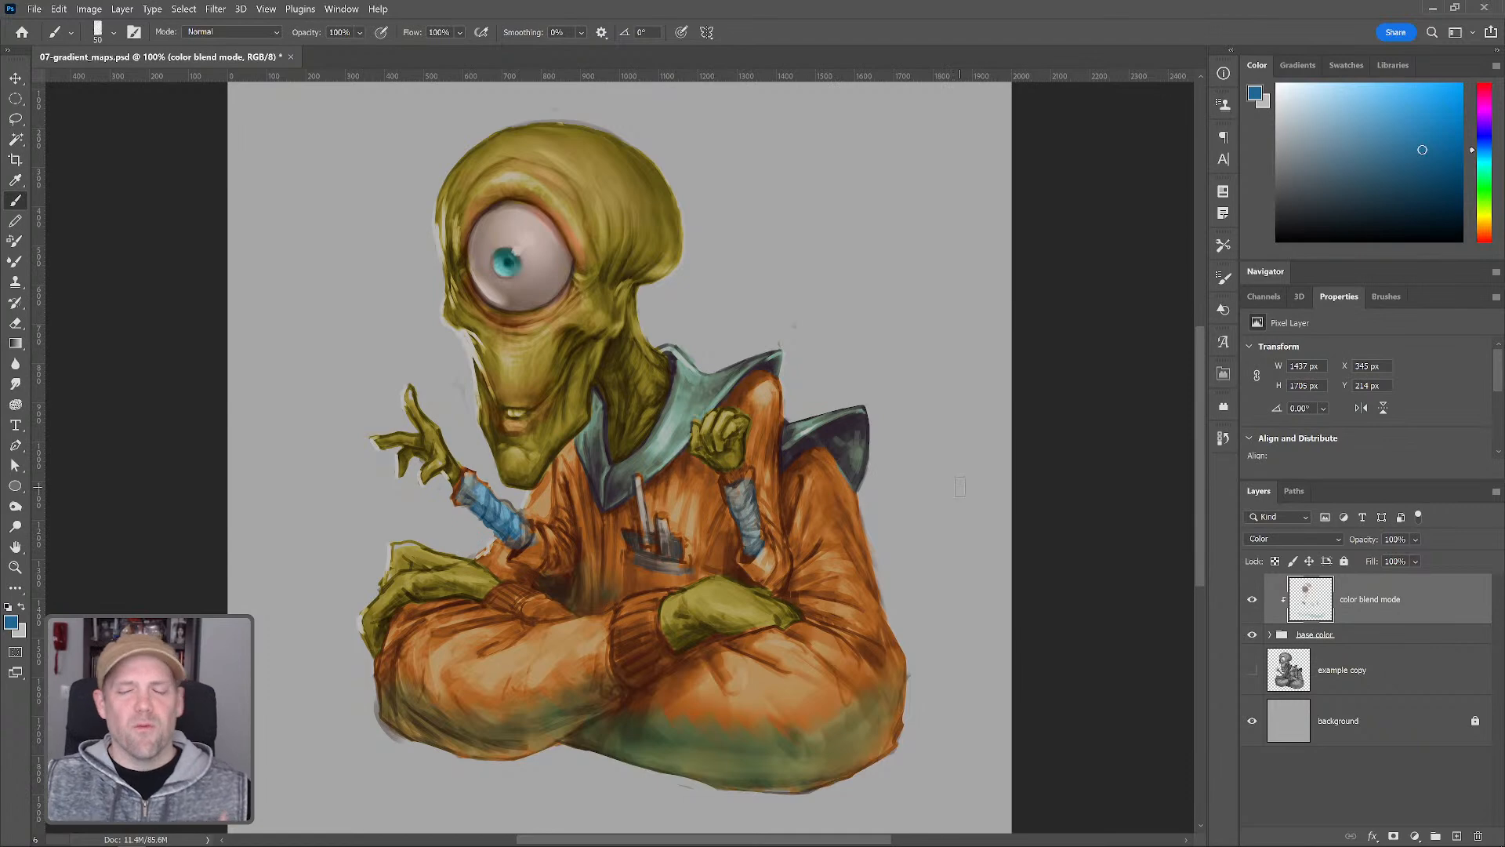
Add a new layer clipped above the color layer, set its blend mode to Color Dodge, and name it rim light
{"action": "left_click", "coordinate": [1458, 836]}
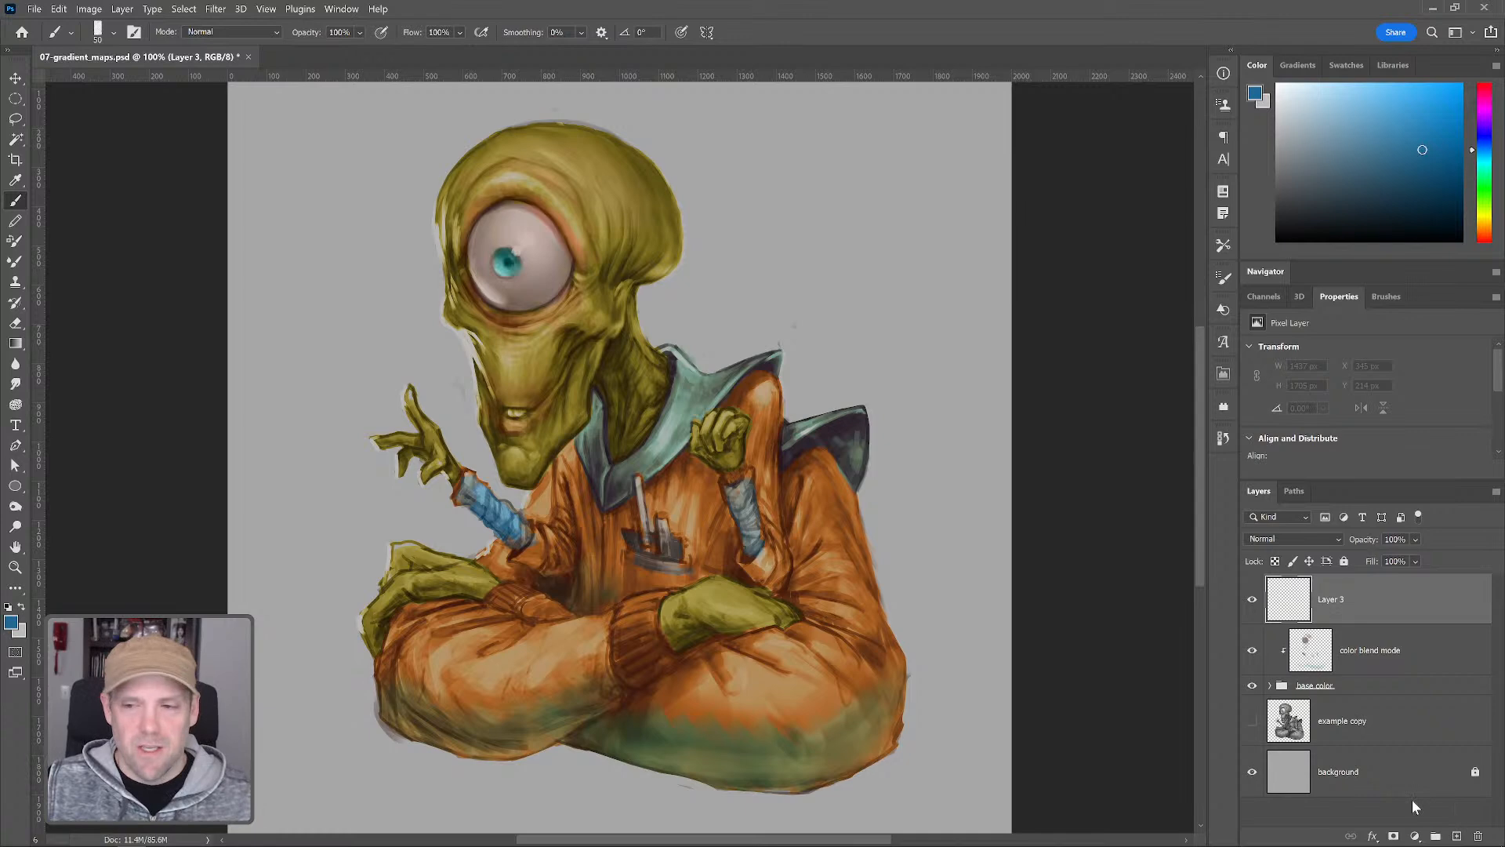
{"action": "left_click", "coordinate": [1341, 625], "text": "alt"}
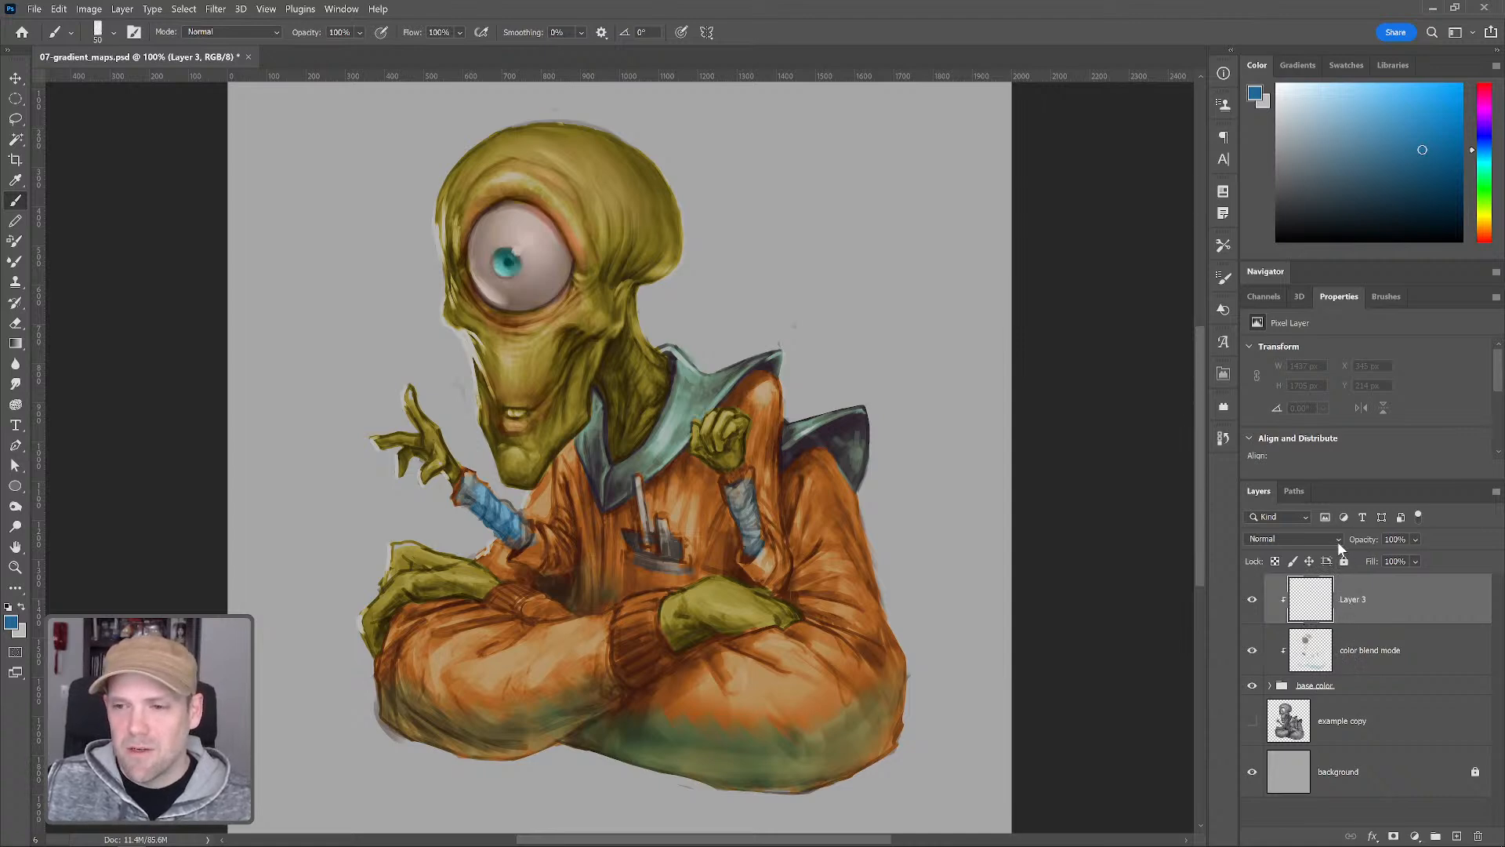
{"action": "left_click", "coordinate": [1339, 548]}
{"action": "left_click", "coordinate": [1317, 601]}
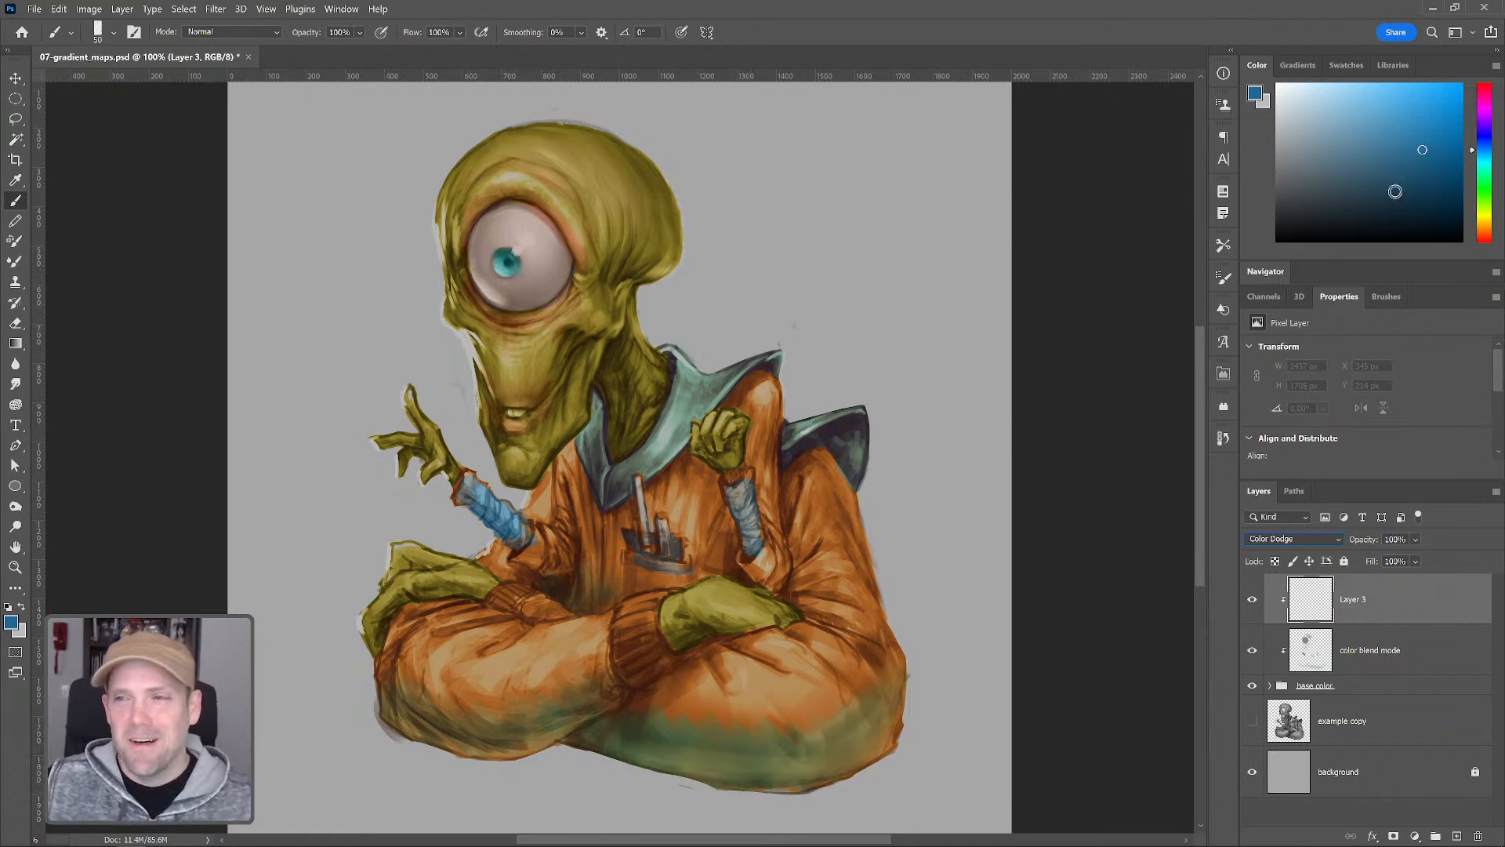
{"action": "left_click", "coordinate": [1487, 159]}
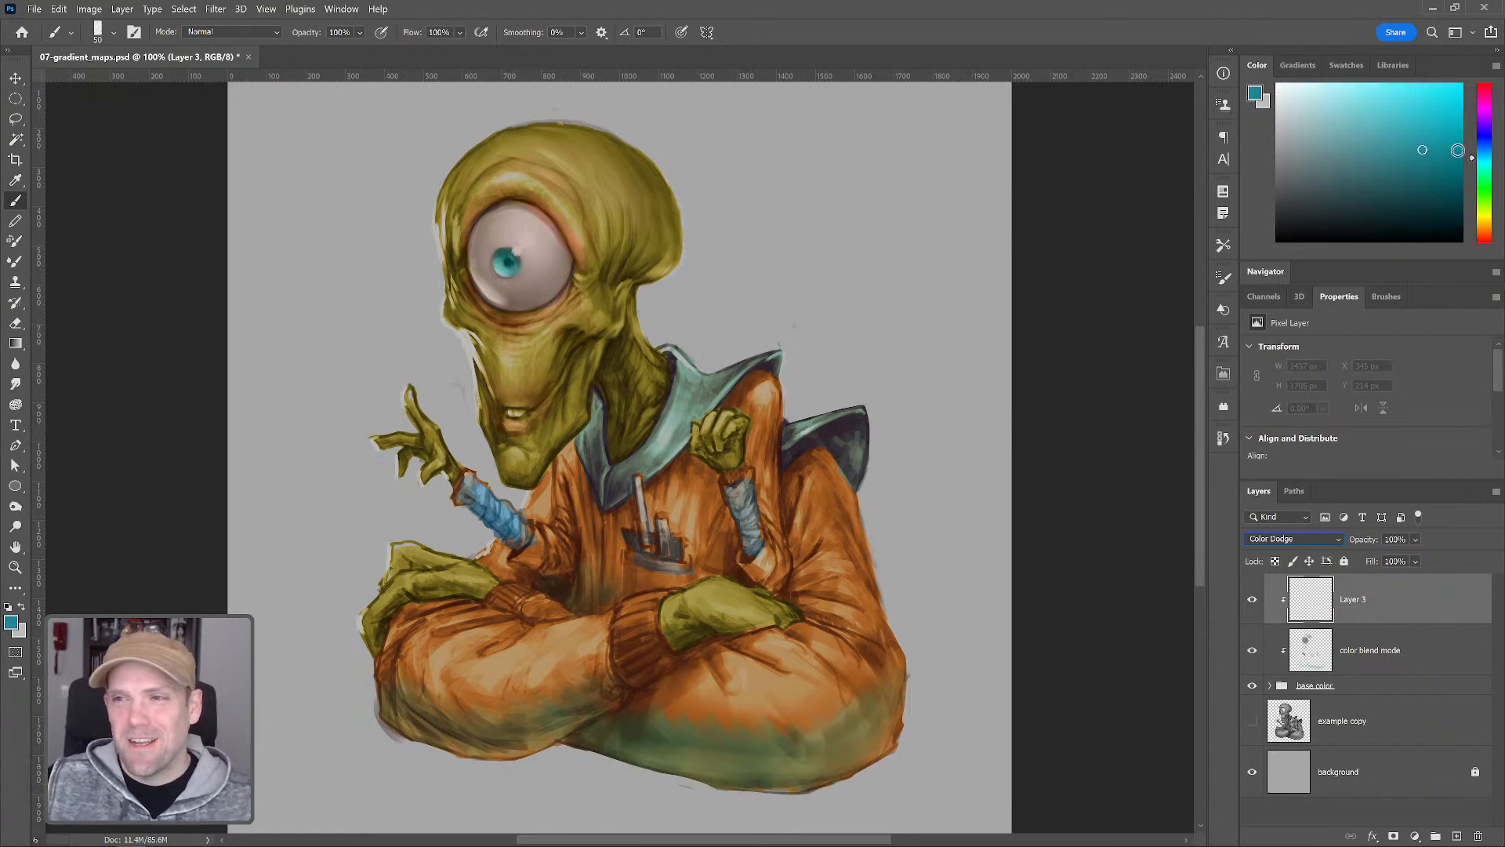
{"action": "left_click", "coordinate": [1426, 122]}
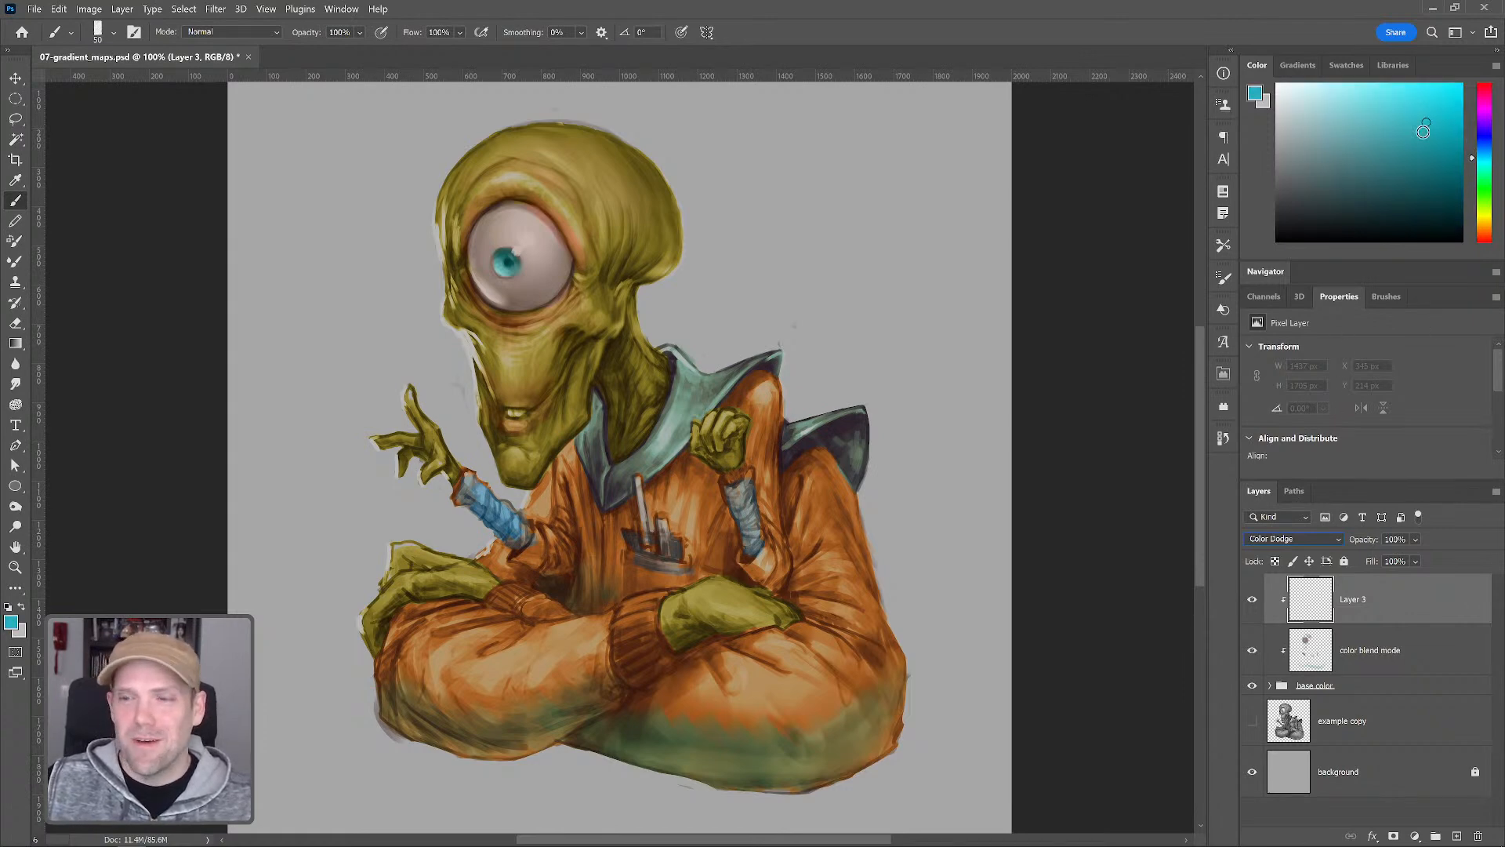
{"action": "double_click", "coordinate": [1353, 600]}
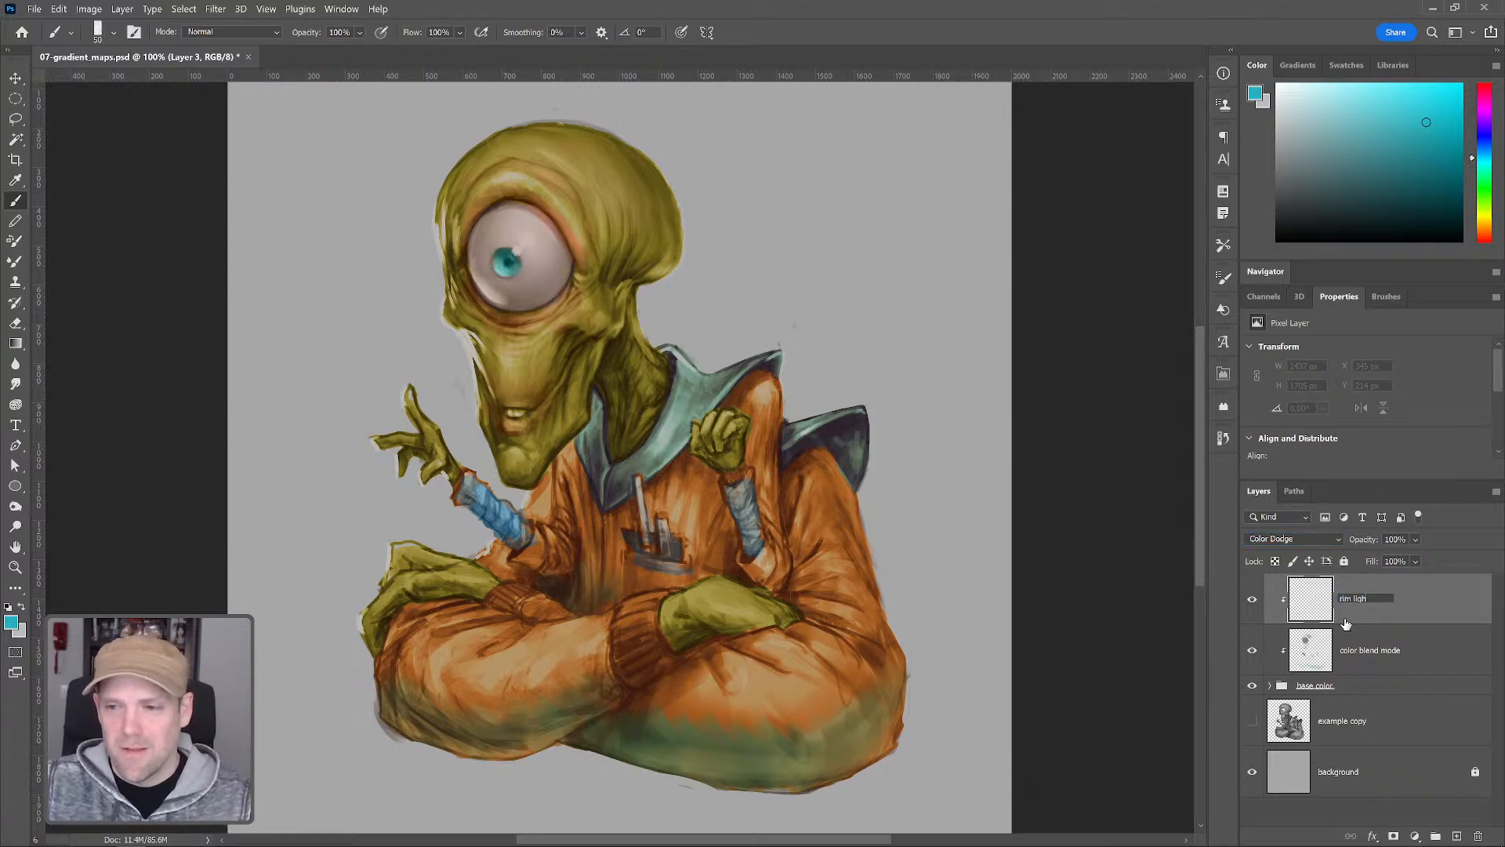
{"action": "type", "text": "rim light"}
{"action": "key", "text": "Return"}
Try painting a light cyan rim light along the right edges of the sweater and head, then clear the layer
{"action": "left_click", "coordinate": [825, 499]}
{"action": "left_click_drag", "start_coordinate": [861, 499], "coordinate": [859, 524]}
{"action": "mouse_move", "coordinate": [892, 630]}
{"action": "left_mouse_down"}
{"action": "mouse_move", "coordinate": [866, 576]}
{"action": "mouse_move", "coordinate": [906, 694]}
{"action": "mouse_move", "coordinate": [896, 753]}
{"action": "left_mouse_up"}
{"action": "mouse_move", "coordinate": [876, 469]}
{"action": "left_mouse_down"}
{"action": "mouse_move", "coordinate": [862, 412]}
{"action": "mouse_move", "coordinate": [870, 471]}
{"action": "mouse_move", "coordinate": [863, 412]}
{"action": "mouse_move", "coordinate": [775, 376]}
{"action": "mouse_move", "coordinate": [778, 415]}
{"action": "mouse_move", "coordinate": [776, 352]}
{"action": "mouse_move", "coordinate": [647, 349]}
{"action": "mouse_move", "coordinate": [682, 353]}
{"action": "mouse_move", "coordinate": [693, 372]}
{"action": "left_mouse_up"}
{"action": "mouse_move", "coordinate": [642, 310]}
{"action": "left_mouse_down"}
{"action": "mouse_move", "coordinate": [635, 292]}
{"action": "mouse_move", "coordinate": [653, 355]}
{"action": "mouse_move", "coordinate": [638, 274]}
{"action": "mouse_move", "coordinate": [657, 287]}
{"action": "mouse_move", "coordinate": [679, 208]}
{"action": "mouse_move", "coordinate": [684, 228]}
{"action": "mouse_move", "coordinate": [661, 168]}
{"action": "left_mouse_up"}
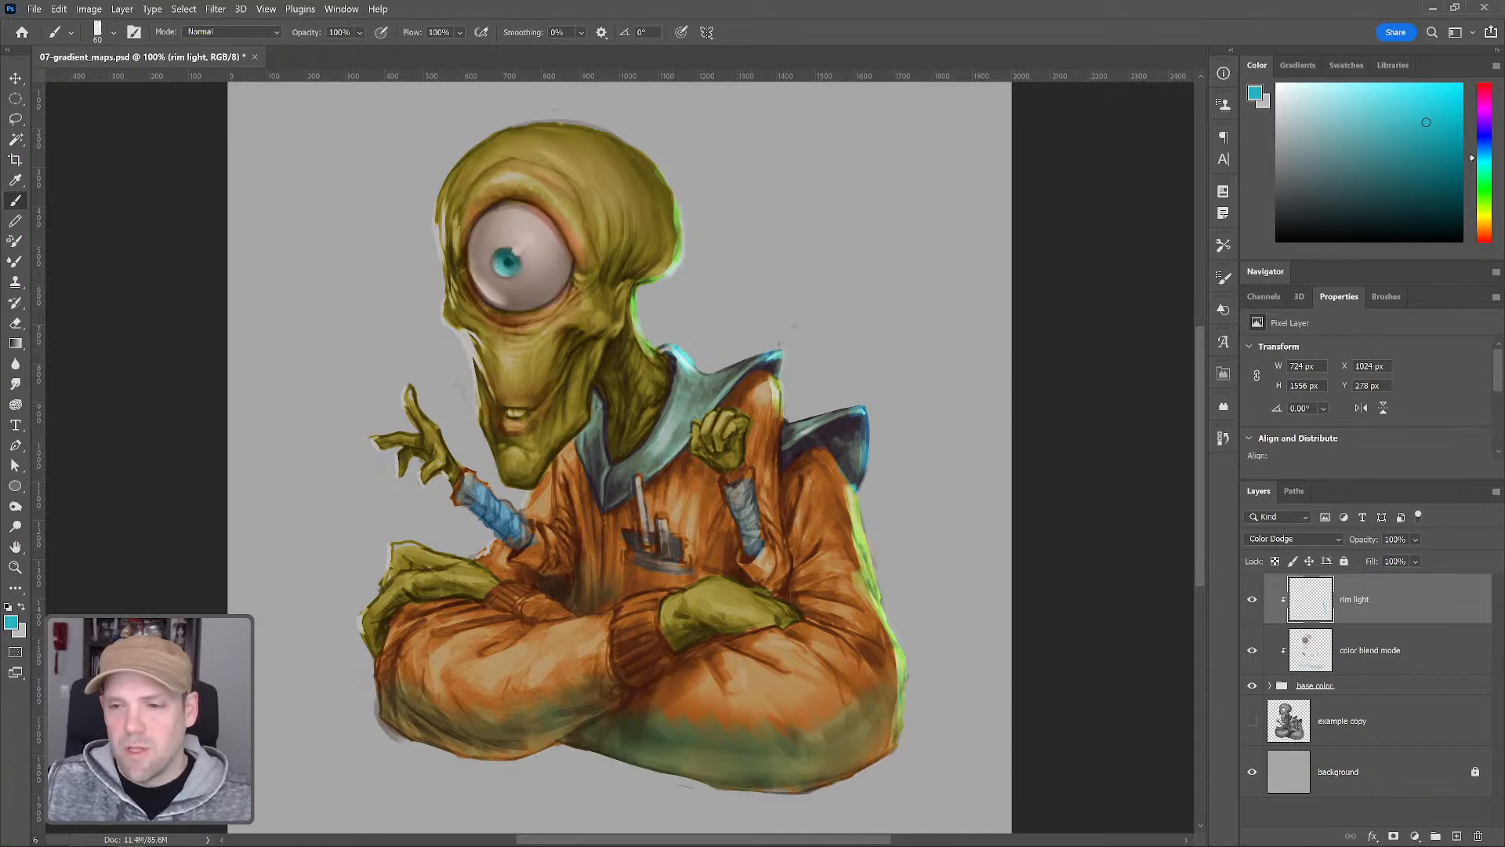
{"action": "key", "text": "ctrl+a"}
{"action": "key", "text": "Delete"}
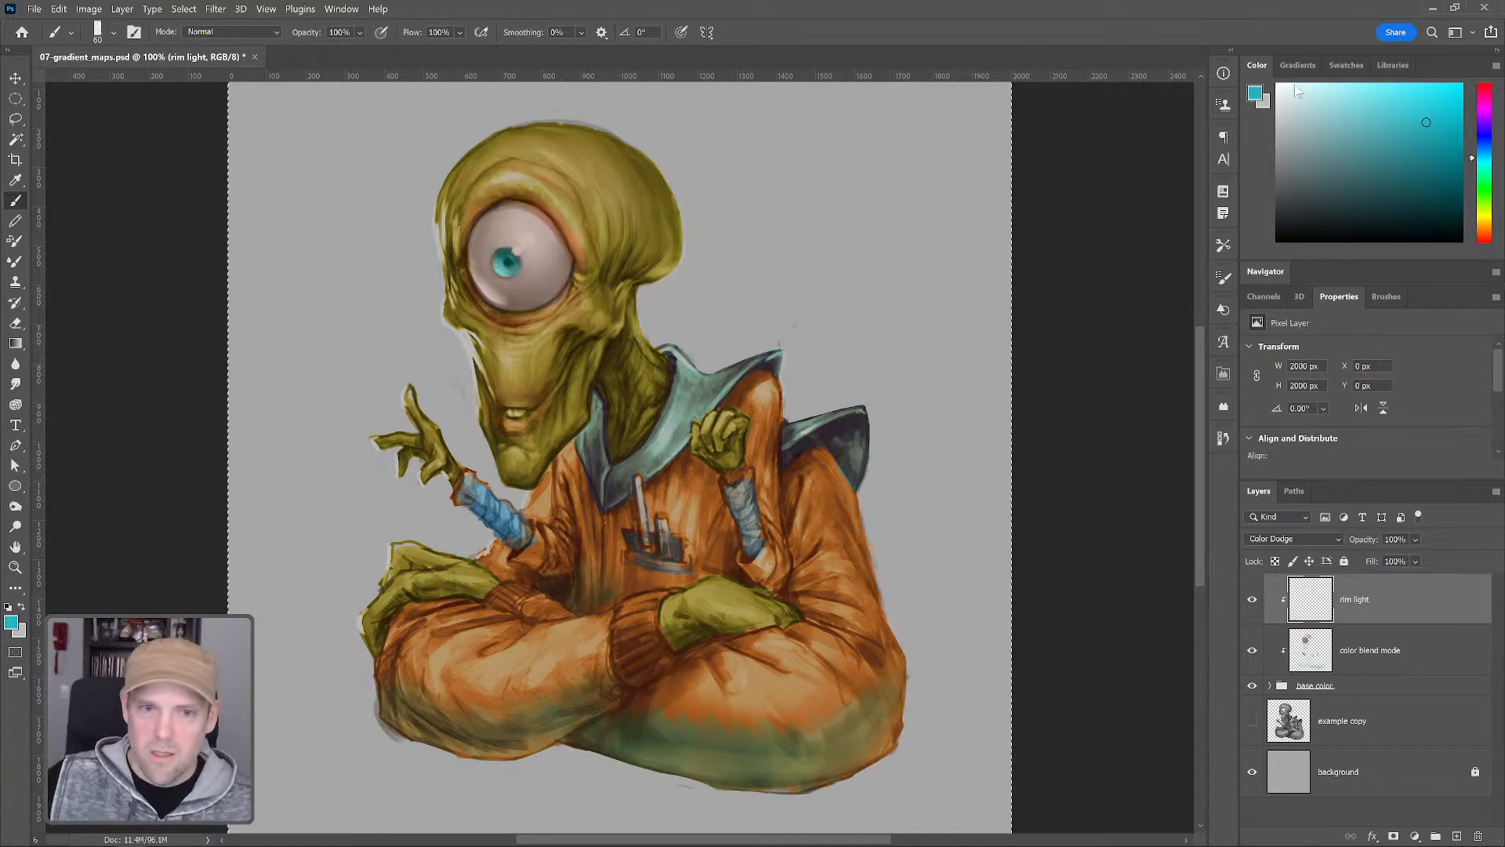
Pick an orange, enlarge the brush, and paint a warm rim light along the right edges of the head and body
{"action": "left_click", "coordinate": [1484, 234]}
{"action": "key", "text": "bracketright"}
{"action": "mouse_move", "coordinate": [642, 298]}
{"action": "left_mouse_down"}
{"action": "mouse_move", "coordinate": [655, 354]}
{"action": "mouse_move", "coordinate": [637, 293]}
{"action": "mouse_move", "coordinate": [638, 312]}
{"action": "mouse_move", "coordinate": [679, 241]}
{"action": "mouse_move", "coordinate": [664, 153]}
{"action": "mouse_move", "coordinate": [679, 235]}
{"action": "left_mouse_up"}
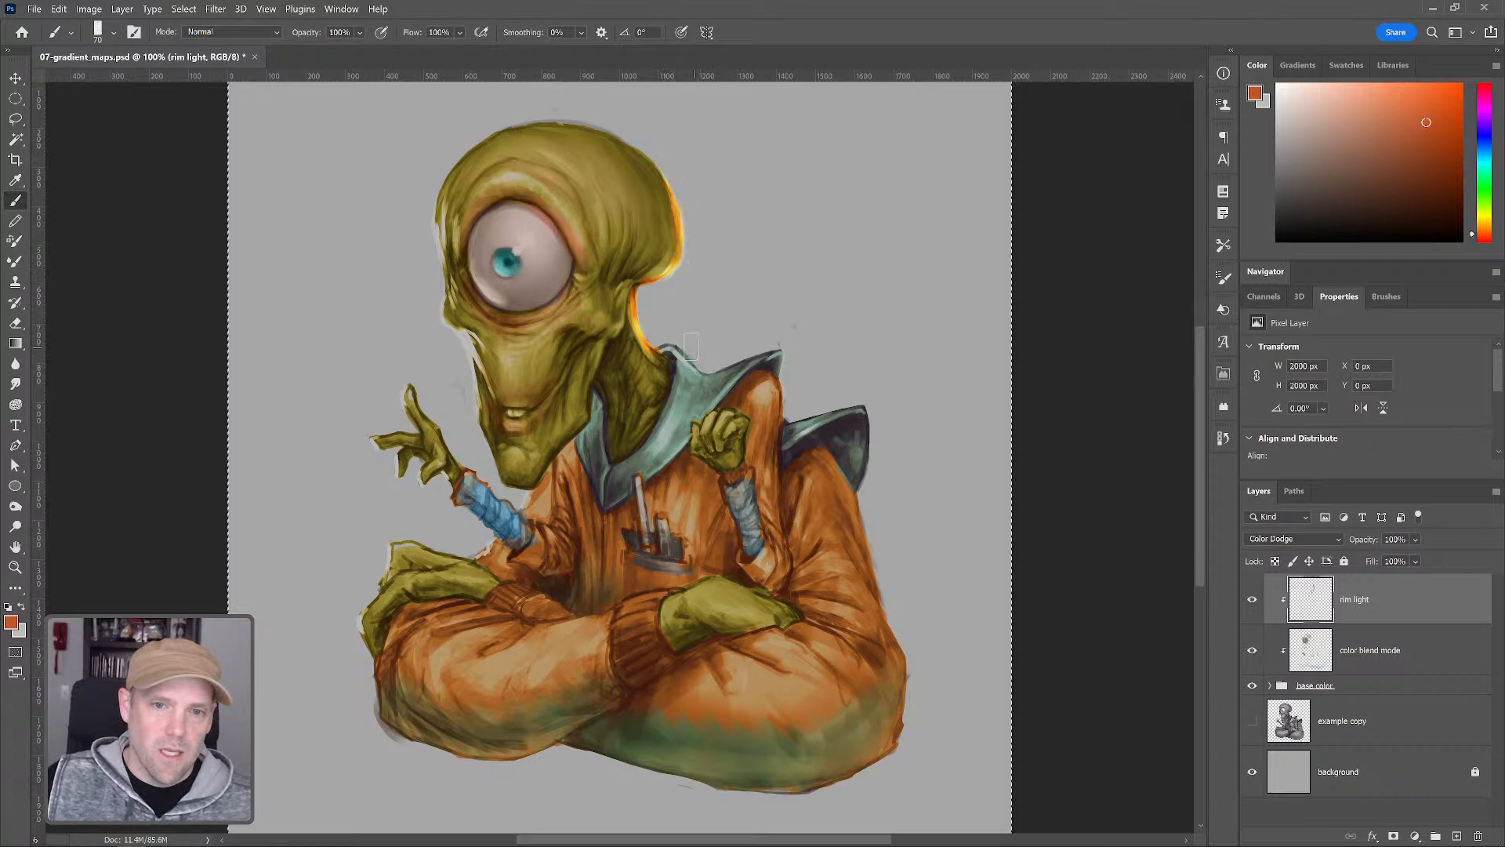
{"action": "mouse_move", "coordinate": [687, 345]}
{"action": "left_mouse_down"}
{"action": "mouse_move", "coordinate": [780, 370]}
{"action": "mouse_move", "coordinate": [787, 351]}
{"action": "mouse_move", "coordinate": [762, 360]}
{"action": "mouse_move", "coordinate": [779, 416]}
{"action": "mouse_move", "coordinate": [775, 402]}
{"action": "mouse_move", "coordinate": [867, 425]}
{"action": "mouse_move", "coordinate": [864, 412]}
{"action": "mouse_move", "coordinate": [853, 495]}
{"action": "mouse_move", "coordinate": [868, 504]}
{"action": "mouse_move", "coordinate": [848, 487]}
{"action": "mouse_move", "coordinate": [911, 663]}
{"action": "mouse_move", "coordinate": [859, 572]}
{"action": "mouse_move", "coordinate": [889, 619]}
{"action": "mouse_move", "coordinate": [893, 691]}
{"action": "mouse_move", "coordinate": [903, 676]}
{"action": "mouse_move", "coordinate": [888, 717]}
{"action": "left_mouse_up"}
{"action": "key", "text": "bracketleft"}
{"action": "key", "text": "bracketleft"}
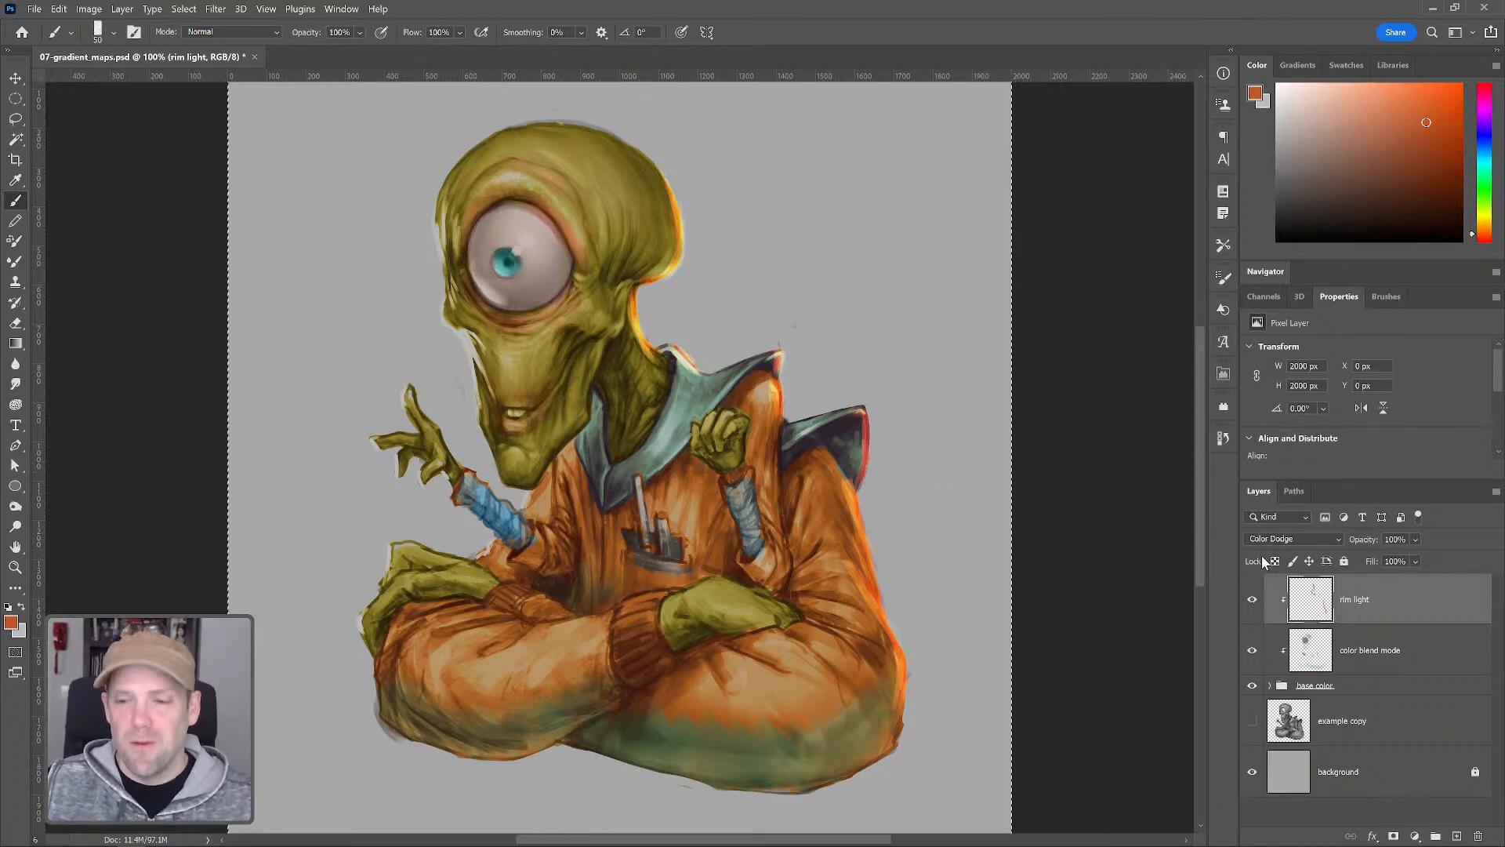
Open the black-and-white Tower Bridge photo from the library
{"action": "left_click", "coordinate": [1393, 66]}
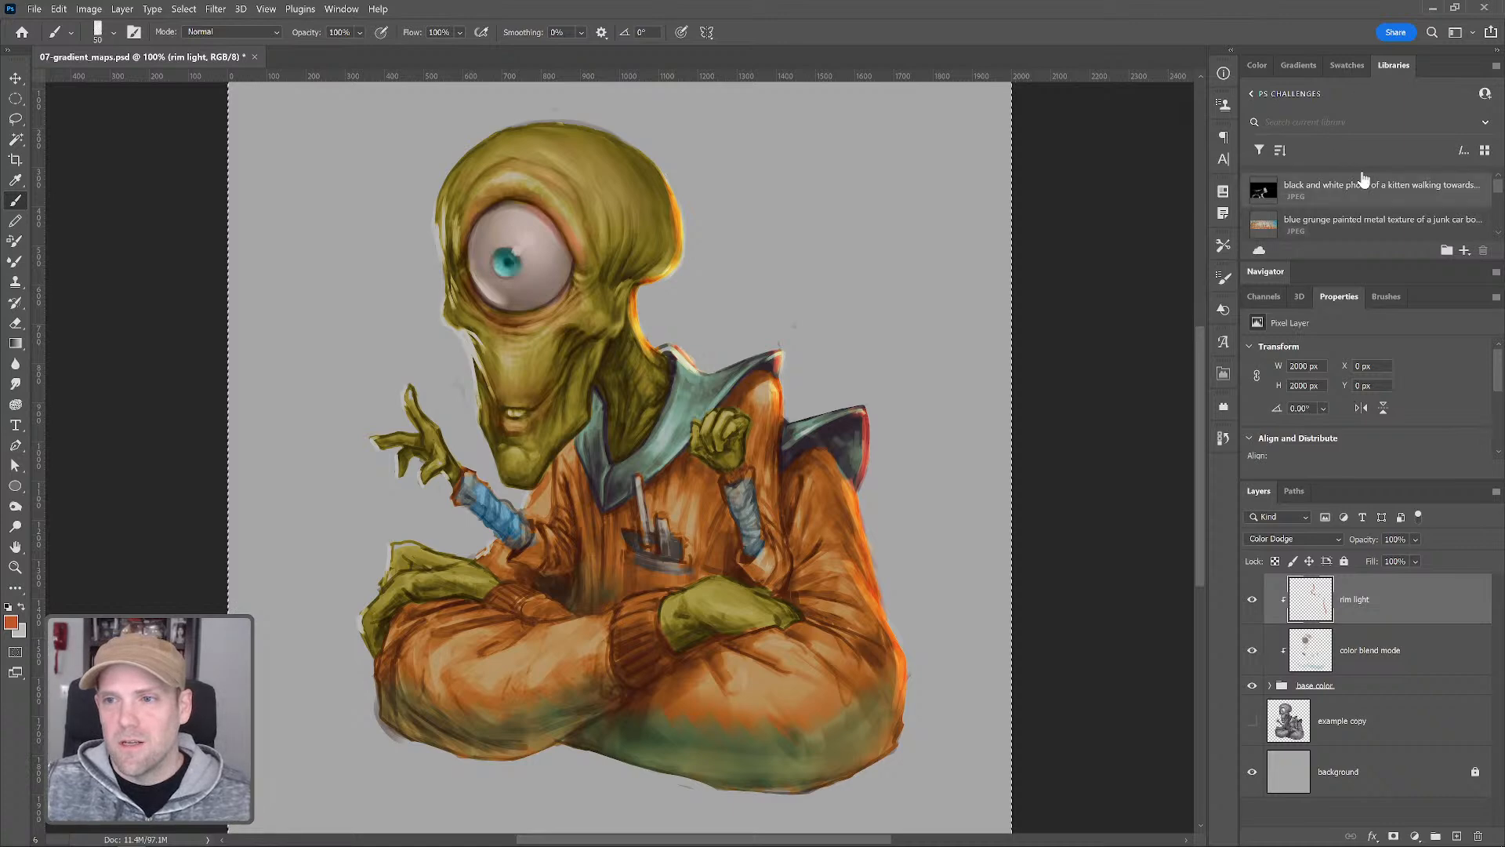
{"action": "scroll", "coordinate": [1361, 179], "scroll_direction": "down", "scroll_amount": 5}
{"action": "scroll", "coordinate": [1364, 200], "scroll_direction": "down", "scroll_amount": 2}
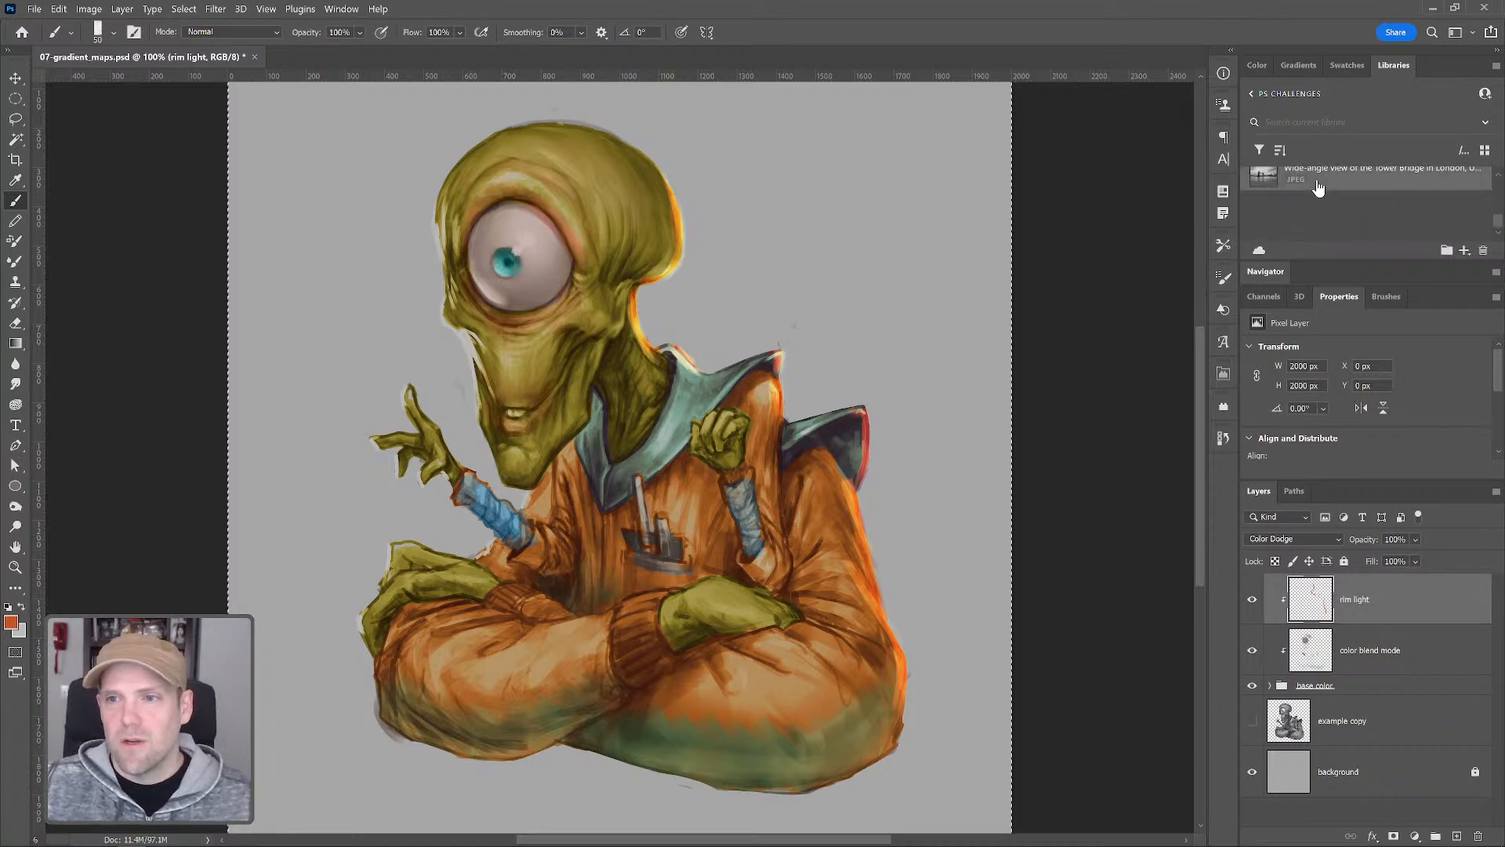
{"action": "double_click", "coordinate": [1320, 182]}
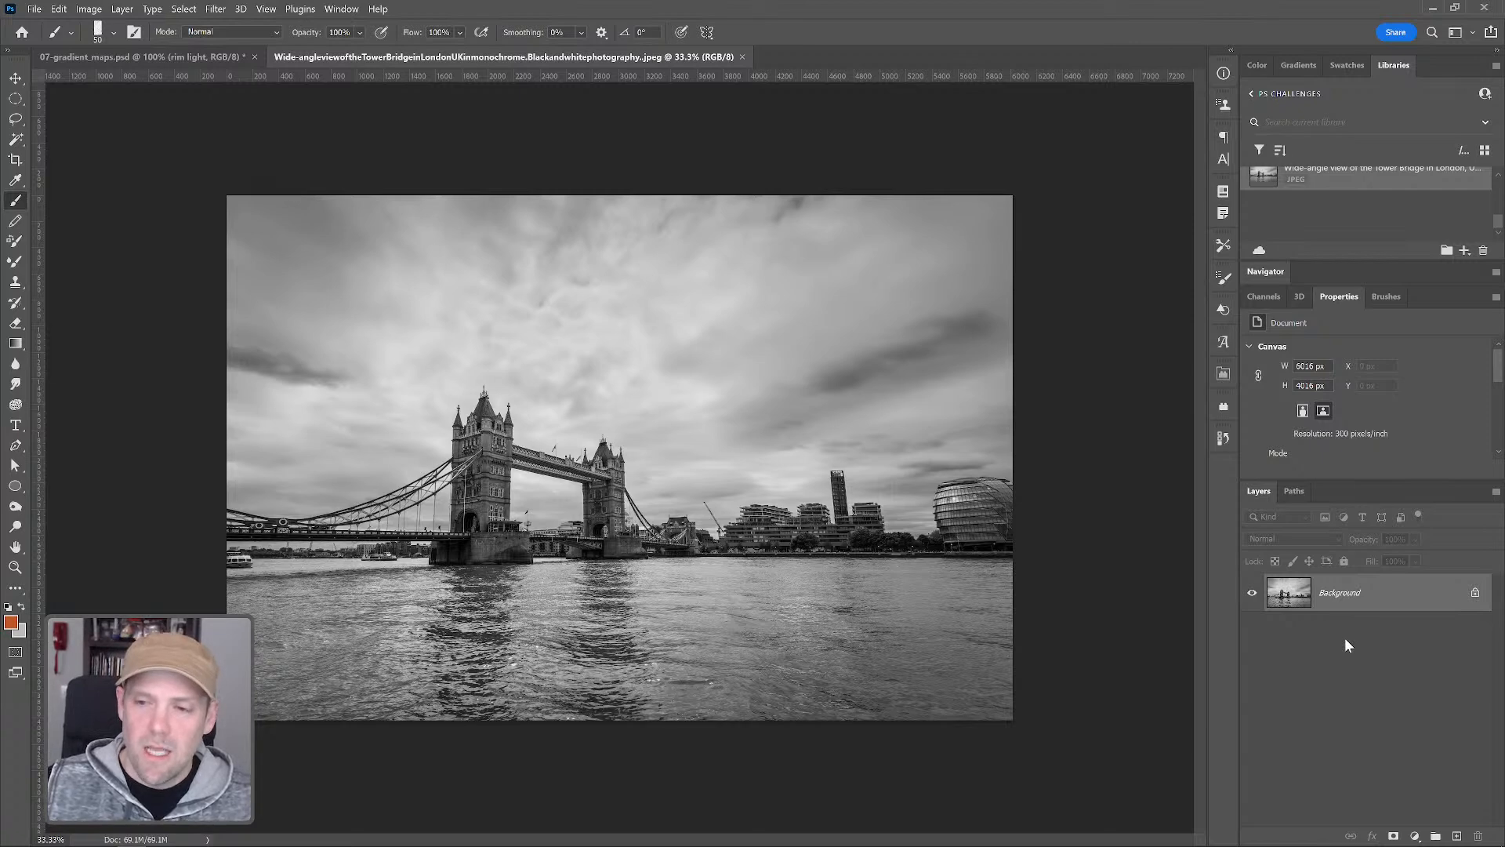
Add a Gradient Map adjustment layer and set the gradient's left color stop to black
{"action": "left_click", "coordinate": [1415, 836]}
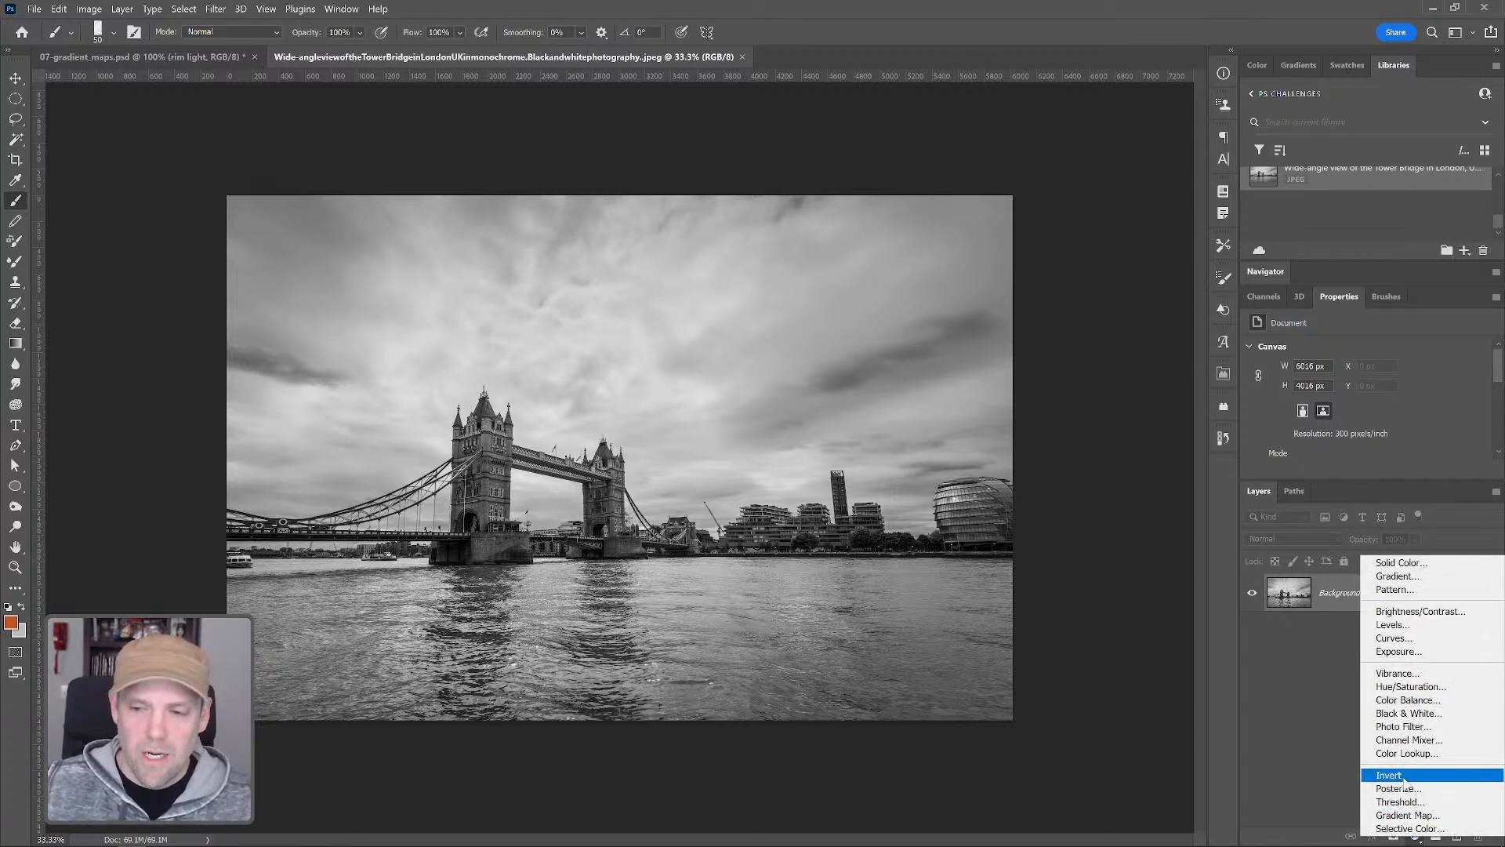
{"action": "left_click", "coordinate": [1426, 817]}
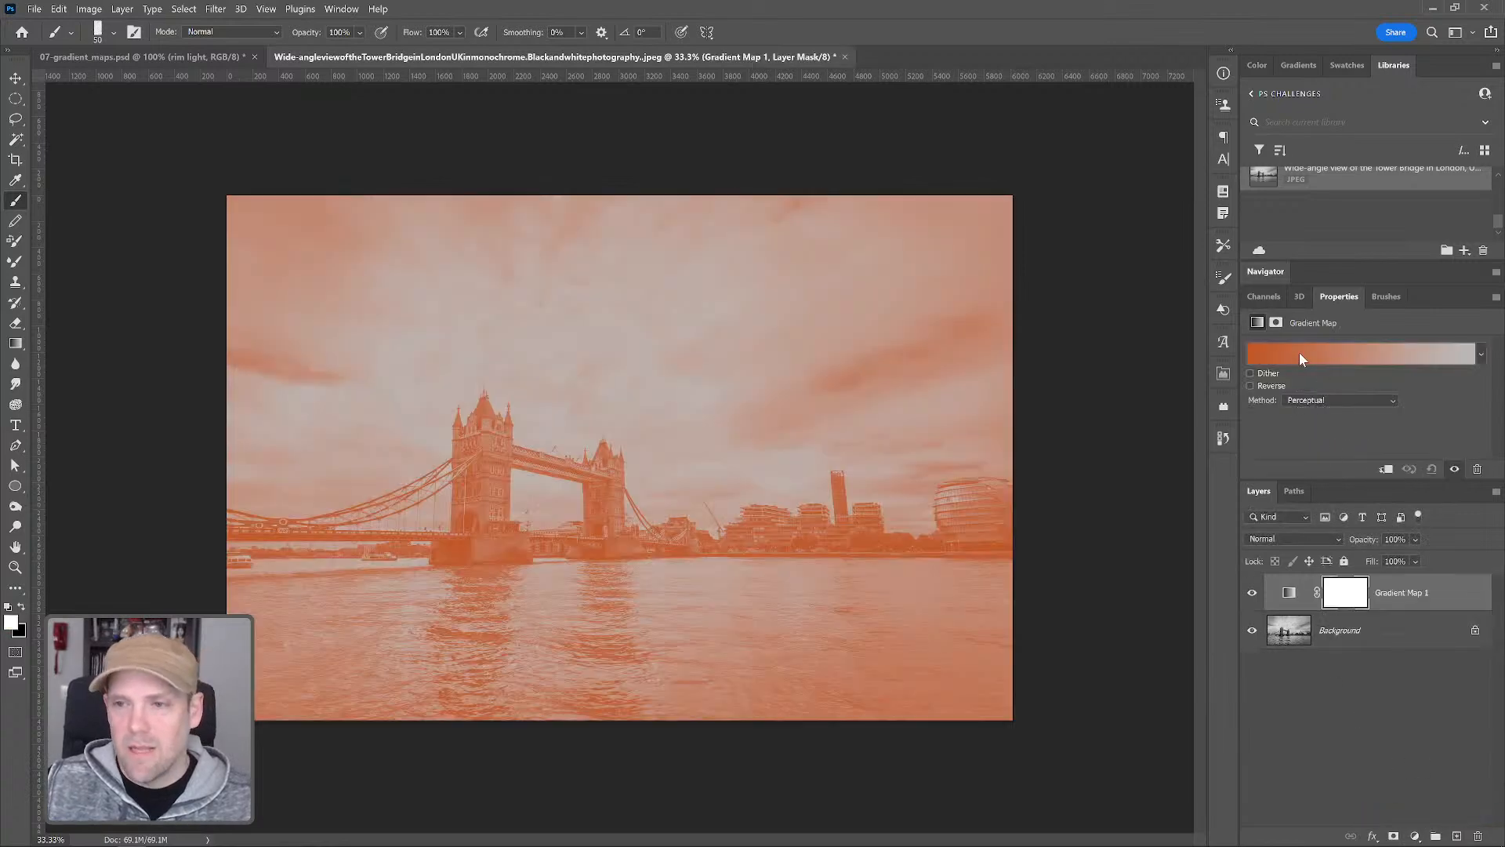
{"action": "left_click", "coordinate": [1292, 357]}
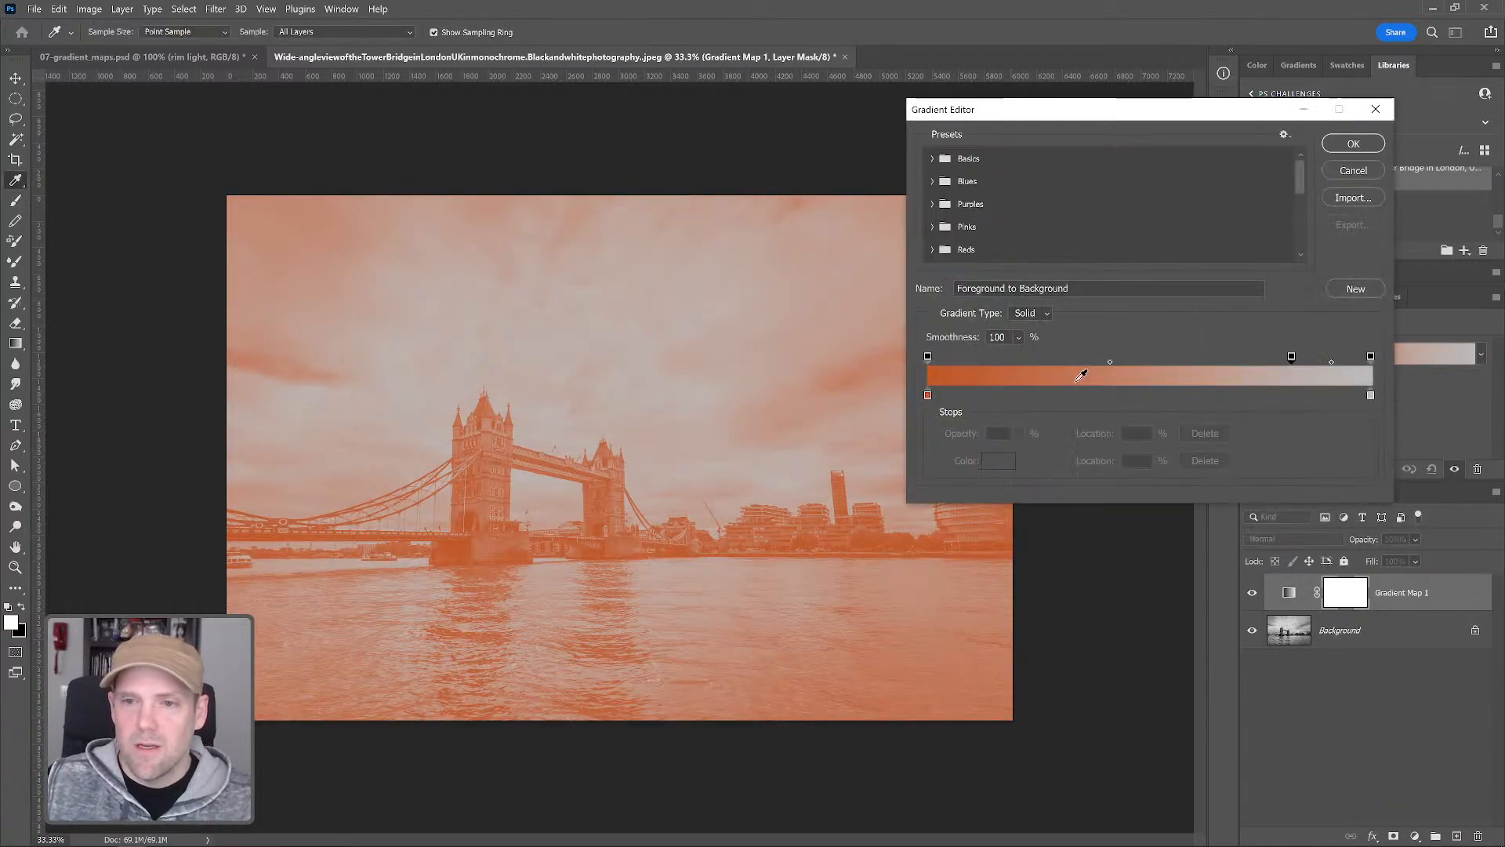
{"action": "left_click", "coordinate": [927, 394]}
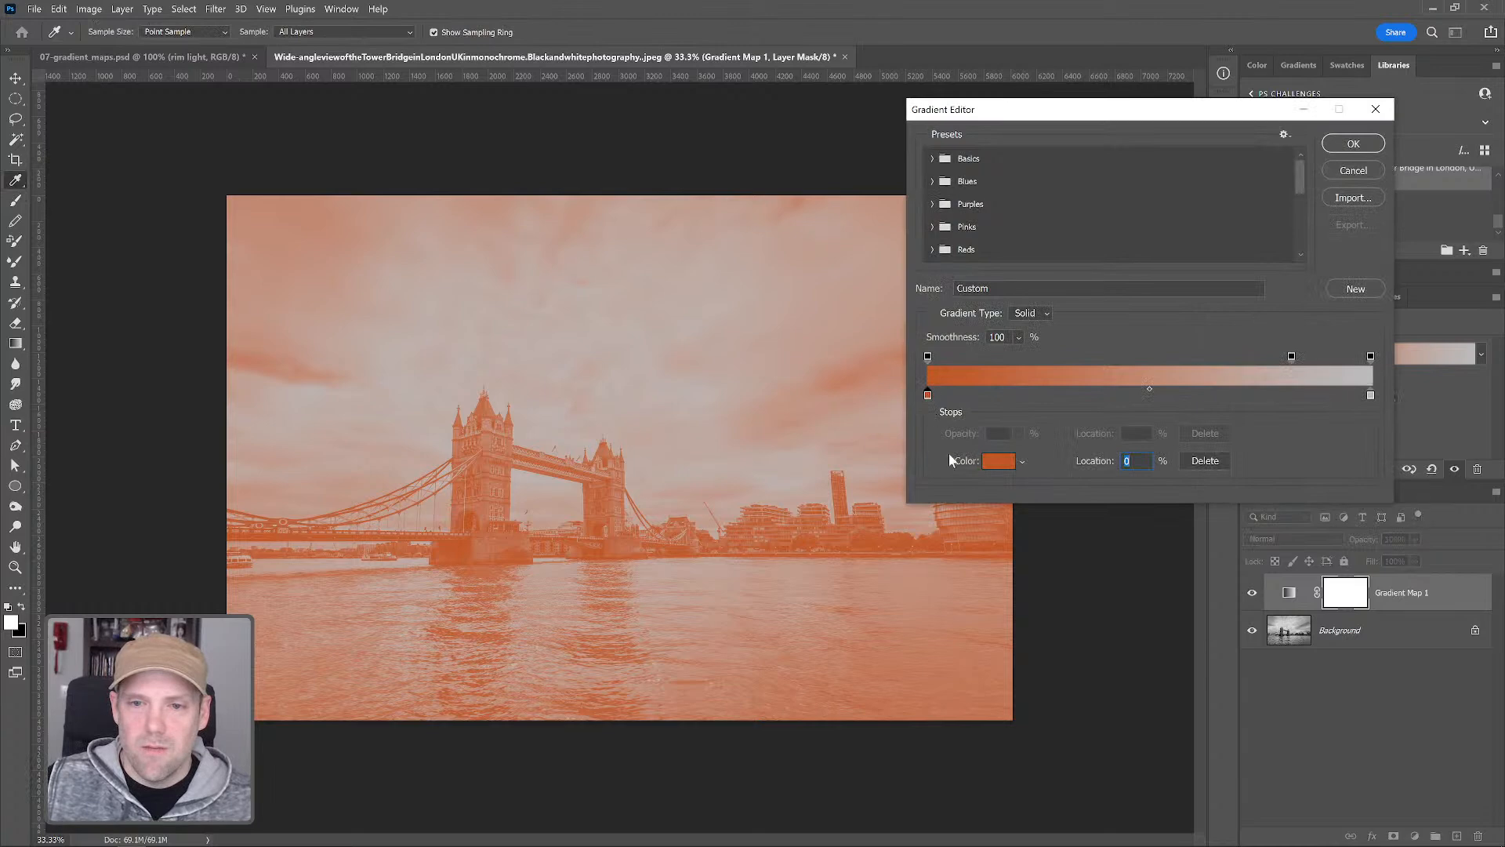
{"action": "left_click", "coordinate": [999, 461]}
{"action": "left_click_drag", "start_coordinate": [925, 669], "coordinate": [863, 711]}
{"action": "left_click", "coordinate": [1219, 505]}
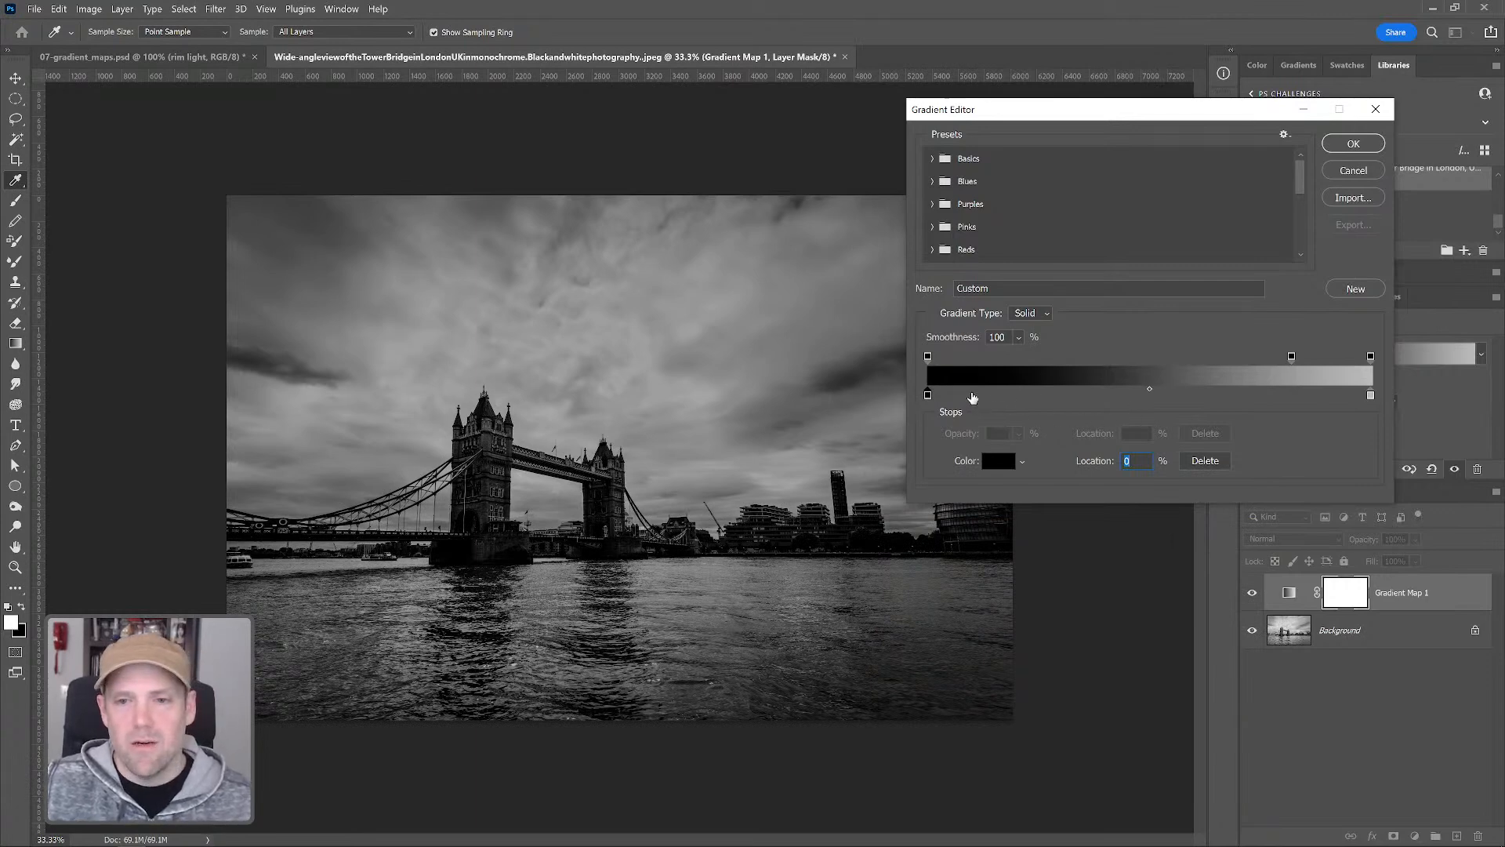
Add a gradient stop at 29% and set its color to dark blue 1c547b
{"action": "left_click", "coordinate": [1012, 398]}
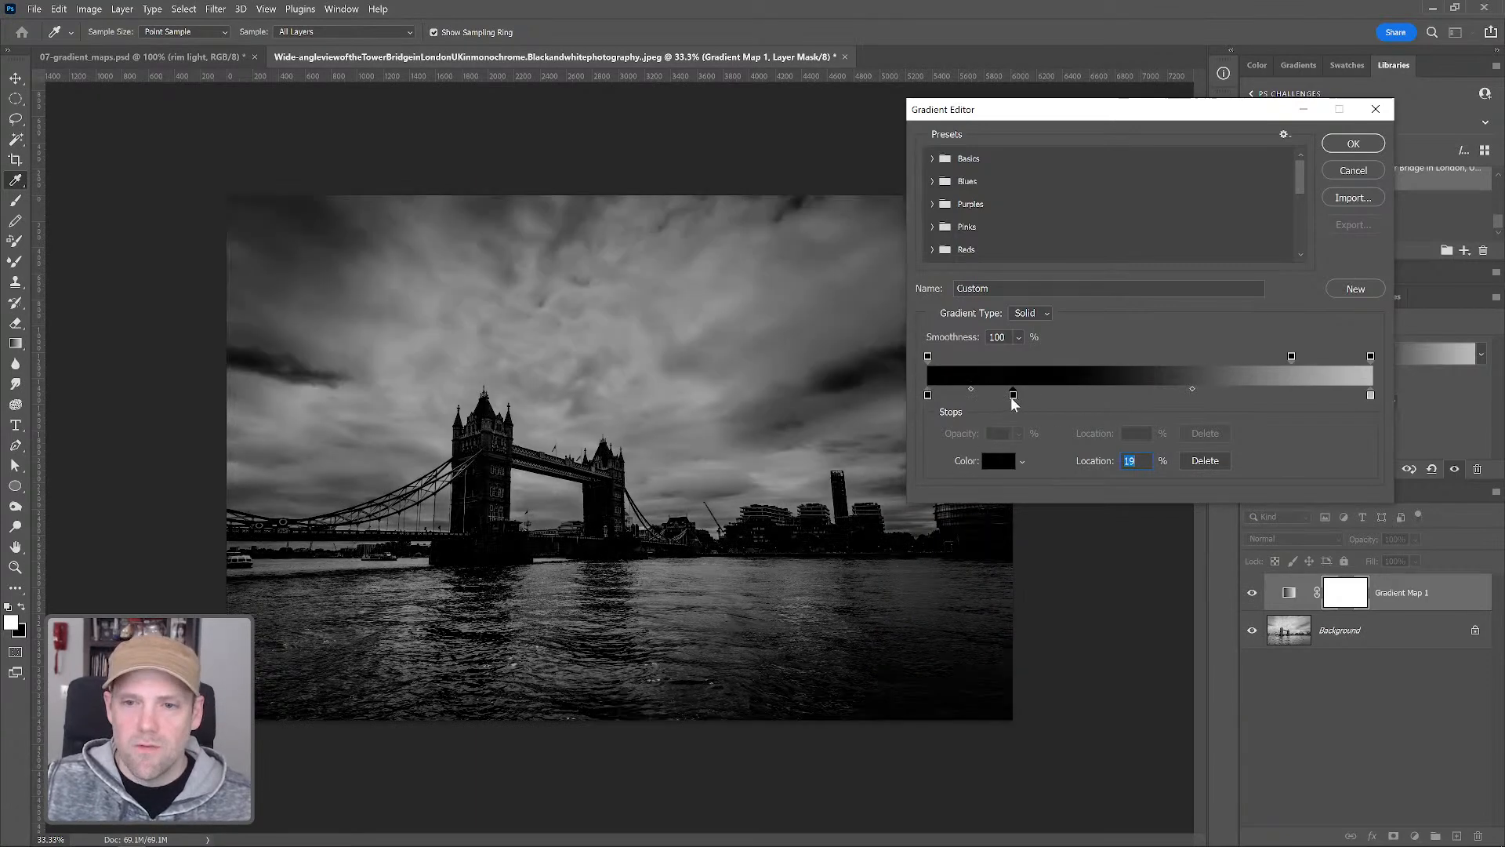
{"action": "left_click_drag", "start_coordinate": [1015, 398], "coordinate": [1058, 398]}
{"action": "left_click", "coordinate": [1003, 464]}
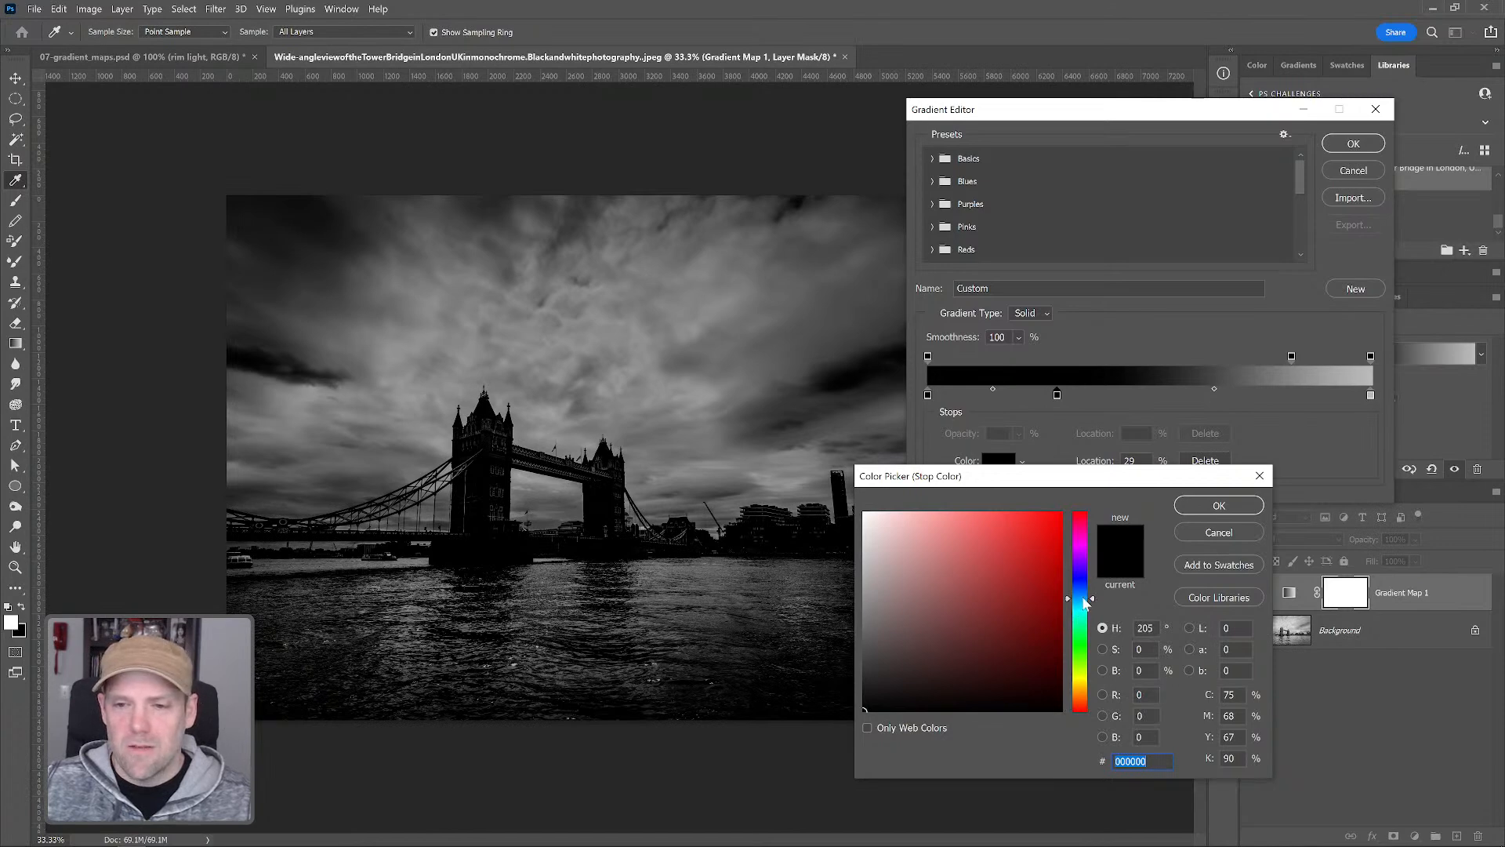
{"action": "left_click", "coordinate": [1081, 597]}
{"action": "left_click_drag", "start_coordinate": [1014, 588], "coordinate": [1017, 614]}
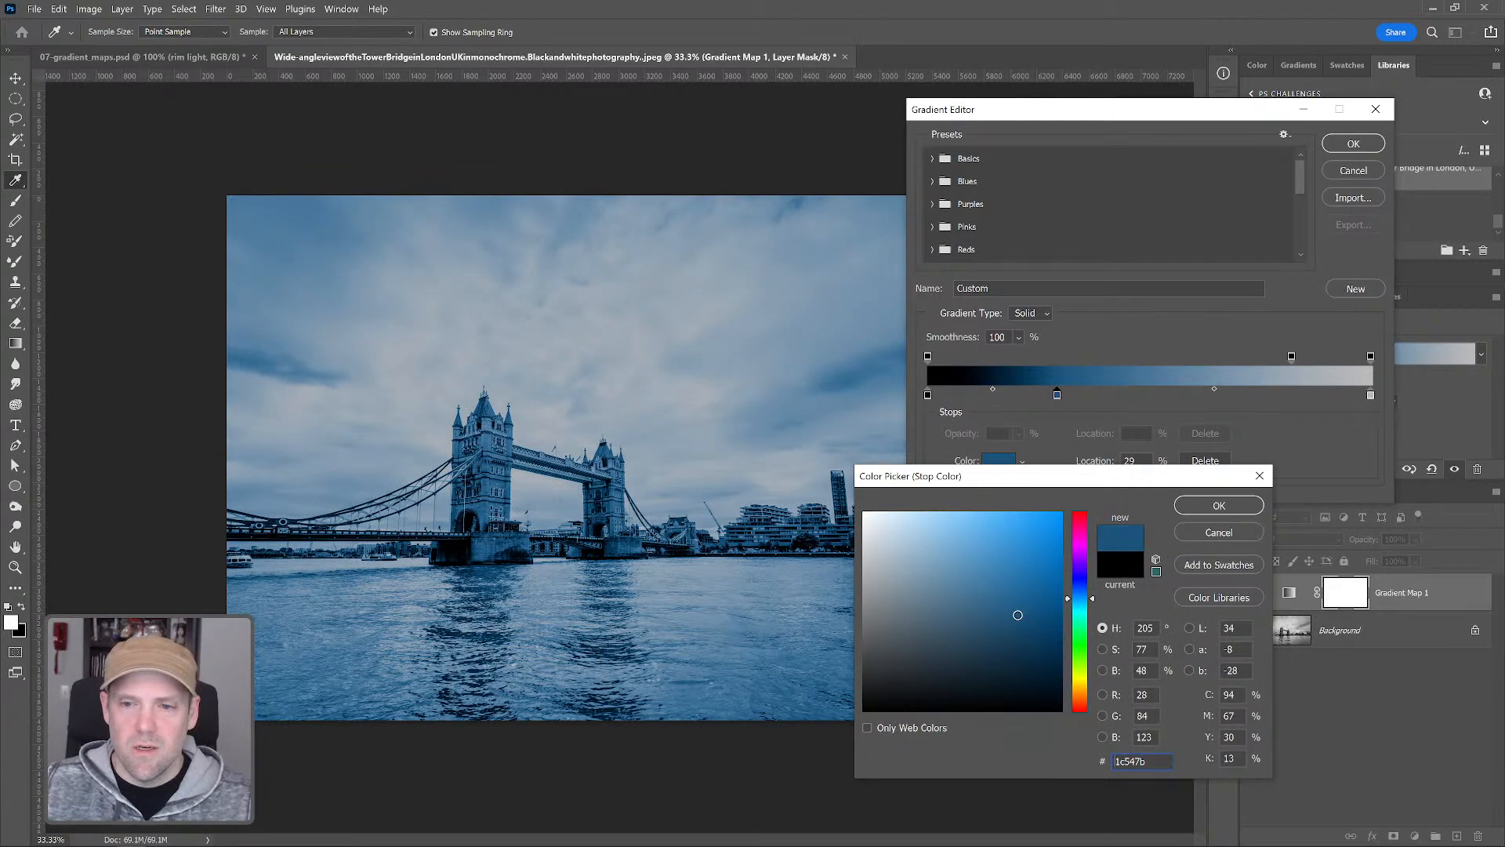
{"action": "left_click", "coordinate": [1219, 504]}
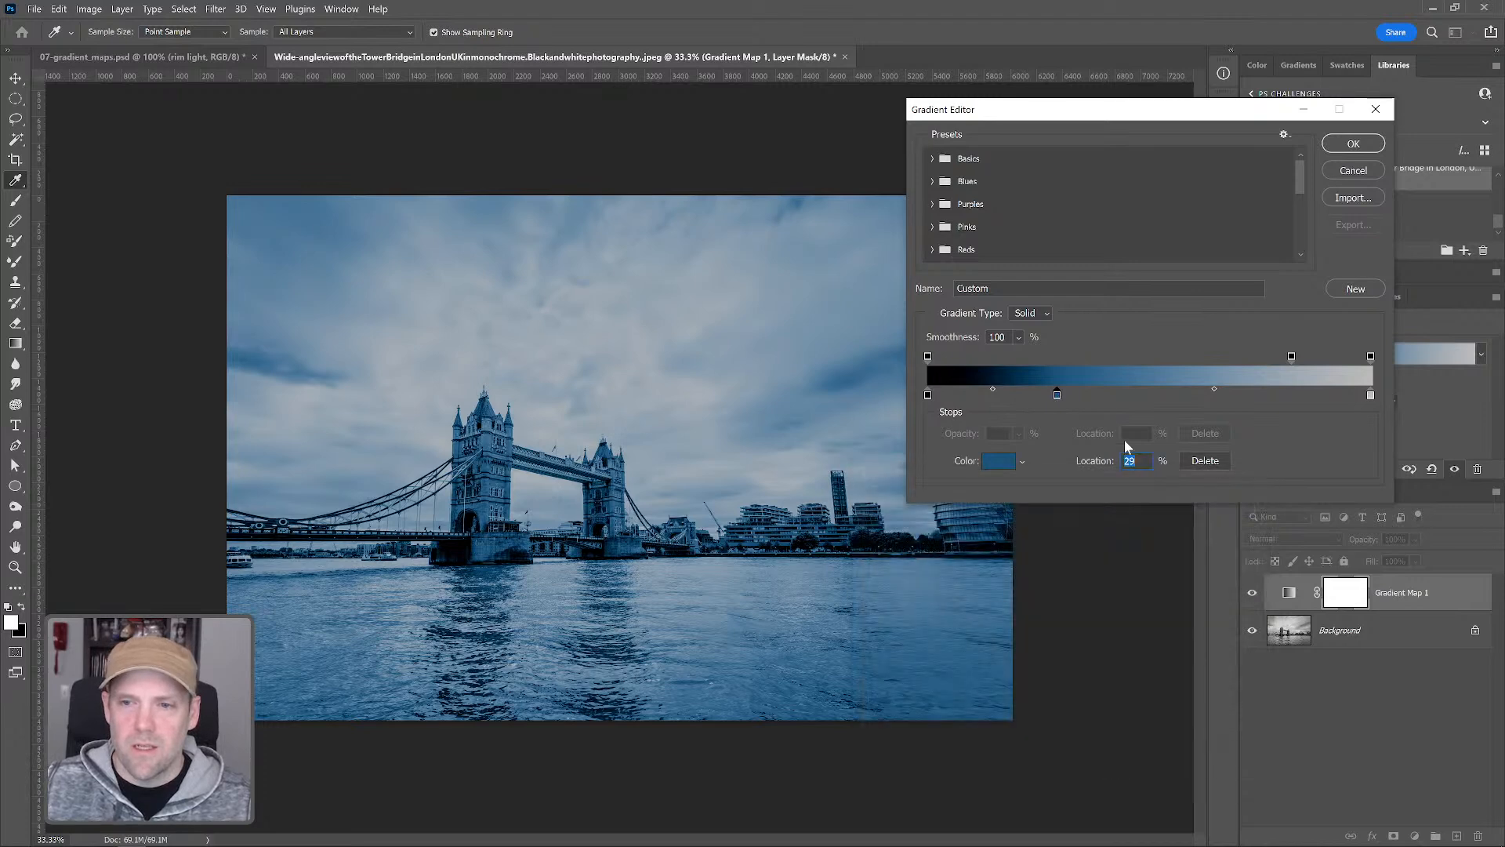
Add a red aa1111 stop at 46%, move the light end stop to 70%, and confirm the gradient
{"action": "left_click", "coordinate": [1133, 396]}
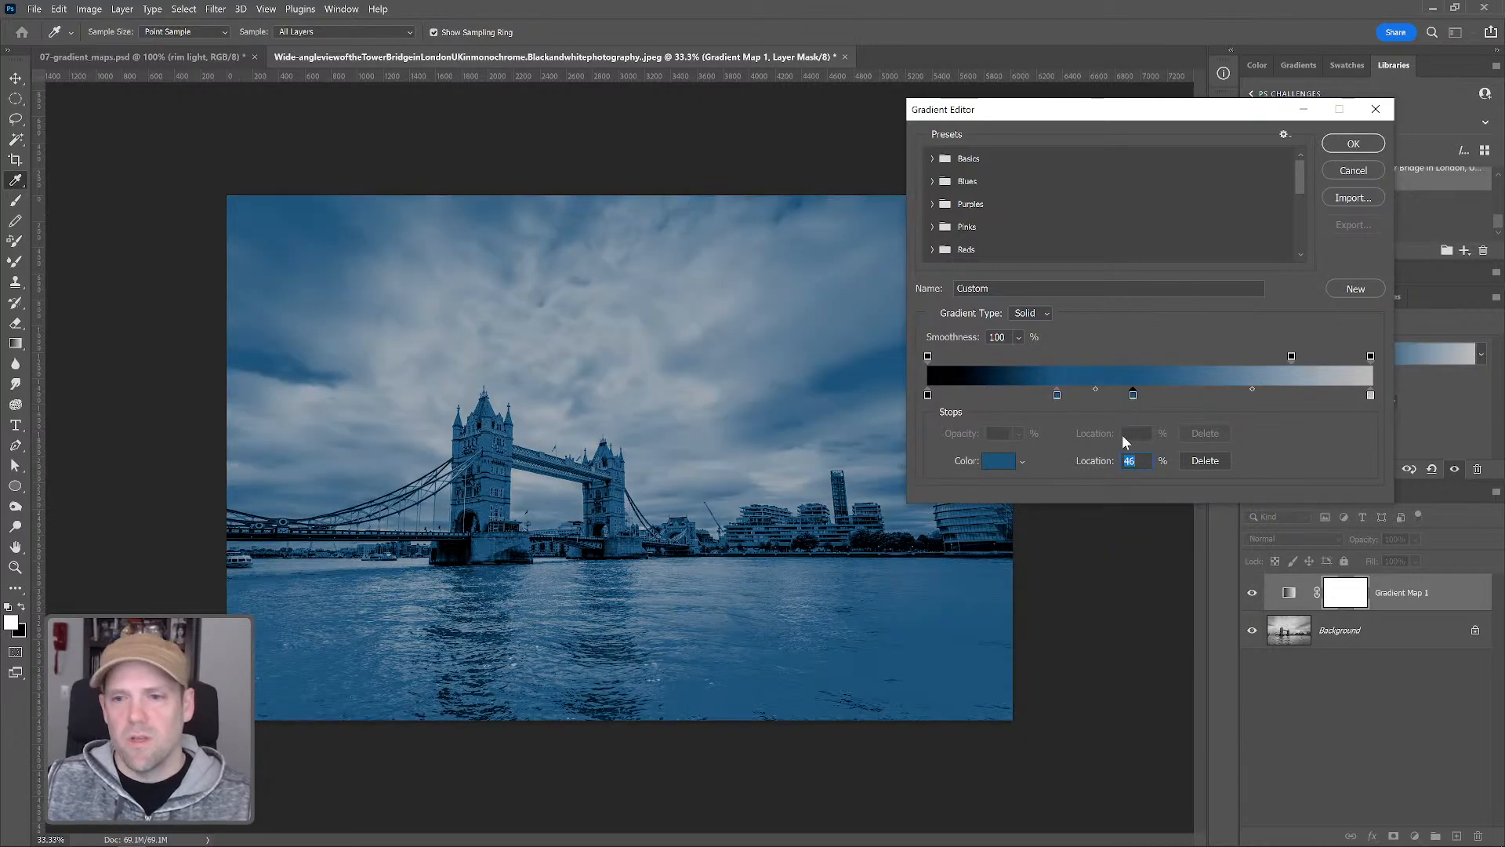
{"action": "left_click", "coordinate": [1004, 466]}
{"action": "left_click", "coordinate": [1081, 704]}
{"action": "left_click", "coordinate": [1080, 706]}
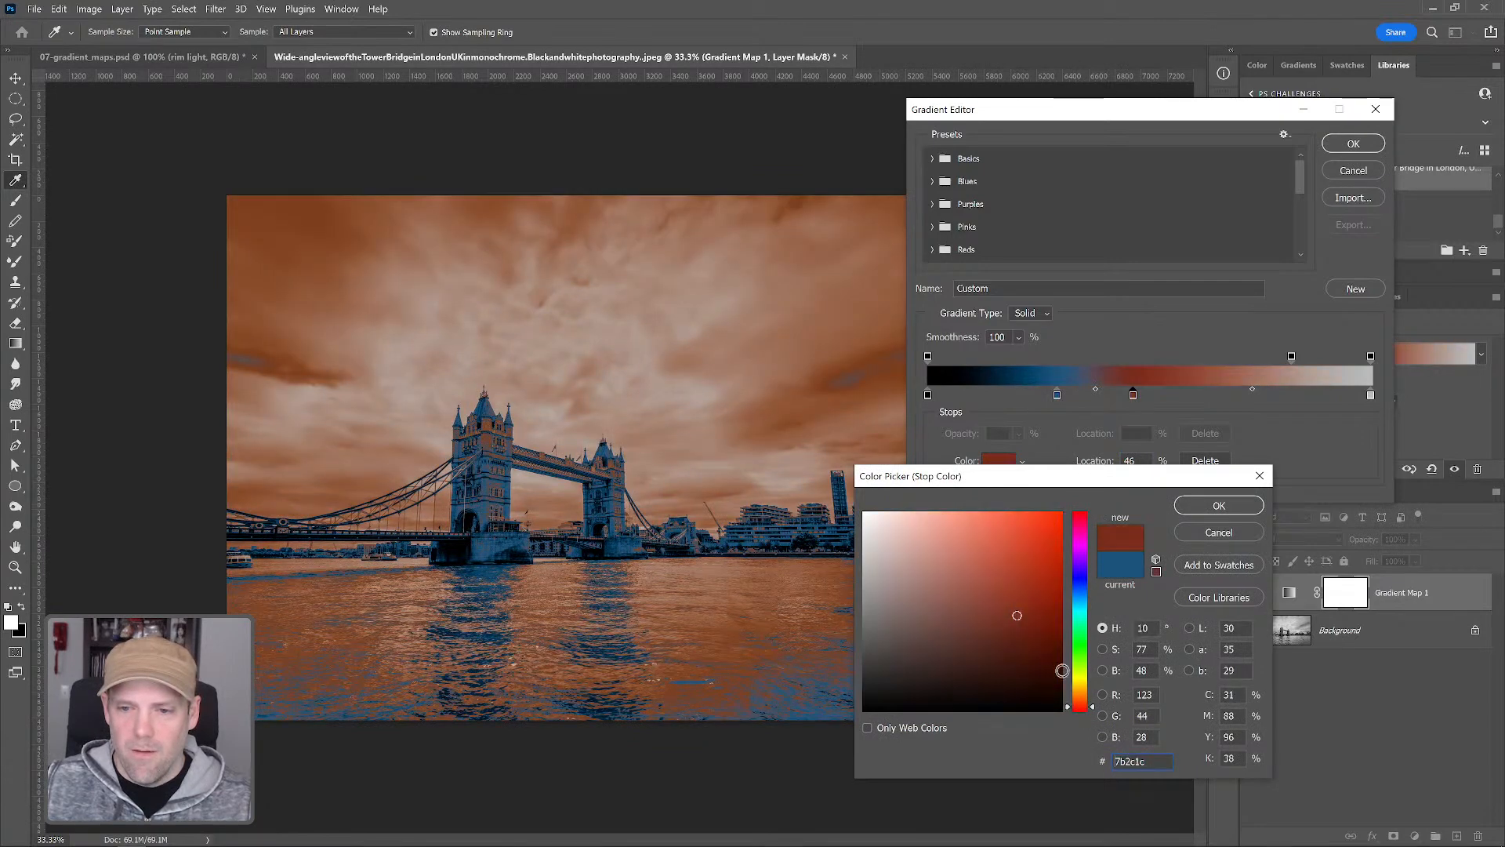
{"action": "mouse_move", "coordinate": [1023, 589]}
{"action": "left_mouse_down"}
{"action": "mouse_move", "coordinate": [1036, 560]}
{"action": "mouse_move", "coordinate": [1047, 576]}
{"action": "left_mouse_up"}
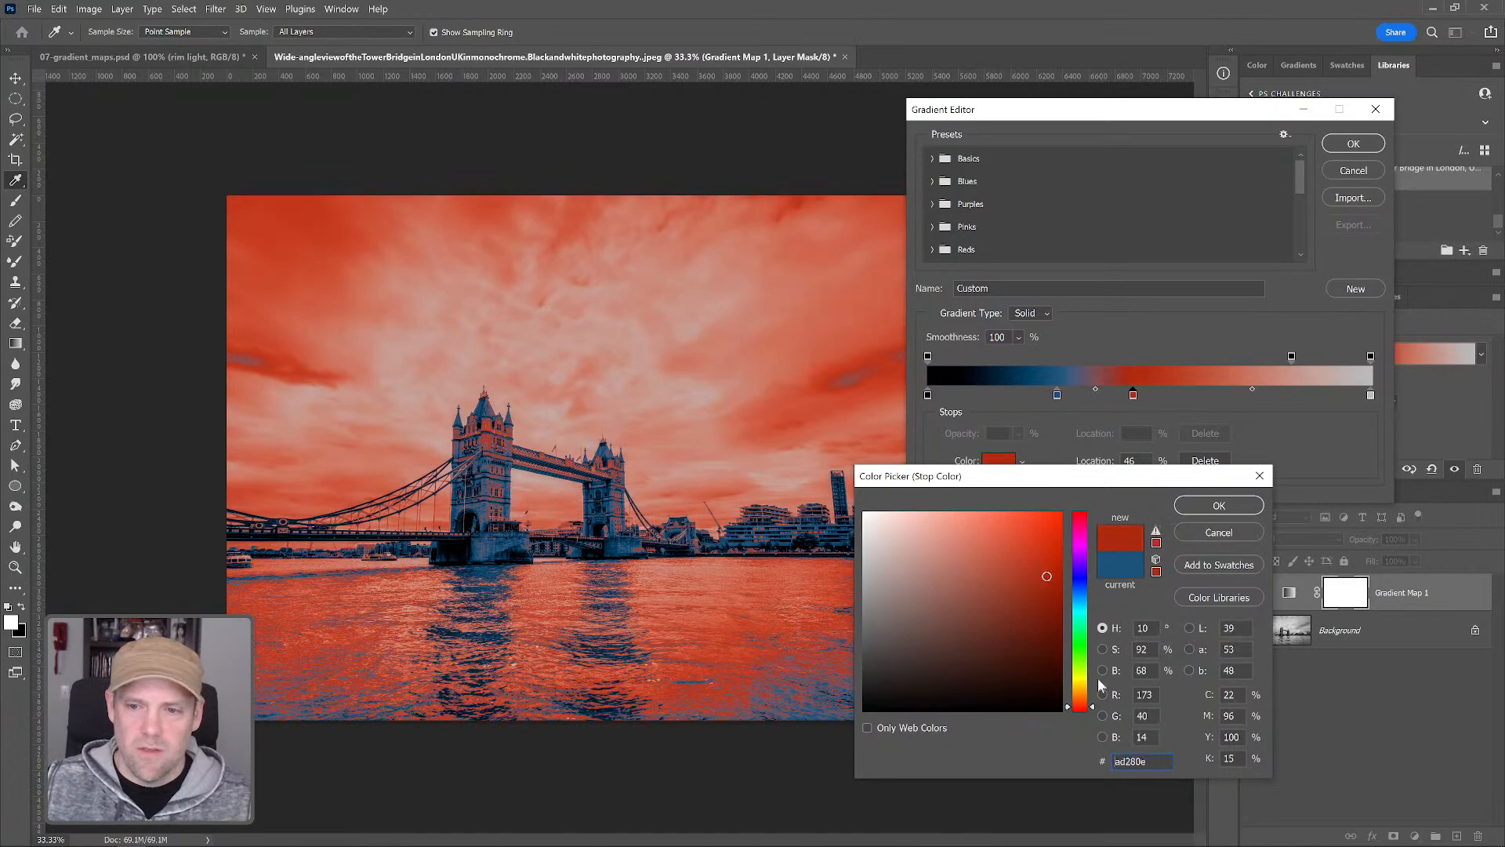
{"action": "left_click", "coordinate": [1082, 710]}
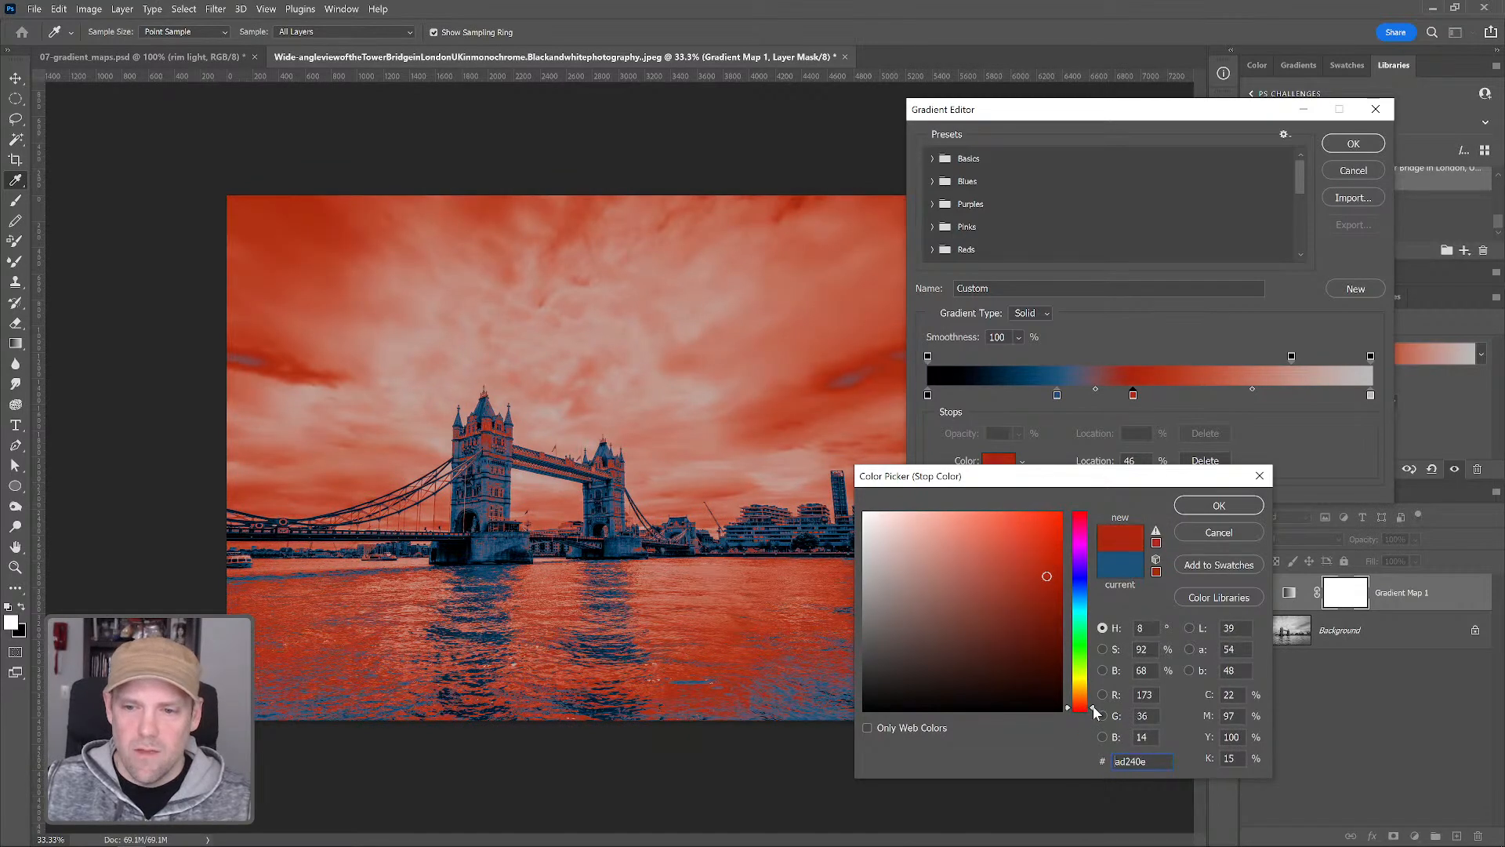
{"action": "left_click", "coordinate": [1043, 575]}
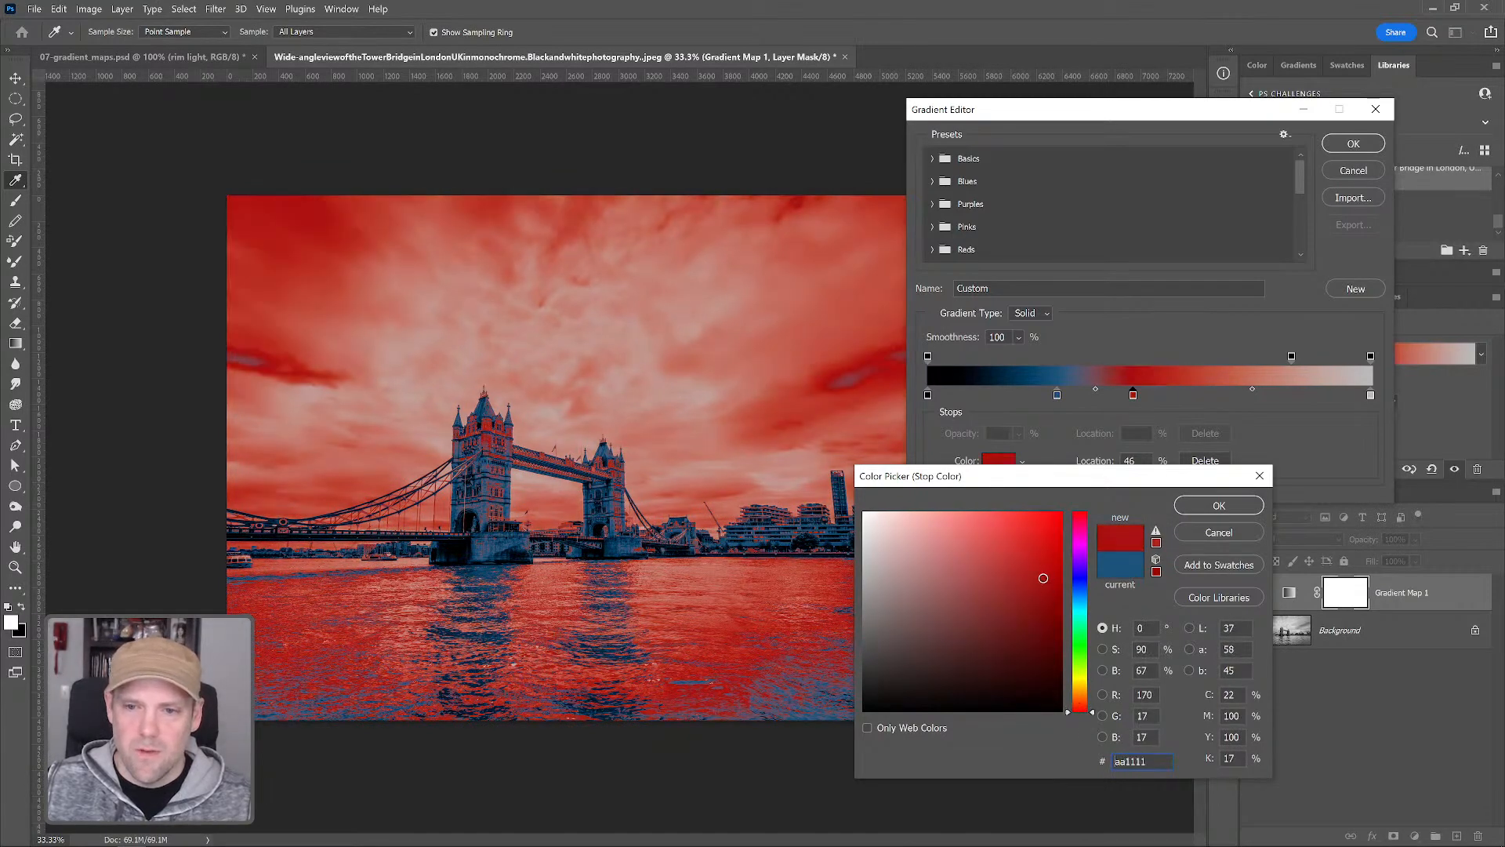
{"action": "left_click", "coordinate": [1219, 505]}
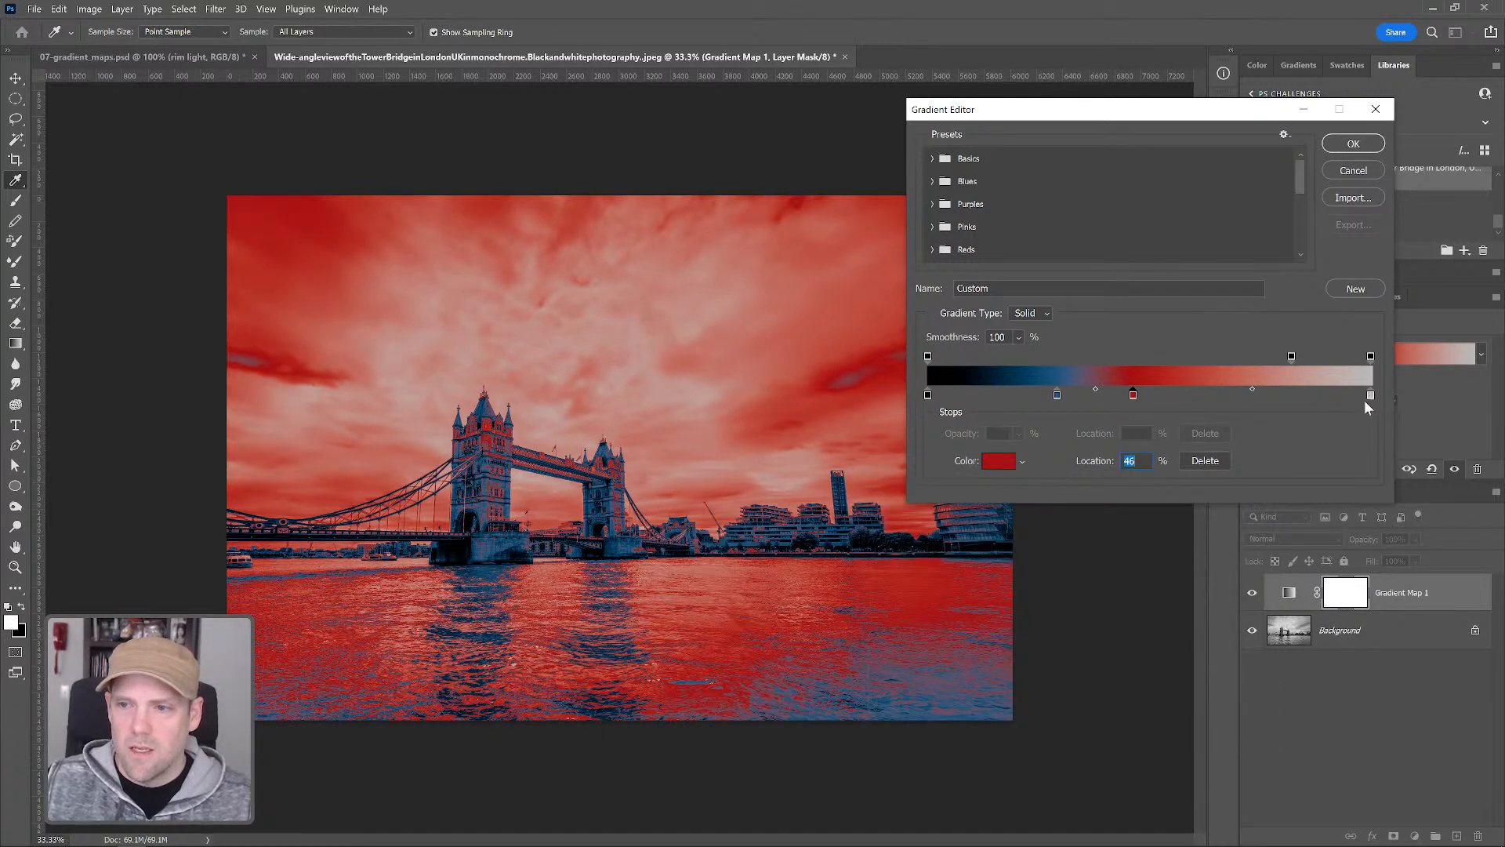
{"action": "left_click_drag", "start_coordinate": [1369, 398], "coordinate": [1235, 398]}
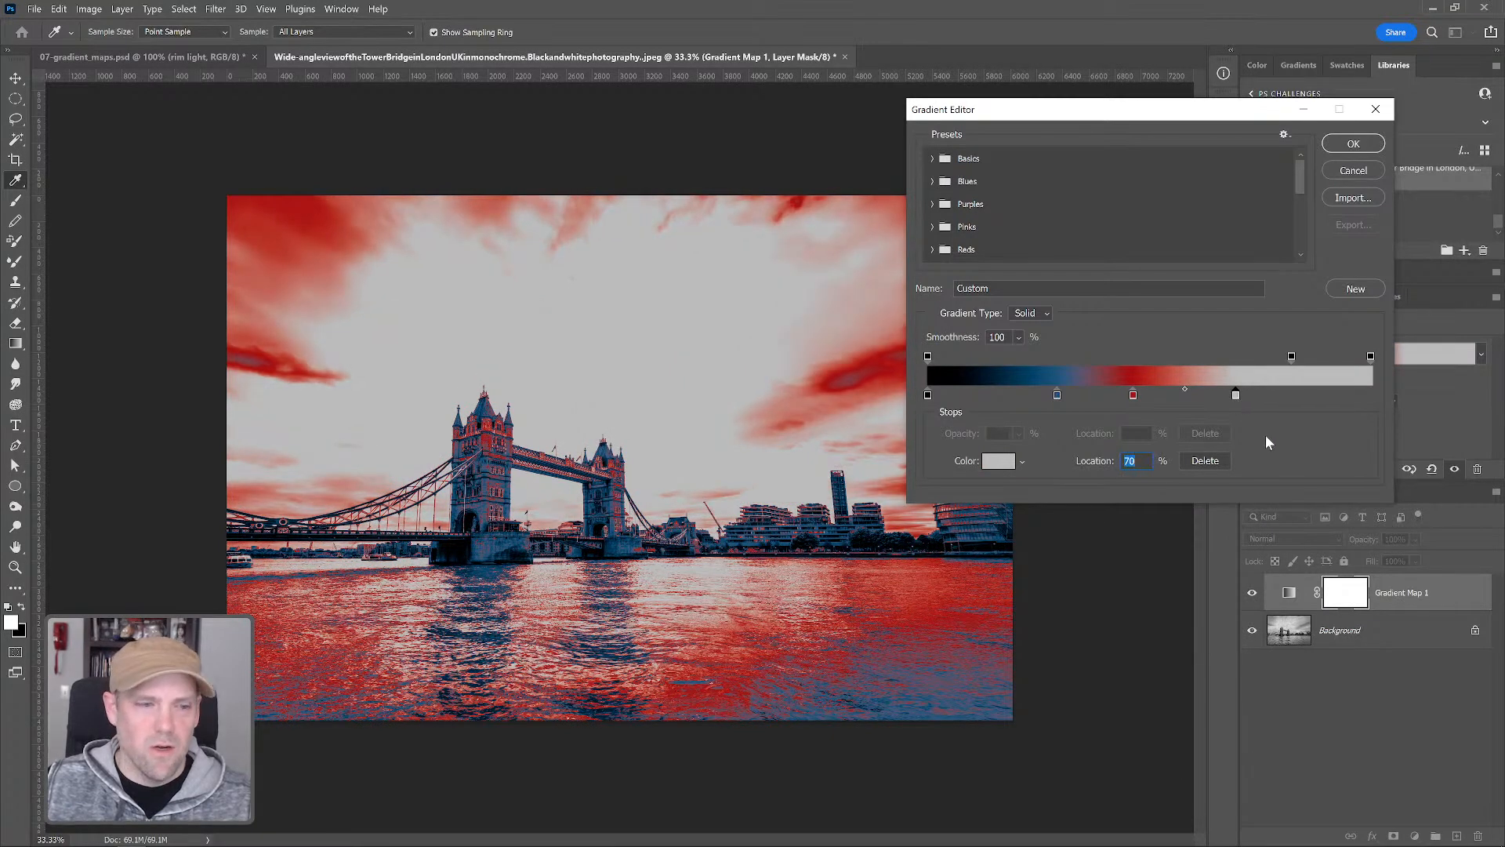
{"action": "left_click", "coordinate": [1353, 145]}
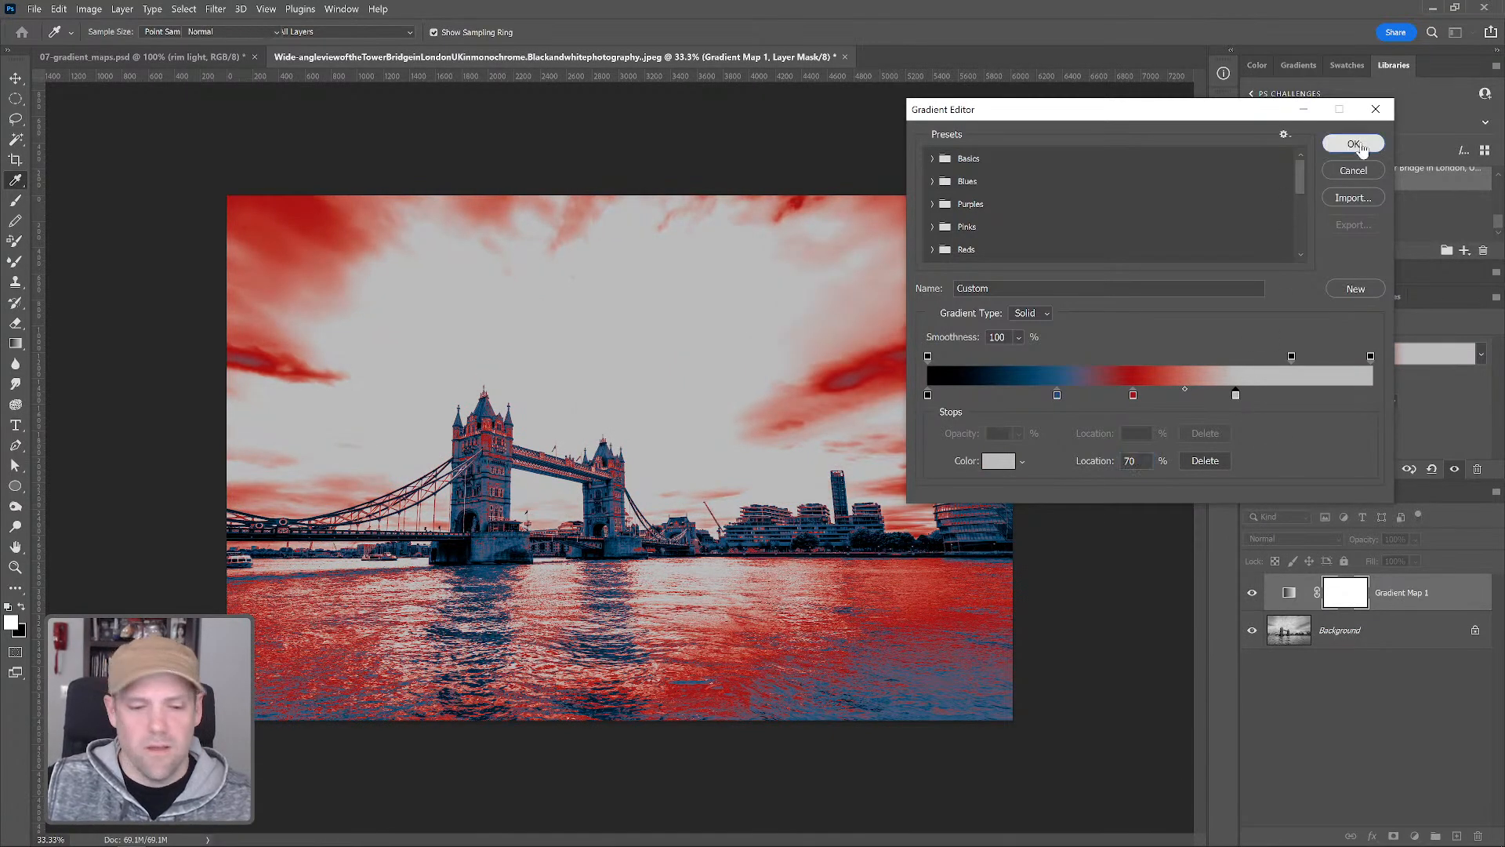